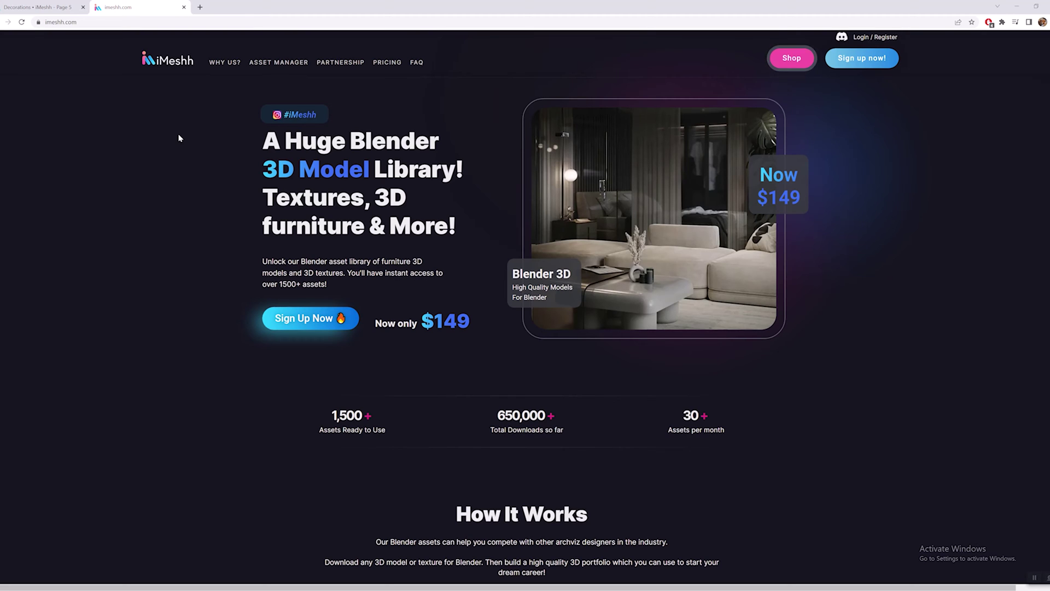
Highlight the subscription price, the main headline and the library description on the iMeshh home page
double_click(448, 330)
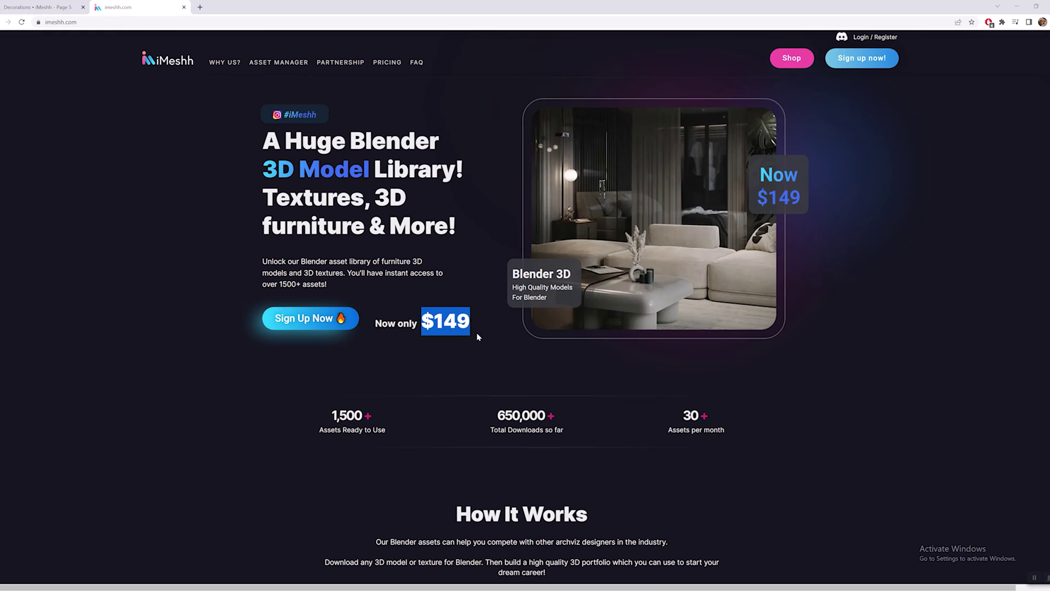
left_click(436, 322)
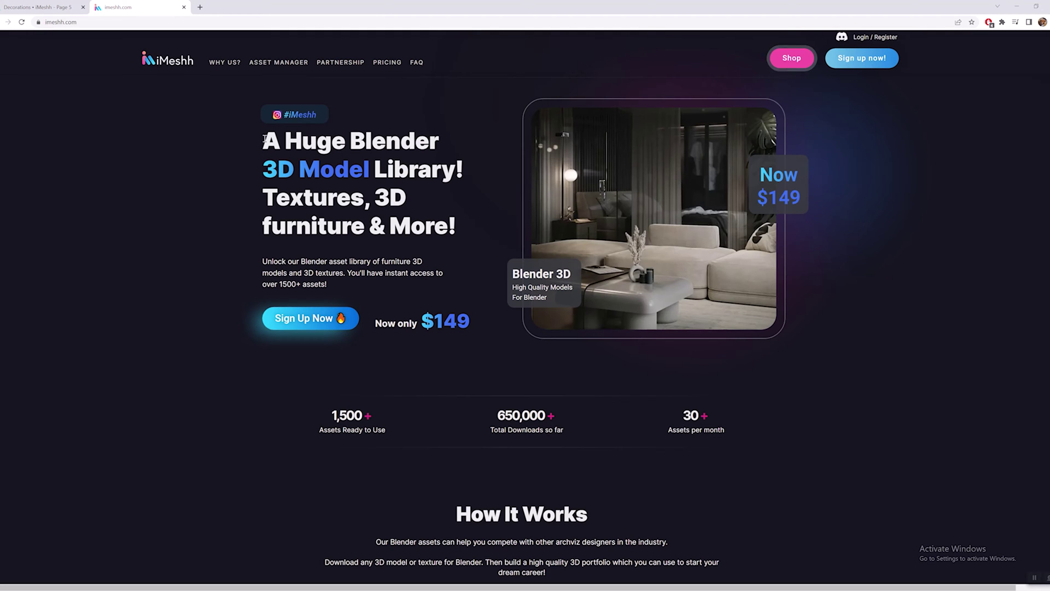
left_click_drag(264, 139, 422, 291)
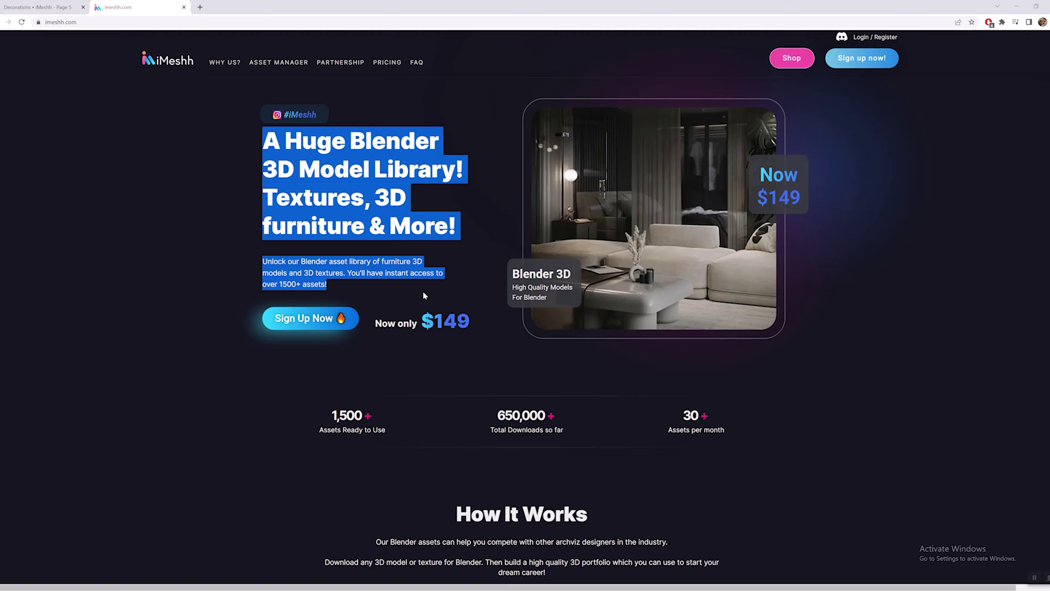
left_click(188, 233)
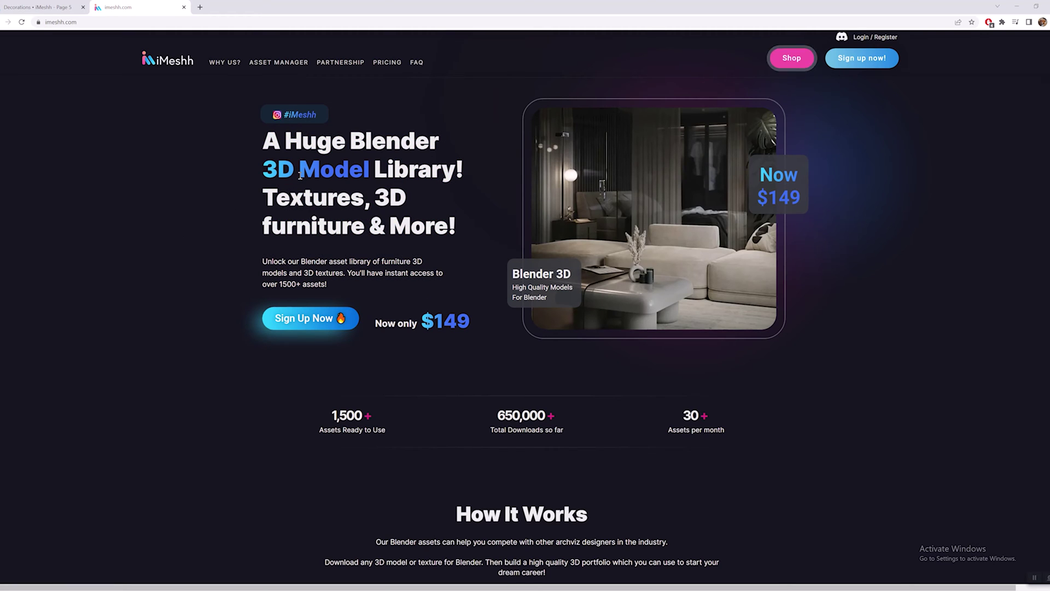
left_click_drag(264, 137, 447, 281)
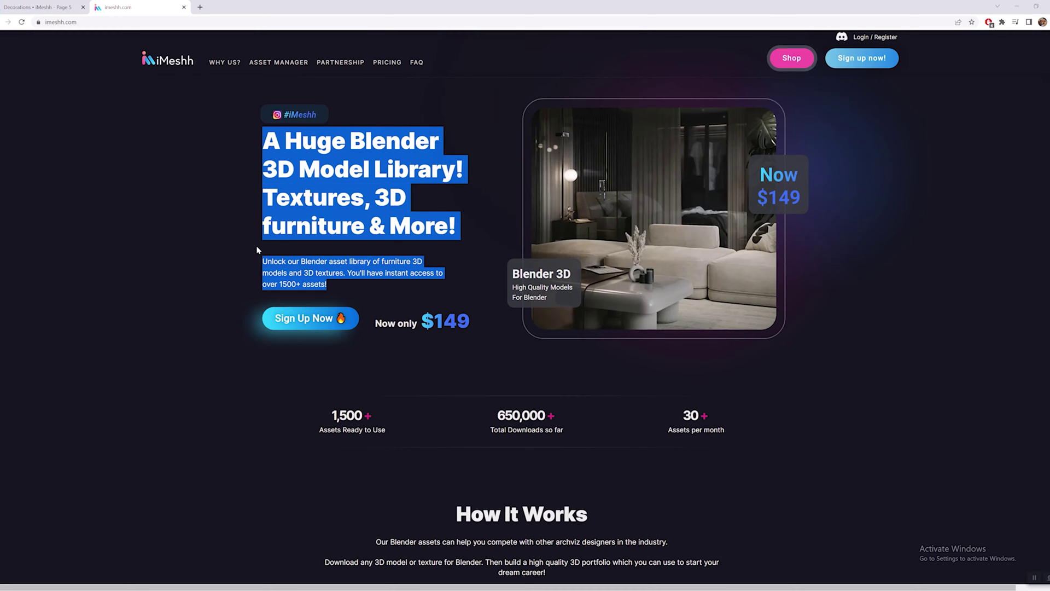
left_click(189, 192)
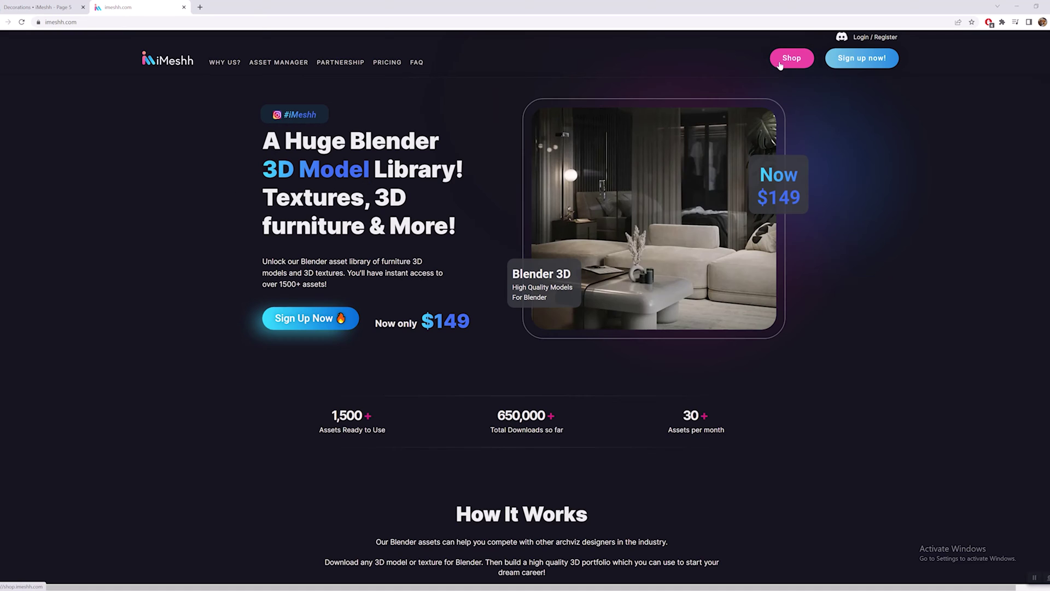
Switch to the iMeshh shop's Decorations page and look through its models
left_click(33, 4)
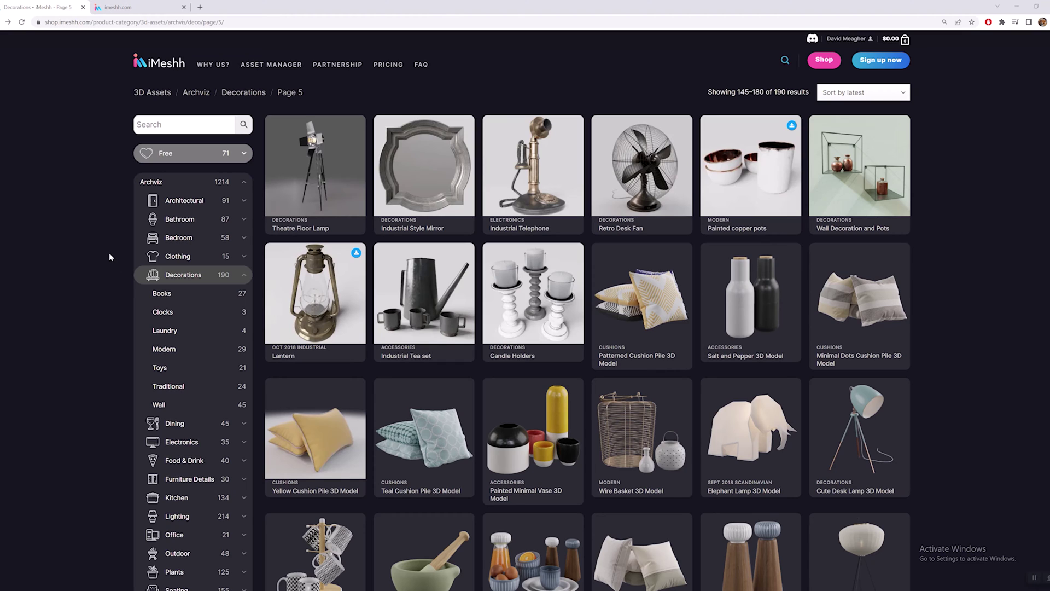
scroll(111, 257, "down", 2)
scroll(110, 258, "down", 4)
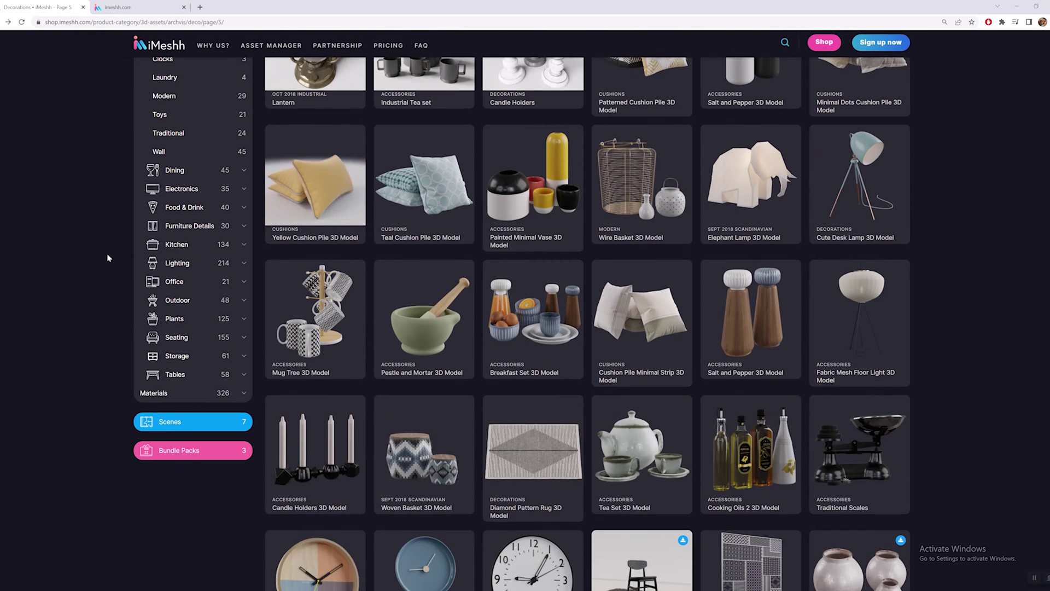
scroll(109, 257, "up", 6)
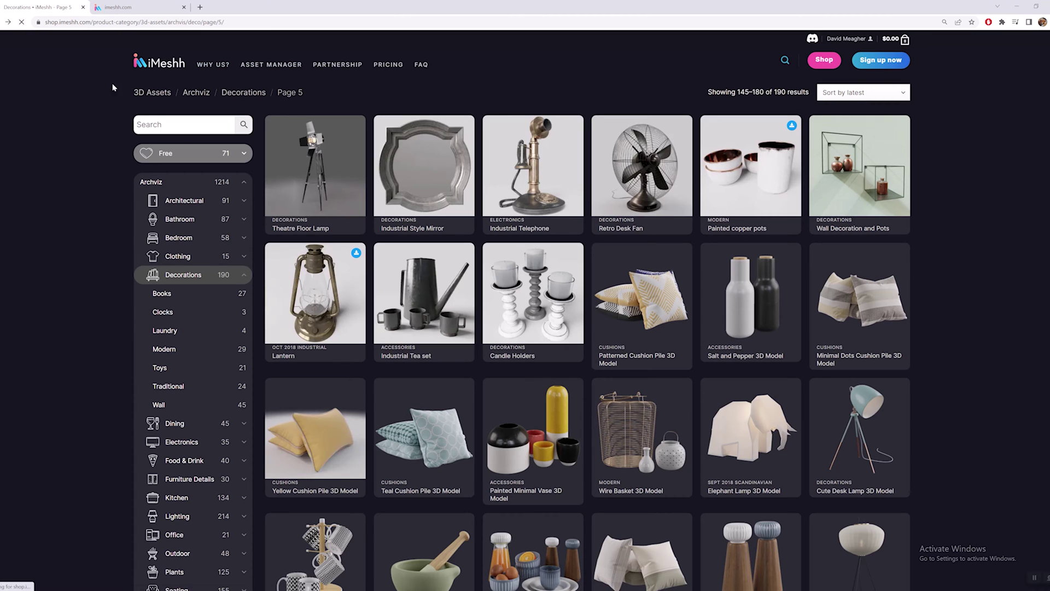
Open the Christmas Tree Figures product from all 3D assets and highlight its Blender version and polygon count
left_click(147, 95)
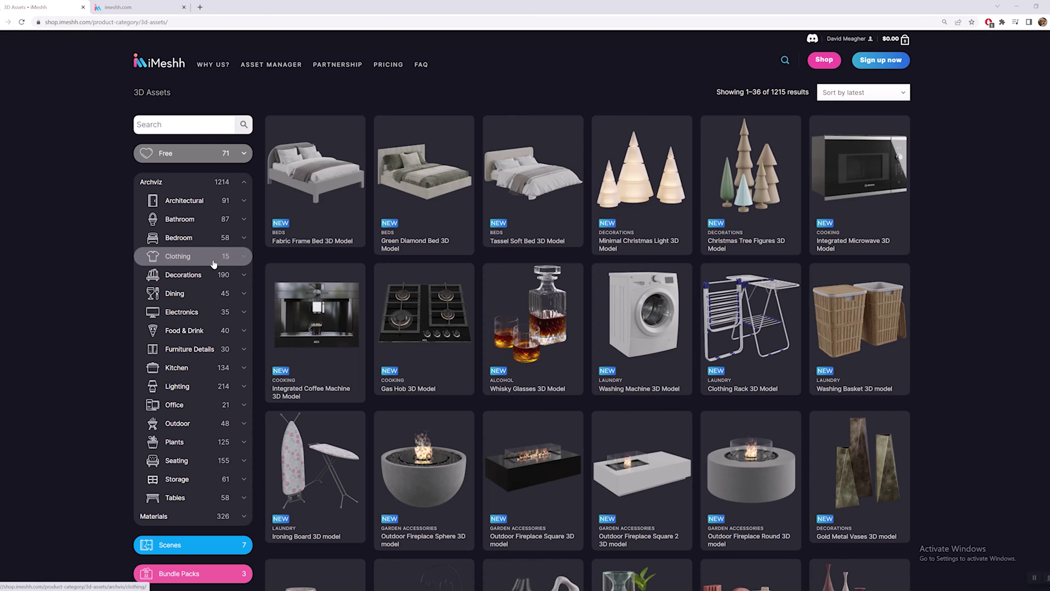
mouse_move(736, 161)
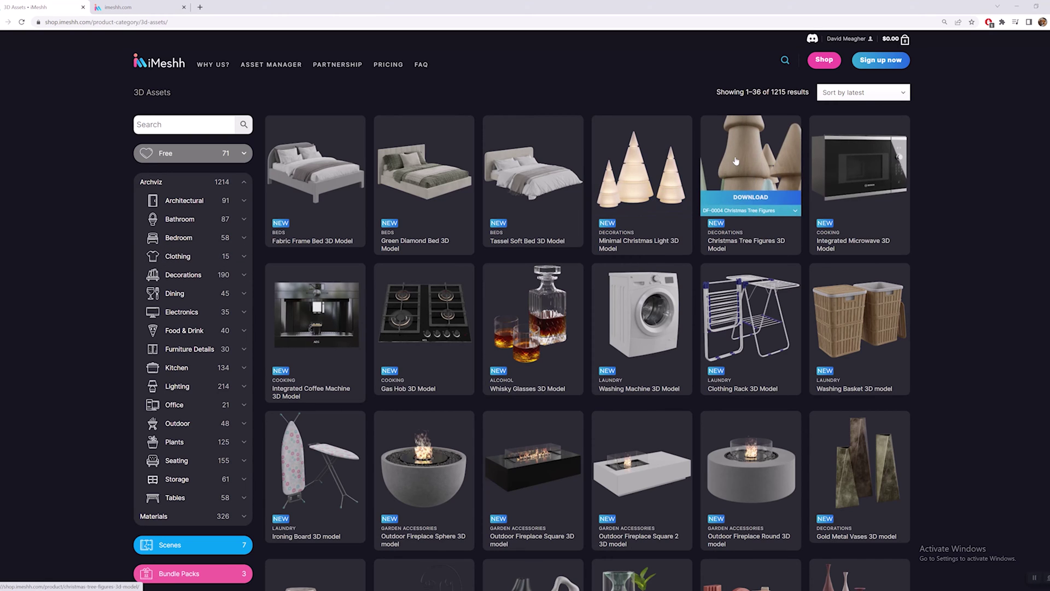
left_click(737, 161)
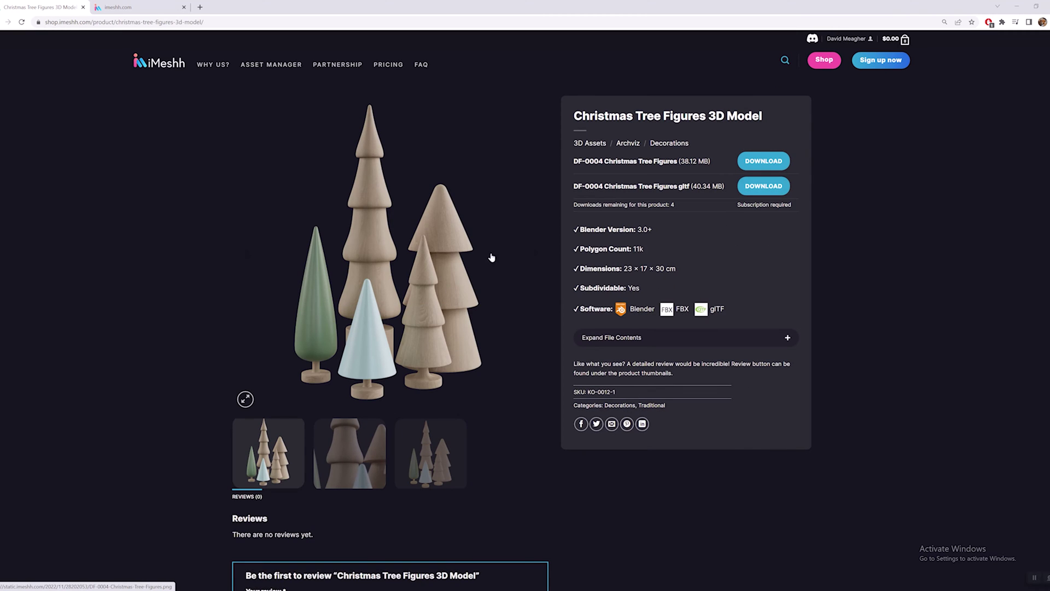
left_click_drag(570, 232, 668, 229)
left_click(667, 229)
left_click_drag(575, 249, 657, 248)
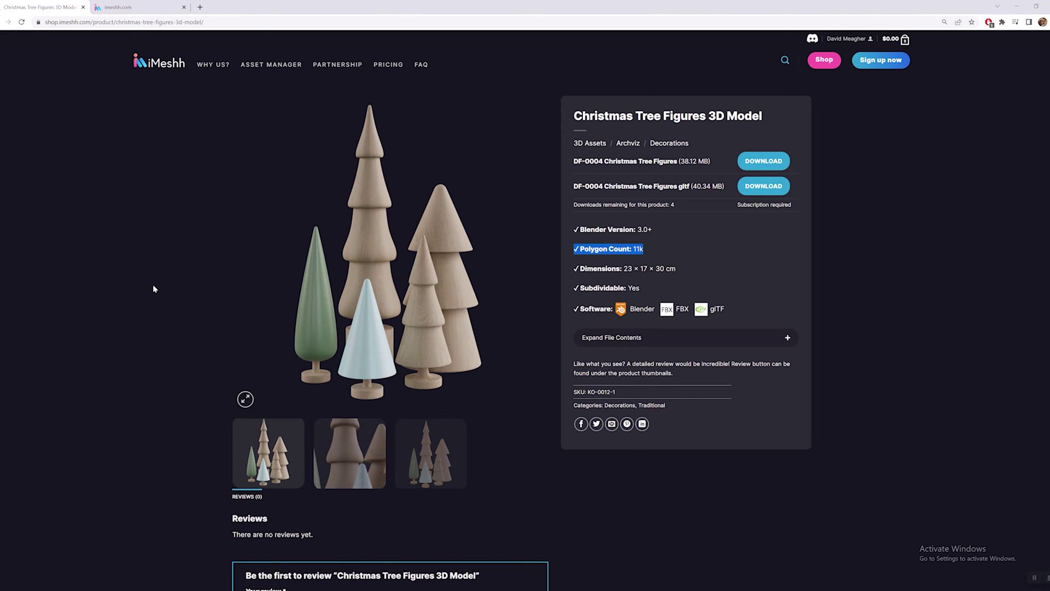
Switch to SketchUp and select the second window panel in the room's side wall
mouse_move(286, 588)
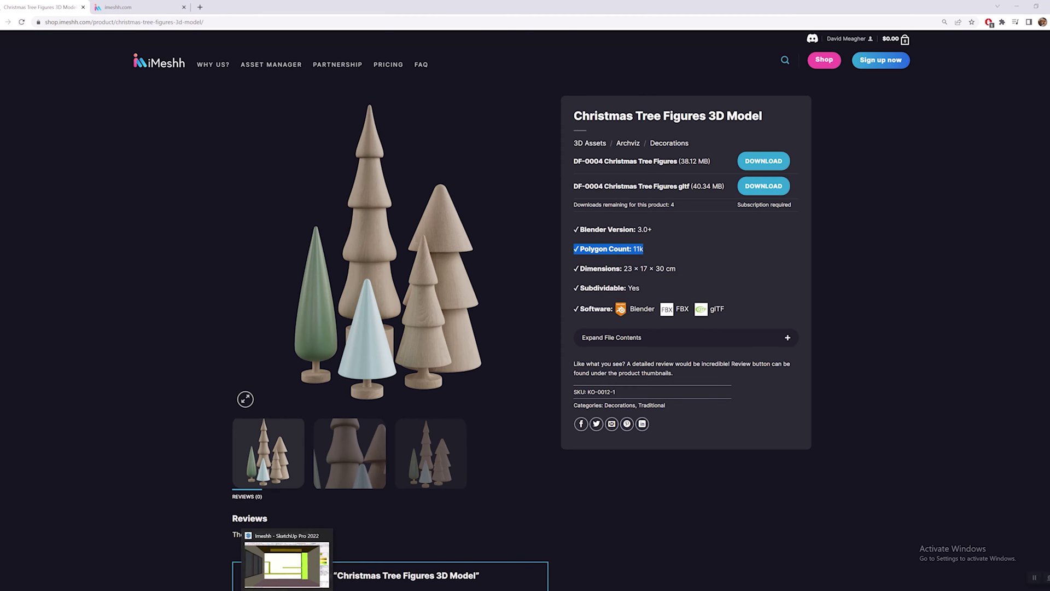
left_click(287, 563)
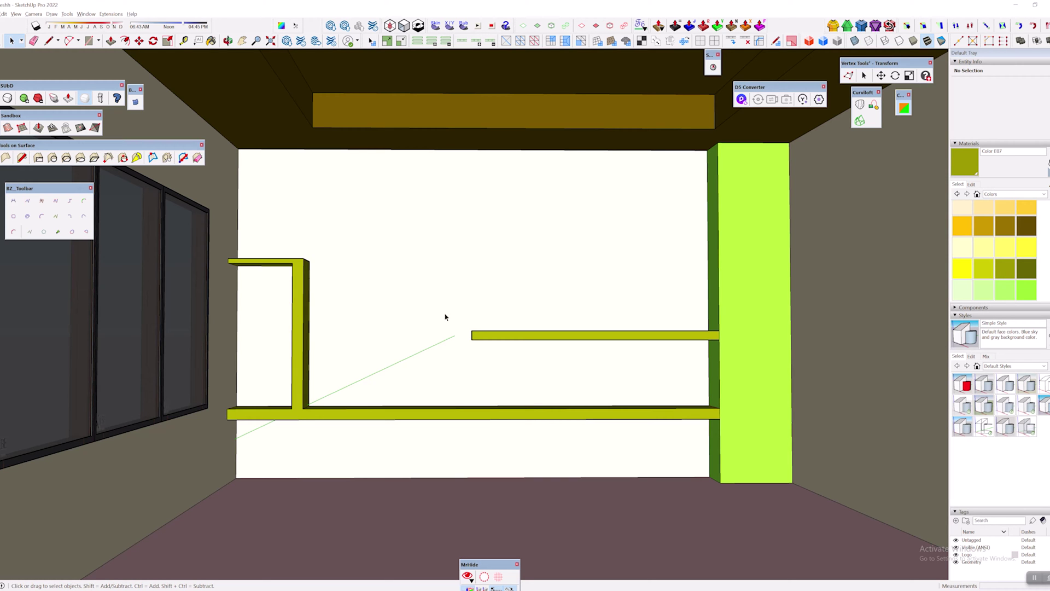
scroll(499, 304, "down", 5)
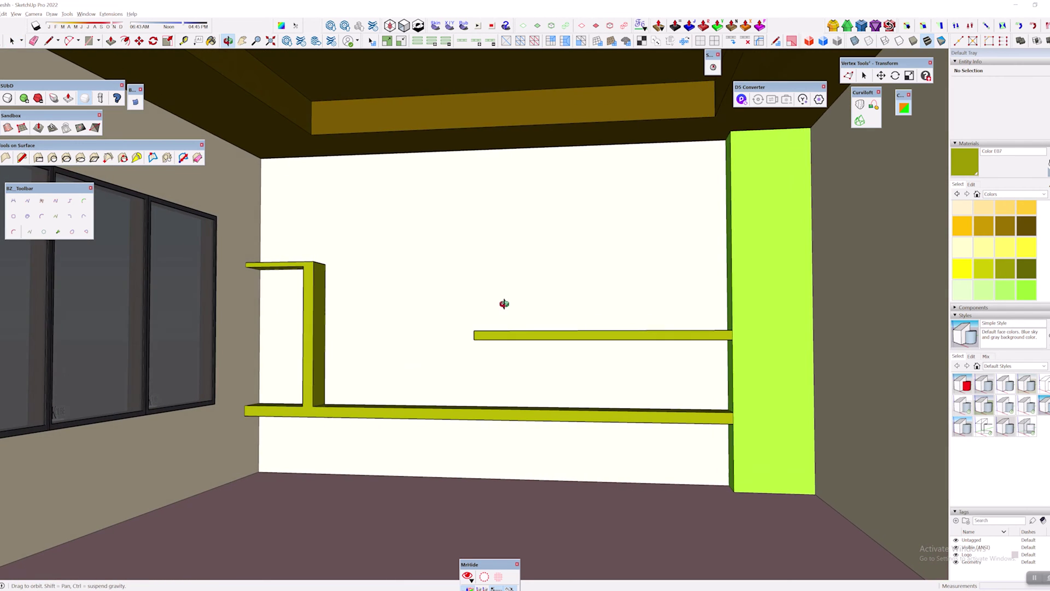
scroll(389, 316, "down", 3)
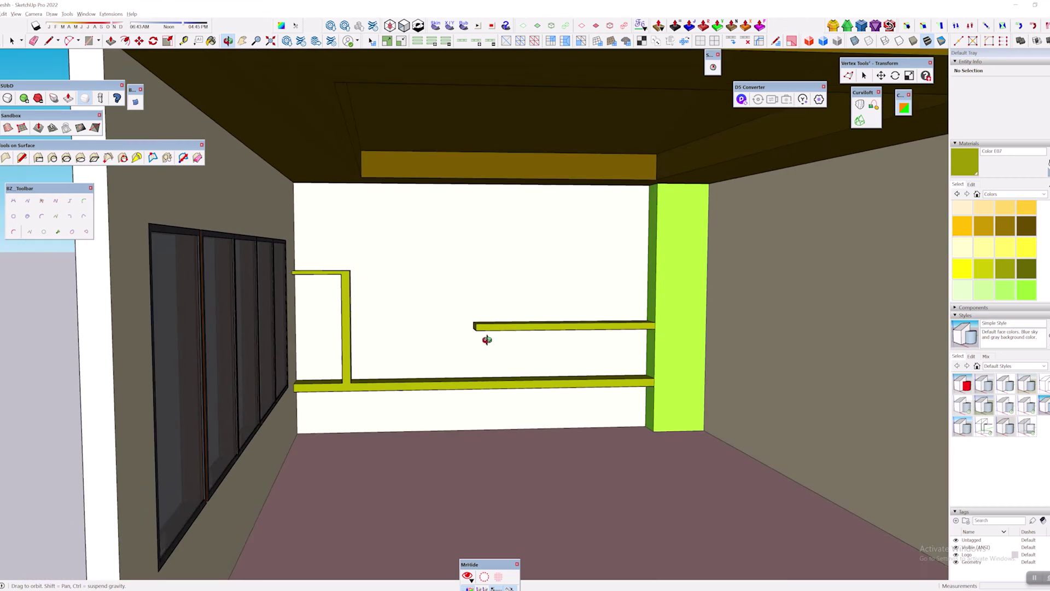
scroll(485, 337, "up", 4)
middle_click_drag(345, 334, 485, 326, "shift")
scroll(321, 333, "up", 2)
left_click(328, 333)
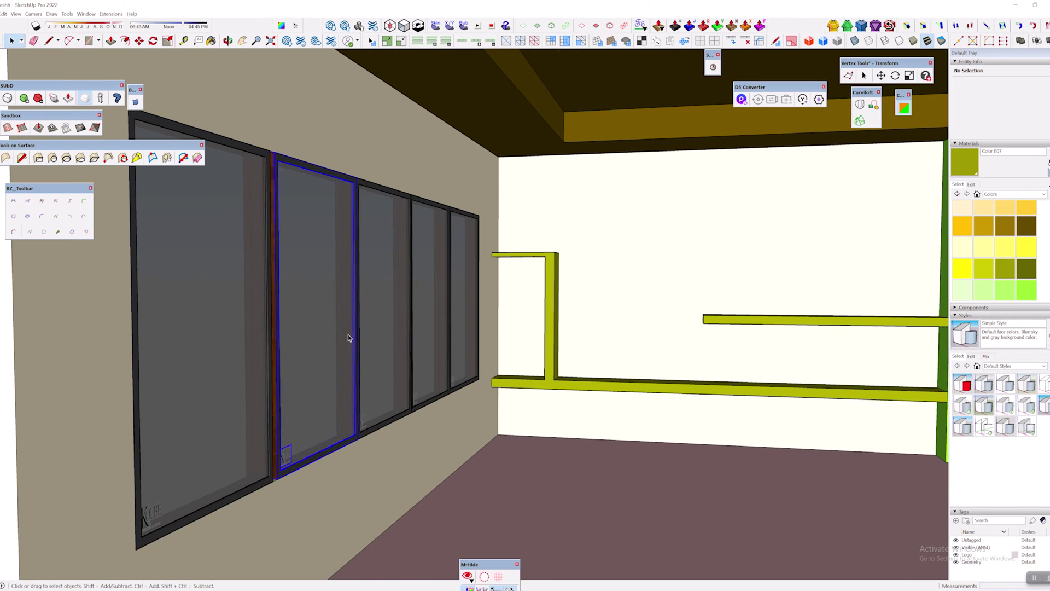
Examine the selected window's frame, glass and Kolbe logo up close
scroll(350, 334, "up", 2)
middle_click_drag(420, 332, 335, 251, "shift")
scroll(429, 279, "up", 3)
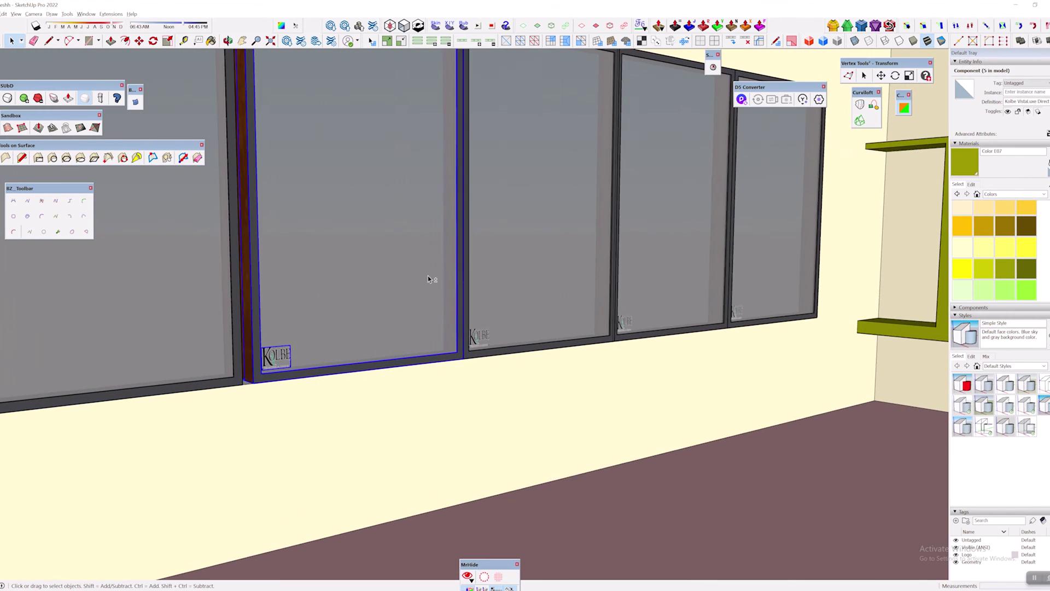
scroll(225, 370, "up", 2)
scroll(226, 370, "up", 1)
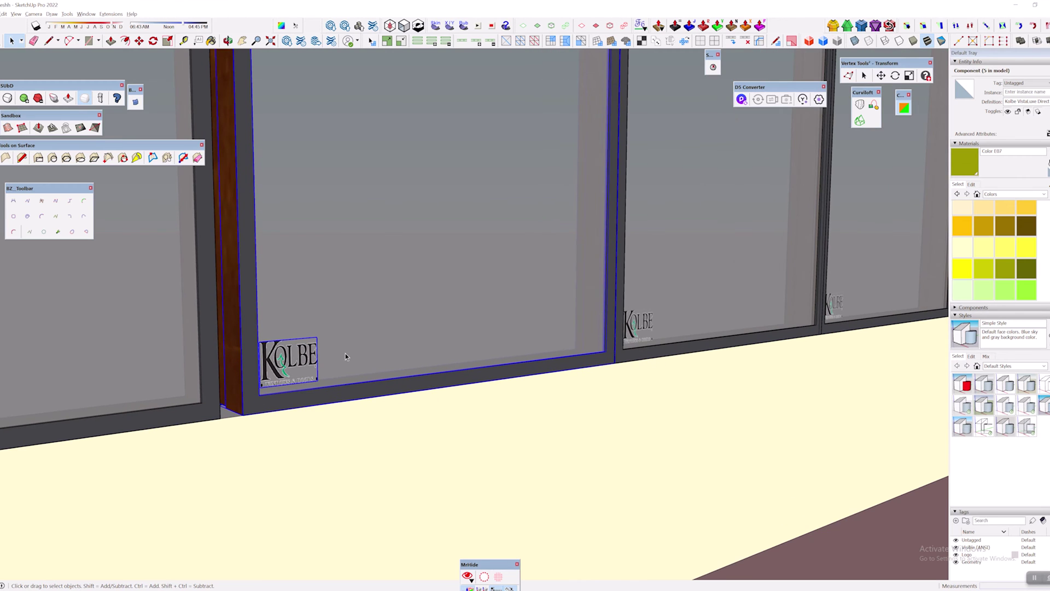
scroll(298, 356, "down", 3)
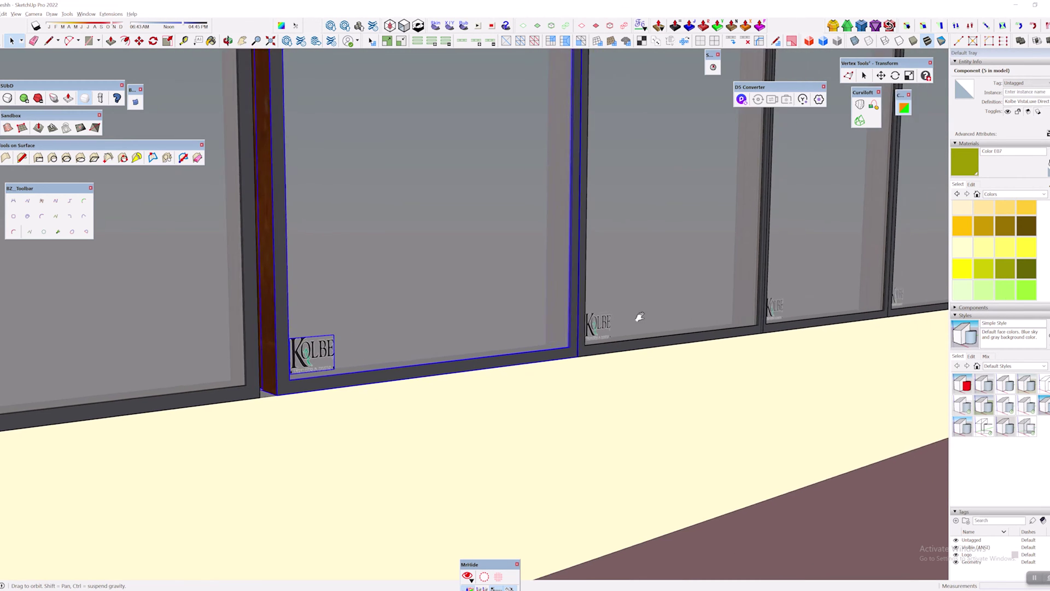
middle_click_drag(638, 317, 333, 382)
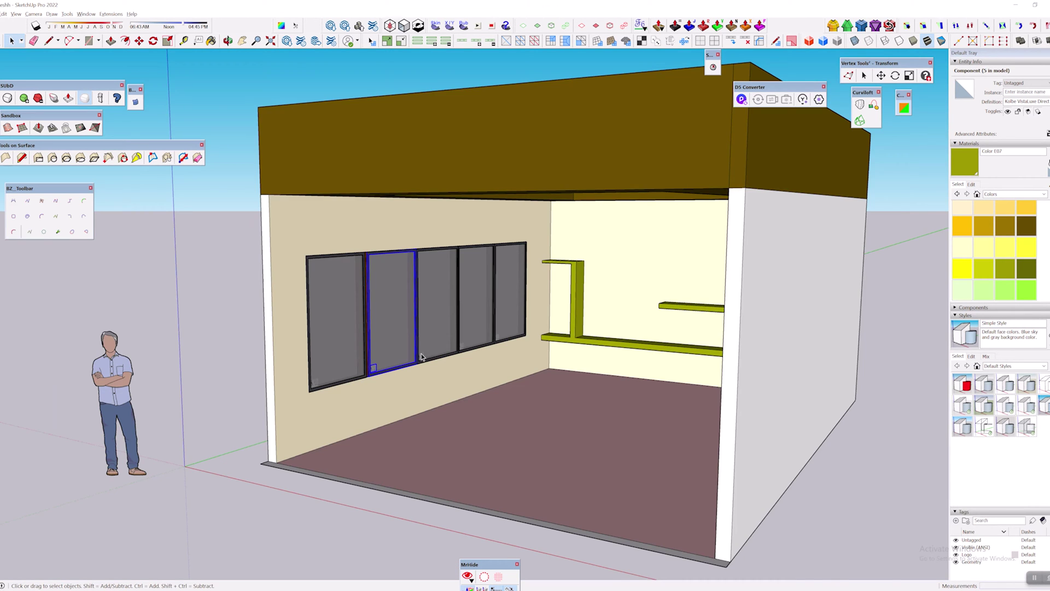
Examine the room's overall layout and select the back wall face behind the shelves
middle_click_drag(421, 357, 553, 315)
scroll(547, 323, "up", 3)
scroll(514, 303, "down", 5)
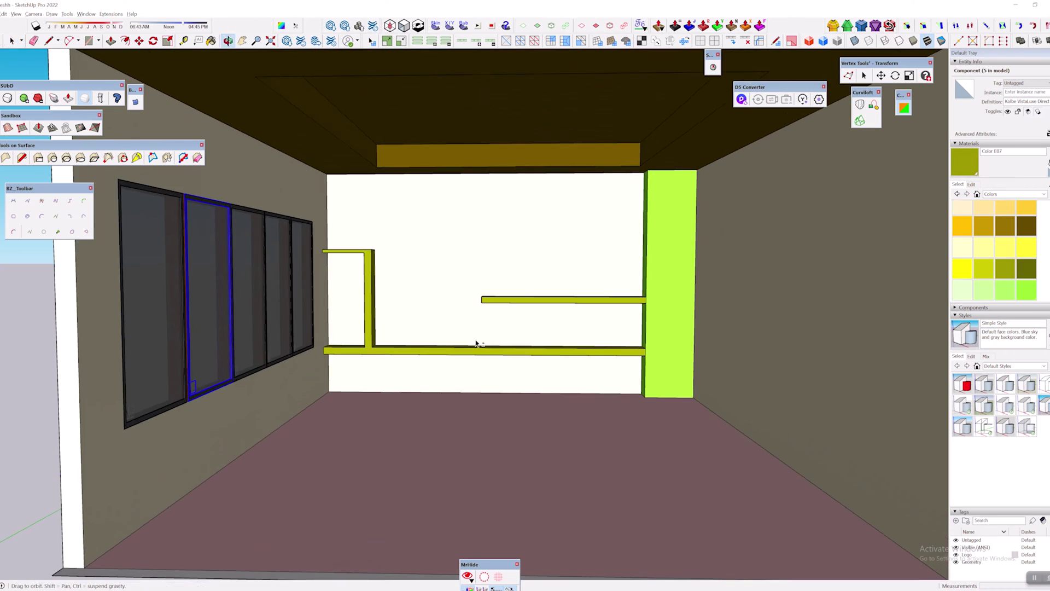
middle_click_drag(476, 344, 495, 200)
left_click(502, 268)
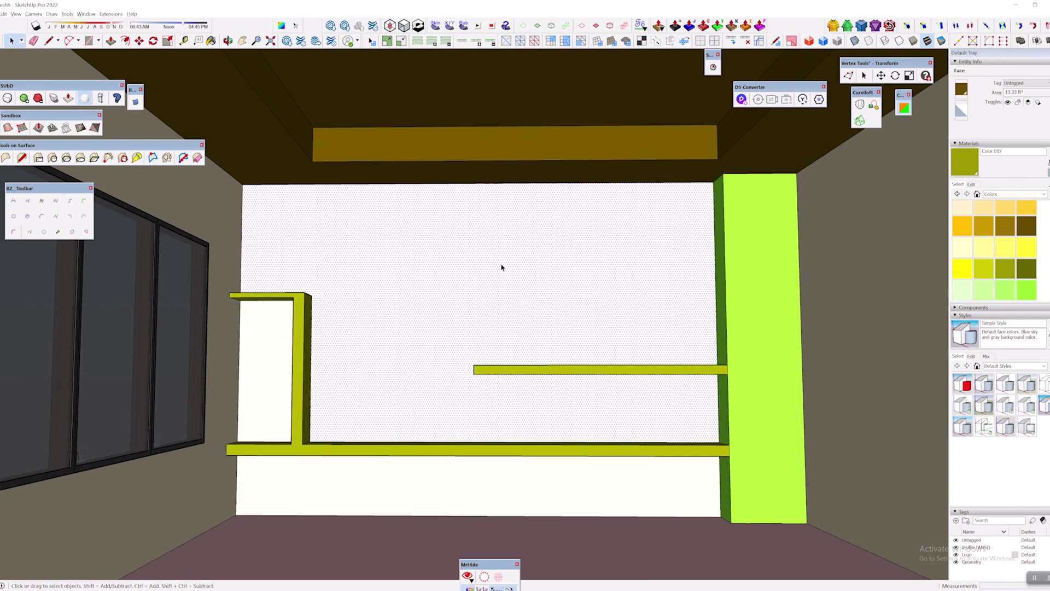
scroll(492, 284, "up", 3)
middle_click_drag(481, 306, 529, 304)
scroll(529, 307, "down", 1)
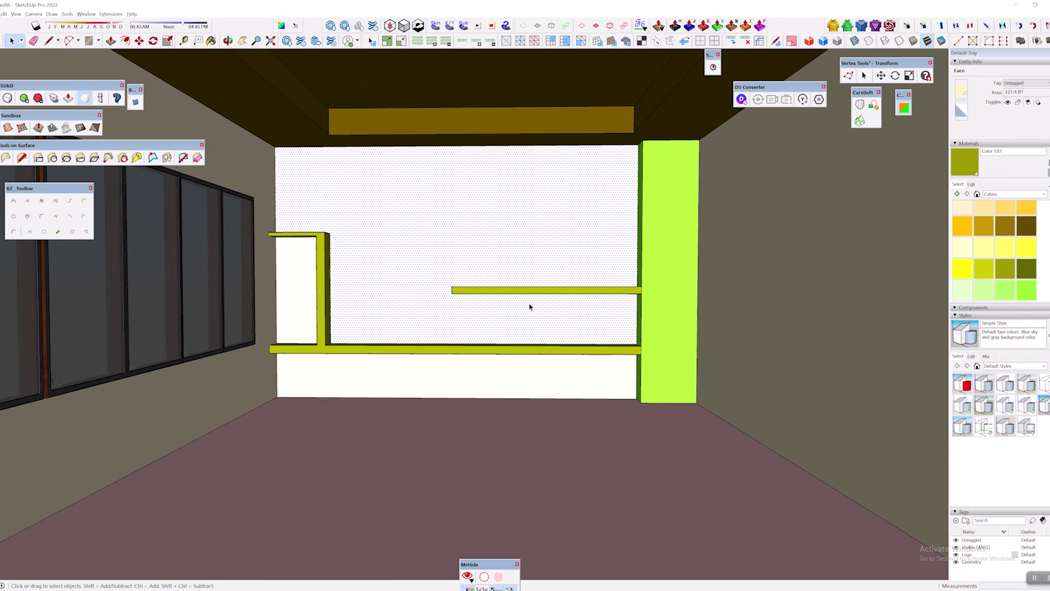
scroll(530, 307, "down", 2)
left_click(895, 350)
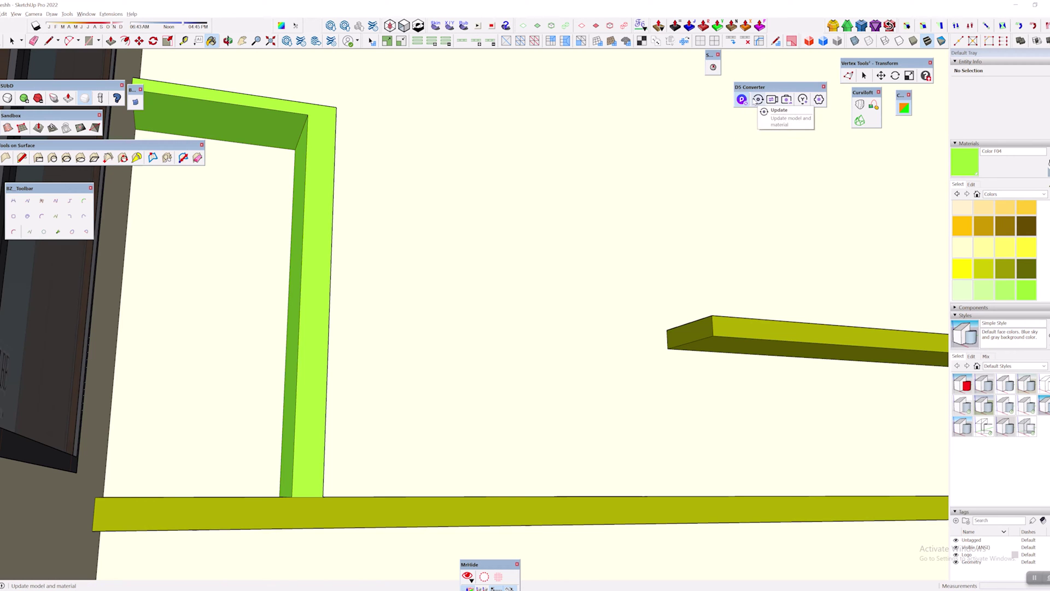
Switch to D5 Render and examine the room's textured back wall, shelves and wood floor
key("alt+Tab")
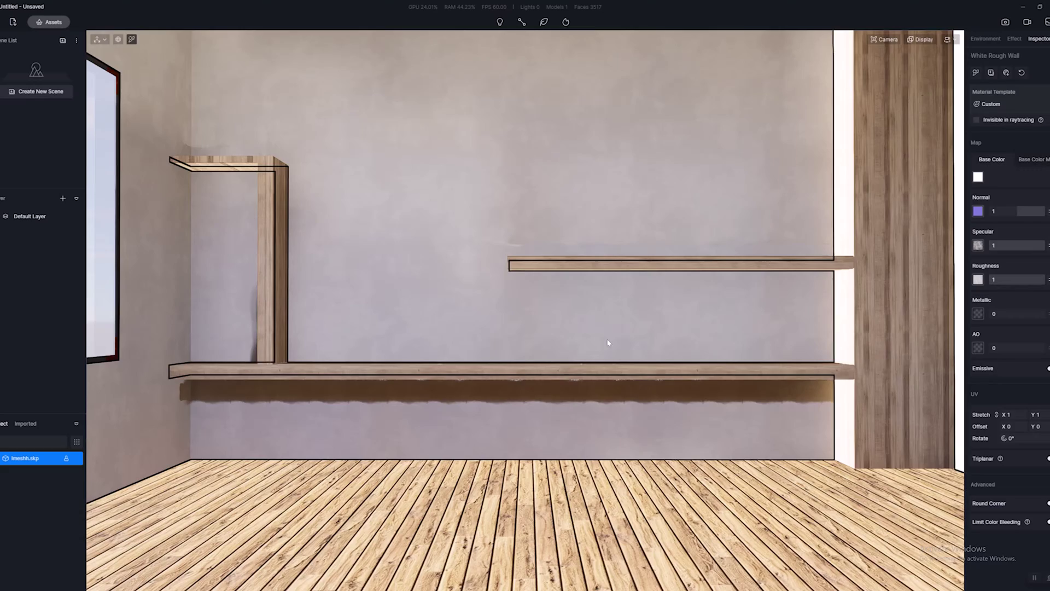
right_click_drag(610, 344, 606, 383)
scroll(606, 383, "down", 3)
scroll(607, 385, "up", 2)
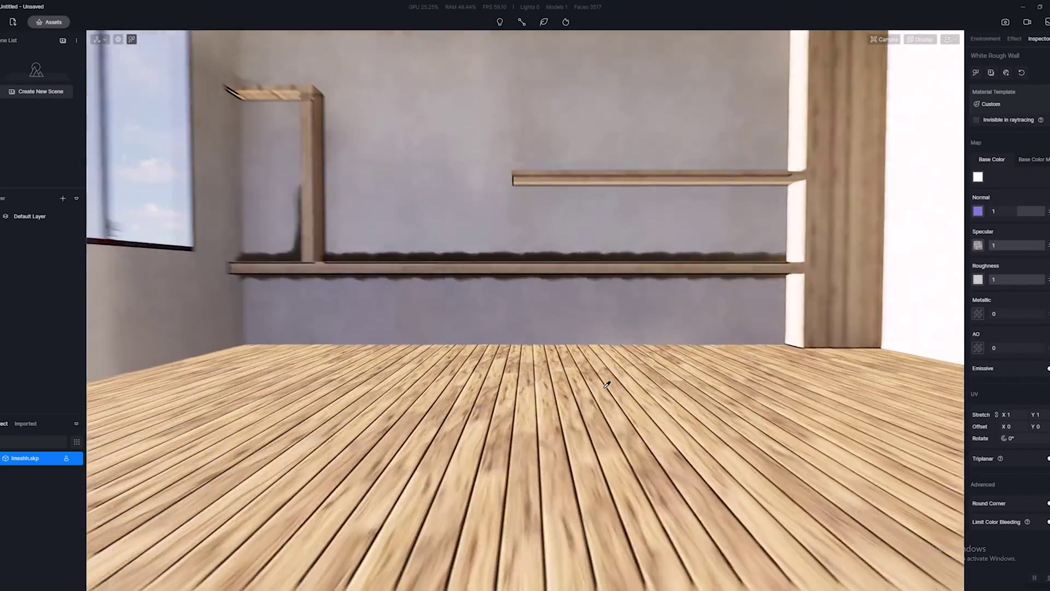
key("w")
key("e")
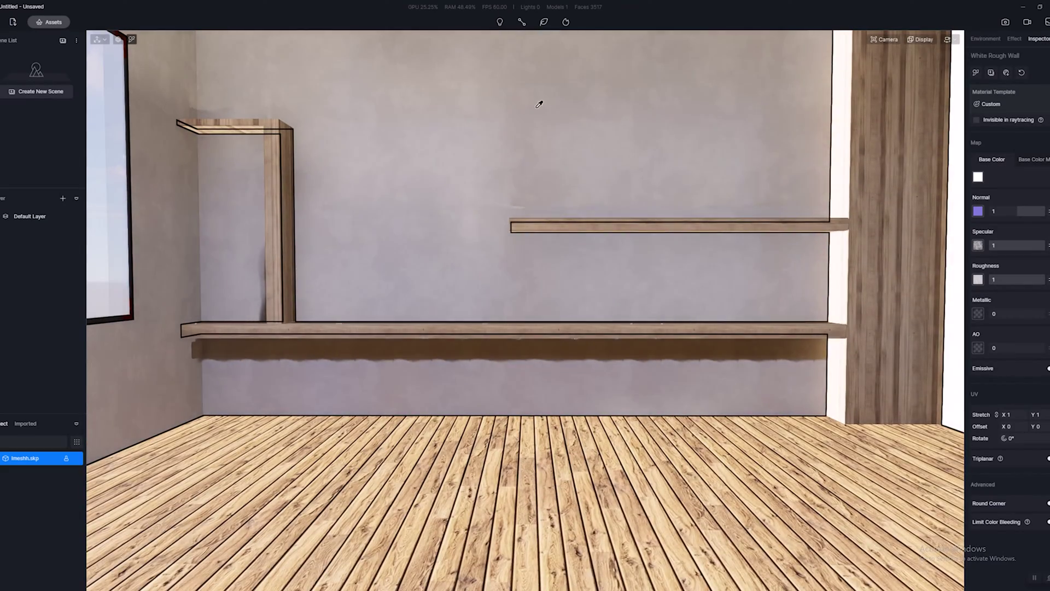
Pick the tall wood column beside the shelves to show its material settings
right_click_drag(537, 107, 821, 200)
key("w")
key("e")
left_click(610, 244)
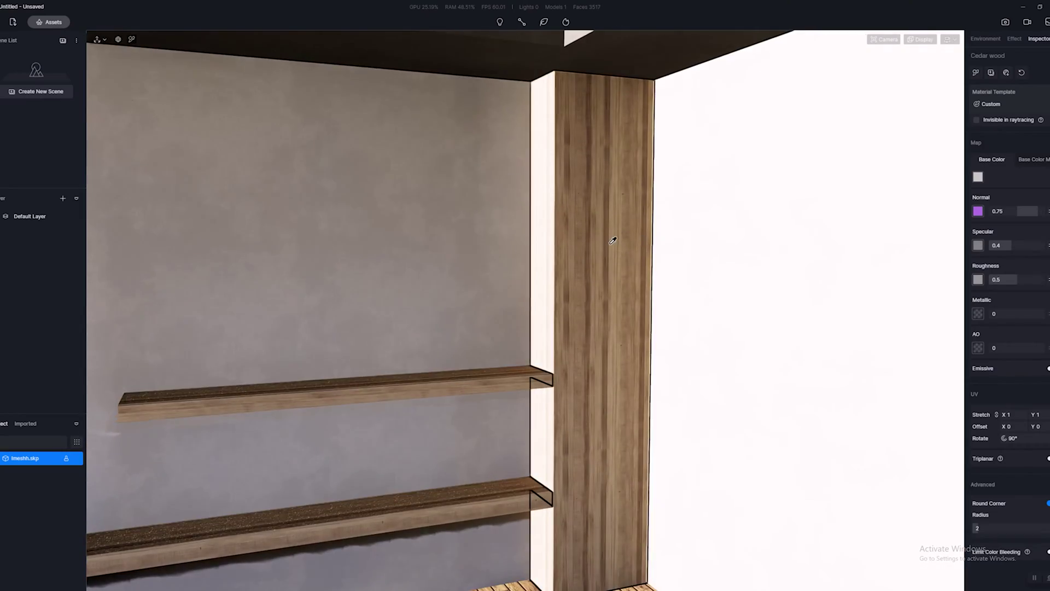
Examine the wood shelves and column up close, and return to a frontal view of the back wall
key("w")
key("a")
scroll(633, 250, "up", 3)
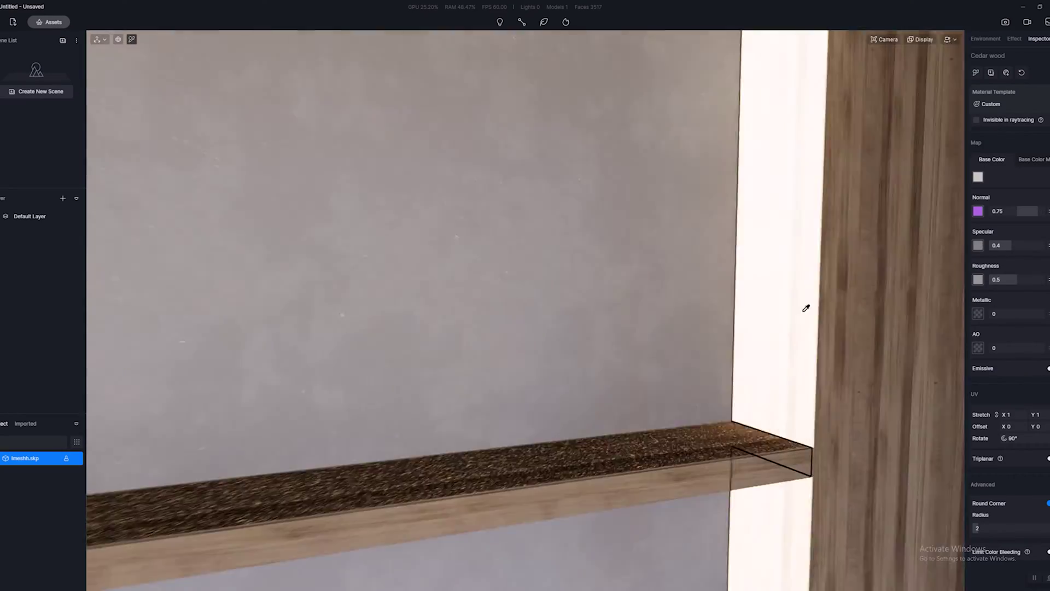
scroll(758, 429, "down", 3)
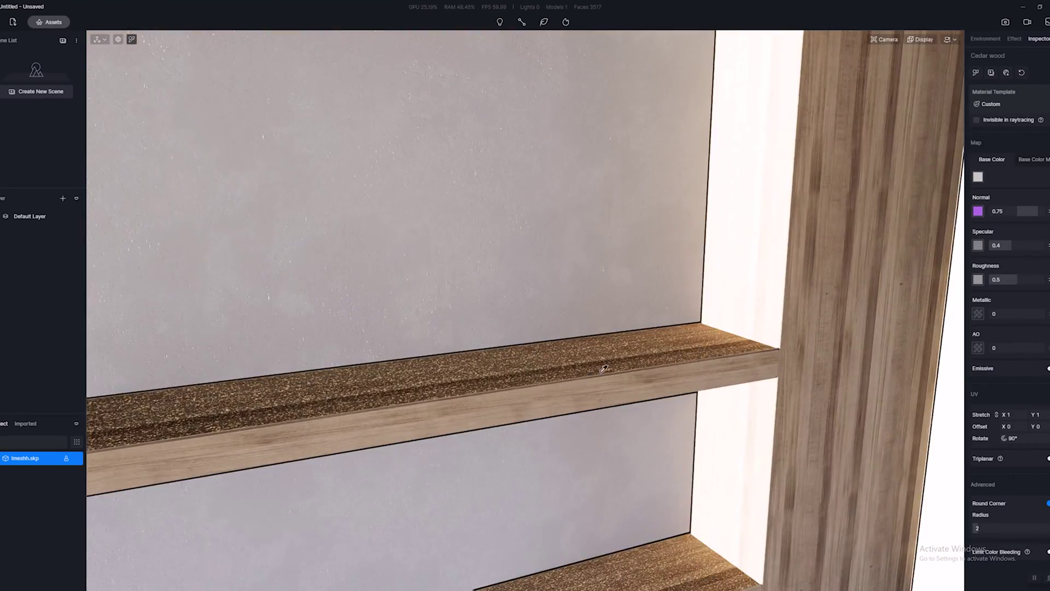
scroll(737, 392, "up", 3)
scroll(551, 330, "down", 5)
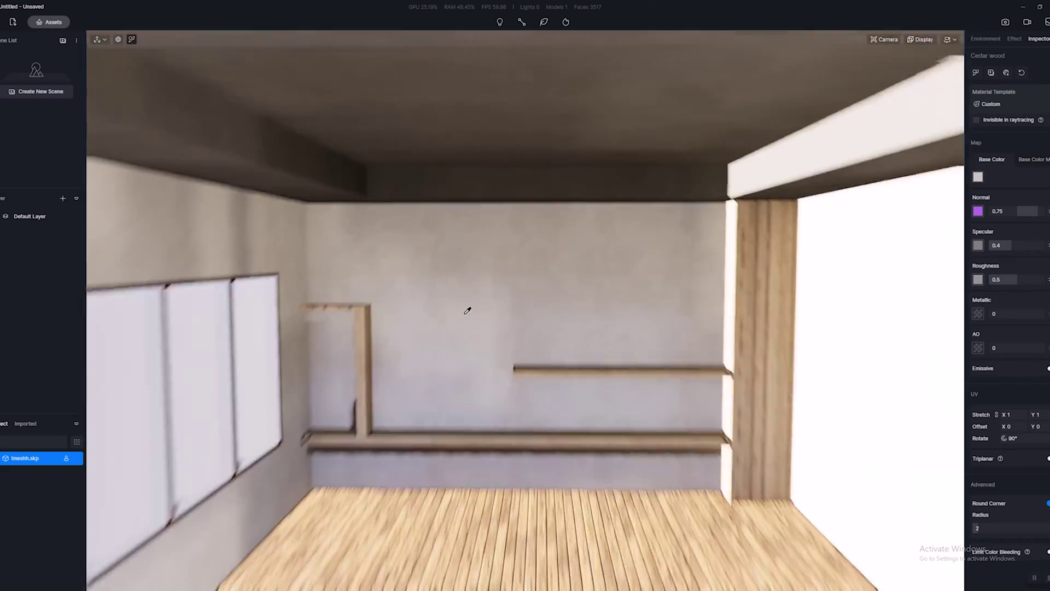
scroll(502, 289, "up", 2)
scroll(502, 288, "up", 2)
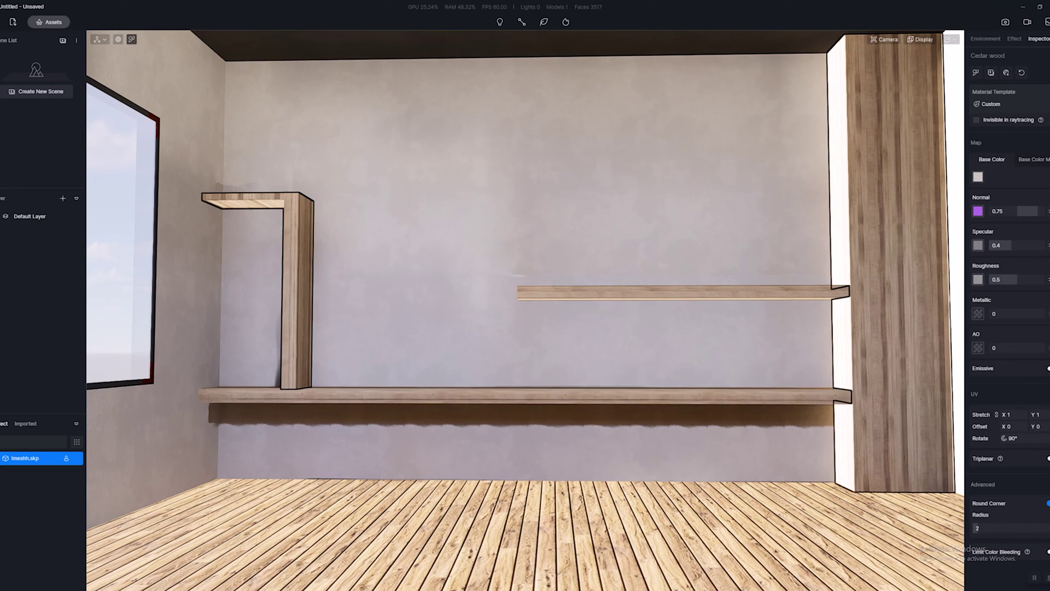
Switch to File Explorer, open the Assets folder on the Storage (D:) drive, and collapse the expanded drives and Desktop tree
mouse_move(223, 590)
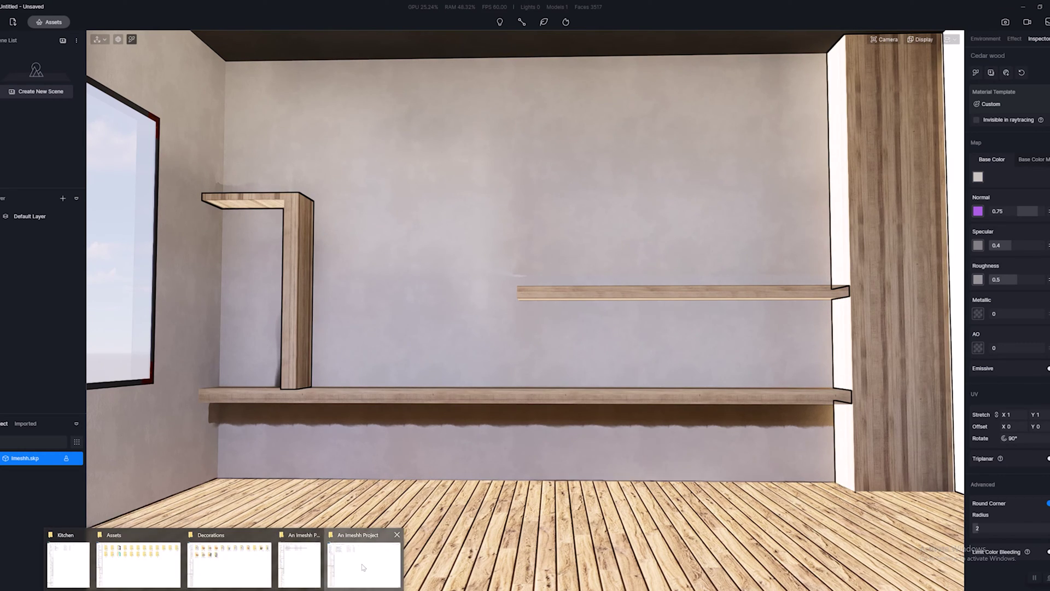
left_click(364, 563)
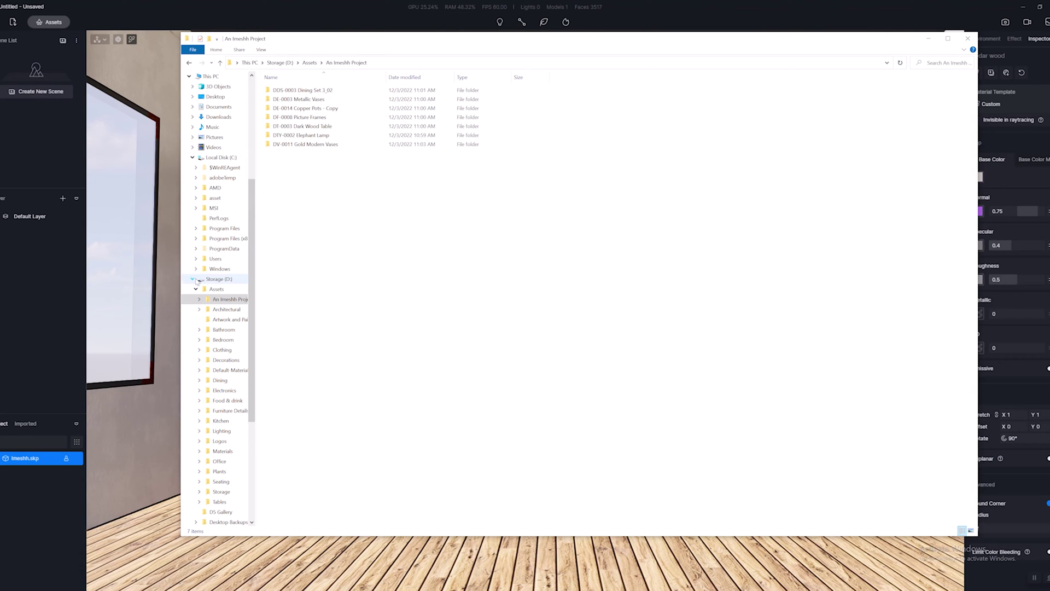
left_click(192, 158)
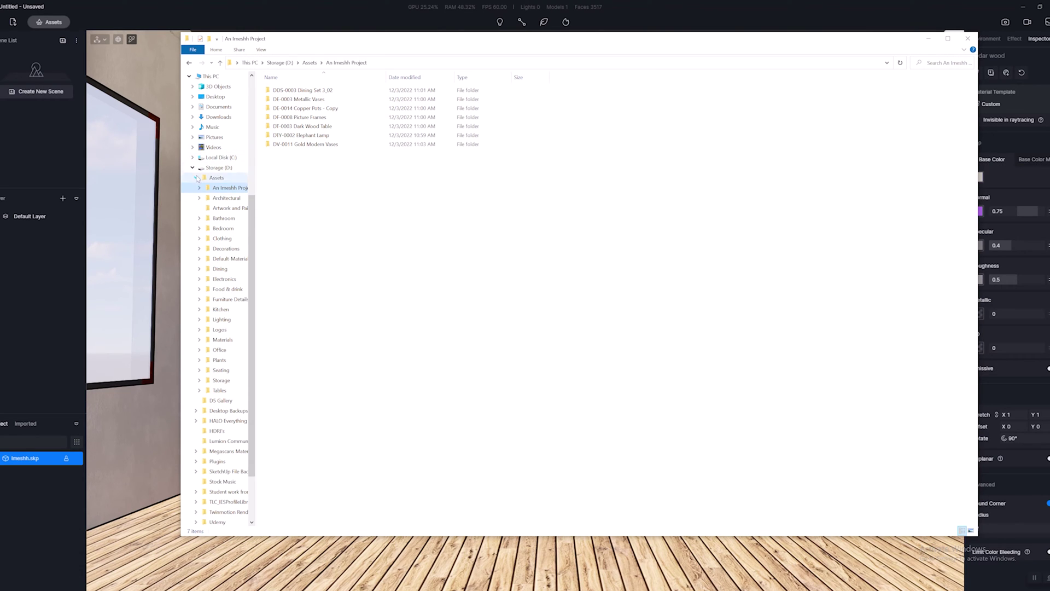
left_click(192, 158)
left_click(192, 158)
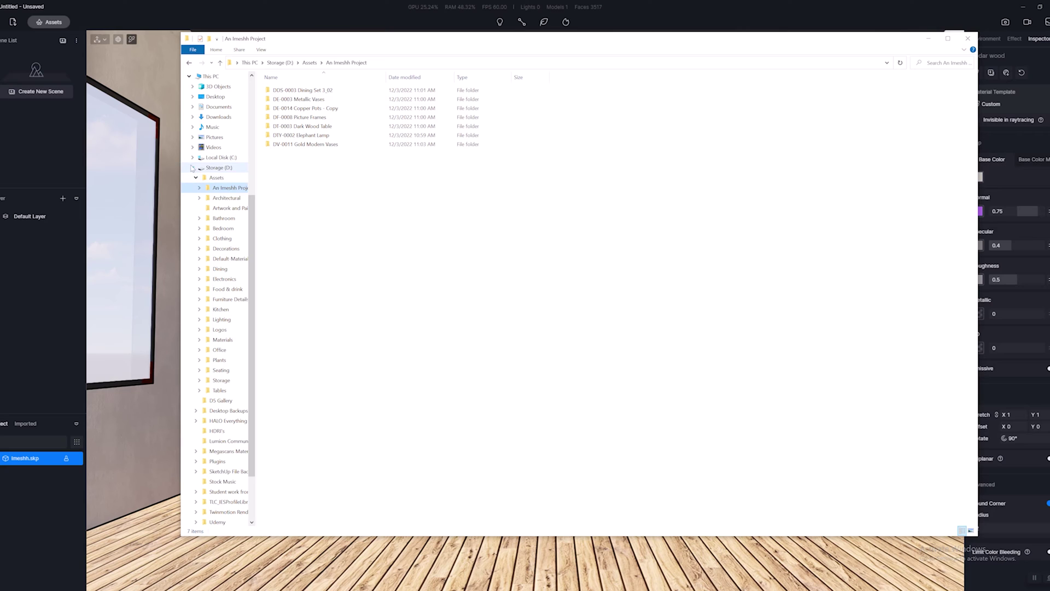
left_click(192, 167)
left_click(321, 62)
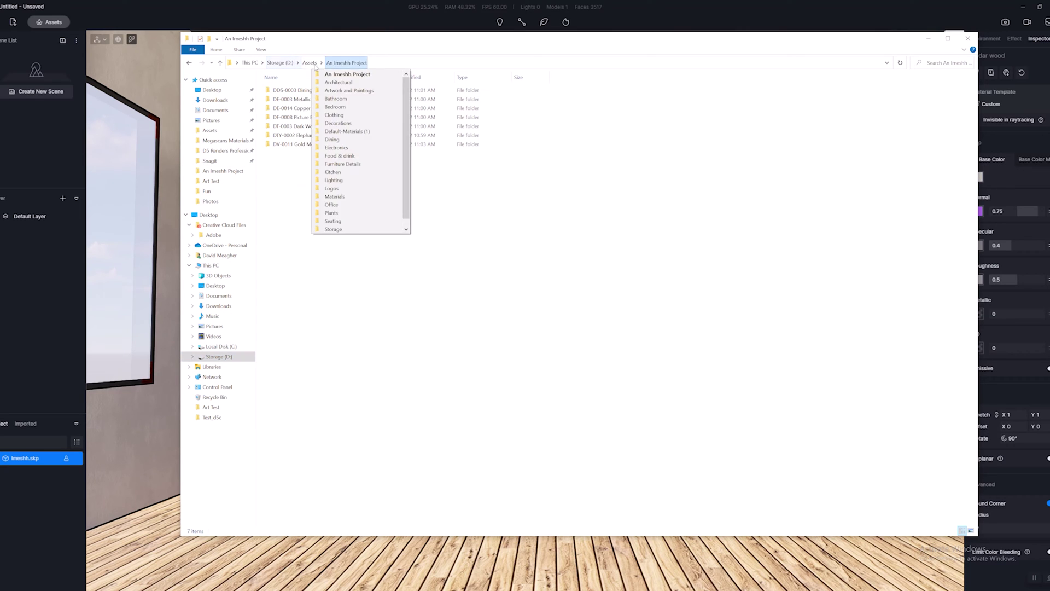
left_click(310, 62)
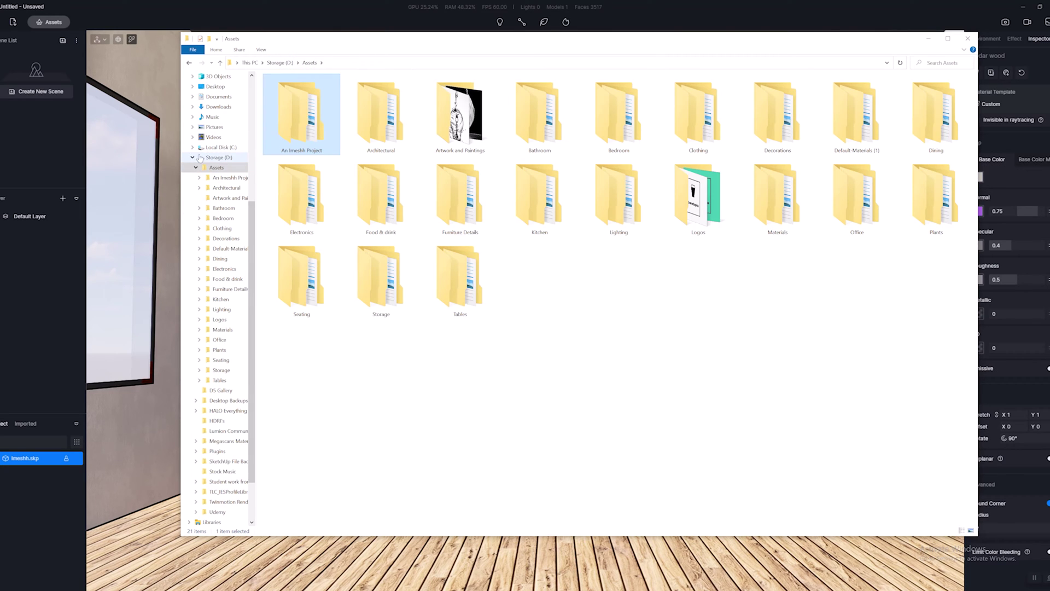
left_click(192, 157)
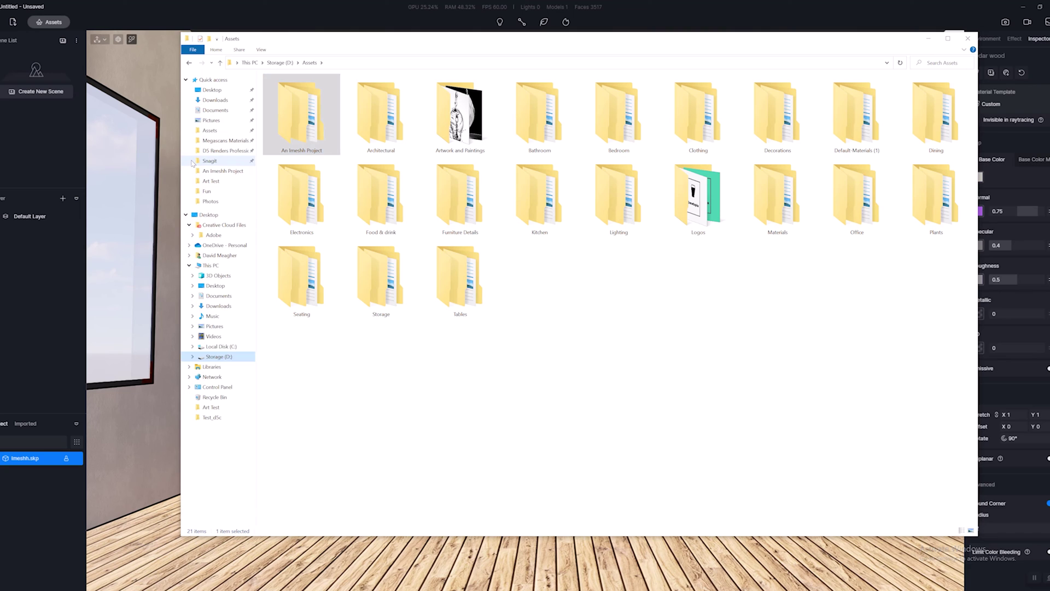
left_click(186, 215)
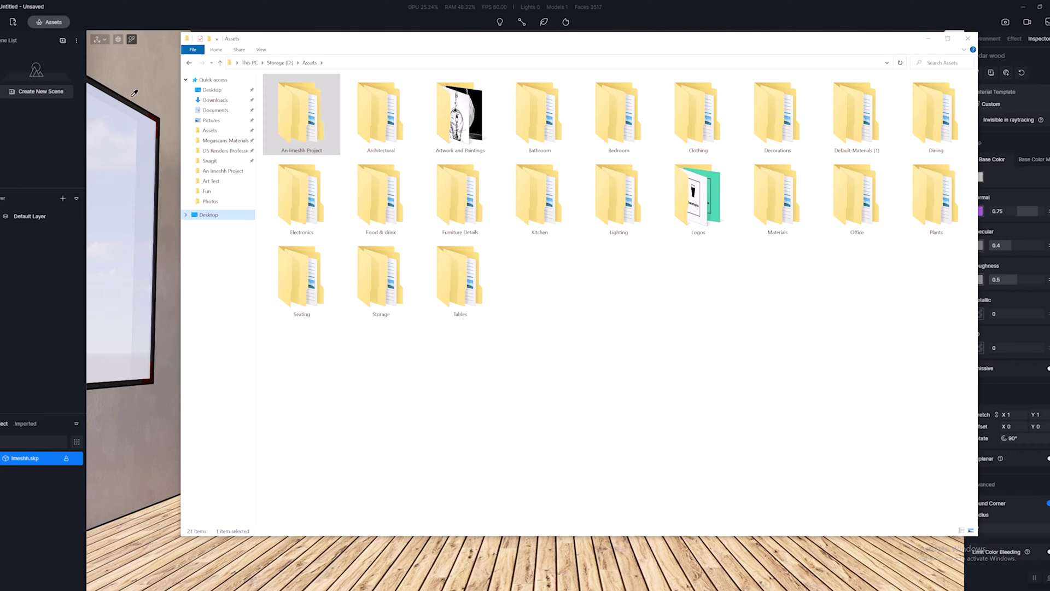
Open the An Imeshh Project folder, show its model folders as large icons, and return to D5 Render
double_click(320, 113)
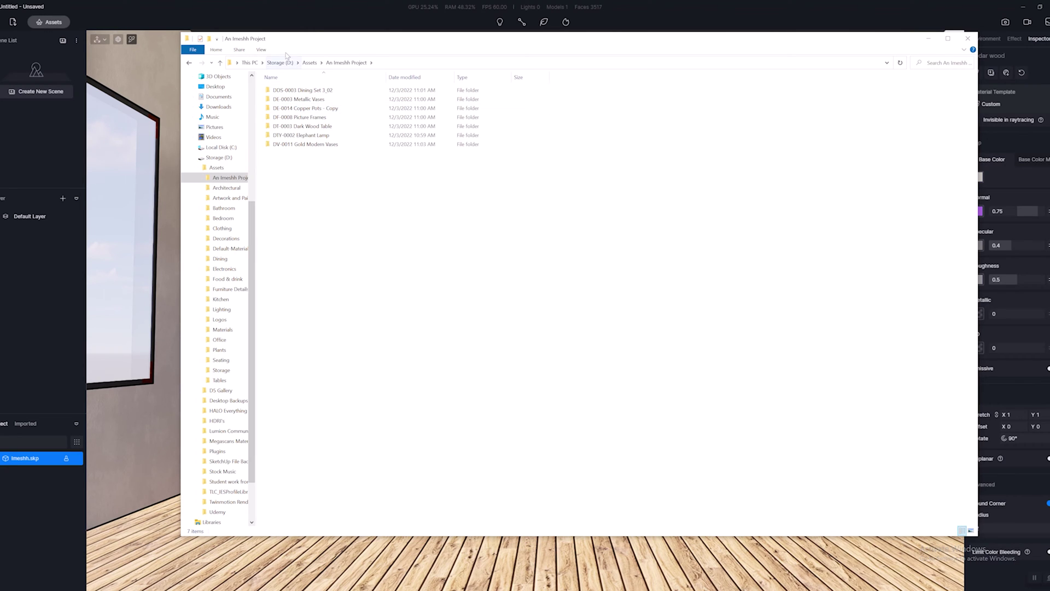
left_click(261, 50)
left_click(331, 64)
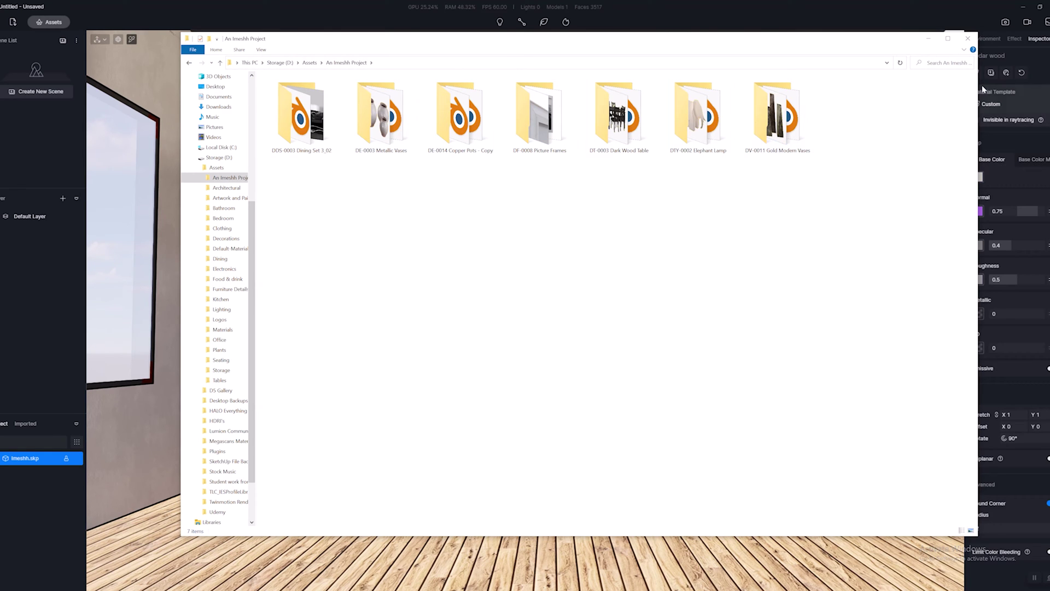
left_click(932, 43)
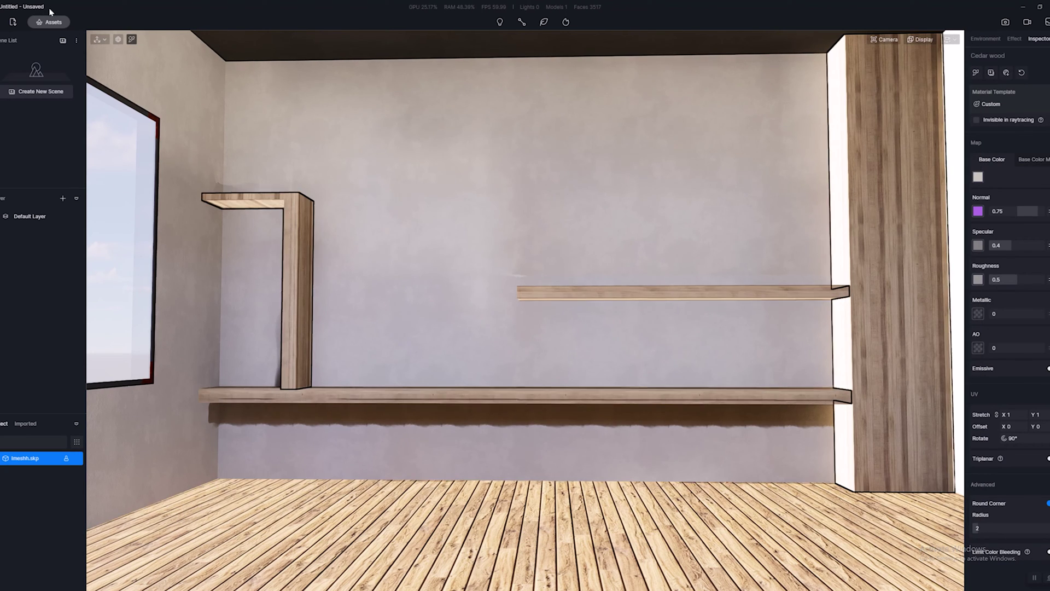
Import the DT-0003 Dark Wood TableFBX model from its folder inside An Imeshh Project
left_click(12, 22)
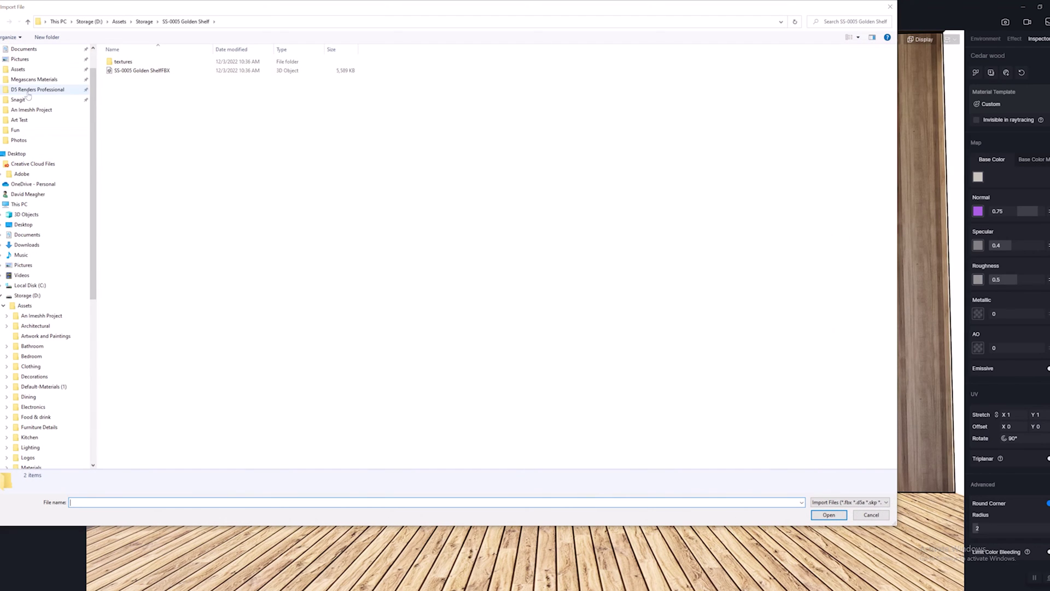
left_click(18, 68)
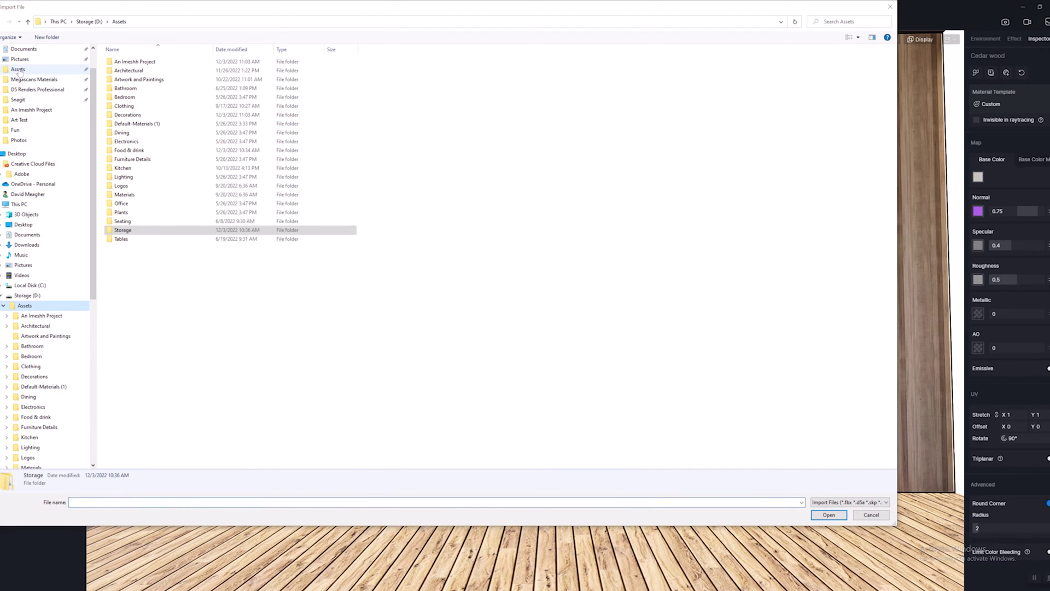
double_click(173, 63)
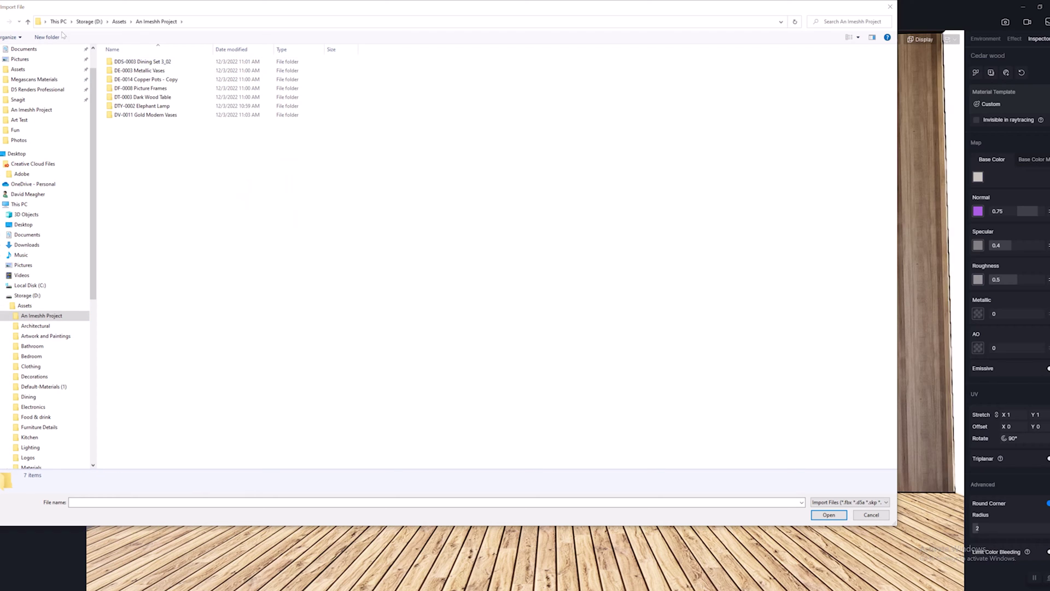
left_click(858, 37)
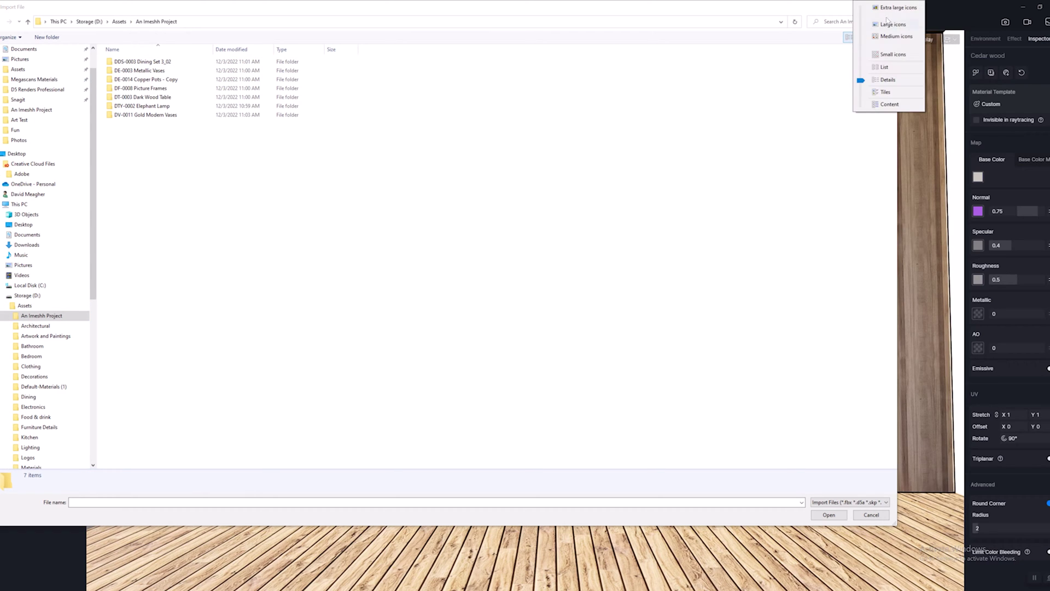
left_click(889, 22)
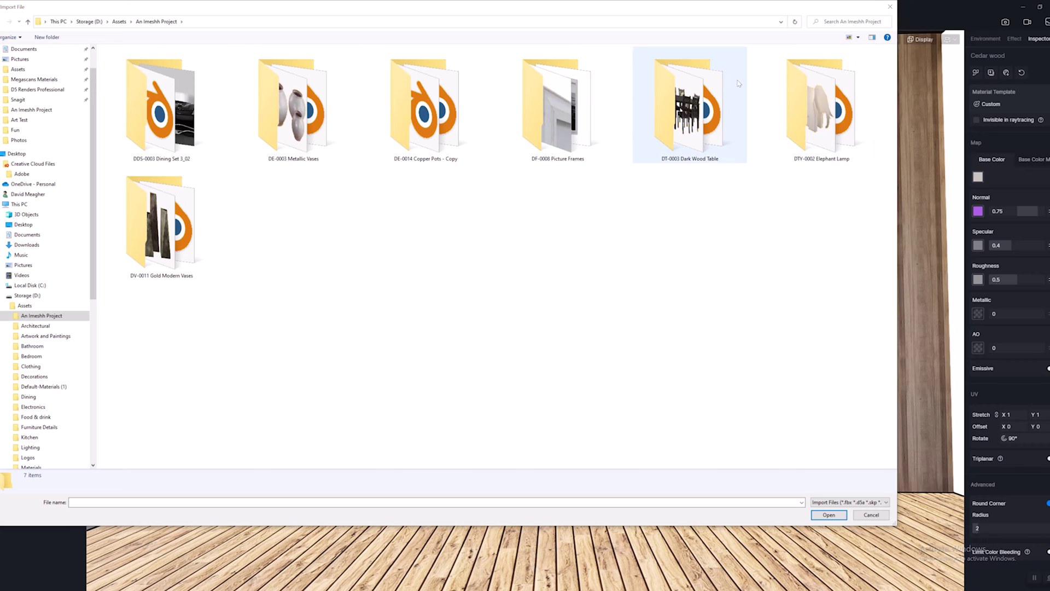
double_click(706, 115)
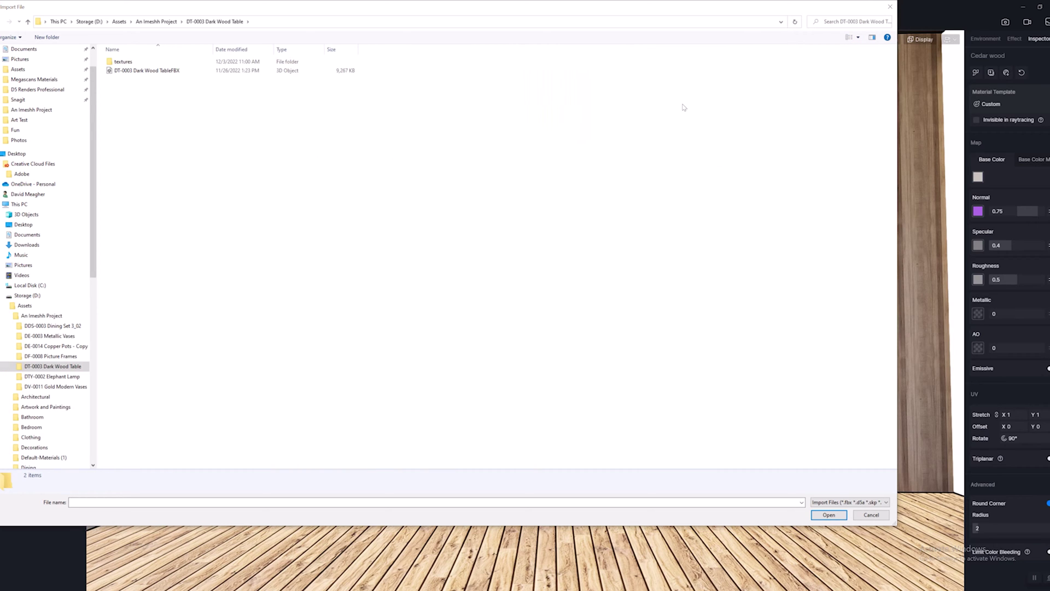
double_click(182, 71)
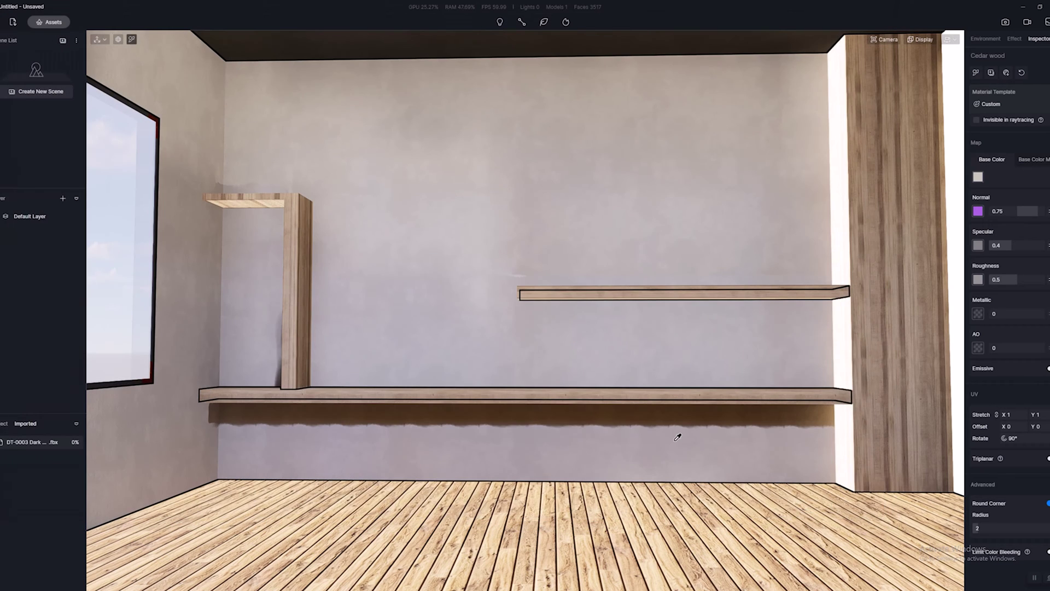
Place the imported dark wood table with its chairs on the floor in front of the back wall
scroll(561, 418, "down", 5)
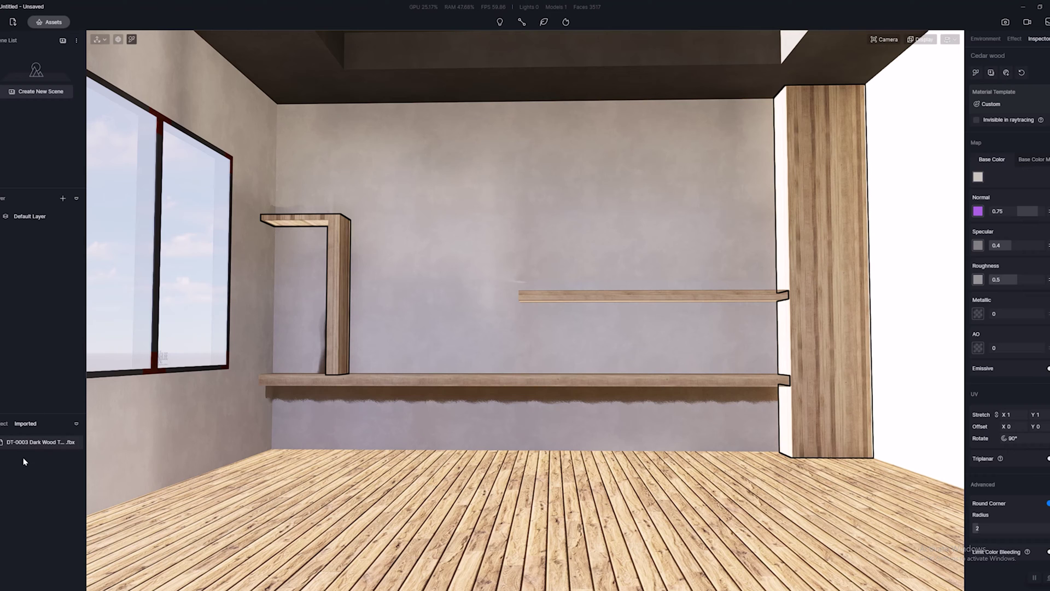
left_click_drag(30, 441, 565, 459)
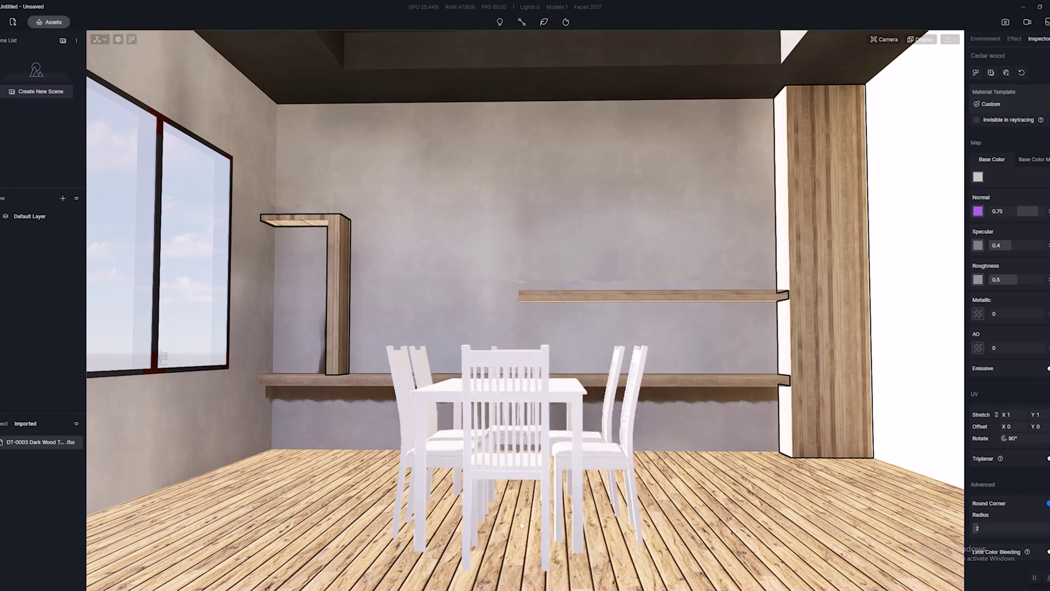
left_click(614, 495)
Rotate the dining set so the table's long side runs parallel to the back wall
right_click_drag(613, 495, 576, 546)
right_click_drag(508, 461, 505, 441)
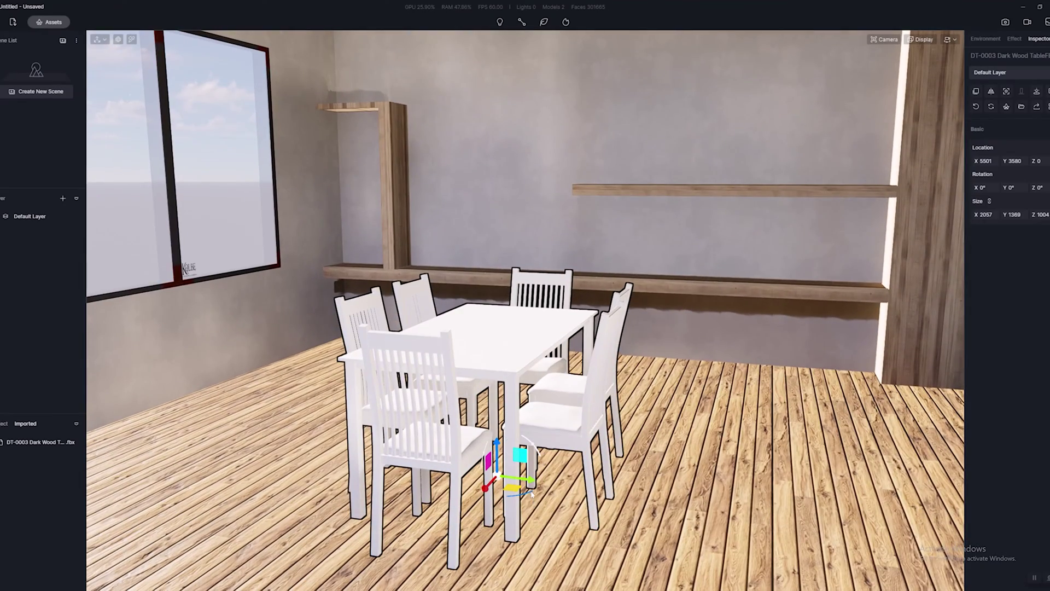
left_click_drag(531, 493, 433, 494)
right_click_drag(602, 438, 551, 404)
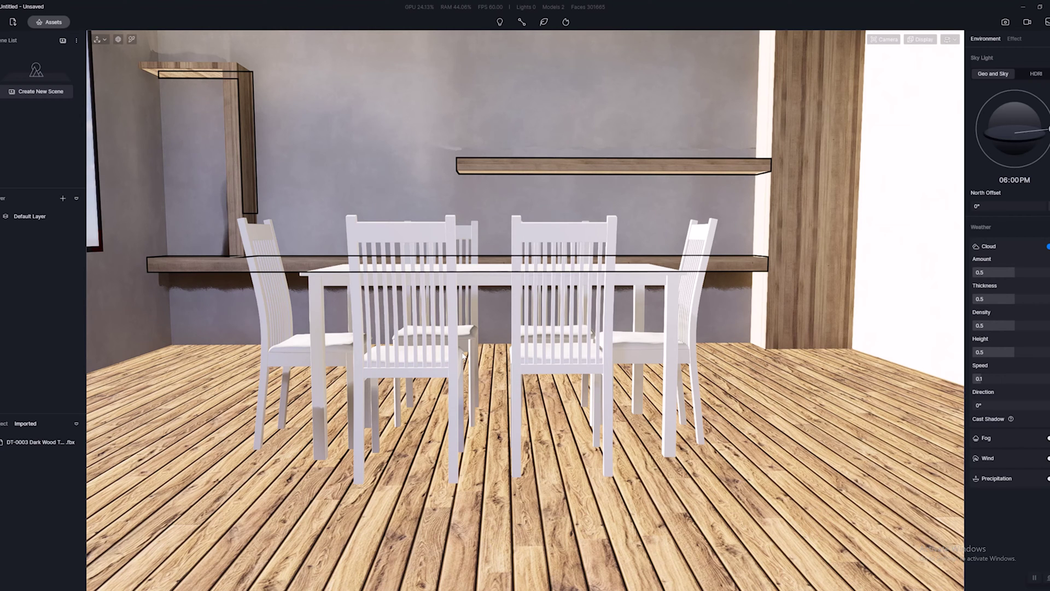
scroll(656, 348, "down", 5)
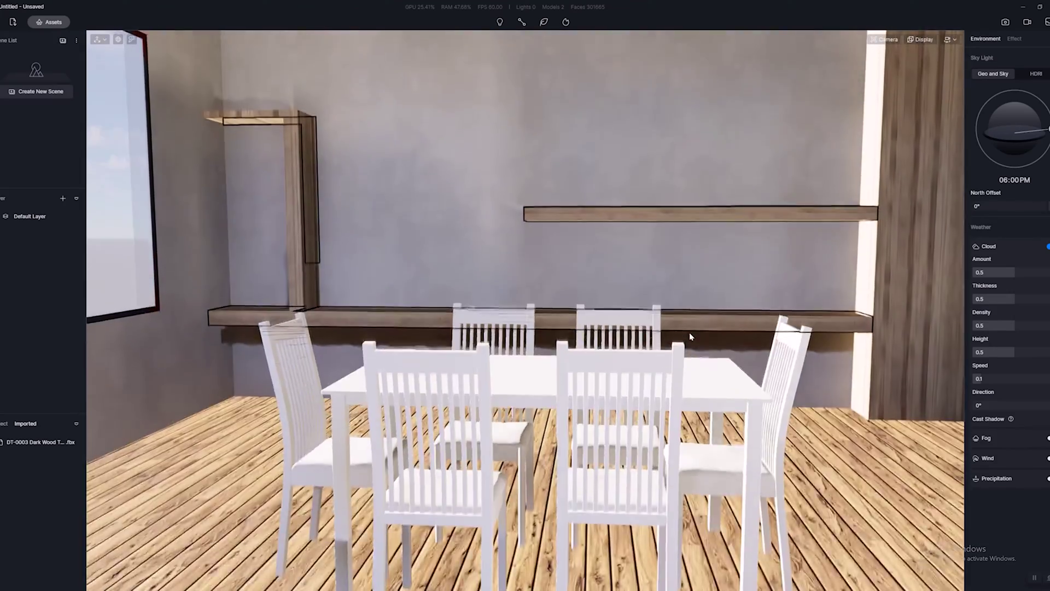
Pick the table's wood material and load TW_0053_Wood53_Base_Color4K as its base color map
right_click_drag(689, 333, 419, 377)
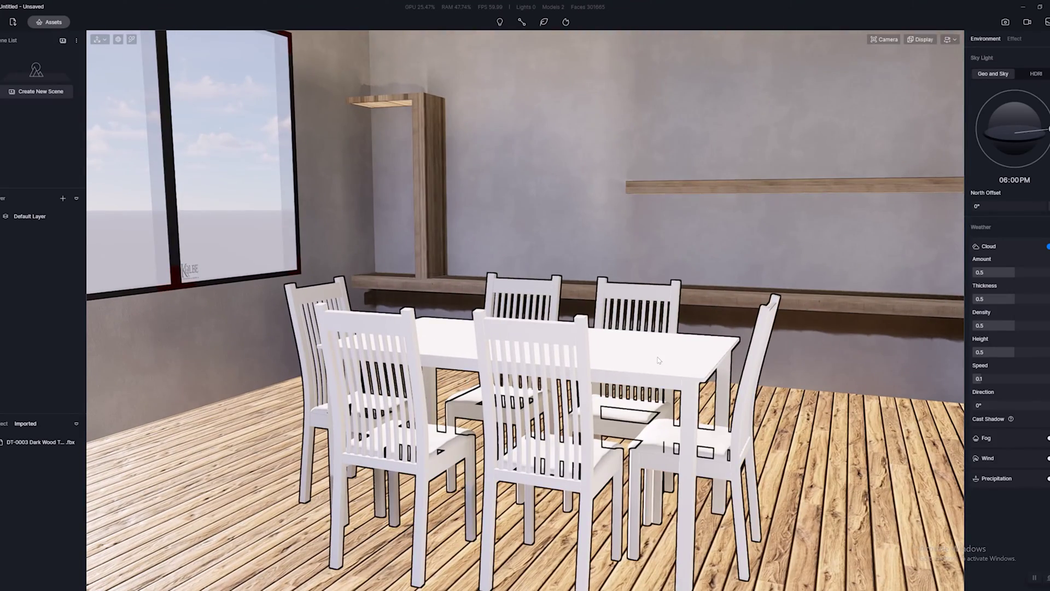
key("i")
left_click(658, 348)
scroll(659, 347, "up", 3)
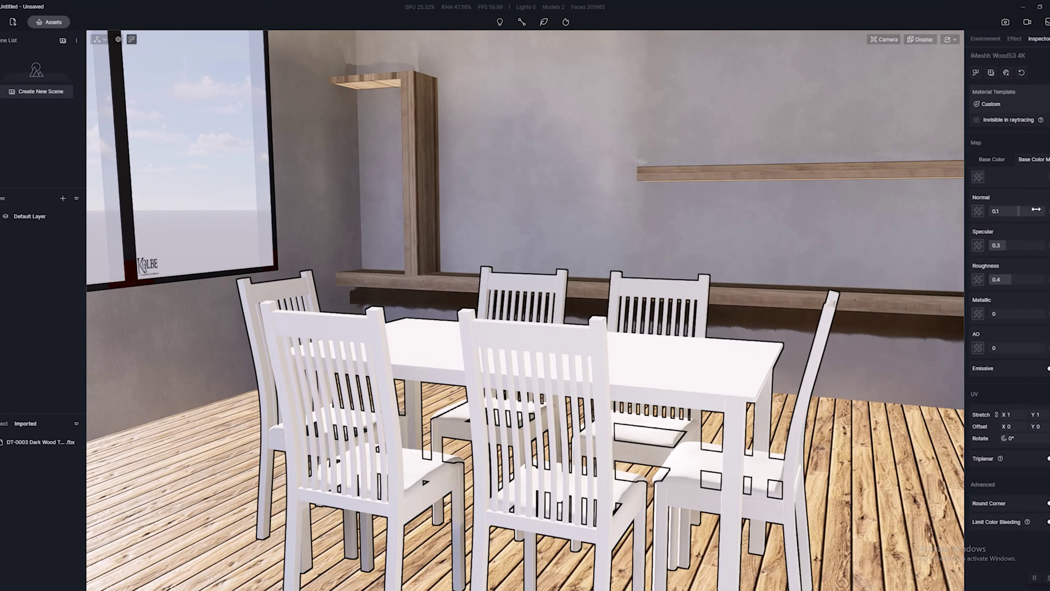
left_click(979, 177)
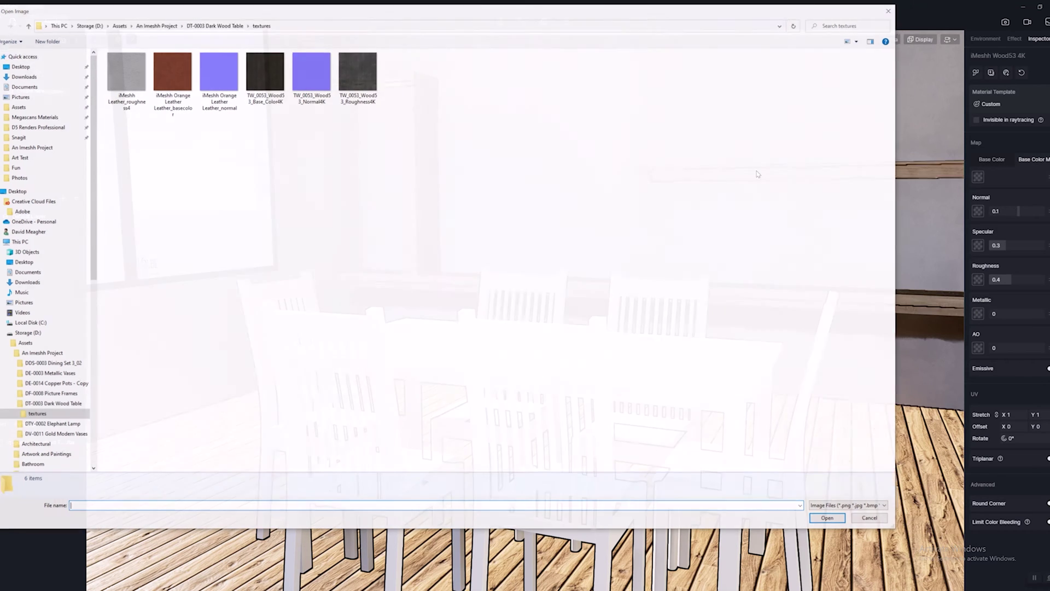
double_click(273, 86)
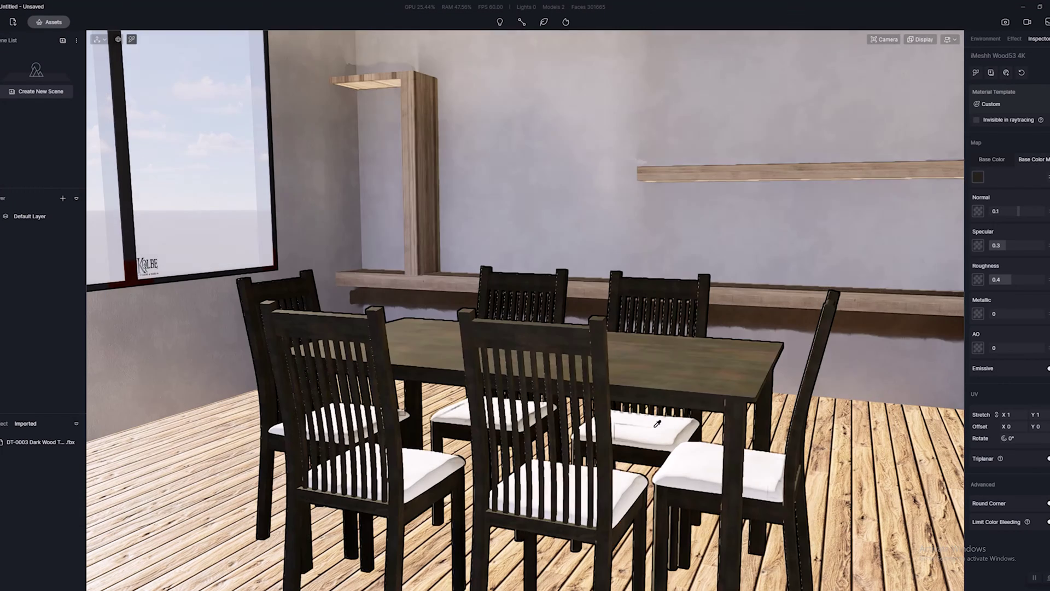
Load TW_0053_Wood53_Normal4K as the table wood's normal map and set its strength to 0.91
middle_click_drag(658, 424, 608, 403)
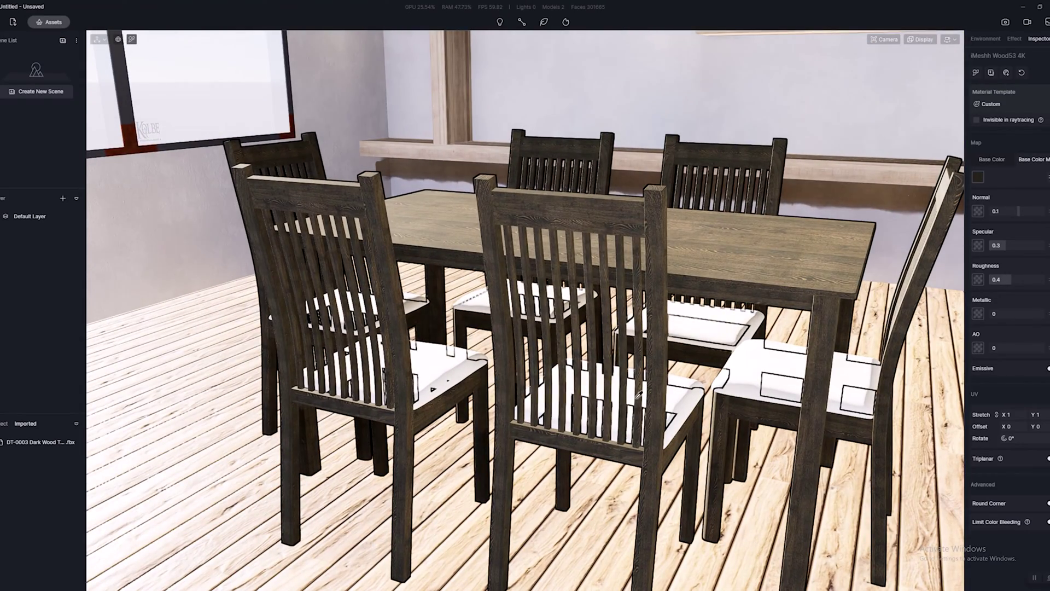
middle_click_drag(582, 355, 552, 329)
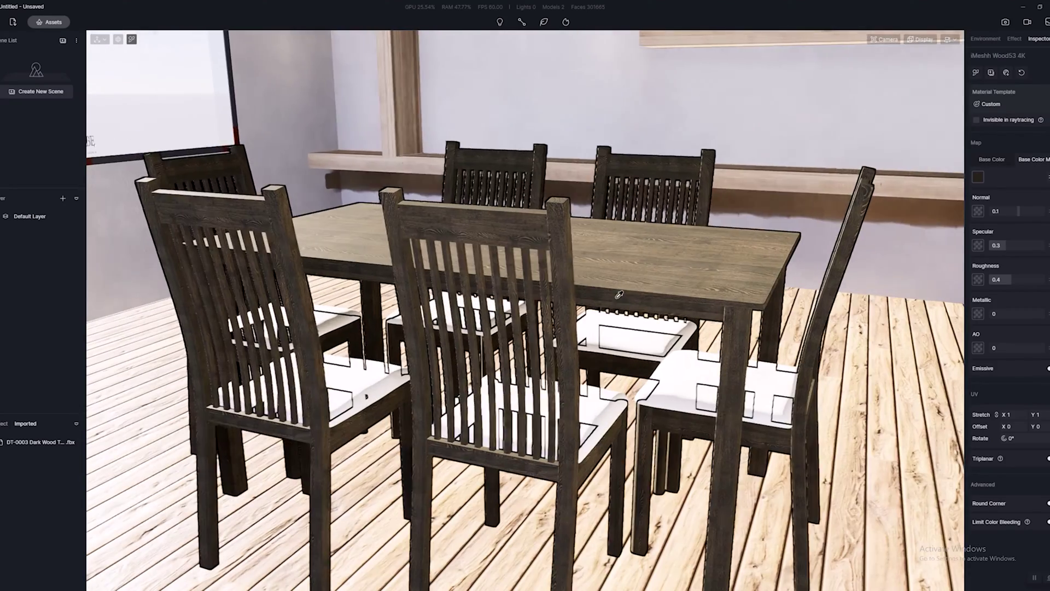
left_click(980, 211)
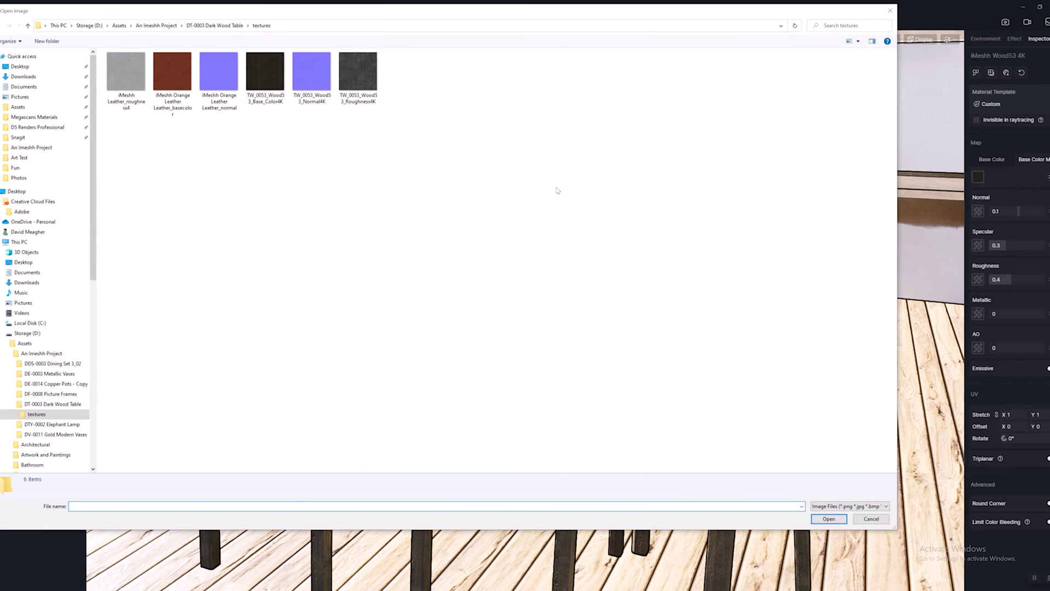
double_click(311, 74)
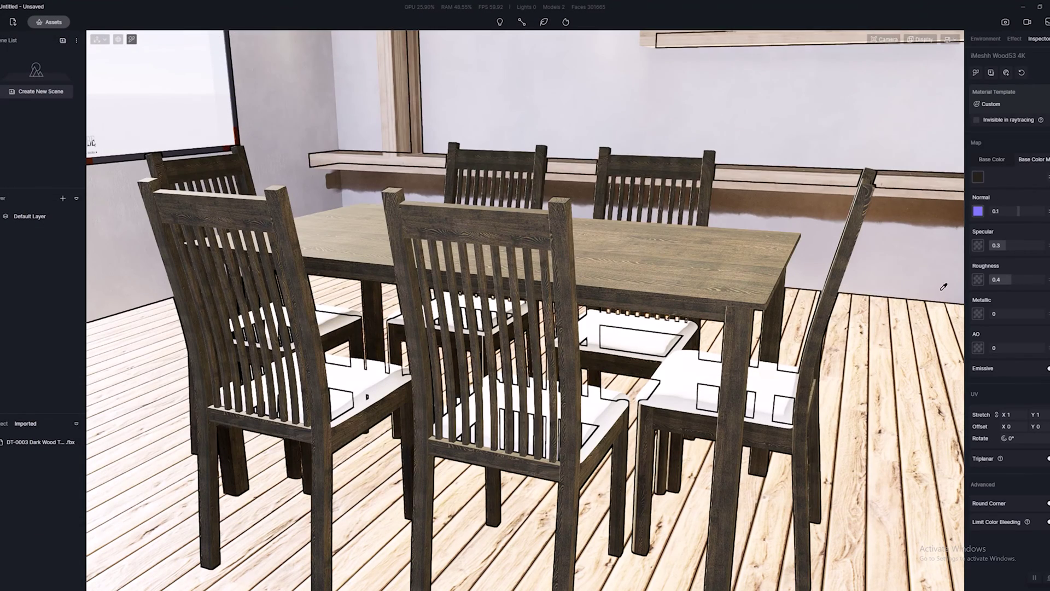
left_click_drag(1019, 212, 1043, 207)
Load TW_0053_Wood53_Roughness4K as the table wood's roughness map and inspect the wood on the table and chairs
key("w")
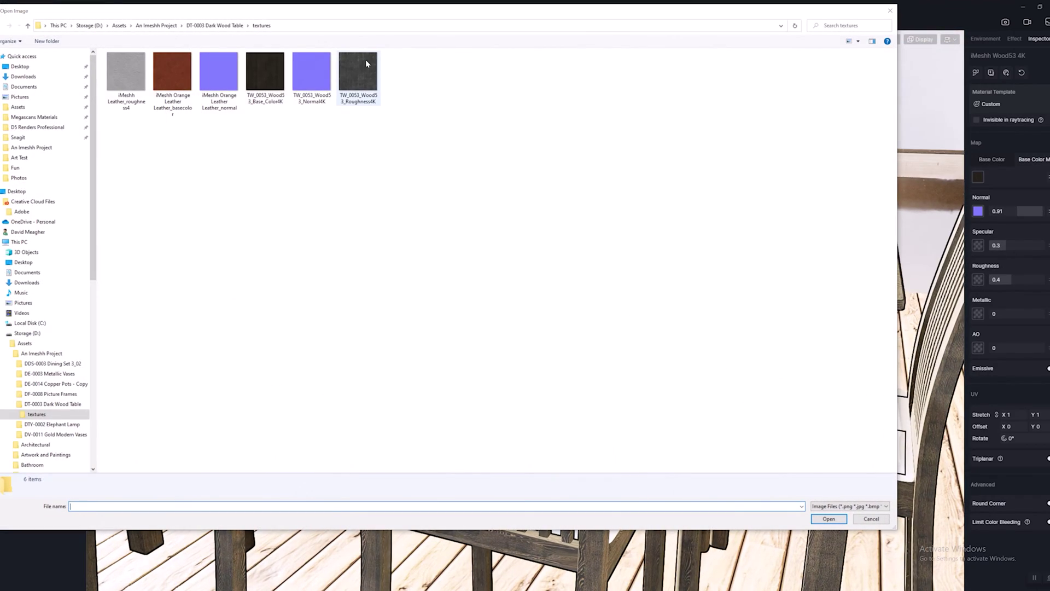
double_click(366, 60)
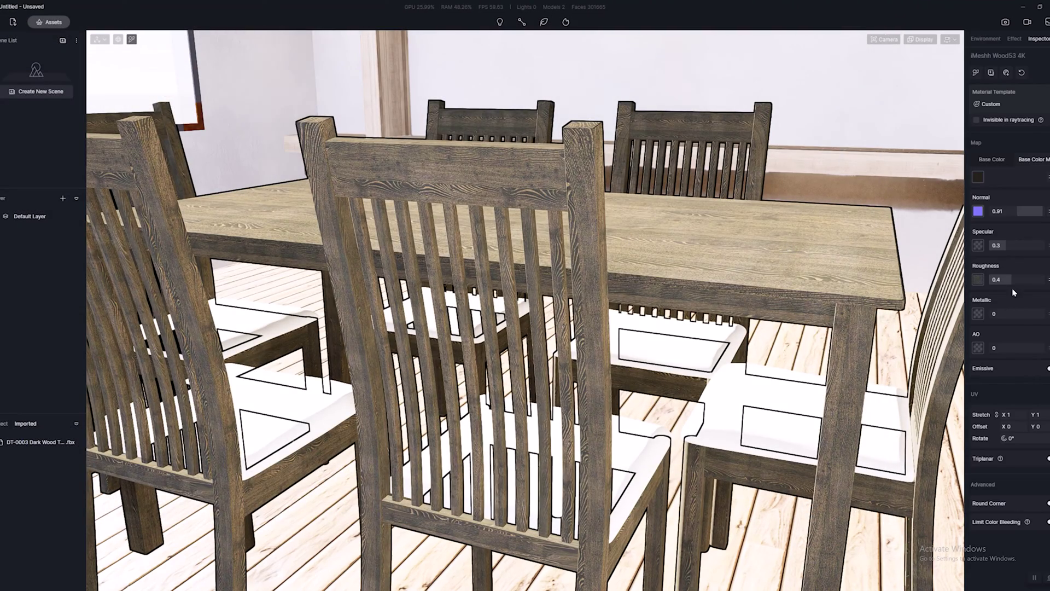
scroll(826, 279, "down", 5)
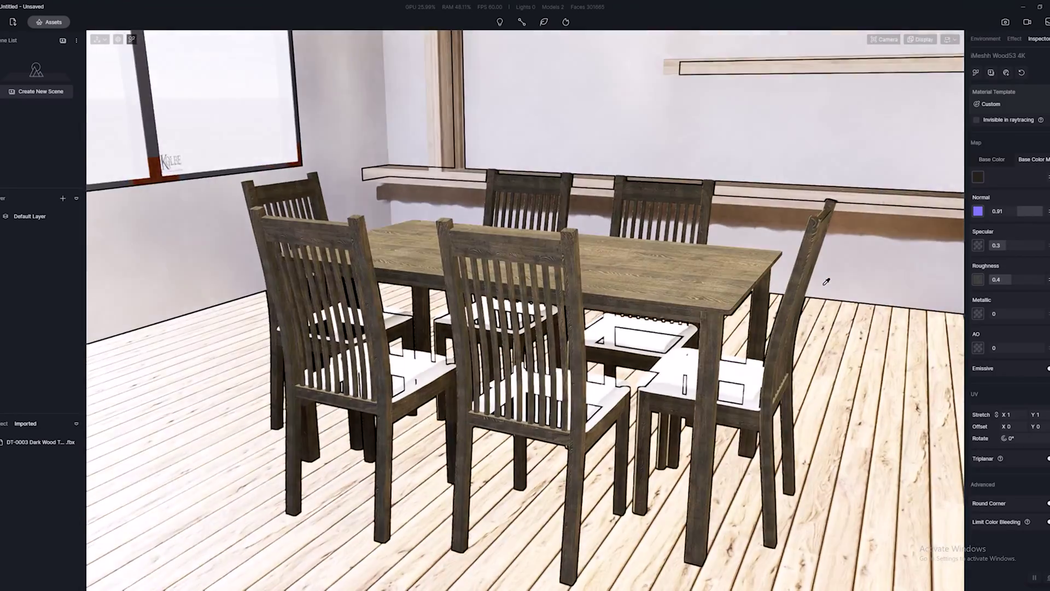
scroll(826, 281, "up", 5)
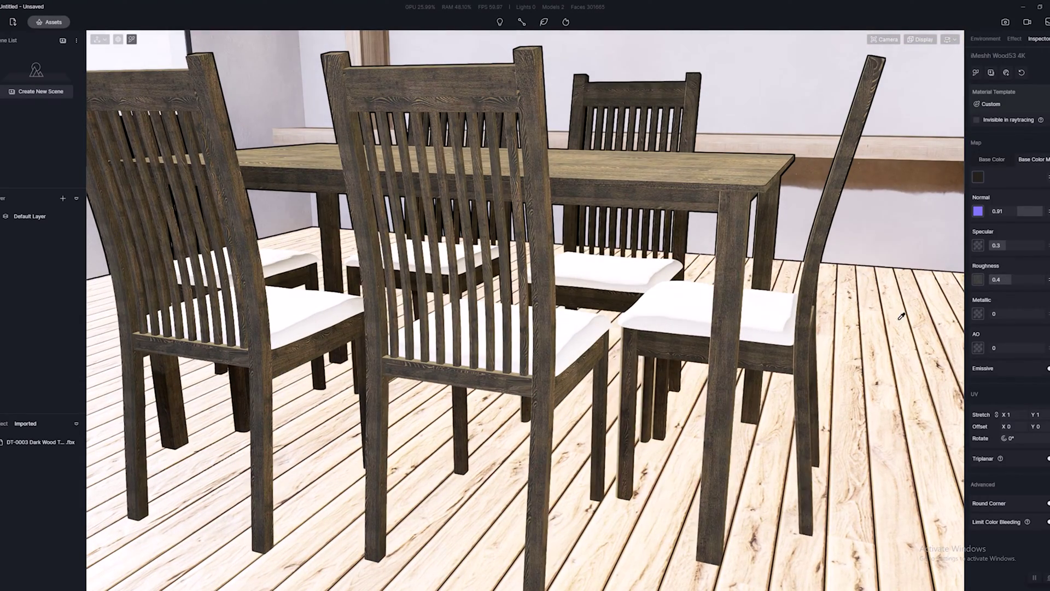
Pick the chairs' leather seat material and load iMeshh Orange Leather Leather_basecolor as its base color map
left_click(675, 300)
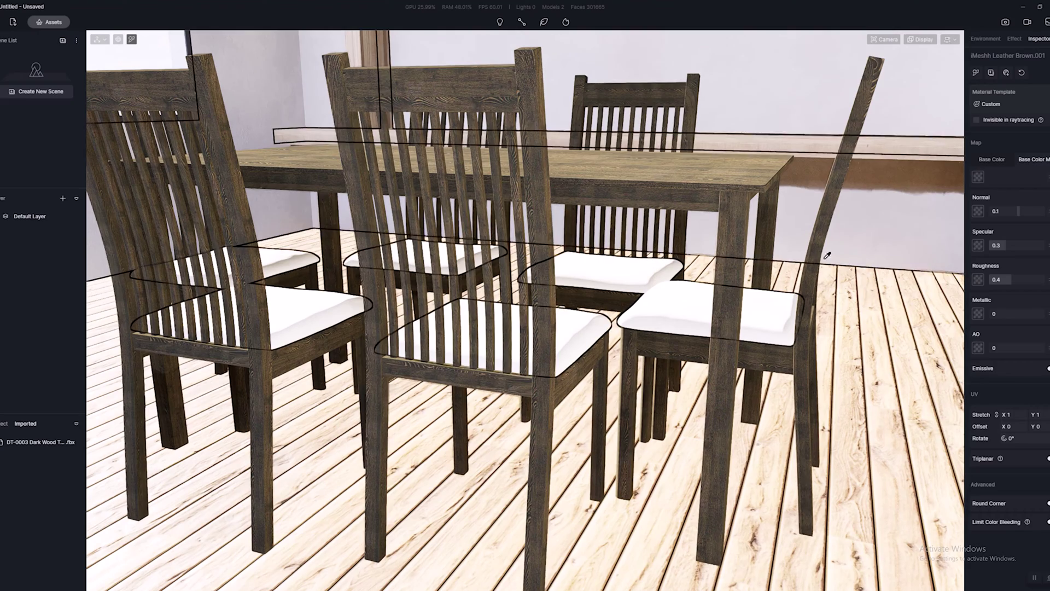
left_click(981, 180)
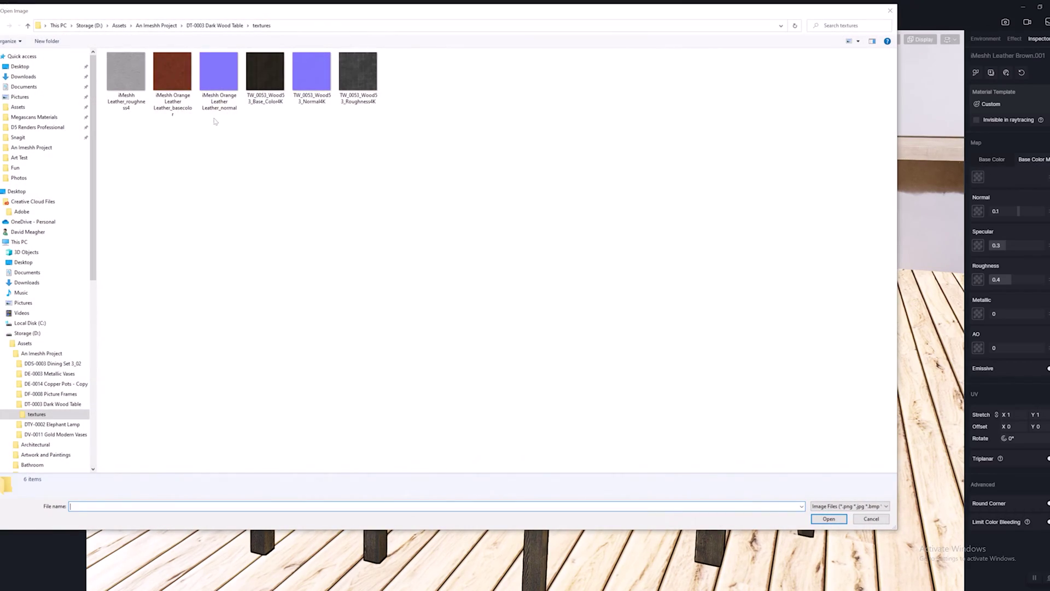
left_click(126, 67)
double_click(126, 67)
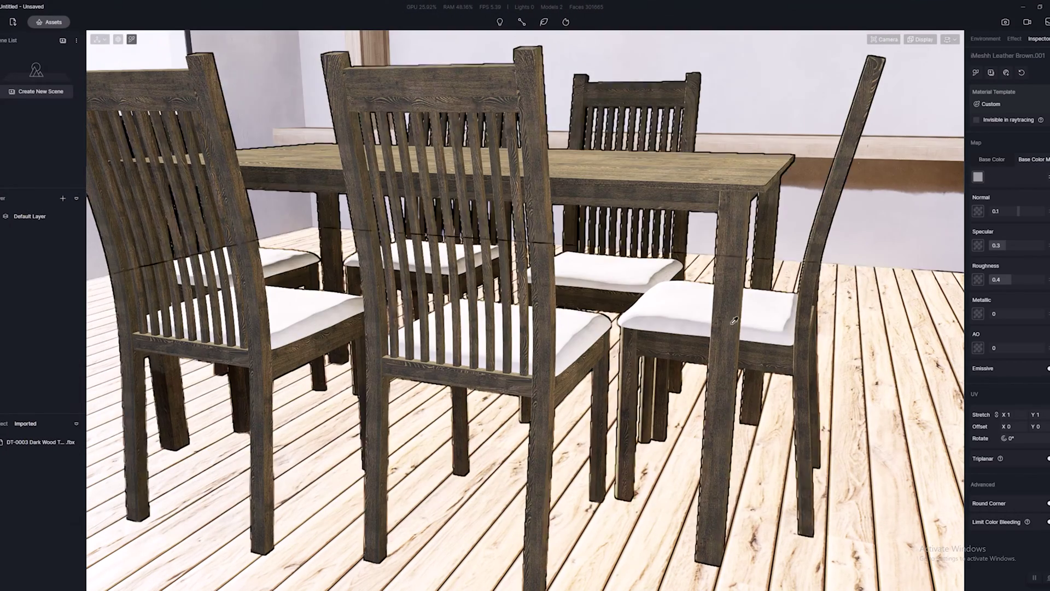
left_click(979, 177)
left_click(169, 60)
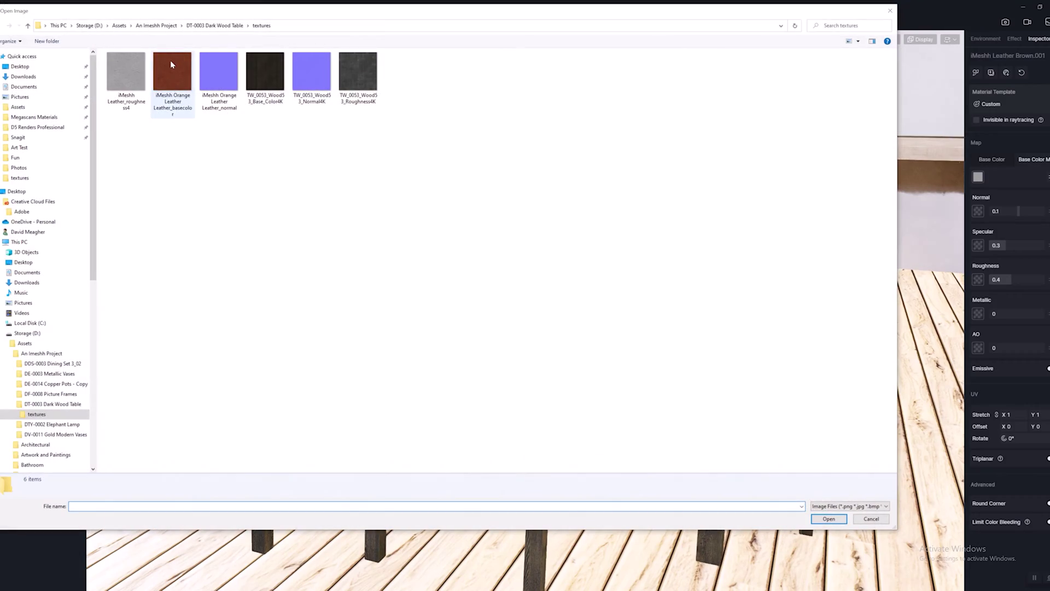
double_click(170, 60)
scroll(581, 344, "up", 5)
scroll(582, 344, "down", 4)
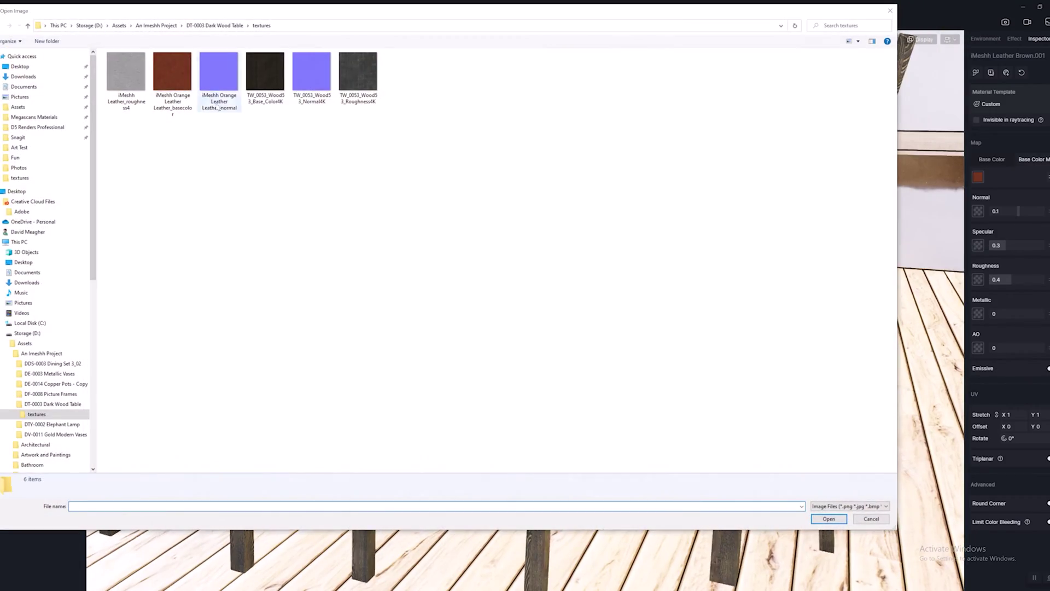
Load iMeshh Leather_roughness4 as the seat leather's roughness map and iMeshh Orange Leather Leather_normal as its normal map
double_click(134, 71)
left_click(978, 211)
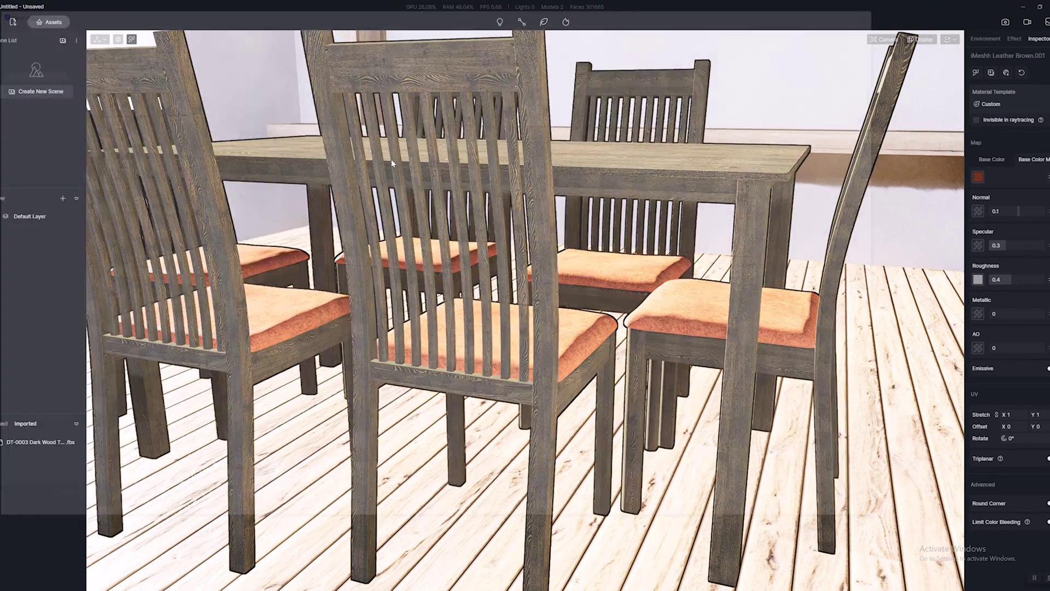
double_click(208, 72)
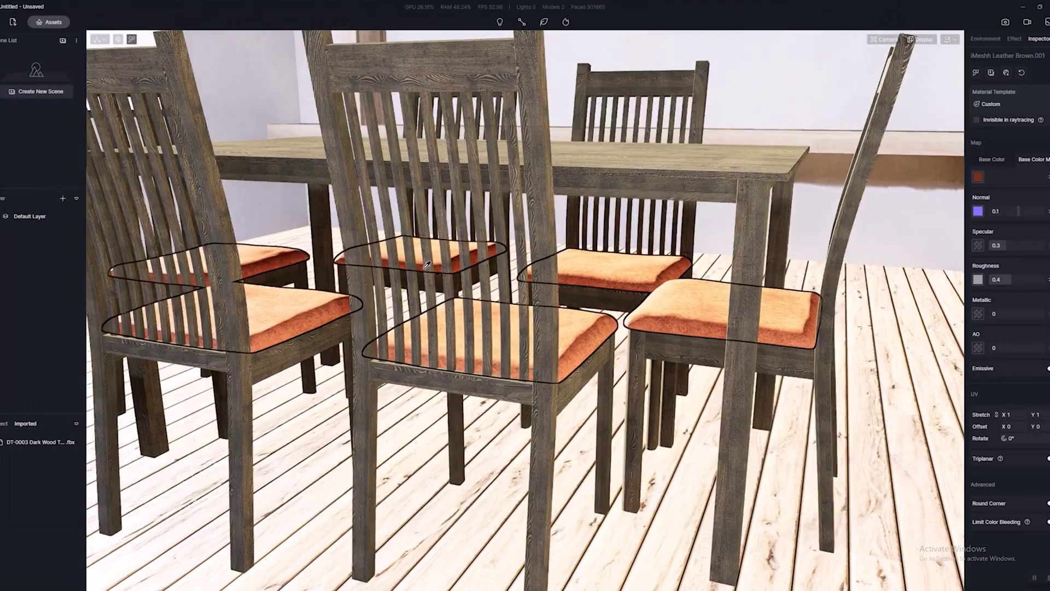
scroll(693, 315, "up", 5)
scroll(693, 315, "down", 5)
middle_click_drag(693, 315, 605, 310)
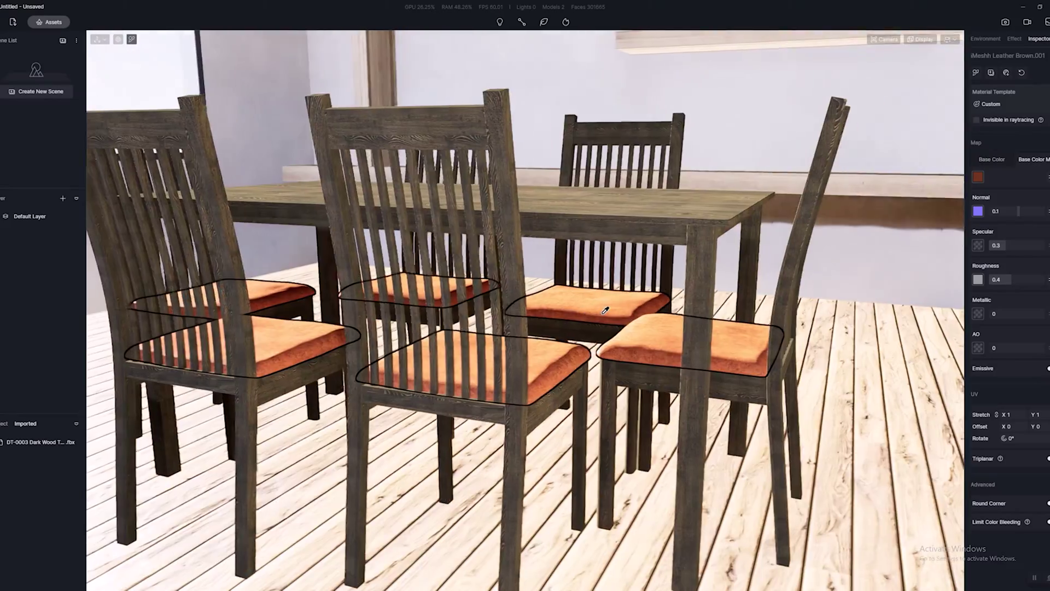
scroll(605, 311, "up", 4)
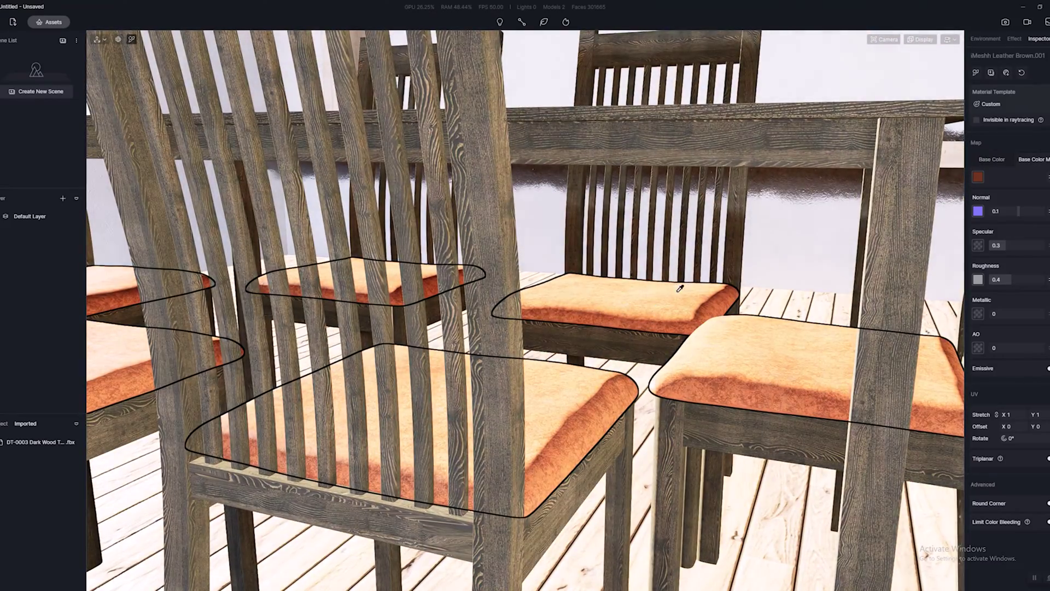
left_click(988, 164)
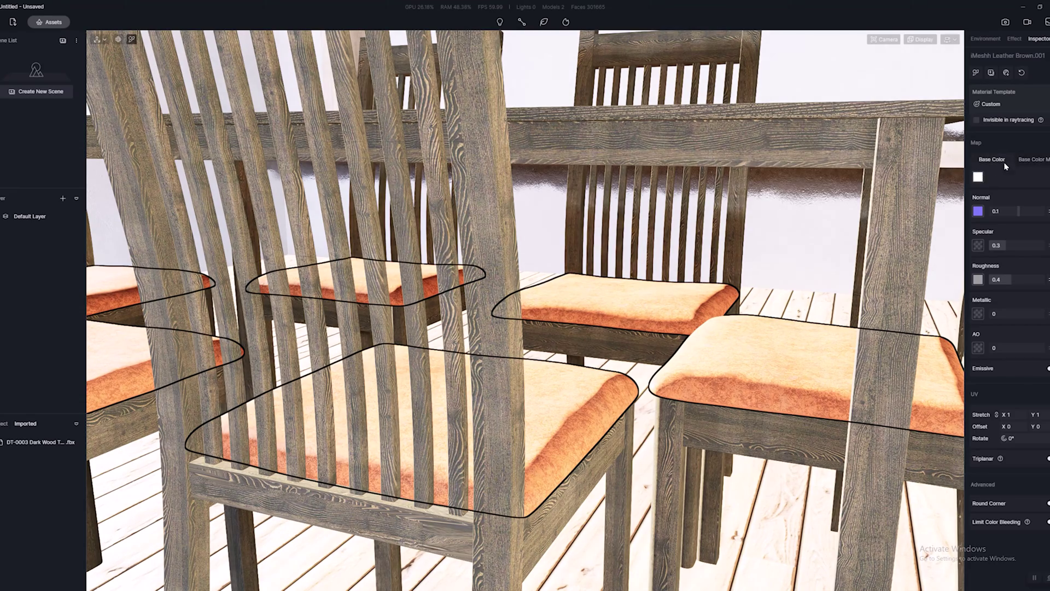
left_click(1029, 161)
left_click(977, 176)
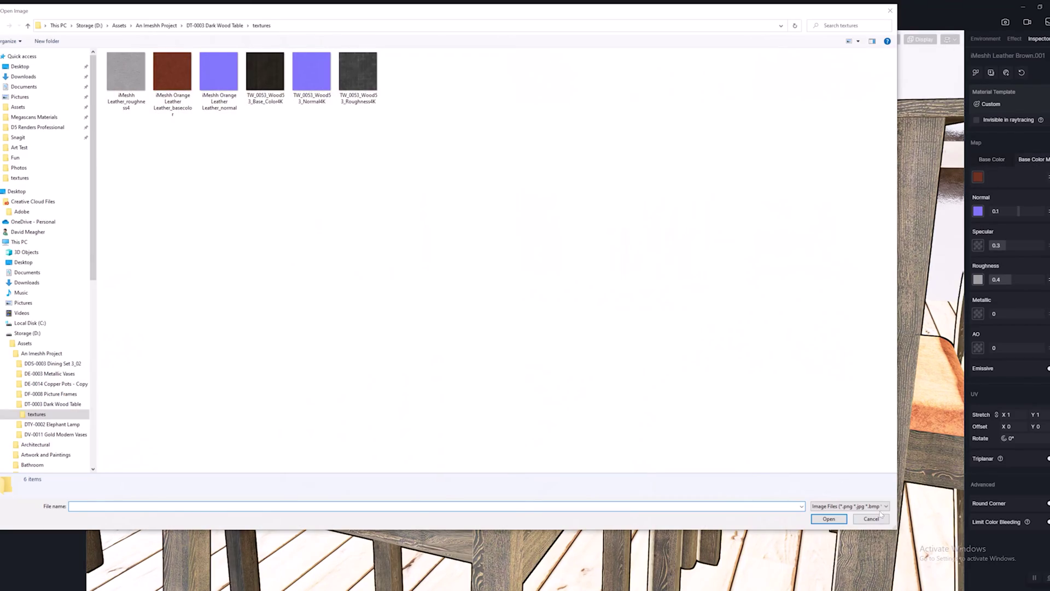
left_click(871, 504)
Lower the saturation of the seat leather's base color map to its minimum and check the cushions
left_click(1048, 177)
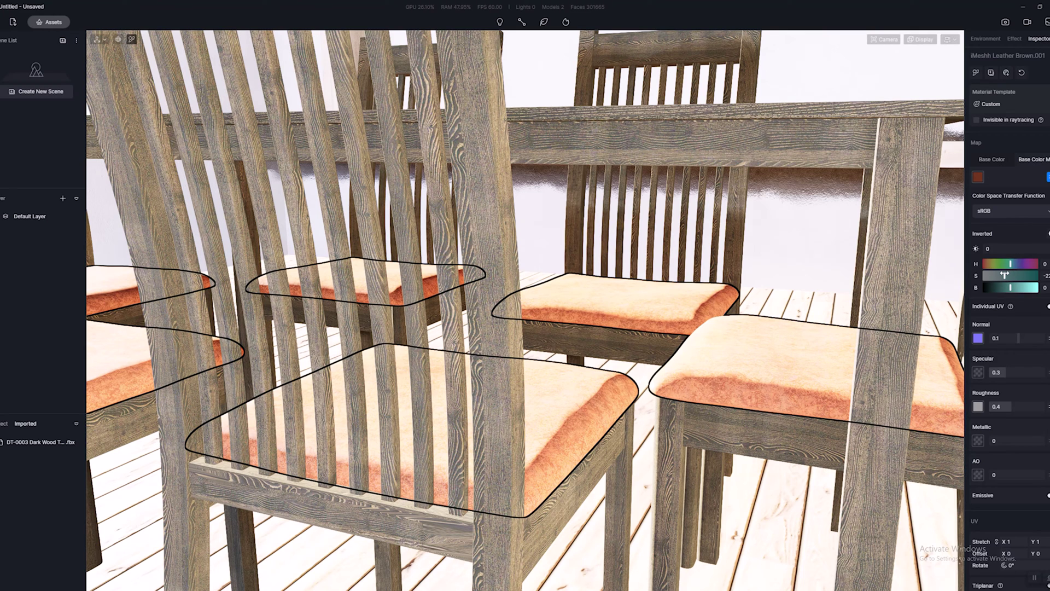
left_click_drag(1005, 274, 980, 272)
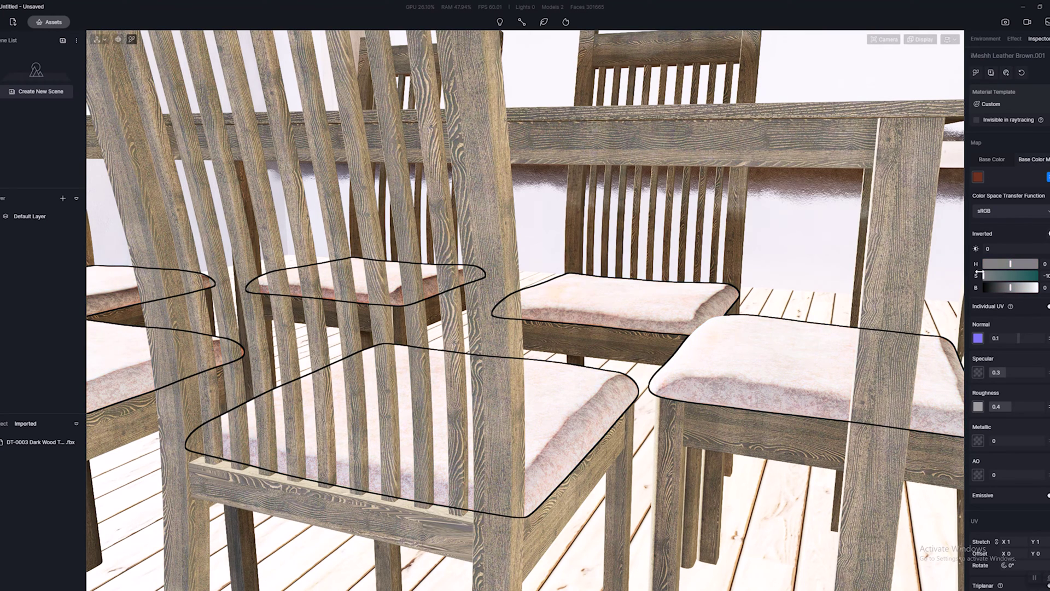
left_click(546, 328)
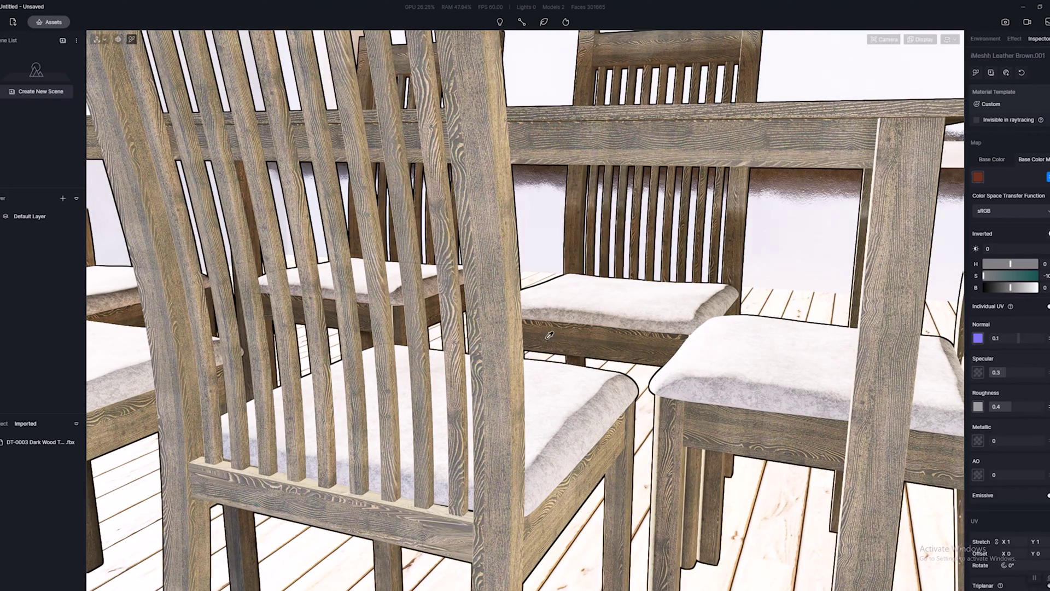
scroll(596, 342, "down", 5)
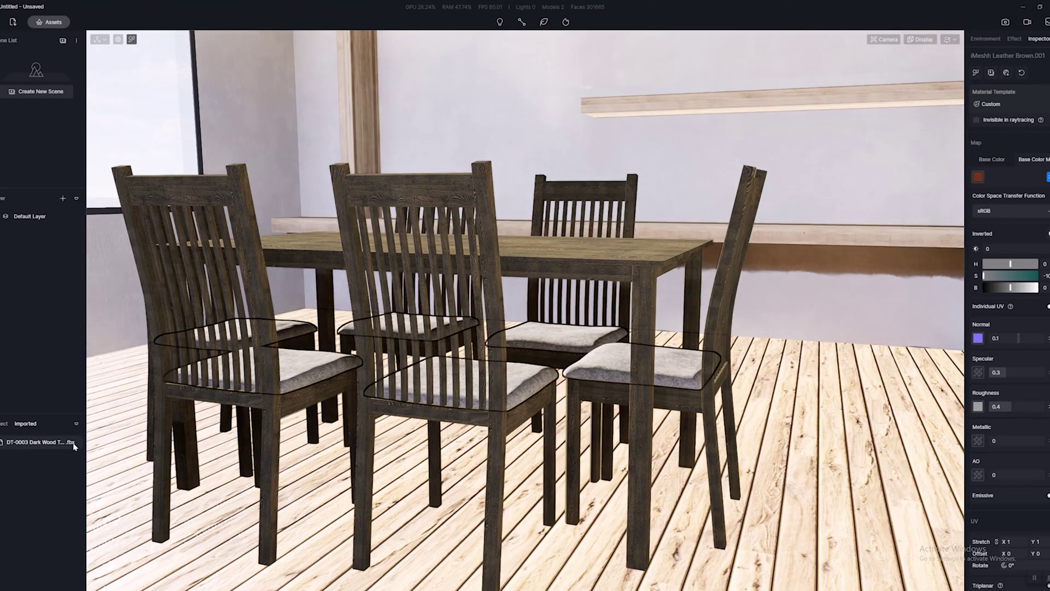
Select the dark wood dining set and nudge it along its X axis to location X 5495
left_click(618, 247)
scroll(626, 291, "down", 8)
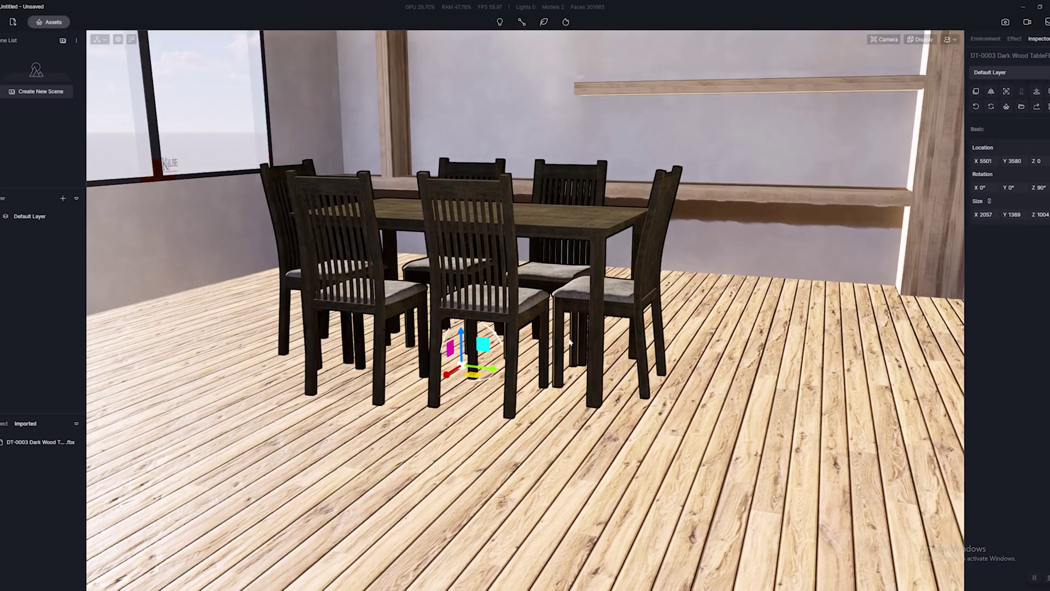
right_click_drag(571, 342, 581, 370)
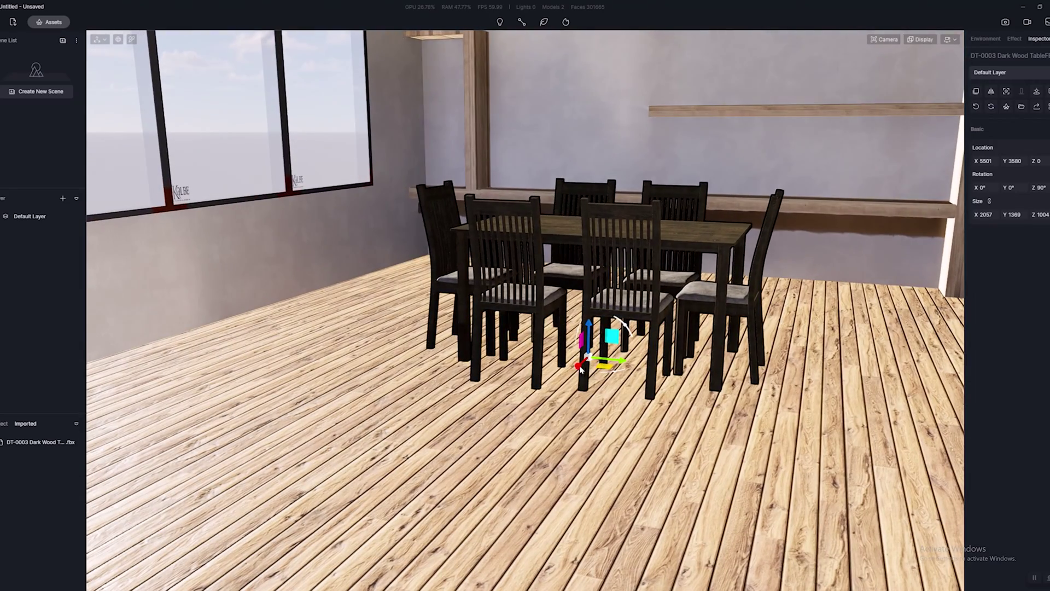
left_click_drag(582, 361, 602, 371)
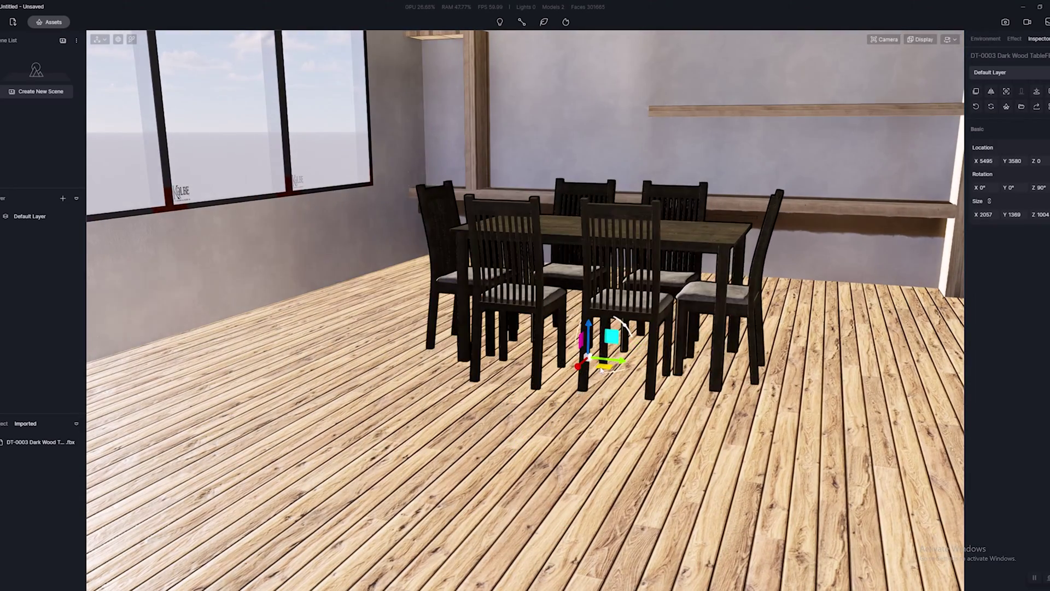
Apply the Beige Linen fabric material from the online asset library to the chairs' seat cushions
scroll(648, 310, "up", 10)
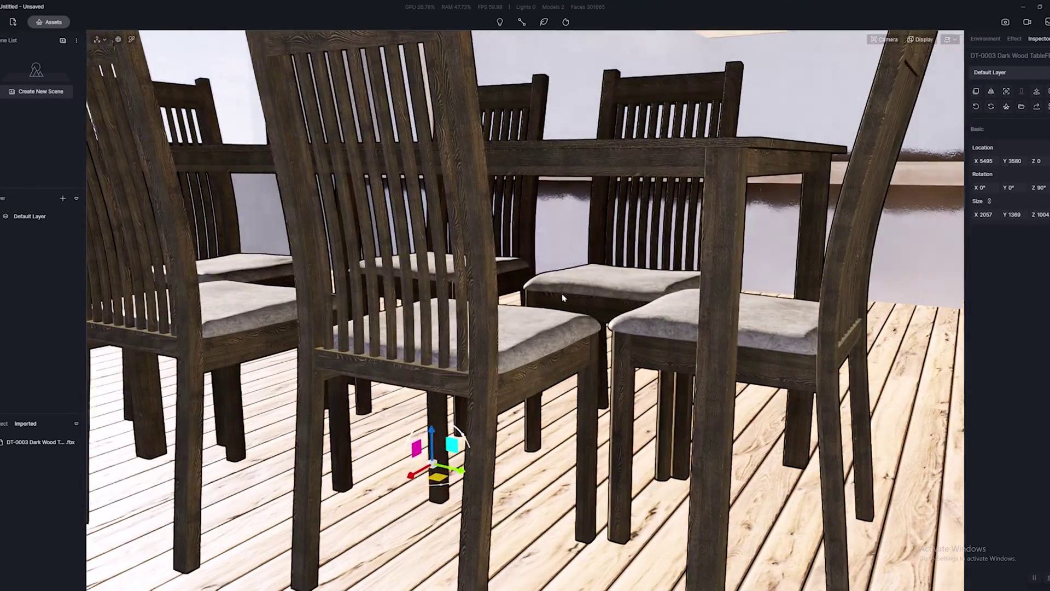
left_click(662, 338)
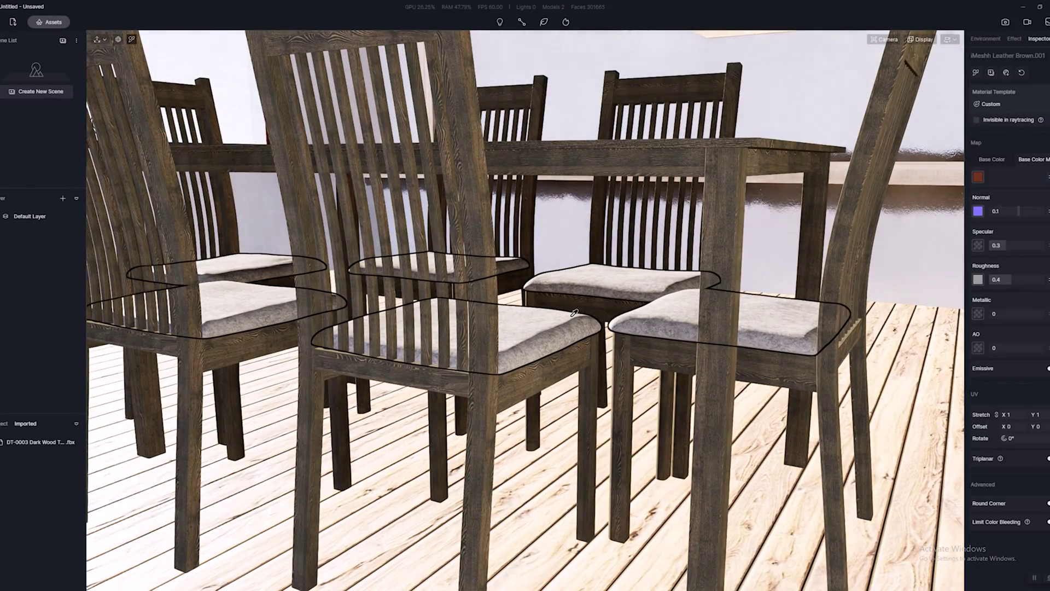
key("m")
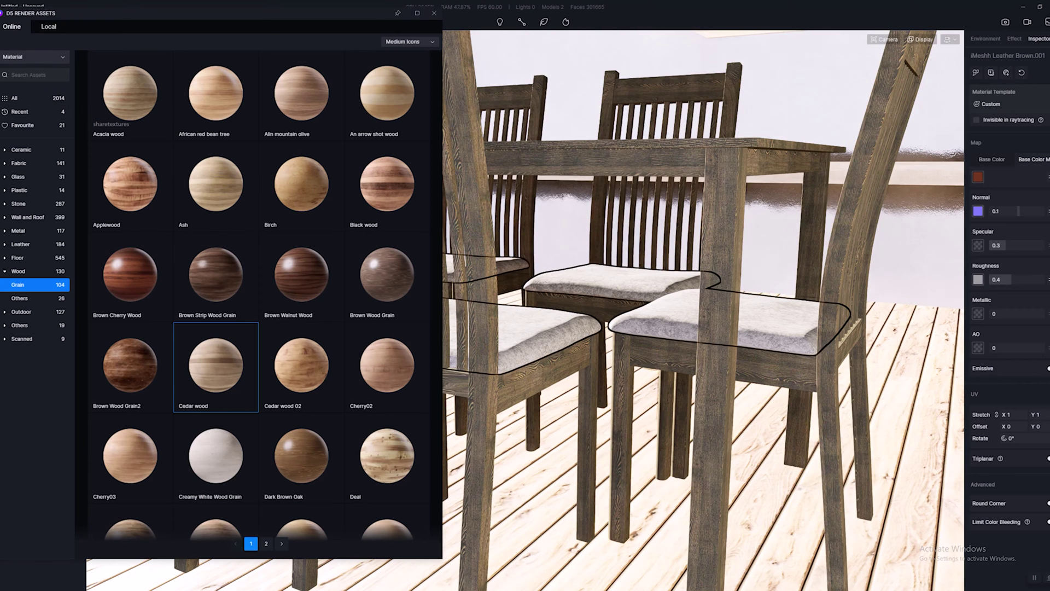
left_click(25, 55)
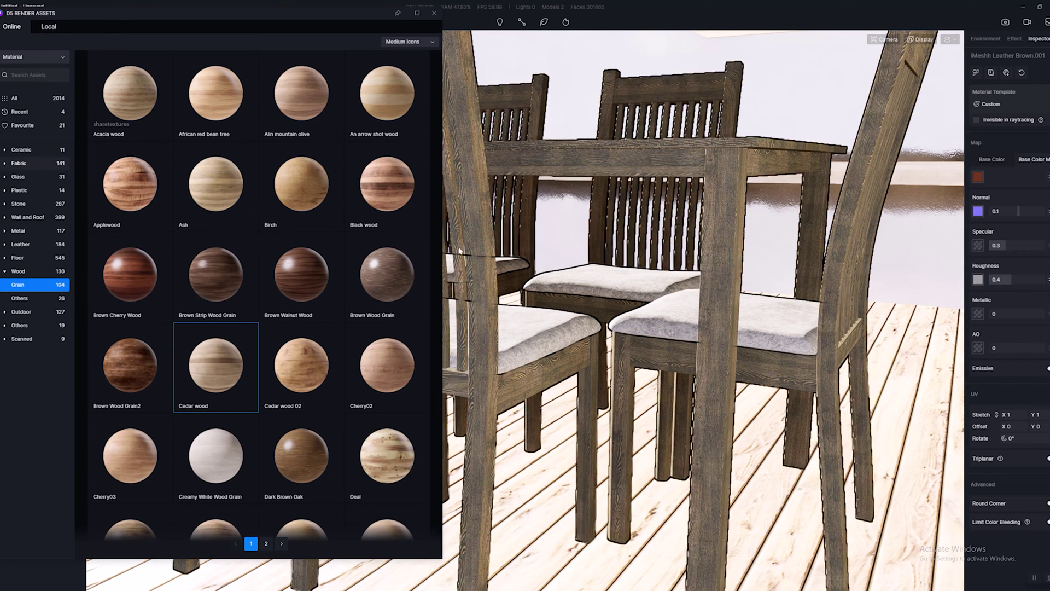
left_click(27, 162)
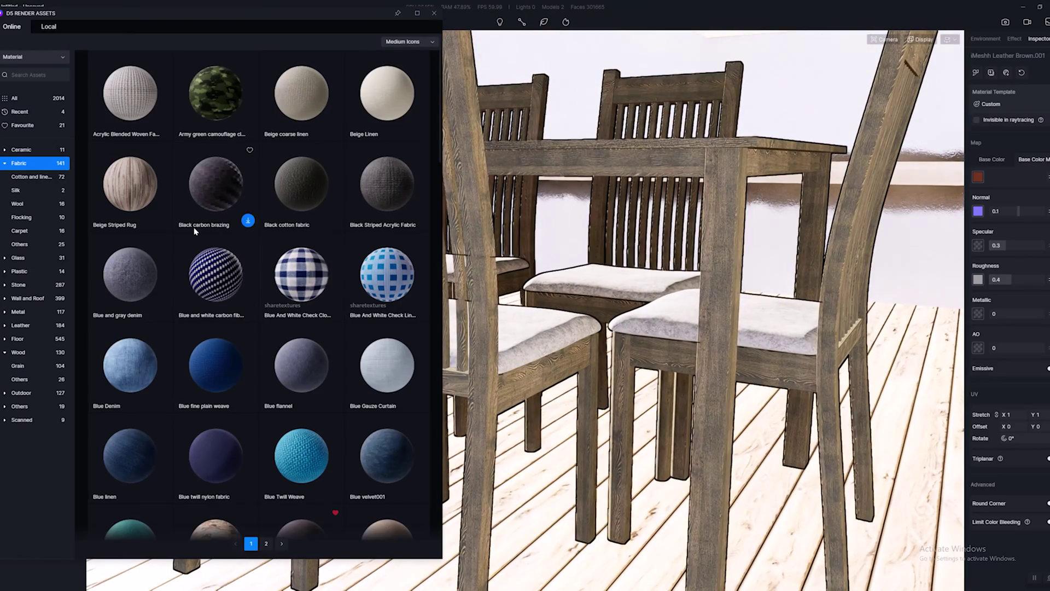
left_click_drag(387, 93, 671, 330)
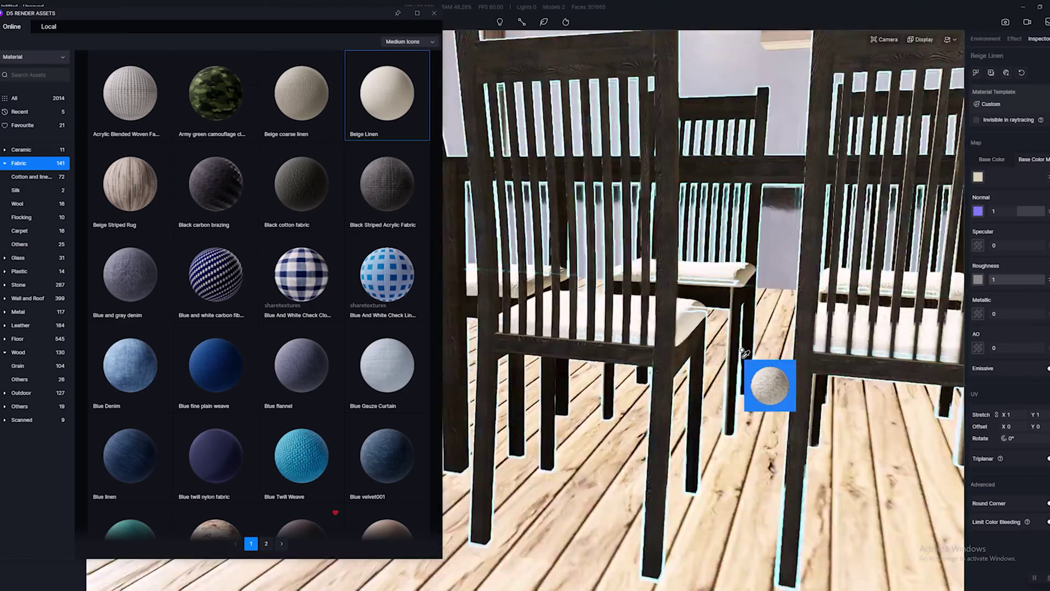
left_click_drag(746, 353, 528, 343)
left_click(436, 13)
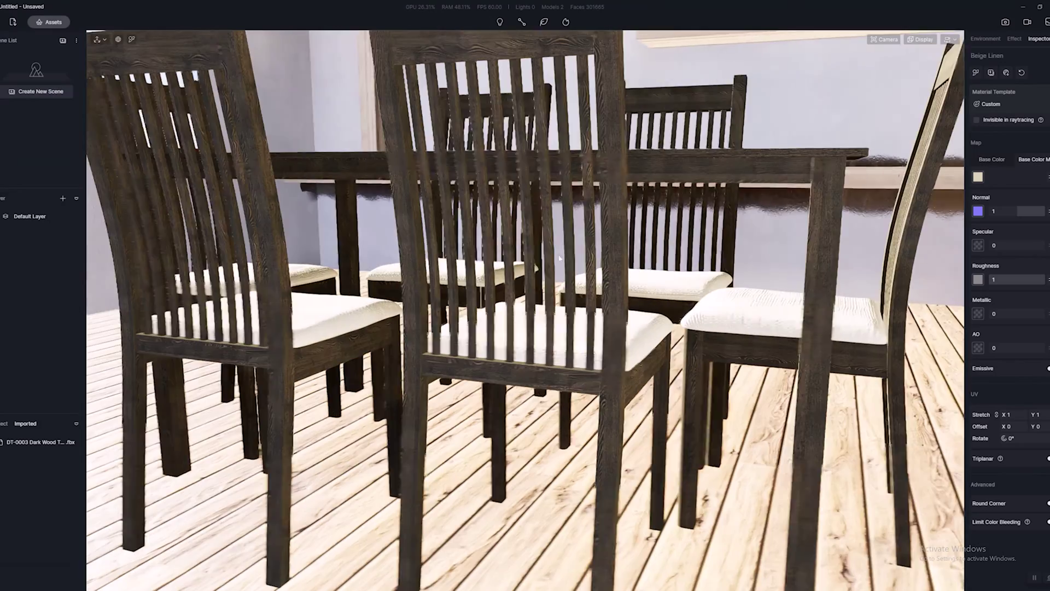
Set the UV stretch of the seat cushions' Beige Linen material to X 2, Y 2 and review the dining set
left_click(739, 320)
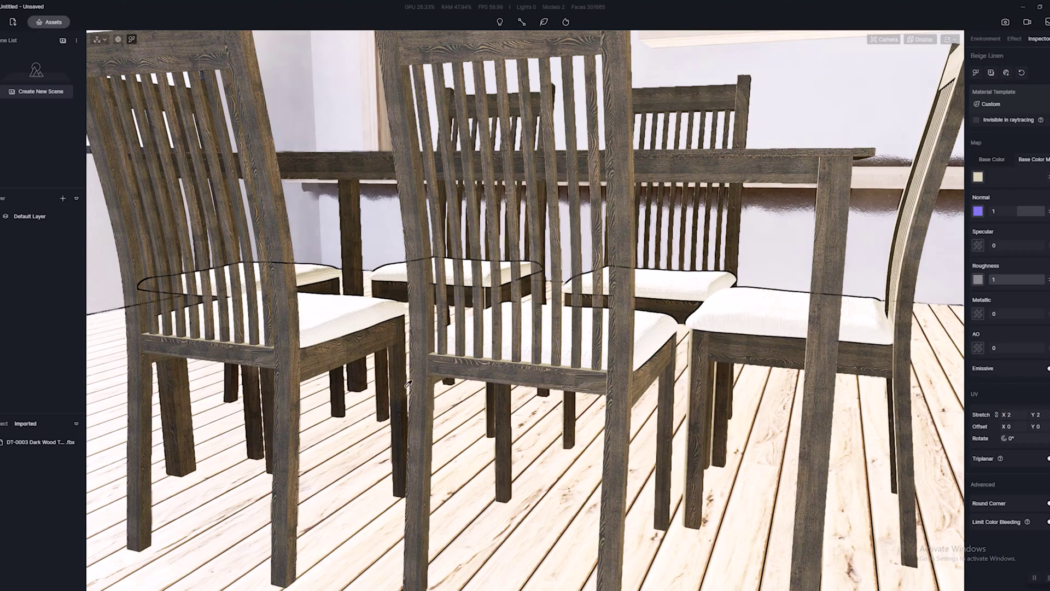
scroll(700, 294, "down", 5)
scroll(701, 294, "down", 3)
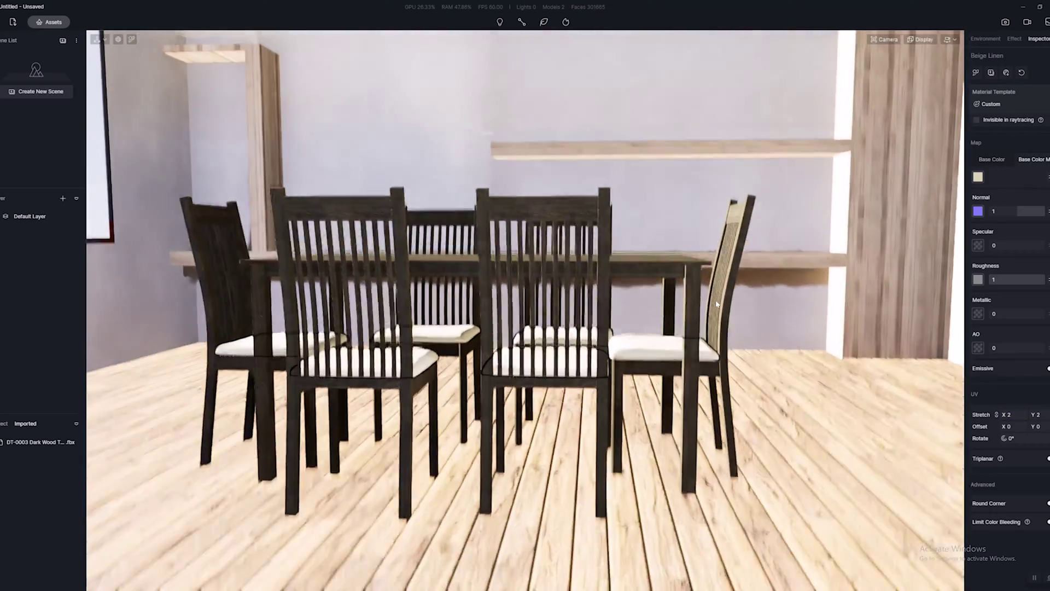
scroll(714, 319, "up", 3)
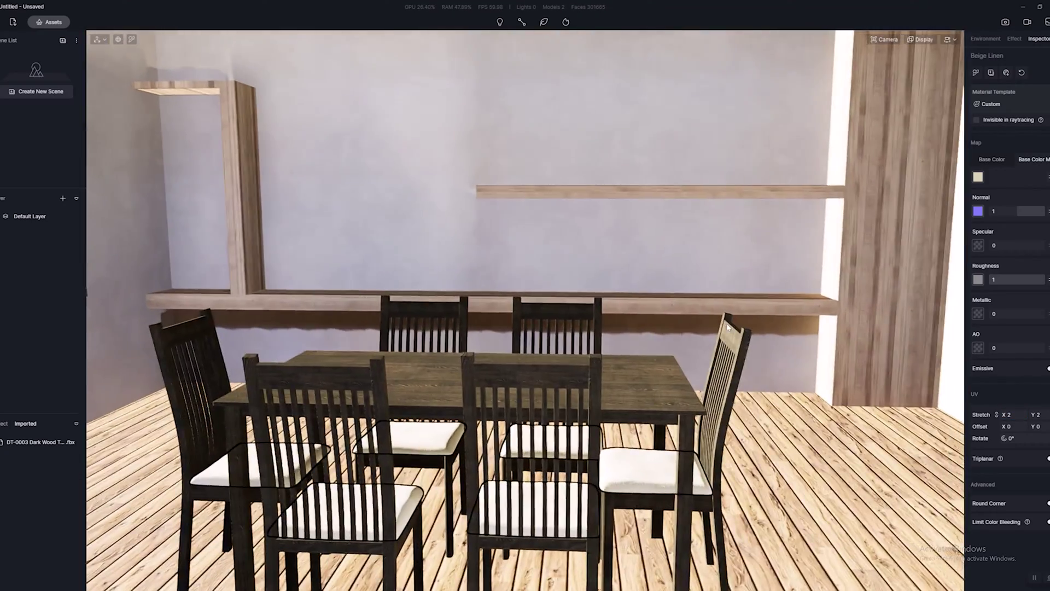
scroll(728, 327, "down", 3)
scroll(690, 338, "up", 2)
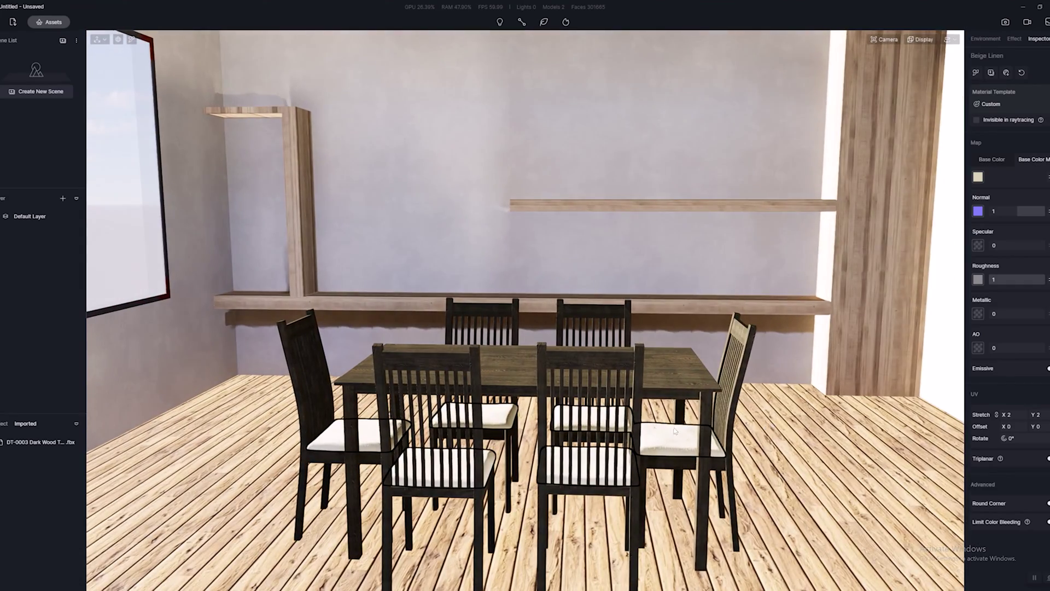
scroll(675, 431, "down", 2)
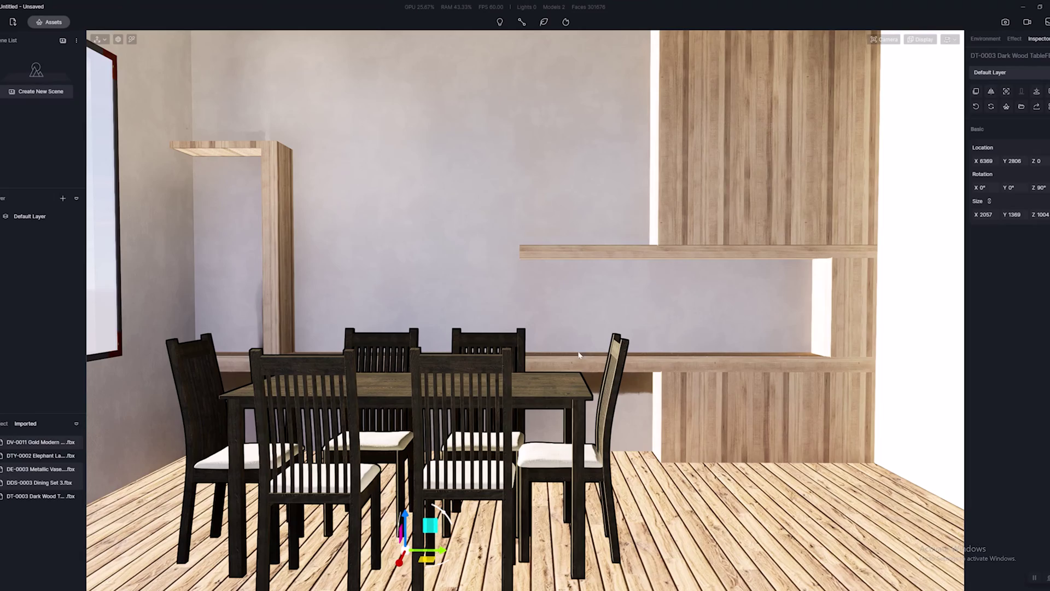
Place the imported DDS-0003 Dining Set 3 tableware on one end of the tabletop, at about X 6463, Y 3415, Z 780
scroll(558, 358, "up", 5)
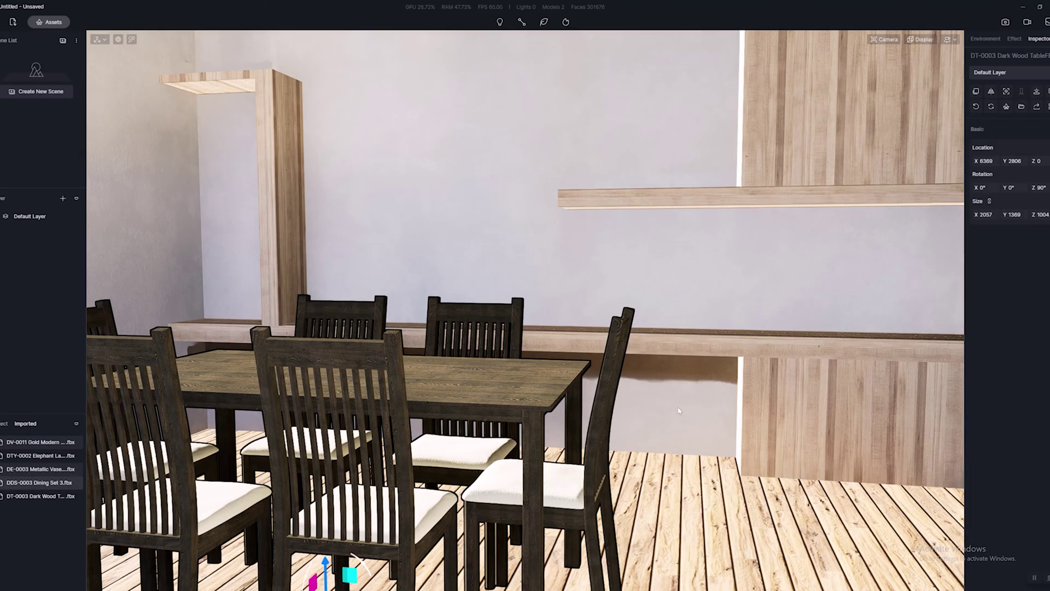
scroll(518, 489, "up", 5)
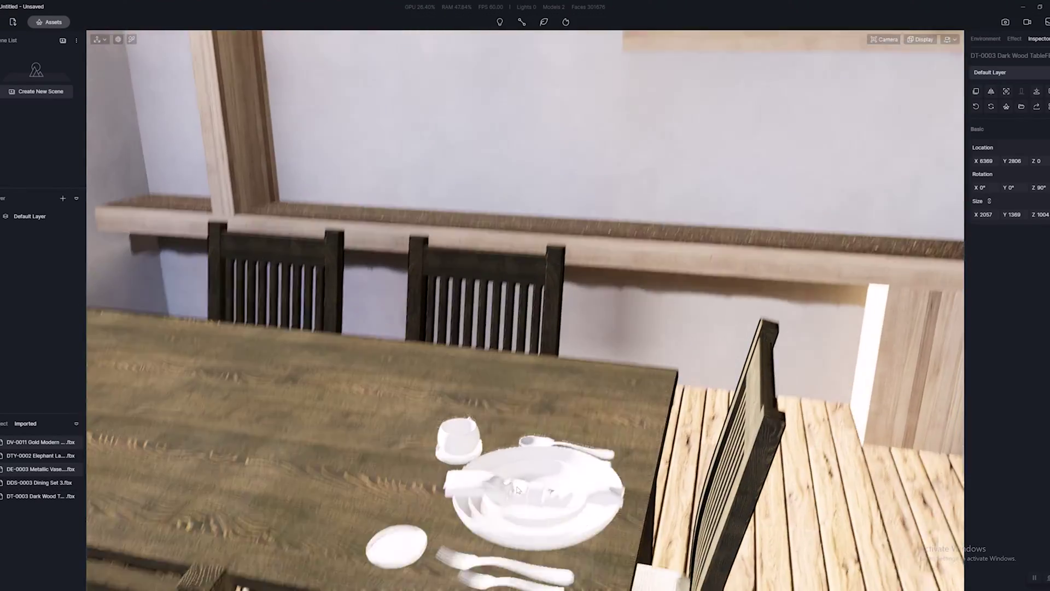
scroll(518, 490, "down", 5)
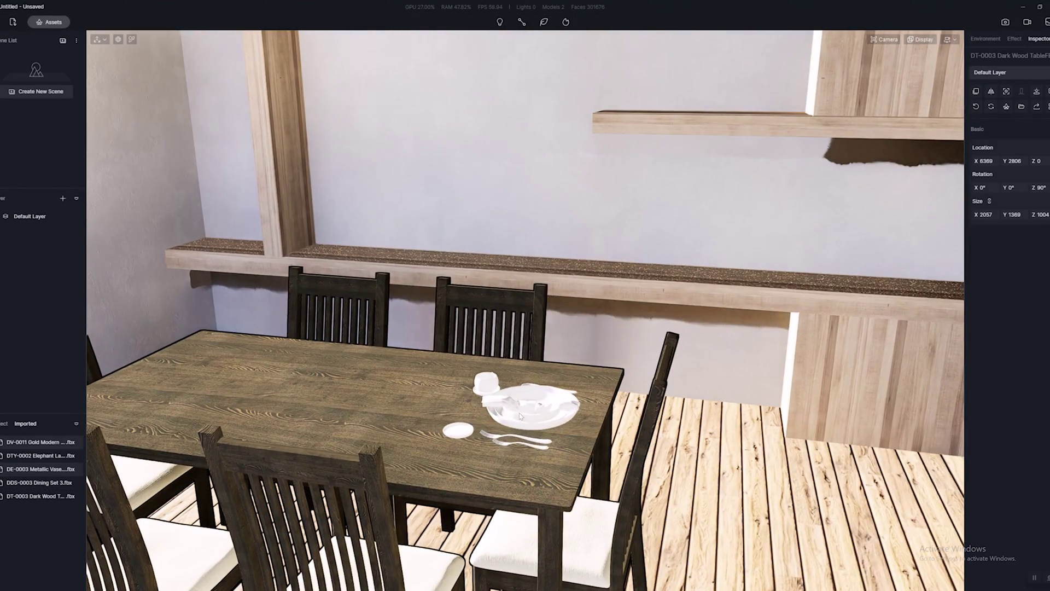
left_click(520, 416)
middle_click_drag(520, 416, 560, 418)
right_click_drag(560, 419, 490, 427)
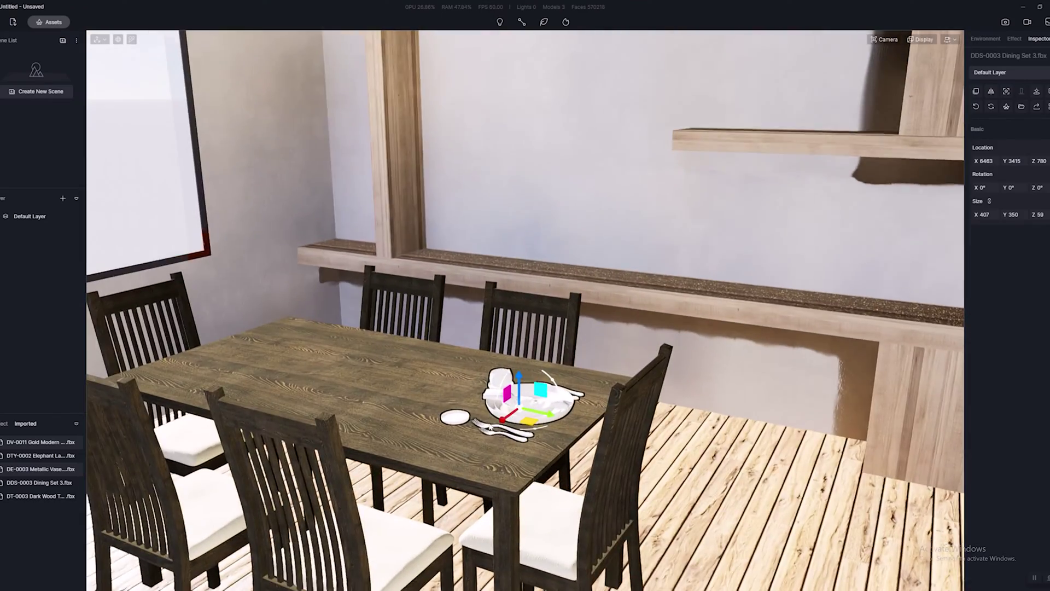
Sample the material of the forks in the Dining Set 3 tableware with the material picker
left_click(955, 40)
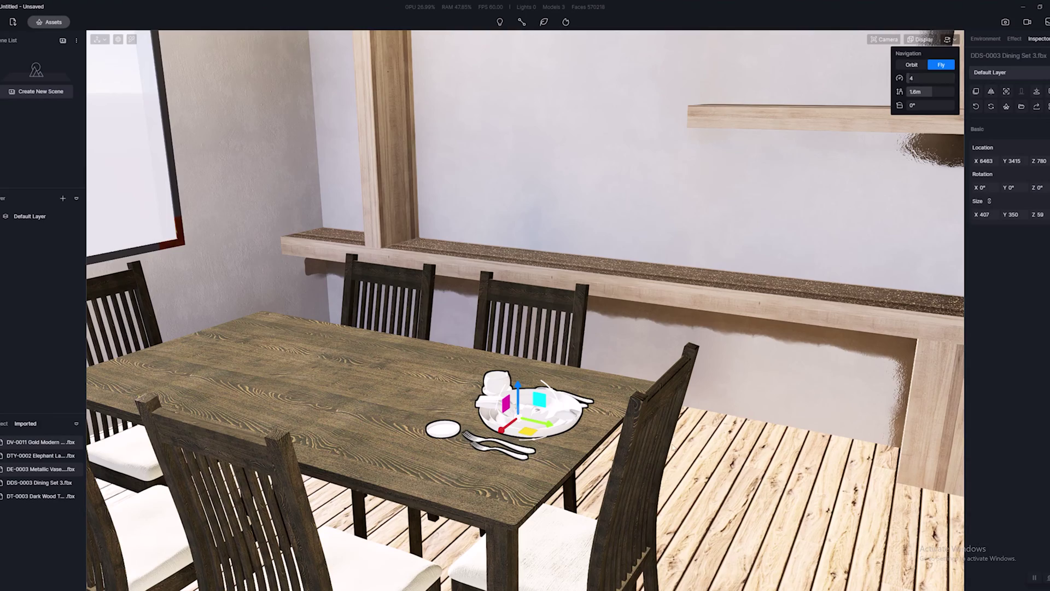
scroll(674, 448, "down", 3)
right_click_drag(525, 487, 497, 517)
scroll(540, 464, "up", 5)
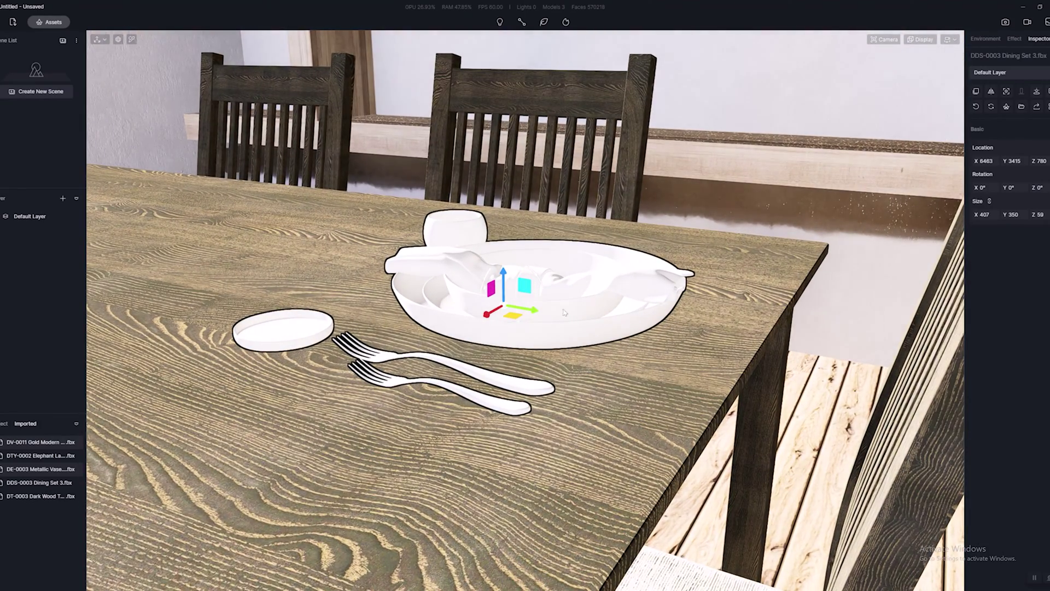
key("i")
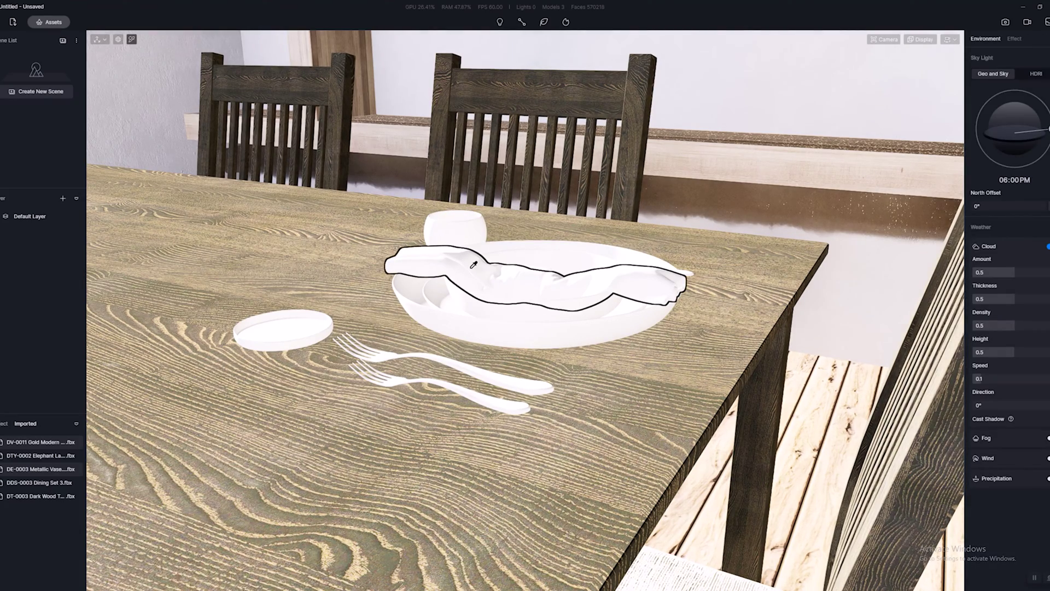
scroll(605, 304, "down", 3)
right_click_drag(605, 303, 680, 306)
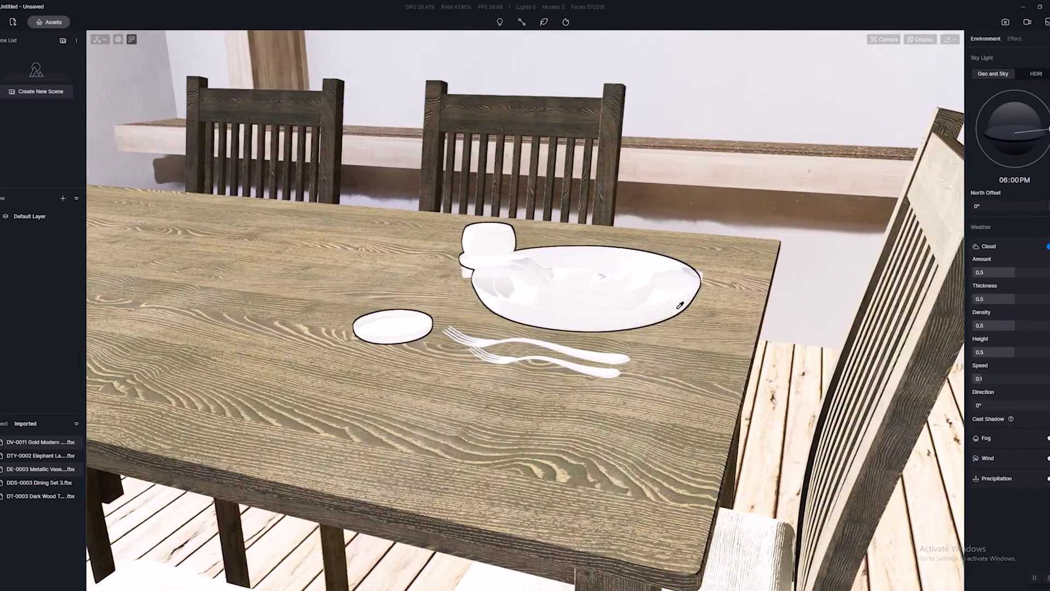
scroll(680, 306, "up", 2)
middle_click_drag(680, 306, 692, 292)
scroll(596, 338, "up", 3)
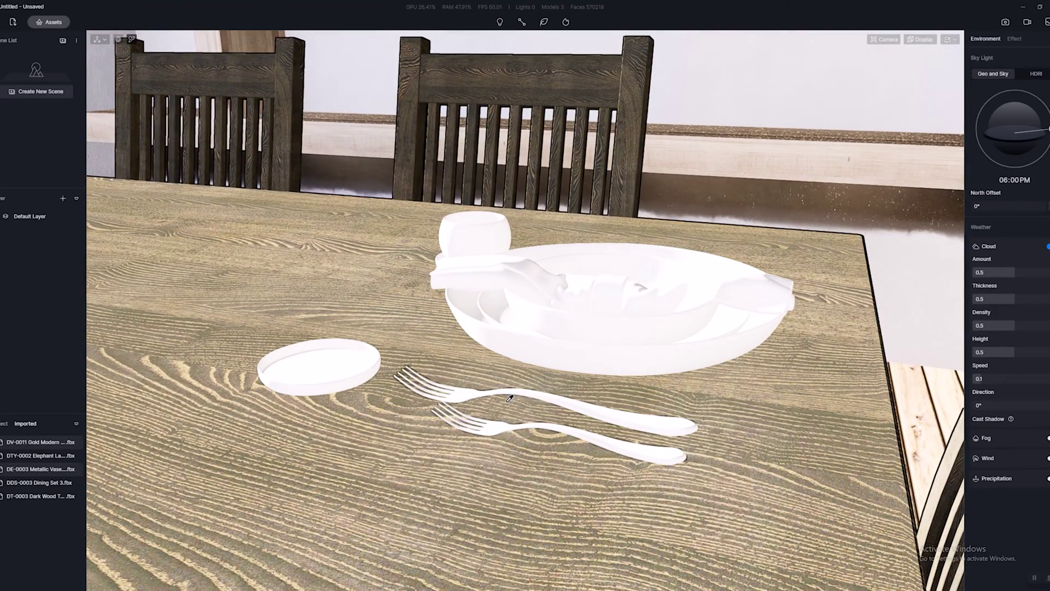
left_click(546, 390)
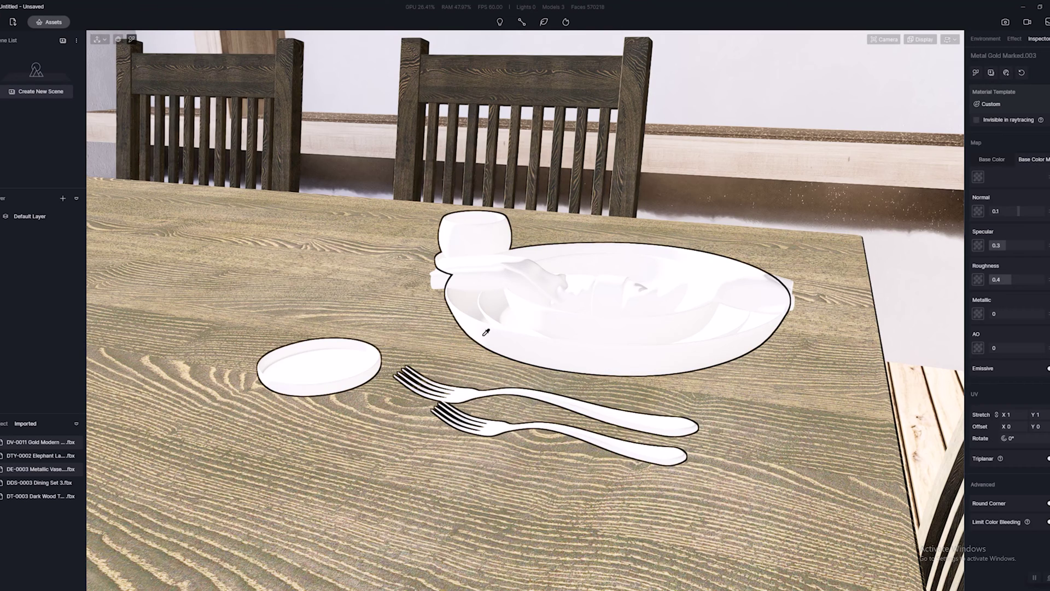
Apply the favourite Brushed Aluminum Alloy material to the tableware's cutlery and to the napkin ring
left_click(48, 22)
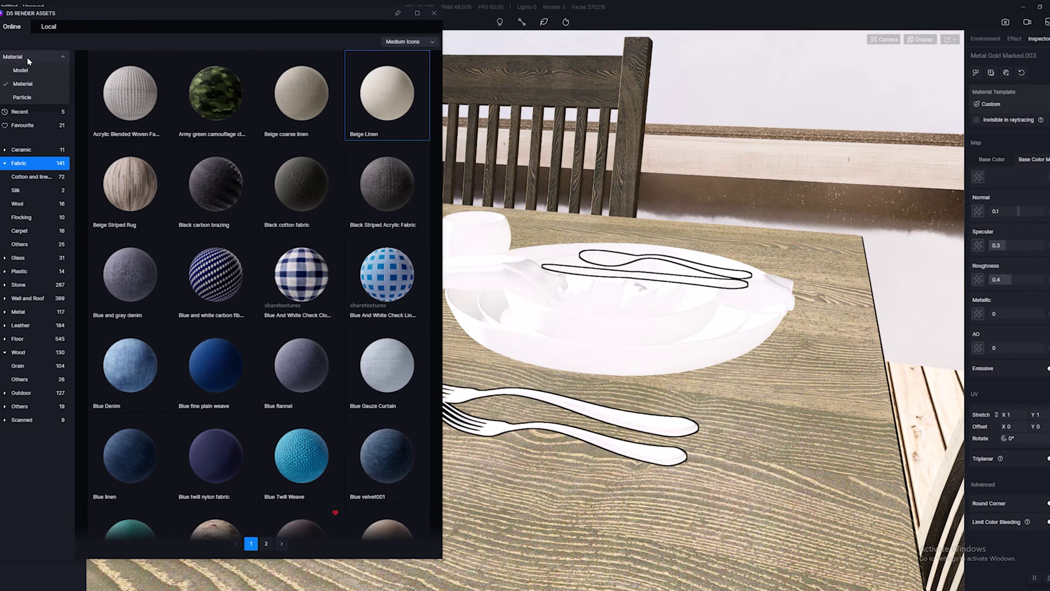
left_click(20, 112)
left_click(22, 125)
mouse_move(629, 284)
right_mouse_down()
mouse_move(668, 330)
mouse_move(728, 314)
mouse_move(761, 329)
right_mouse_up()
mouse_move(301, 183)
left_mouse_down()
mouse_move(401, 314)
mouse_move(606, 364)
left_mouse_up()
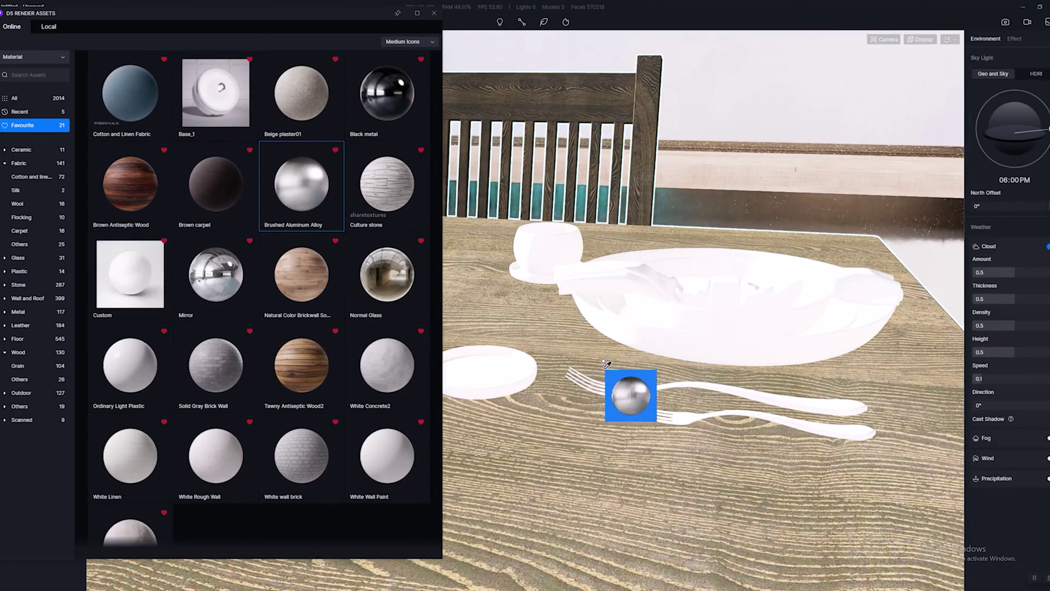
left_click(634, 386)
scroll(810, 394, "up", 3)
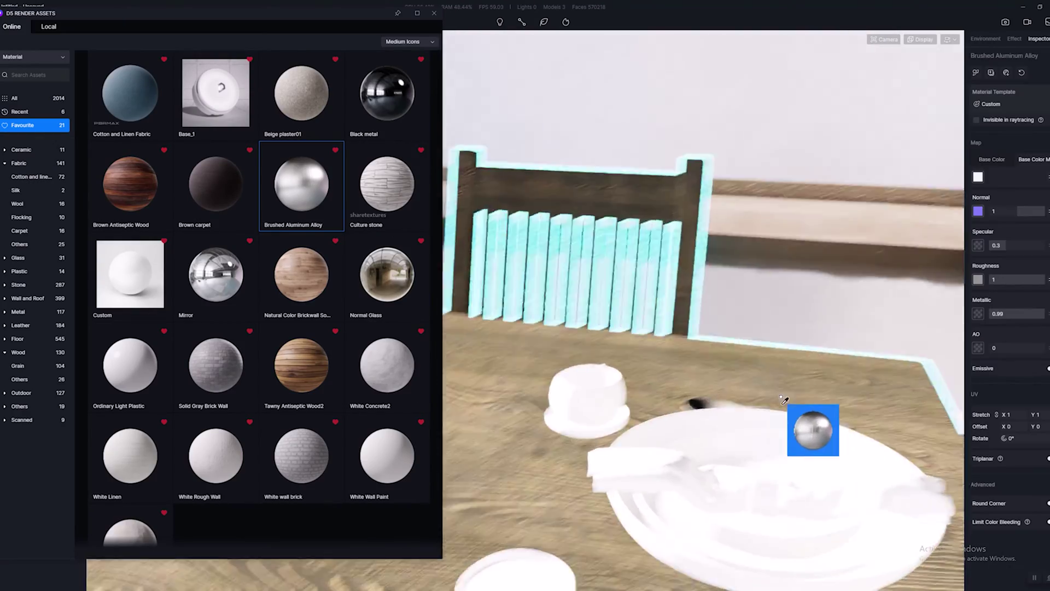
scroll(782, 399, "down", 5)
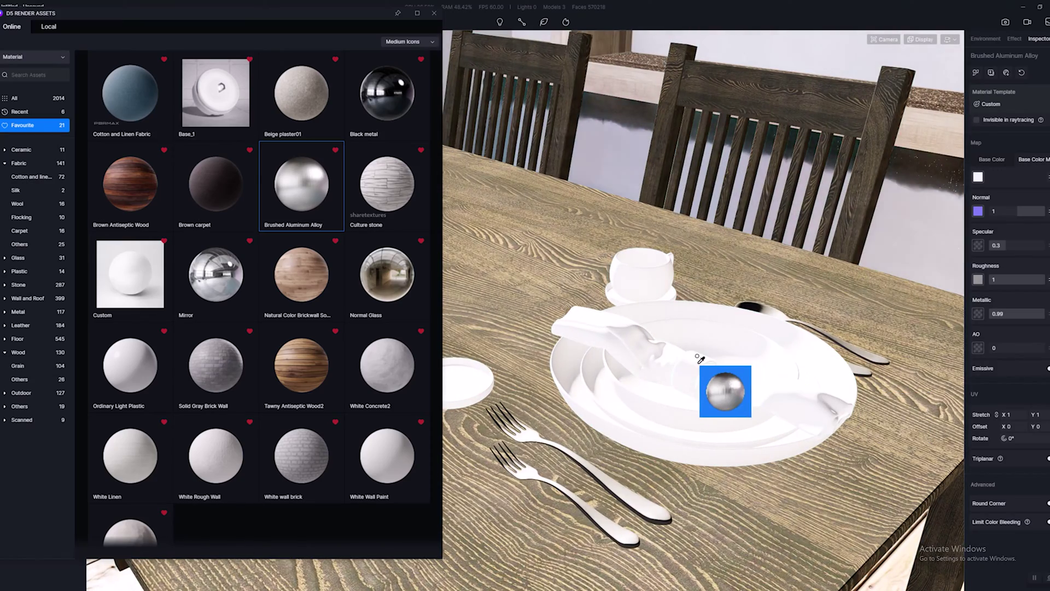
left_click(691, 364)
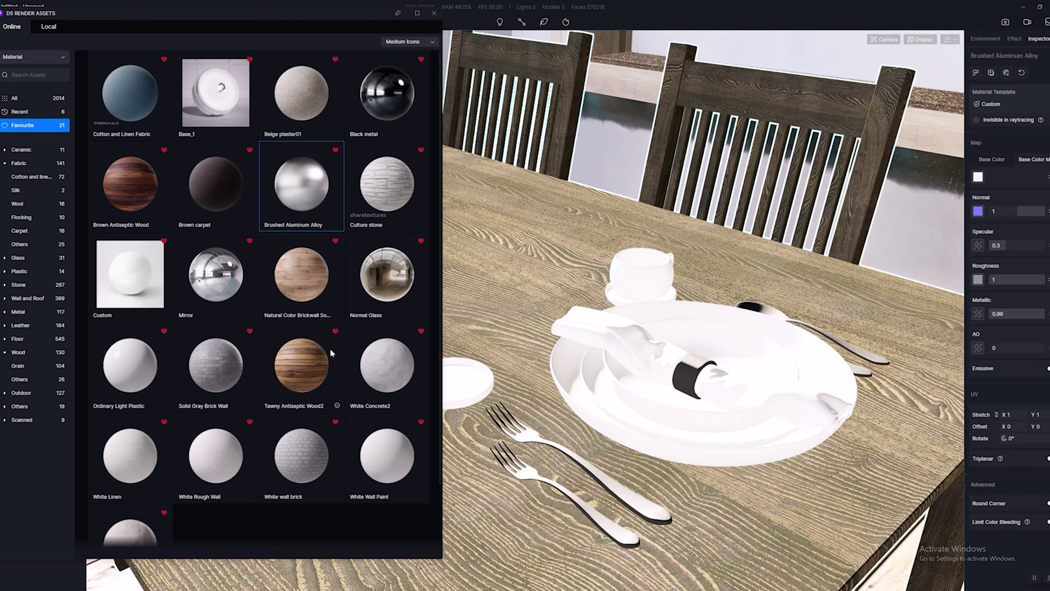
Apply White Glaze Porcelain to the plates and Grey Gauze Curtain fabric to the napkin, and close the asset library
left_click(29, 148)
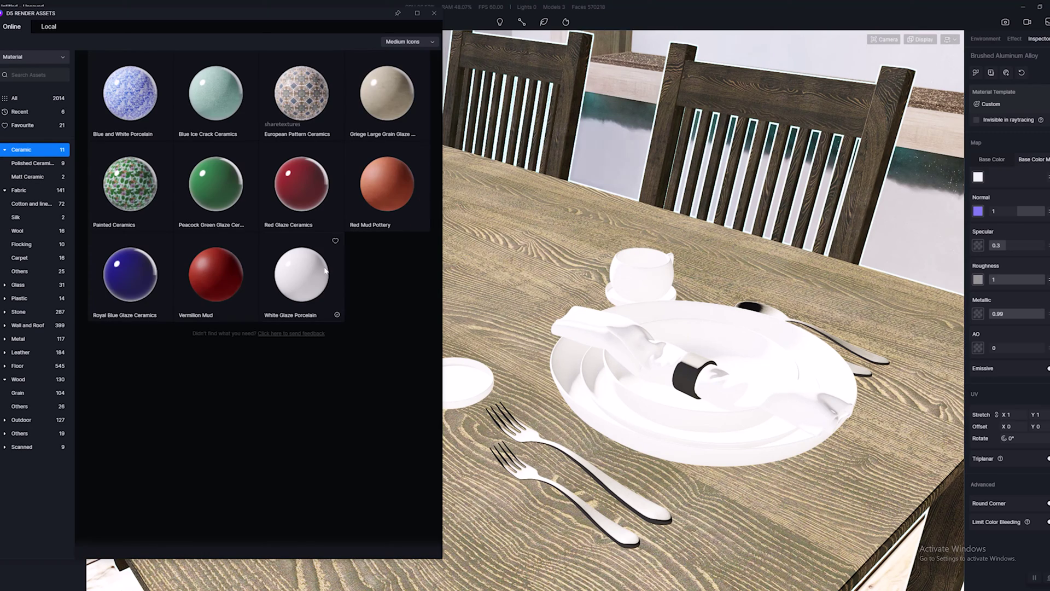
left_click_drag(325, 271, 685, 422)
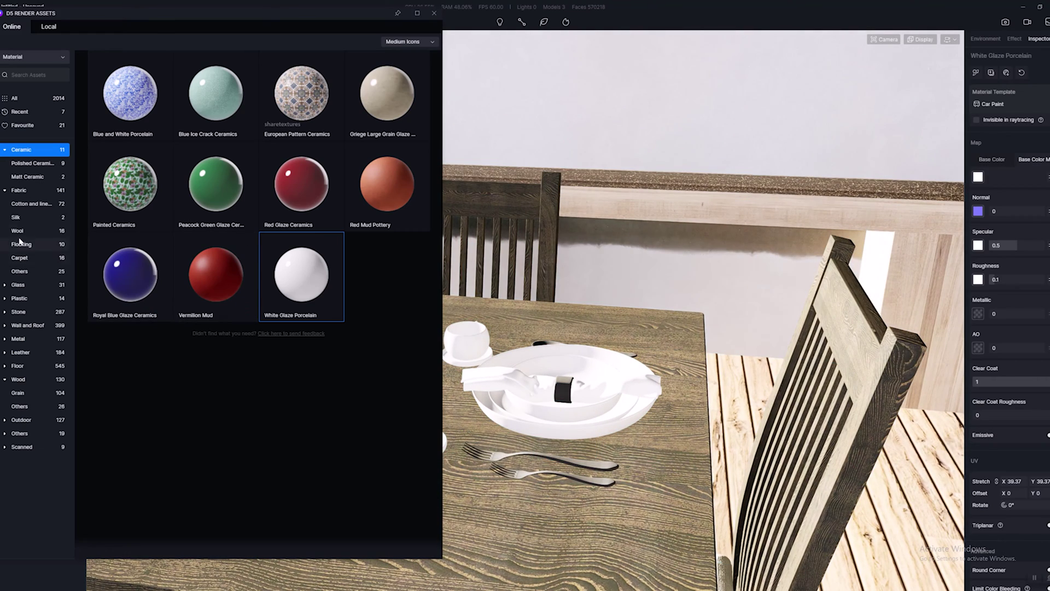
left_click(27, 191)
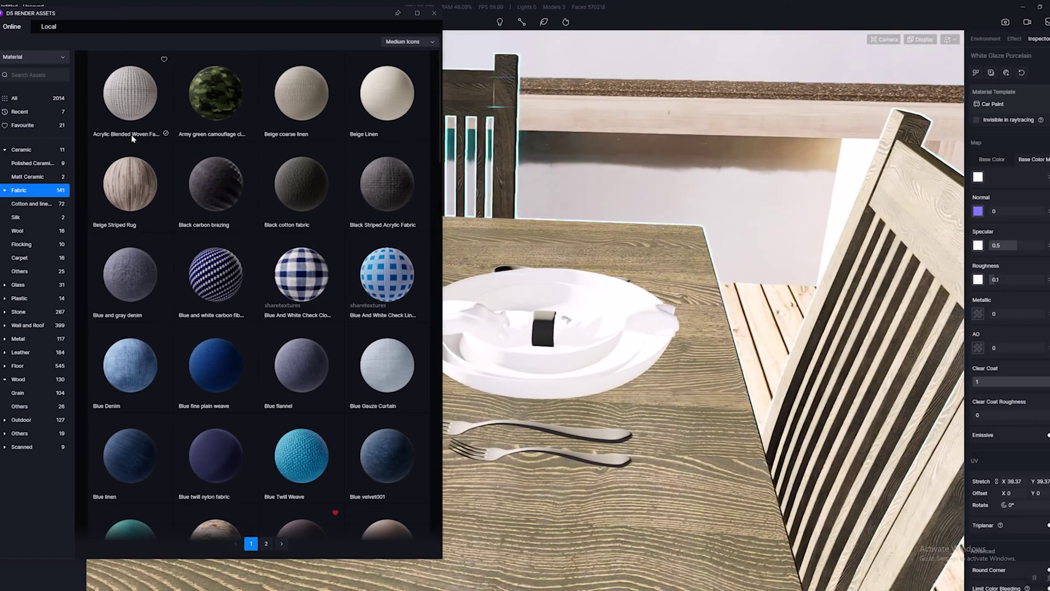
scroll(268, 195, "down", 5)
scroll(264, 219, "down", 5)
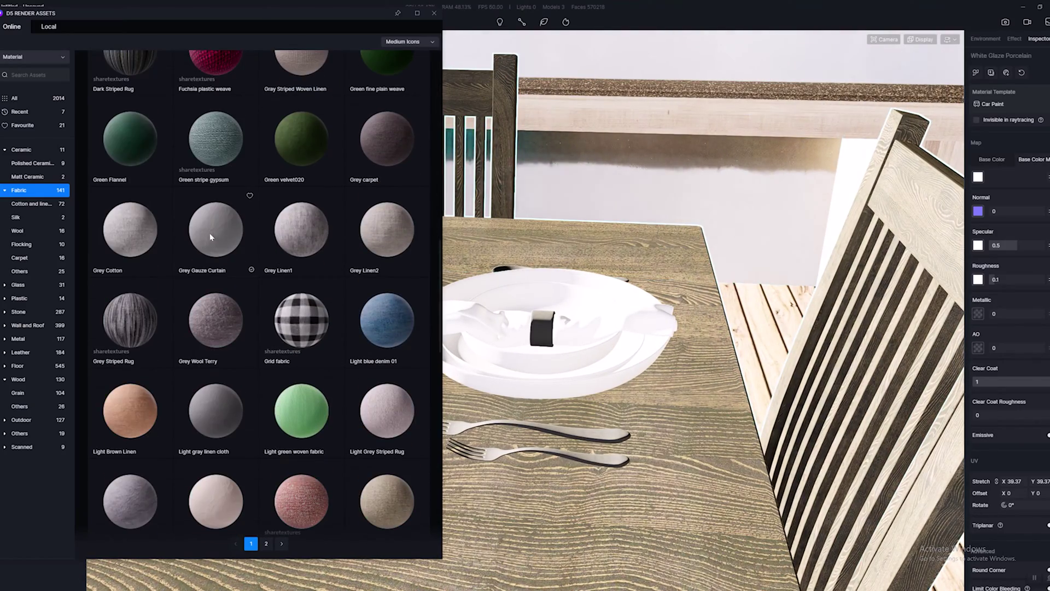
left_click(211, 237)
left_click_drag(343, 299, 777, 438)
scroll(612, 361, "down", 5)
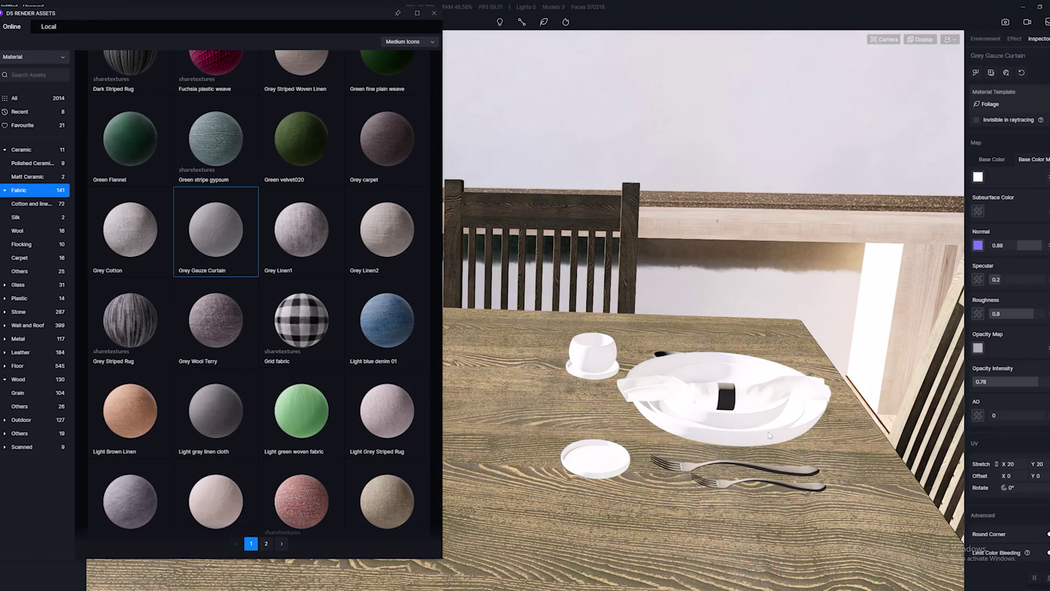
scroll(777, 438, "up", 4)
scroll(776, 438, "down", 4)
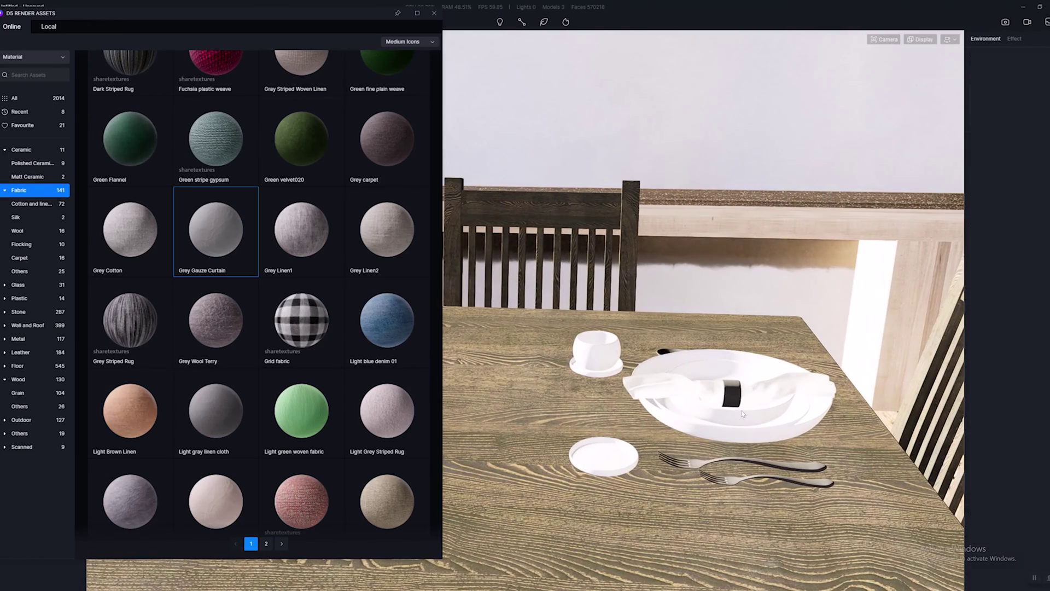
key("Escape")
left_click(435, 14)
Try to place another imported DDS-0003 Dining Set 3 at the tabletop's opposite end, at about X 6511, Y 2369, turned half around
right_click_drag(657, 383, 689, 410)
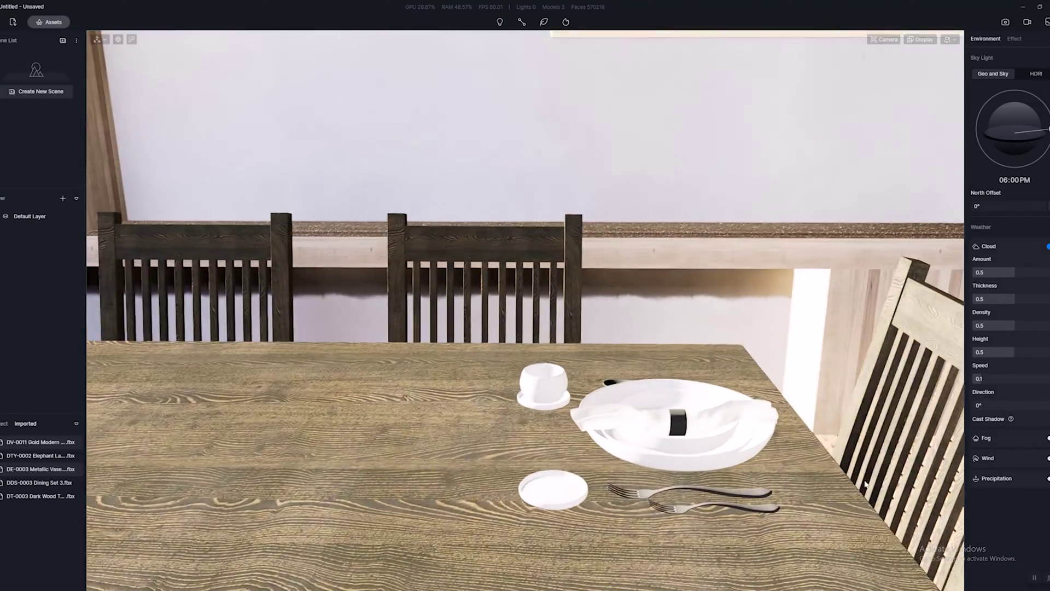
scroll(706, 438, "down", 3)
right_click_drag(706, 454, 720, 486)
left_click(521, 413)
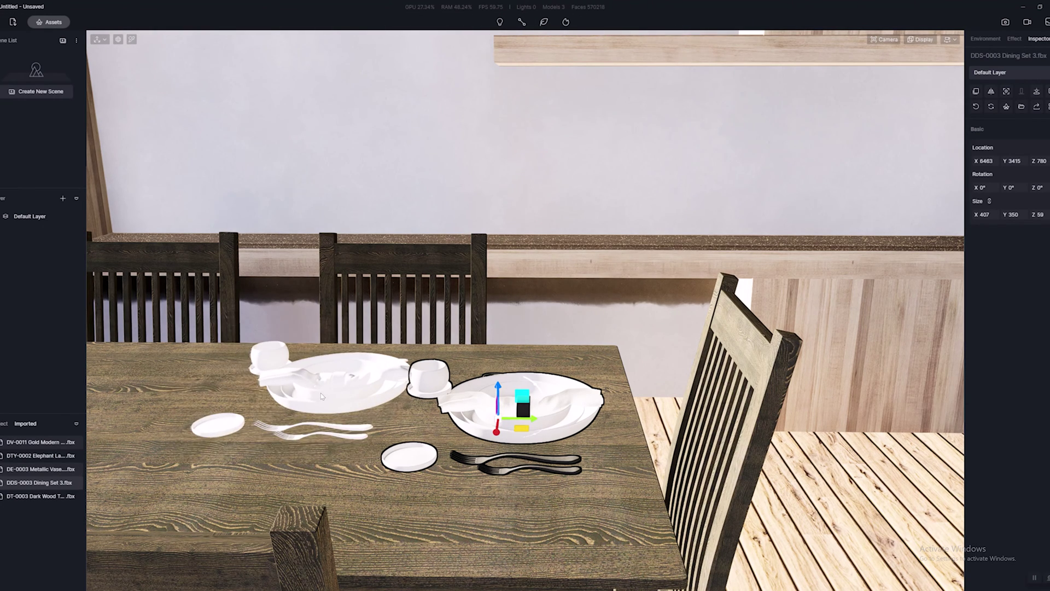
key("a")
left_click(295, 425)
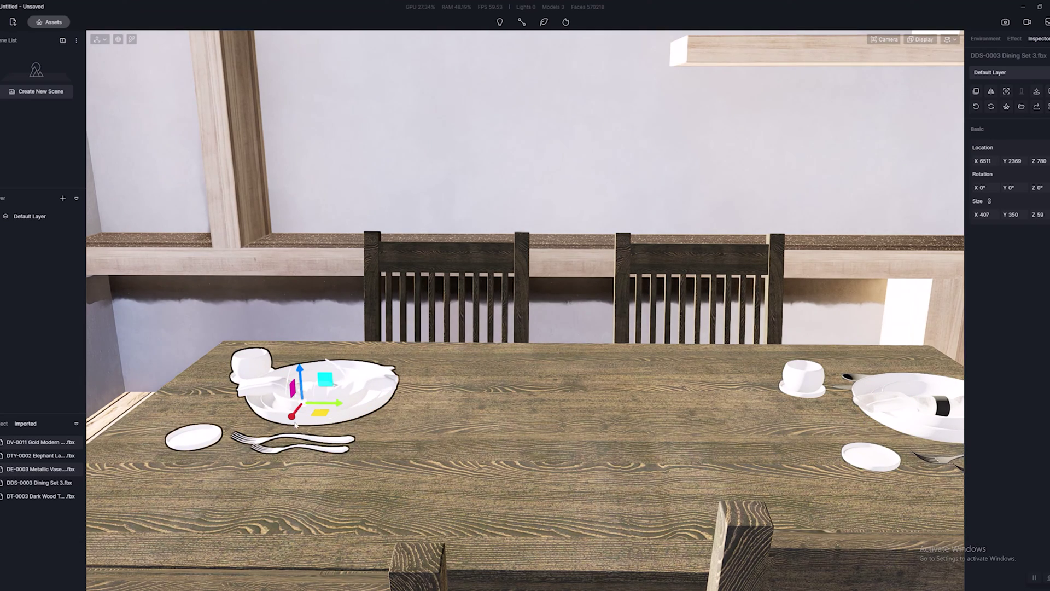
left_click_drag(333, 421, 187, 341)
right_click_drag(519, 435, 656, 465)
key("i")
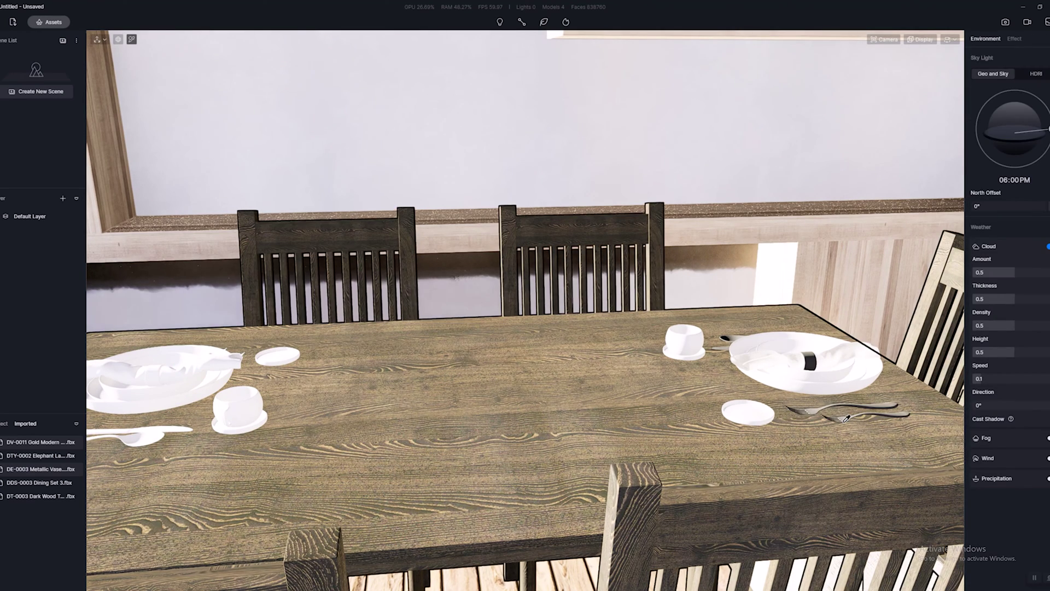
left_click(853, 415)
key("ctrl+z")
left_click(244, 395)
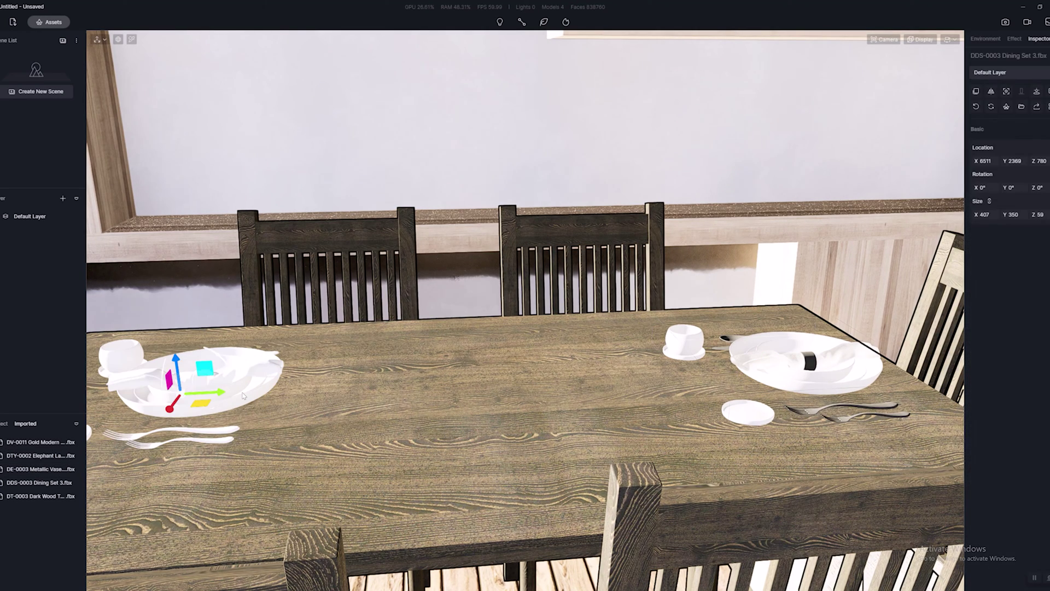
Duplicate the textured tableware to the tabletop's opposite end, rotated 180° about Z, at about Y 2405, Z 780
left_click_drag(243, 395, 872, 379)
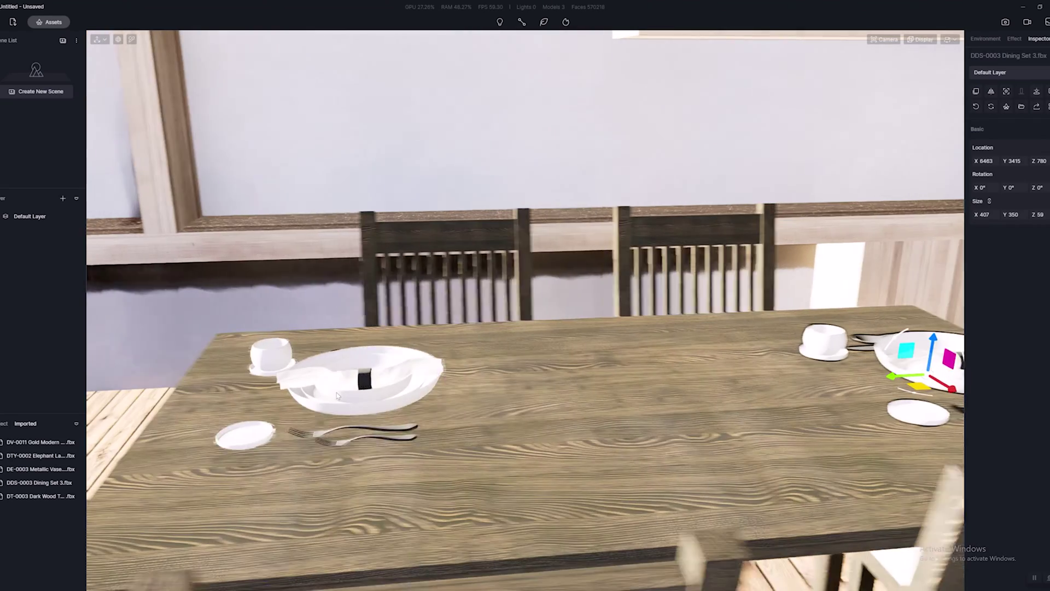
left_click(354, 442)
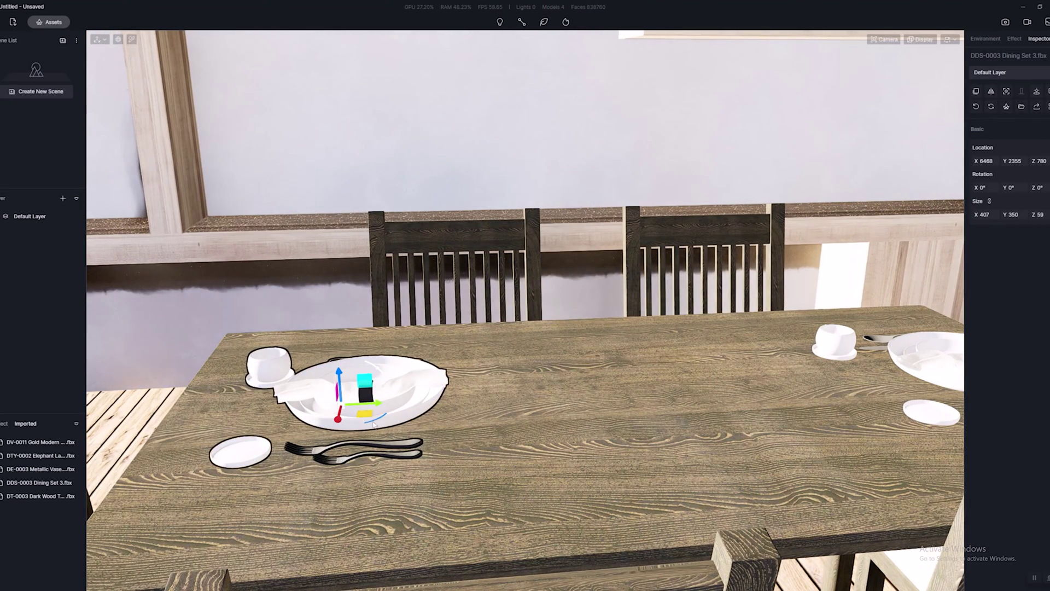
left_click_drag(374, 424, 306, 405)
right_click_drag(307, 404, 589, 389)
left_click_drag(455, 416, 481, 419)
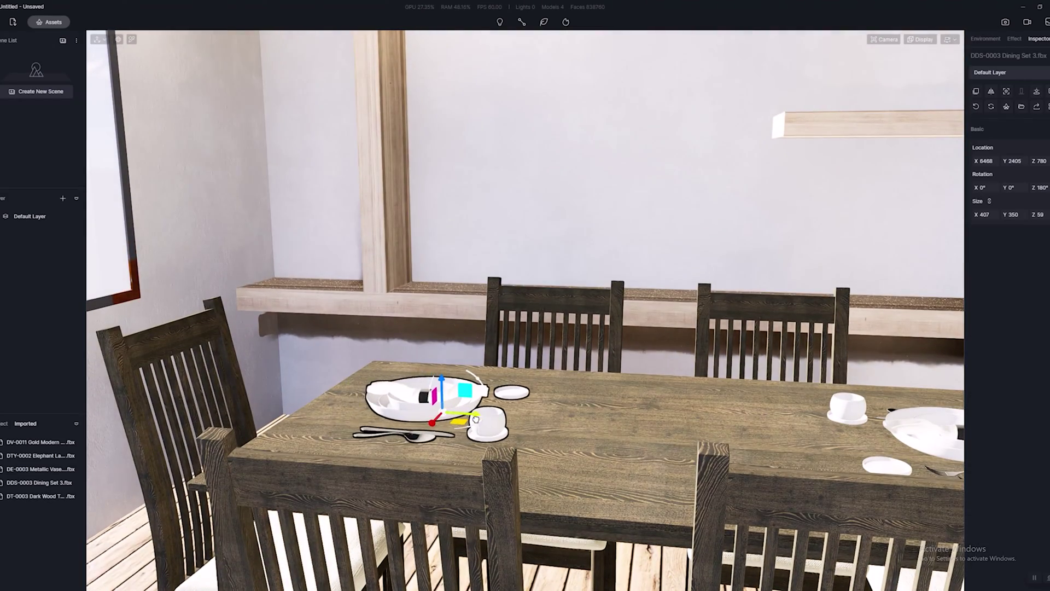
Place the imported DE-0003 Metallic Vases on the floor in the corner beside the window, at about X 7888, Y 1175, Z 0
right_click_drag(482, 418, 917, 430)
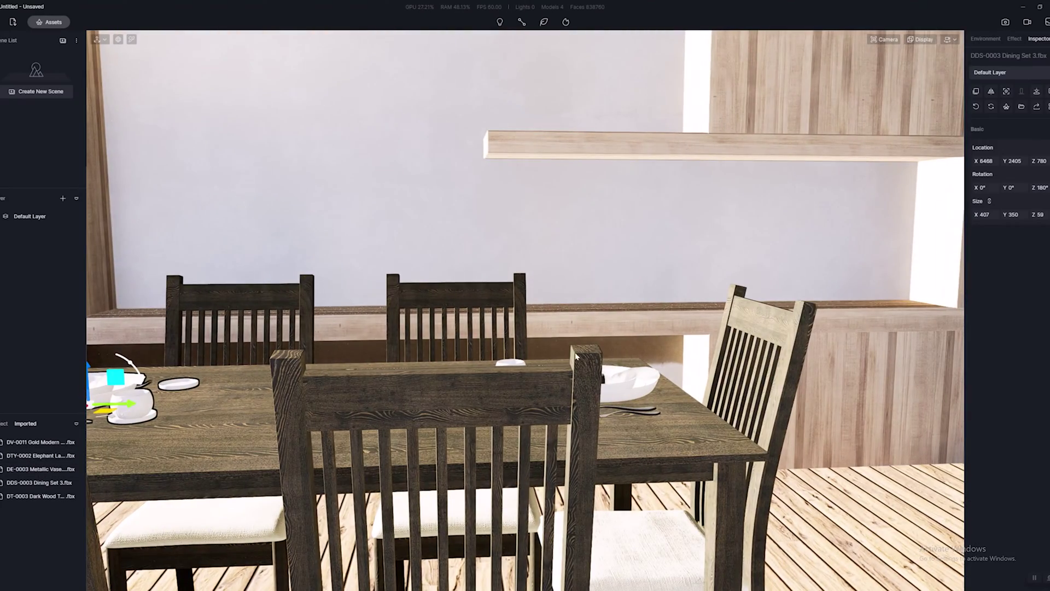
right_click_drag(576, 357, 739, 387)
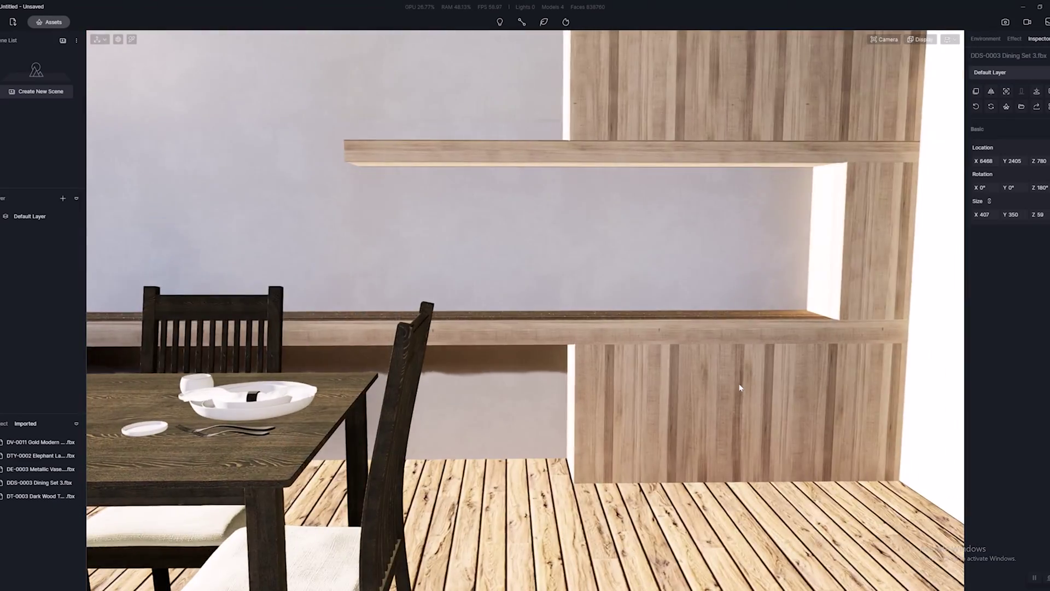
key("s")
key("a")
key("w")
key("d")
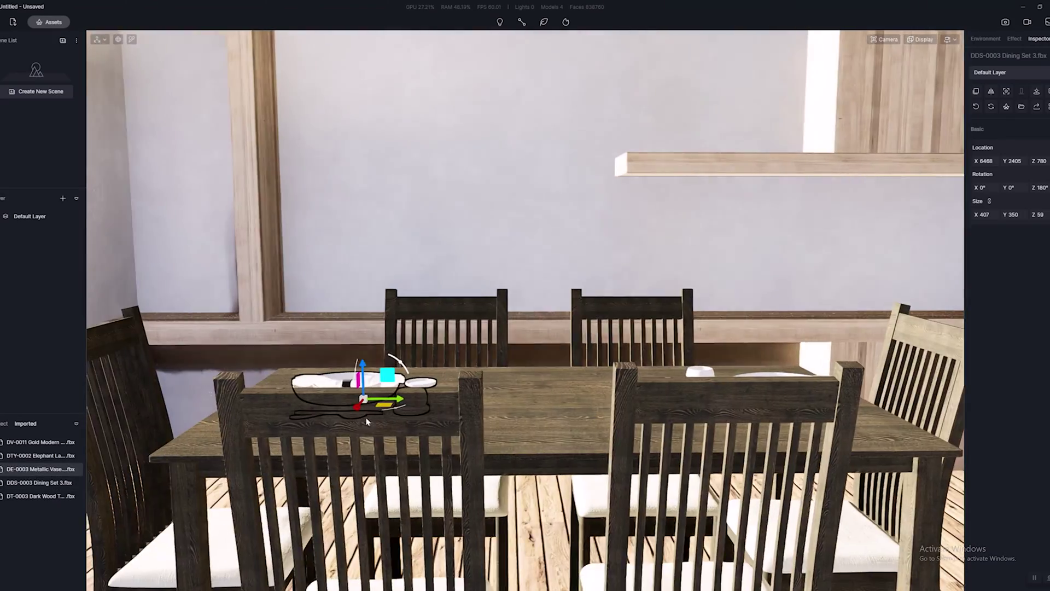
left_click_drag(35, 470, 614, 383)
scroll(613, 383, "up", 2)
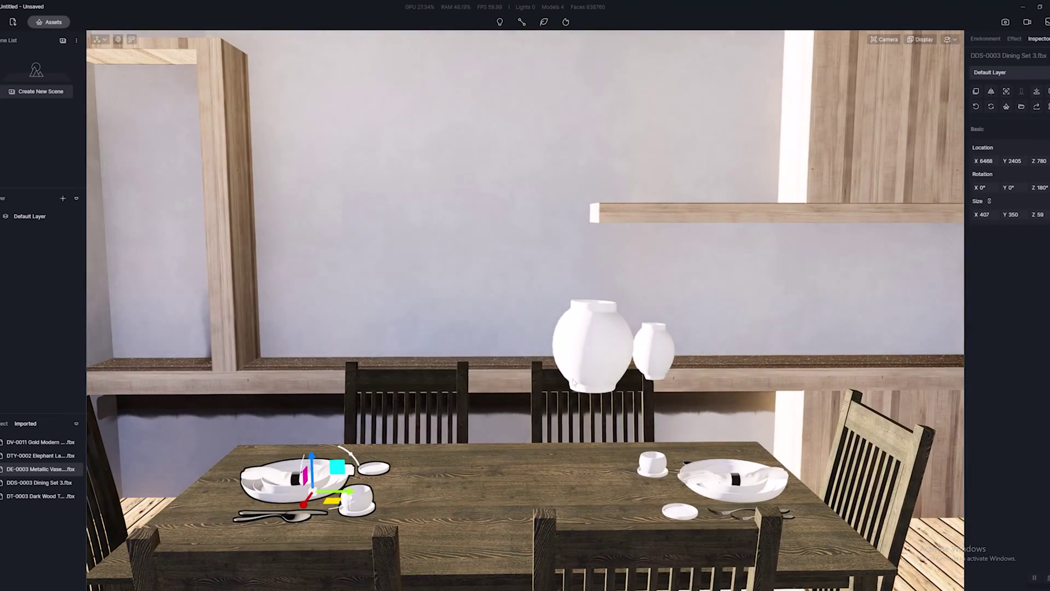
key("d")
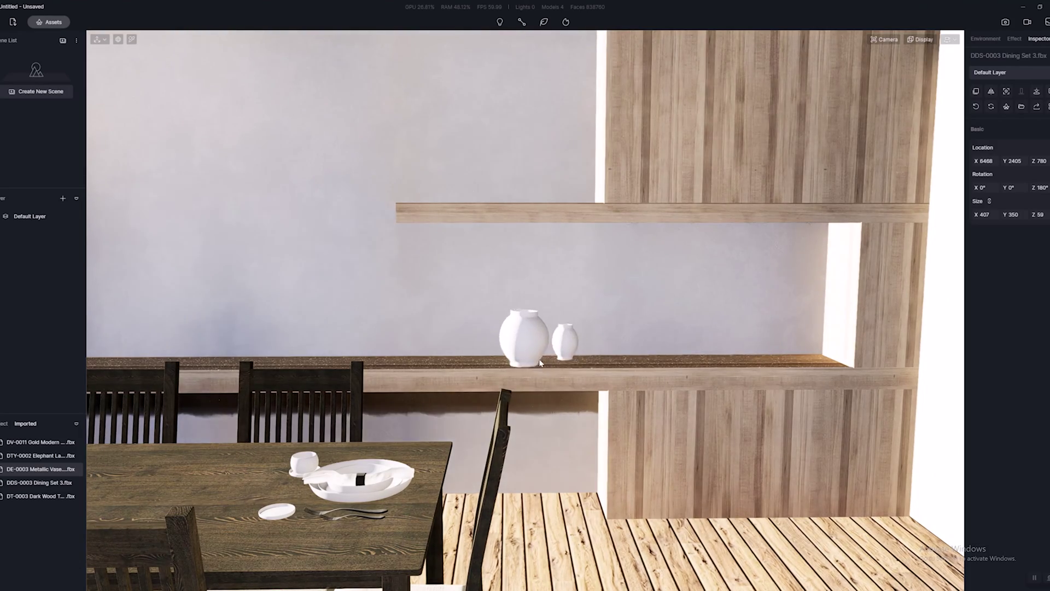
key("a")
key("s")
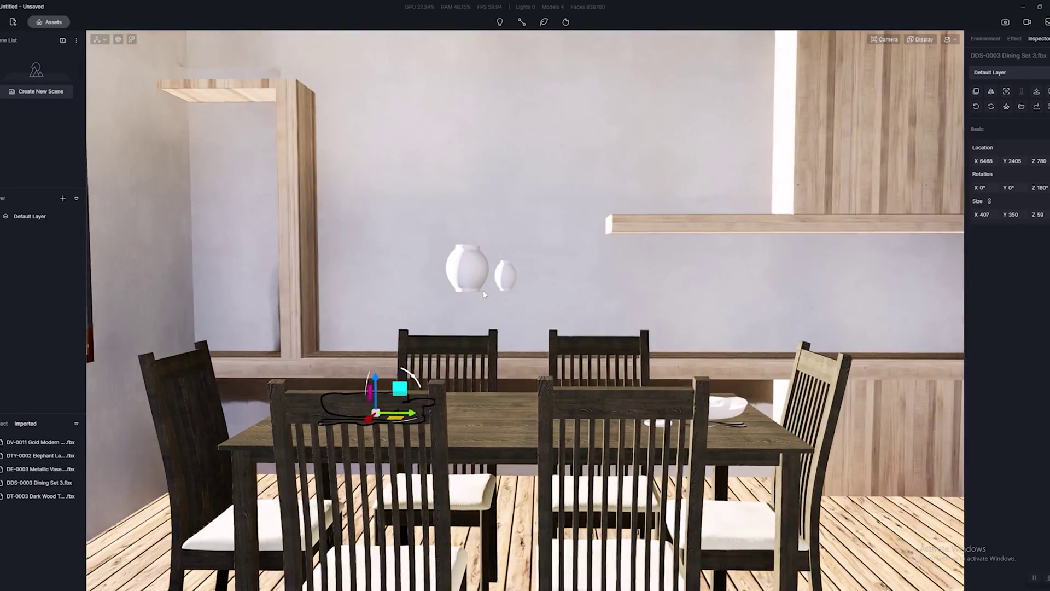
key("s")
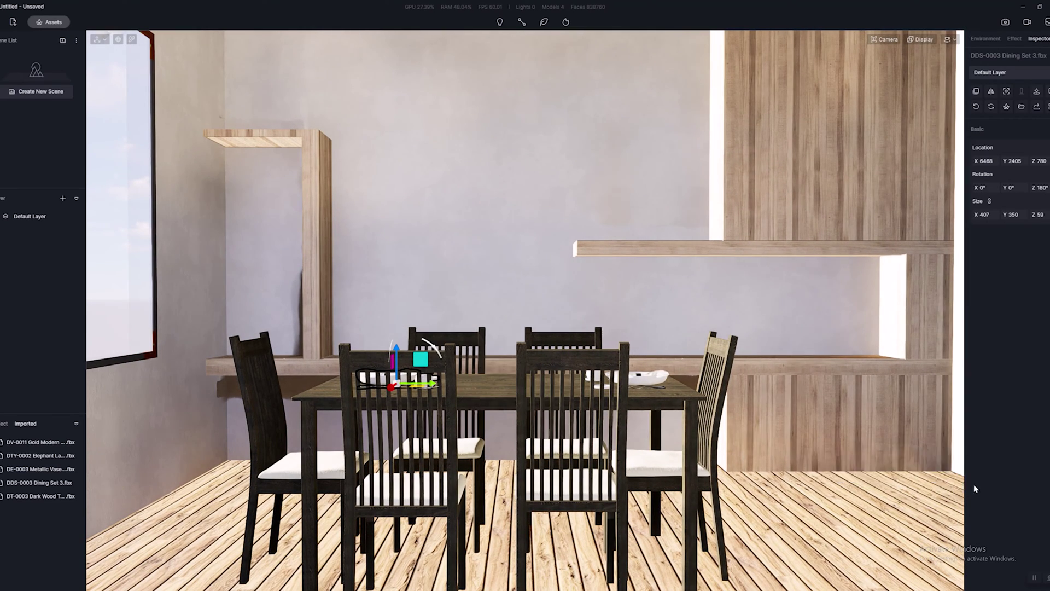
key("w")
key("w")
key("a")
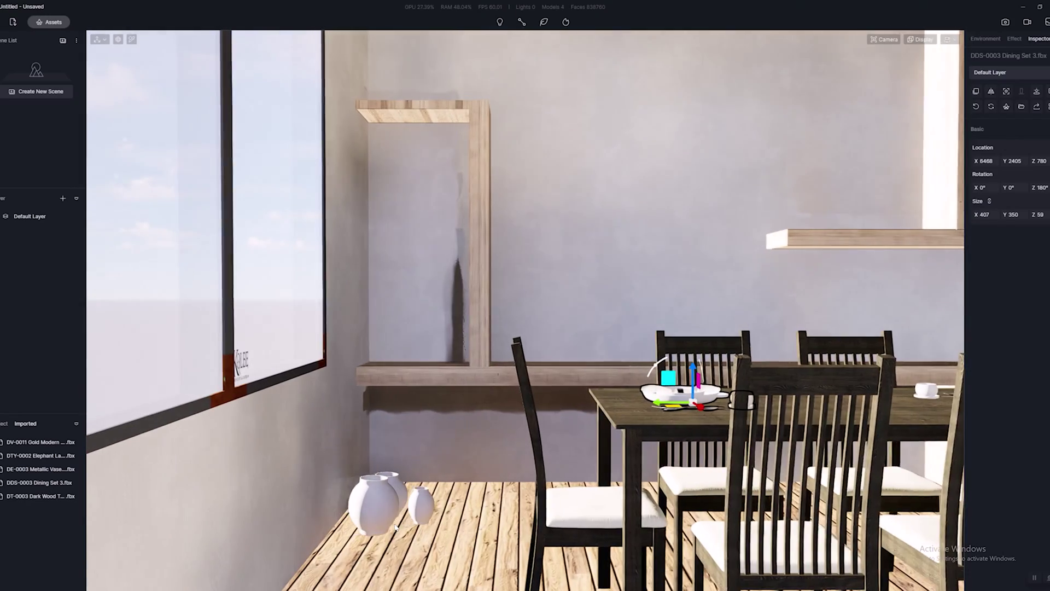
left_click(392, 535)
Scale the floor vases up uniformly to a size of about X 906, Y 731, Z 487
key("s")
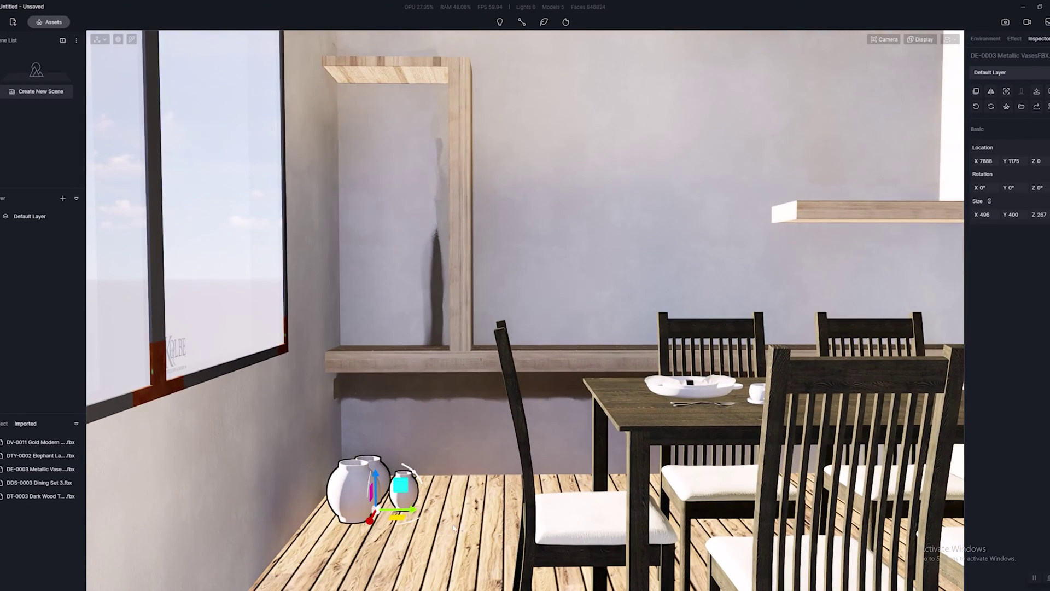
left_click_drag(406, 483, 565, 308)
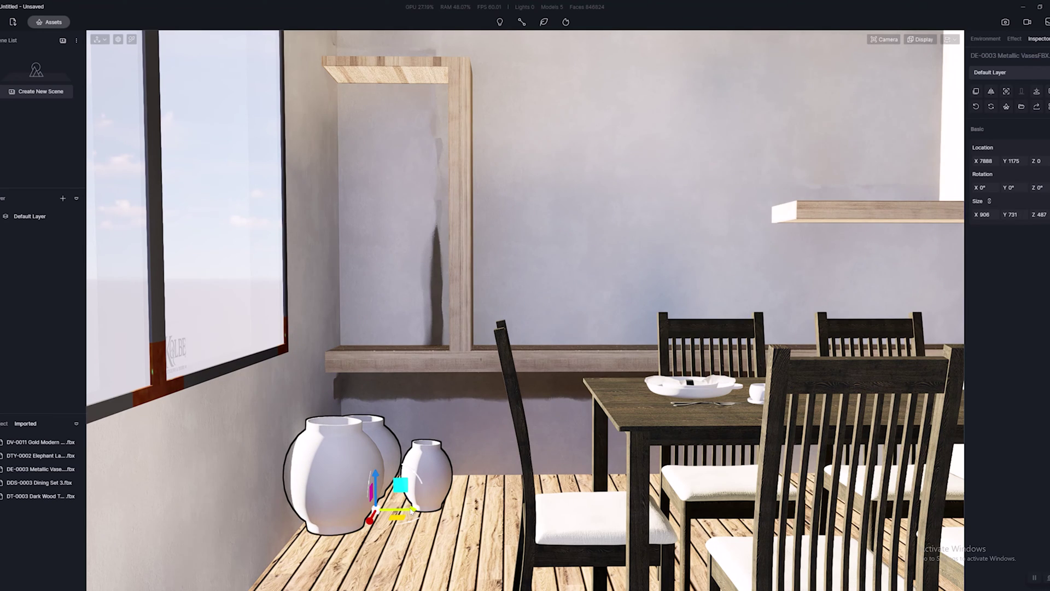
Shift the metallic floor vases along the Y axis to about Y 1298, towards the dining table
left_click_drag(413, 511, 443, 507)
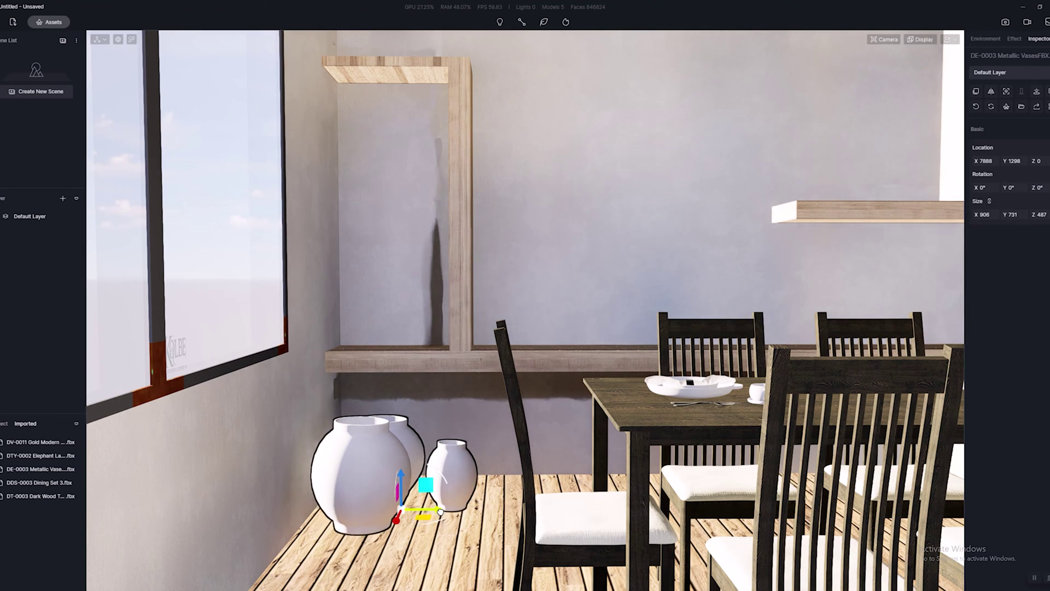
key("s")
key("w")
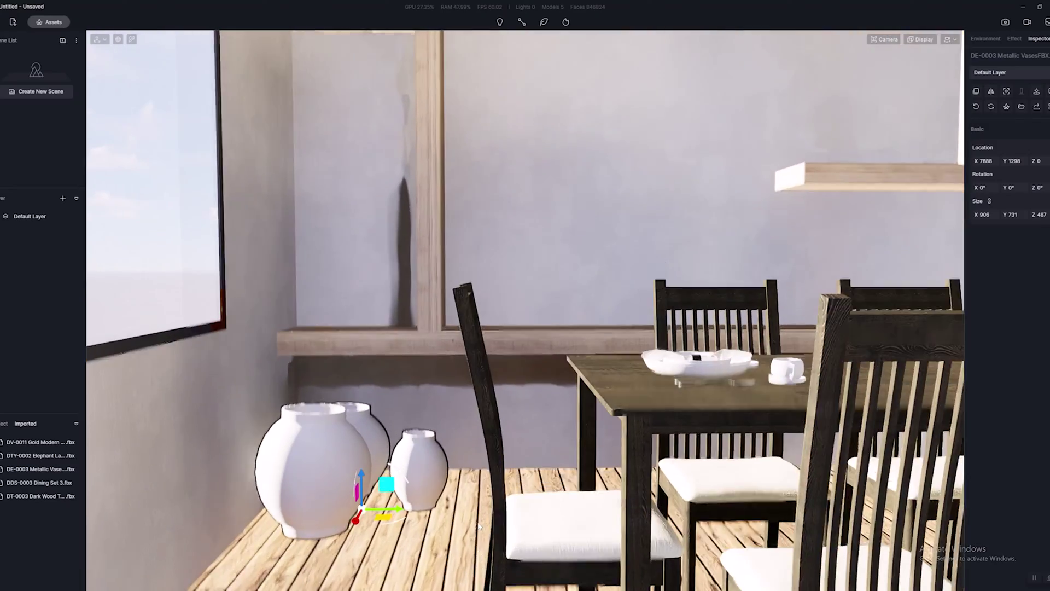
key("w")
key("a")
left_click(550, 461)
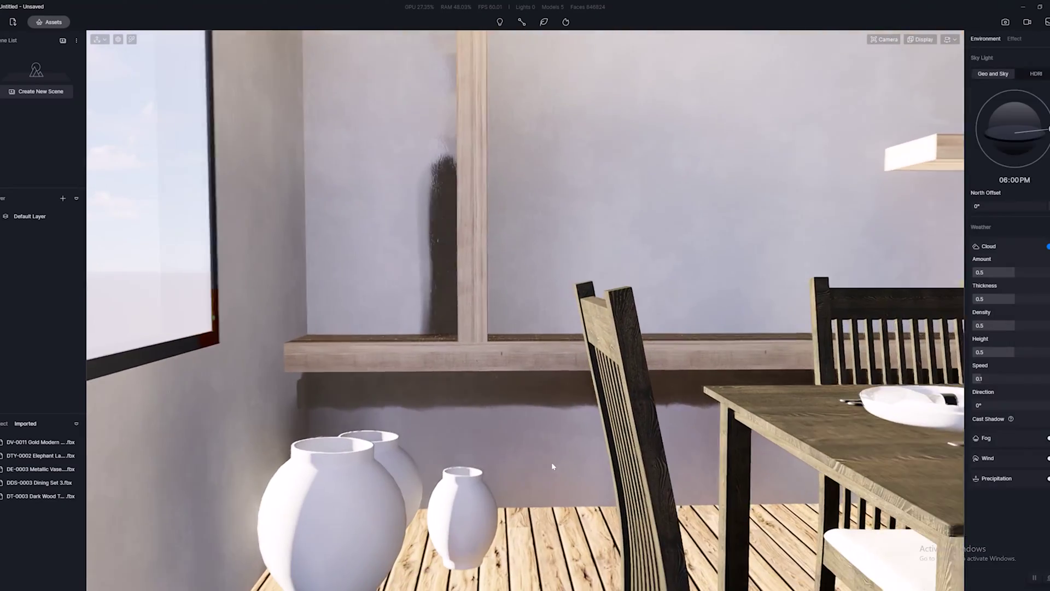
key("s")
key("d")
key("a")
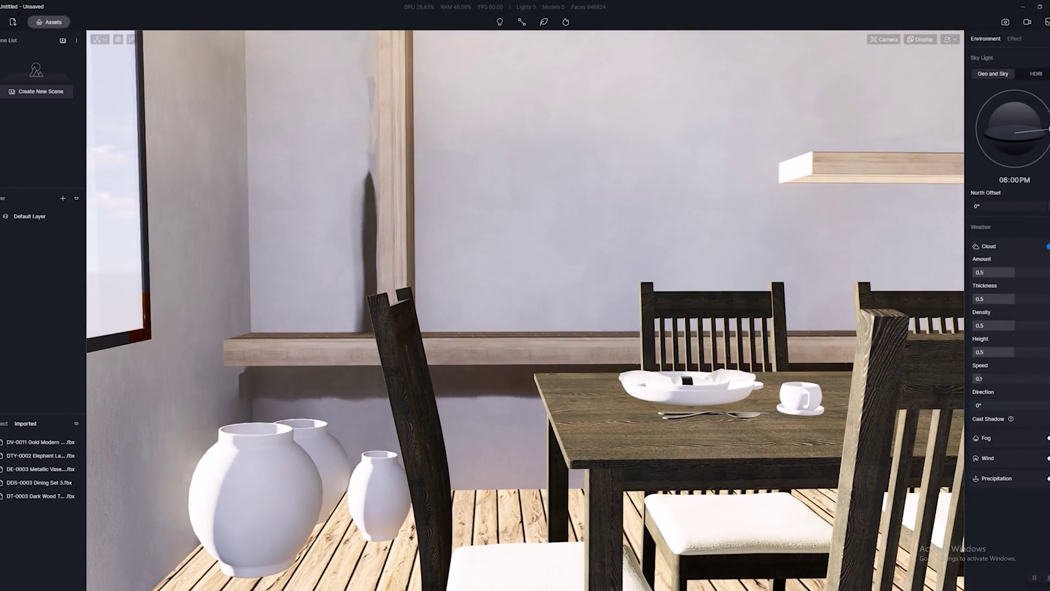
key("a")
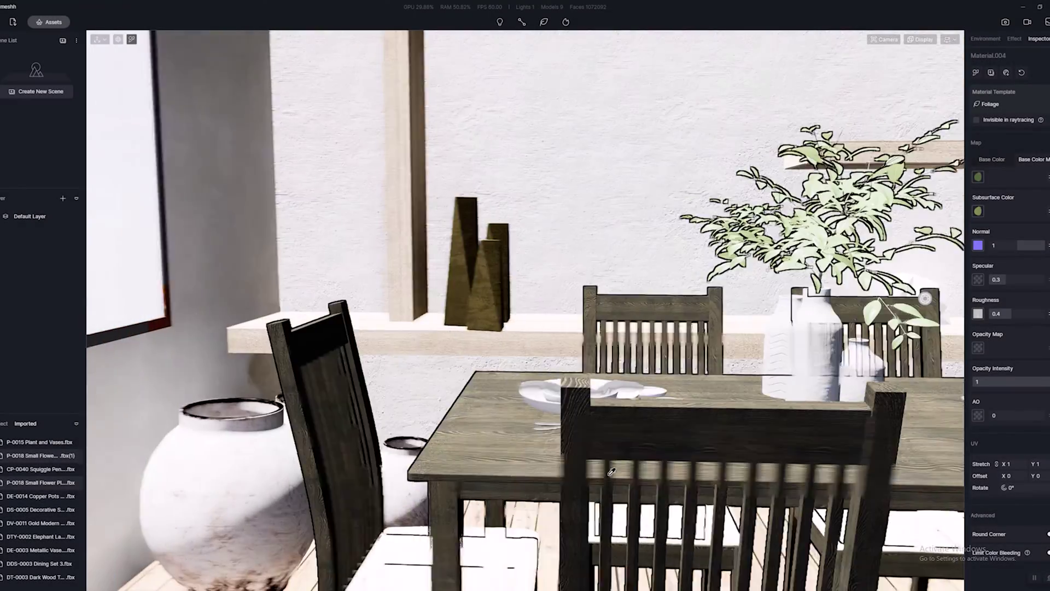
Sample the large floor vase's material and examine its base color, normal, roughness and metallic maps
key("a")
key("w")
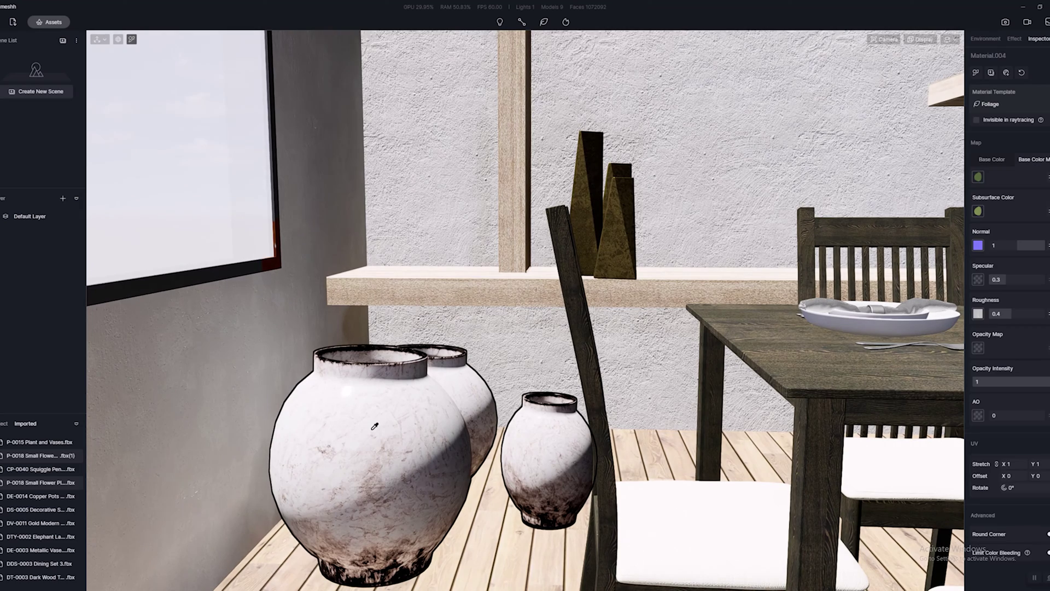
left_click(374, 426)
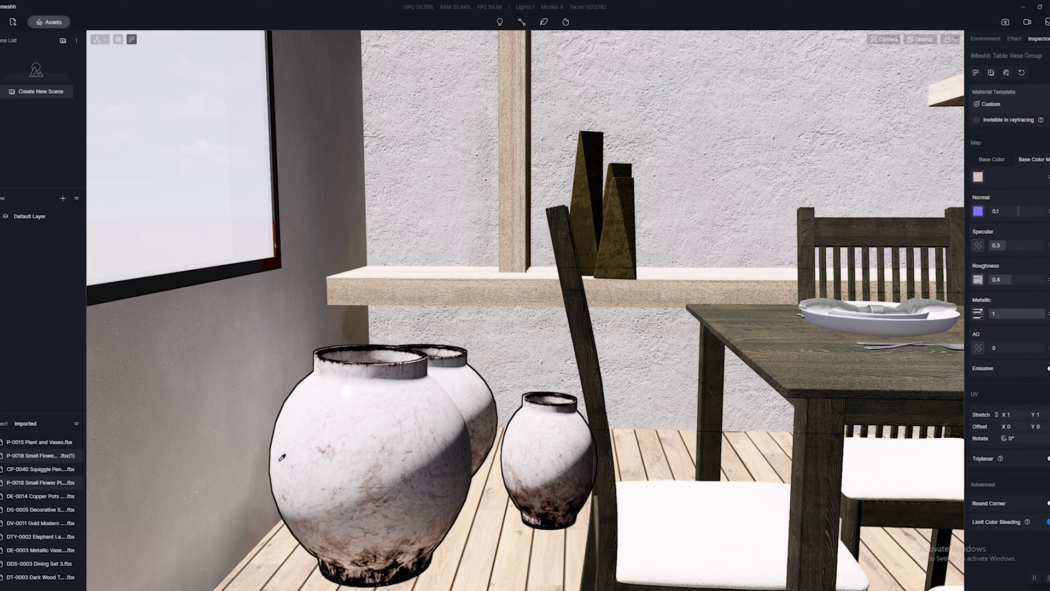
right_click_drag(375, 447, 366, 484)
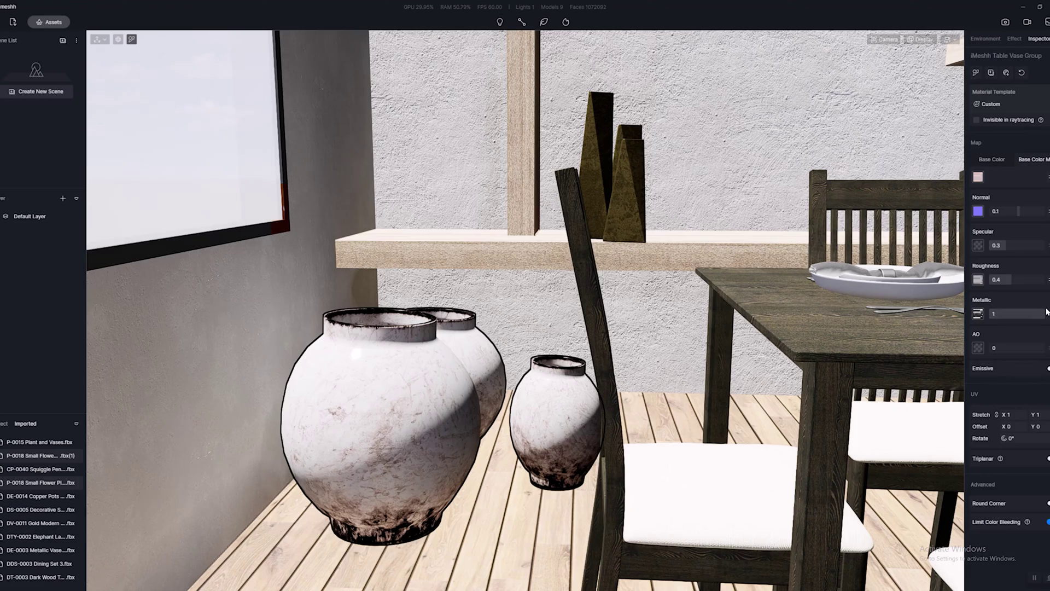
right_click_drag(656, 363, 684, 344)
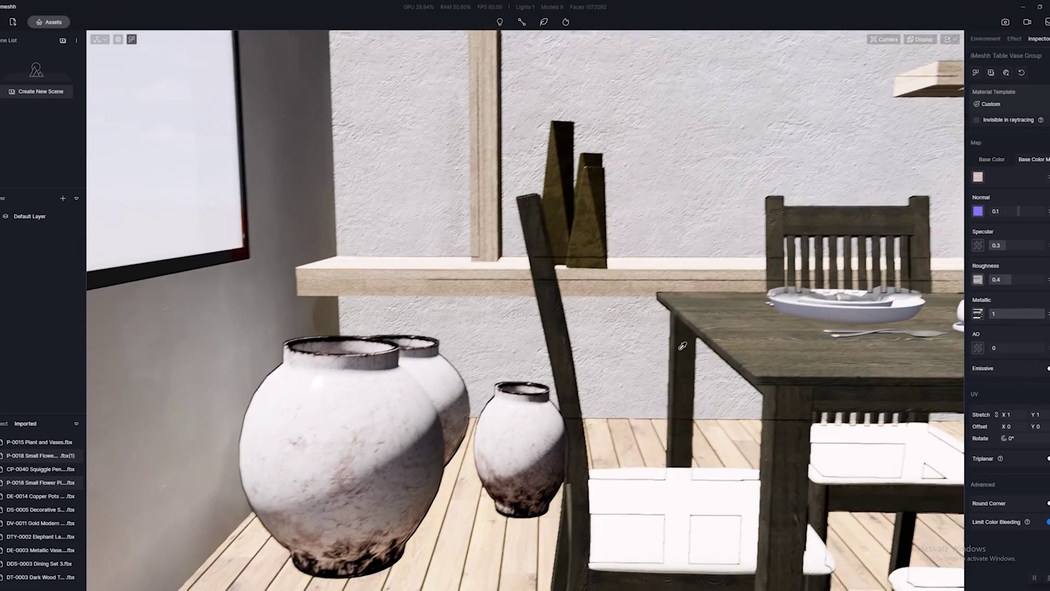
Move the gold modern vases on the shelf along the X axis to about X 8334, closer to the wall
key("d")
key("e")
key("w")
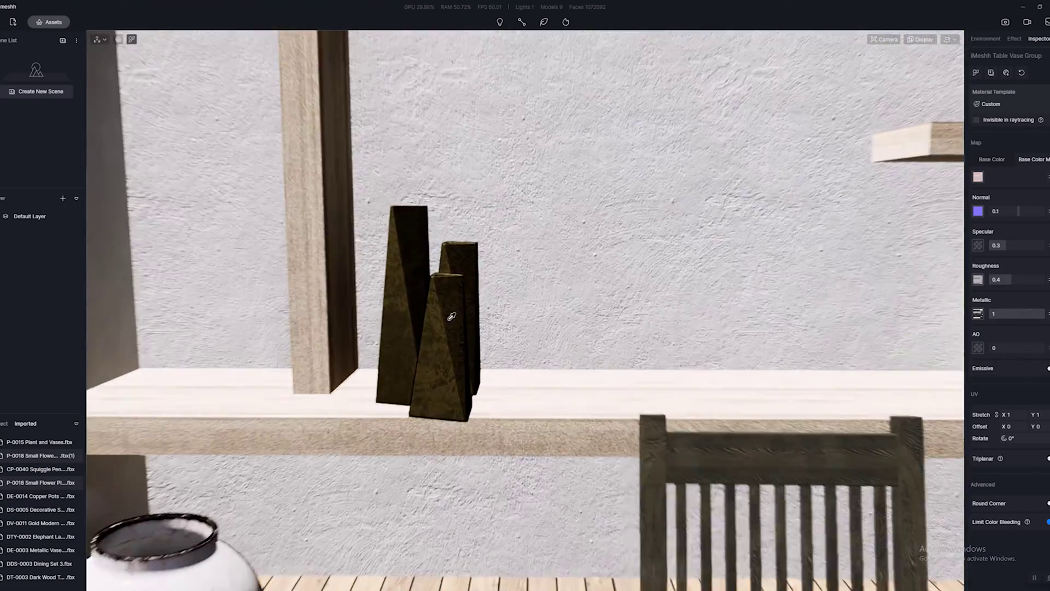
left_click(440, 325)
key("a")
right_click_drag(458, 351, 565, 318)
left_click(643, 311)
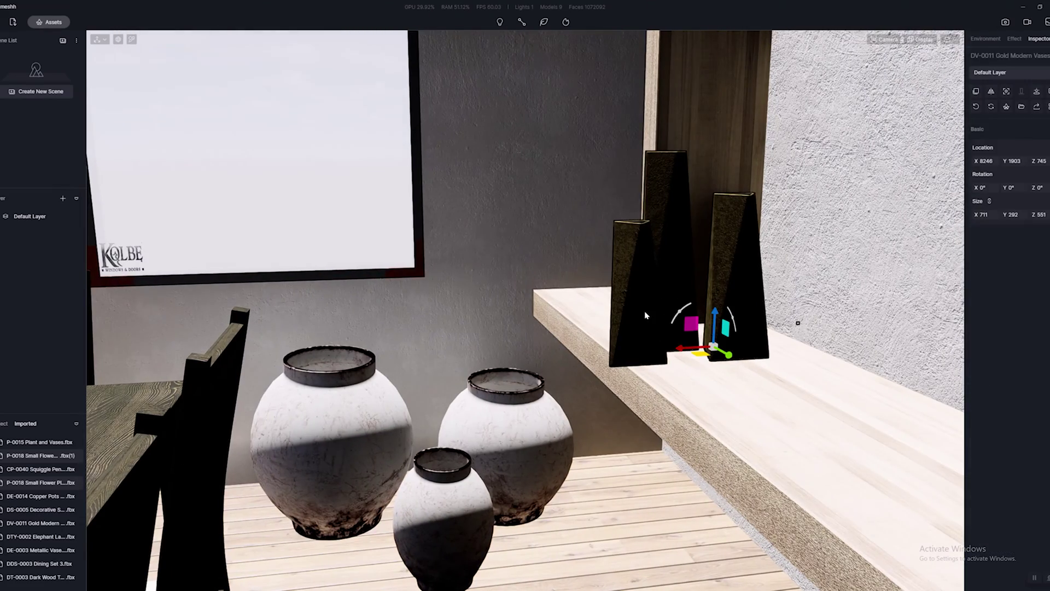
left_click_drag(685, 352, 712, 349)
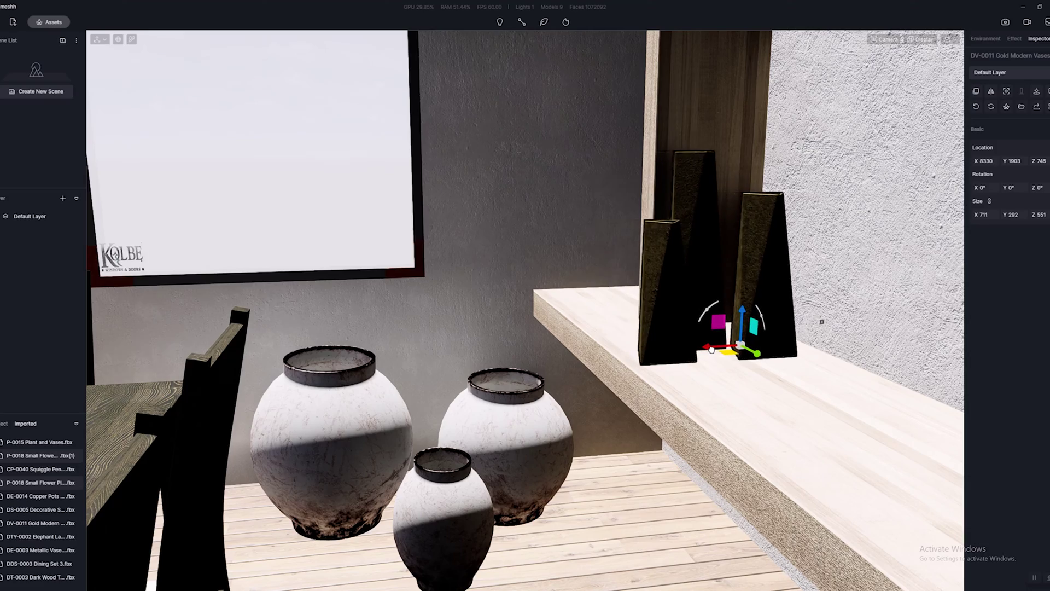
Select the point light inside the elephant lamp on the shelf and raise it to about Z 815
right_click_drag(652, 371, 642, 342)
key("s")
key("w")
key("a")
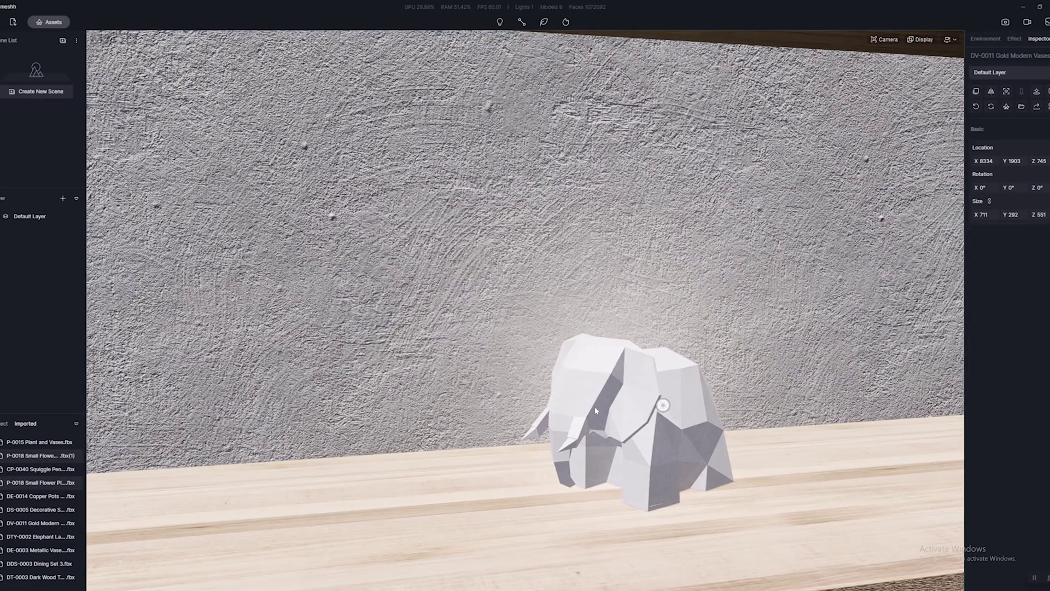
left_click(663, 404)
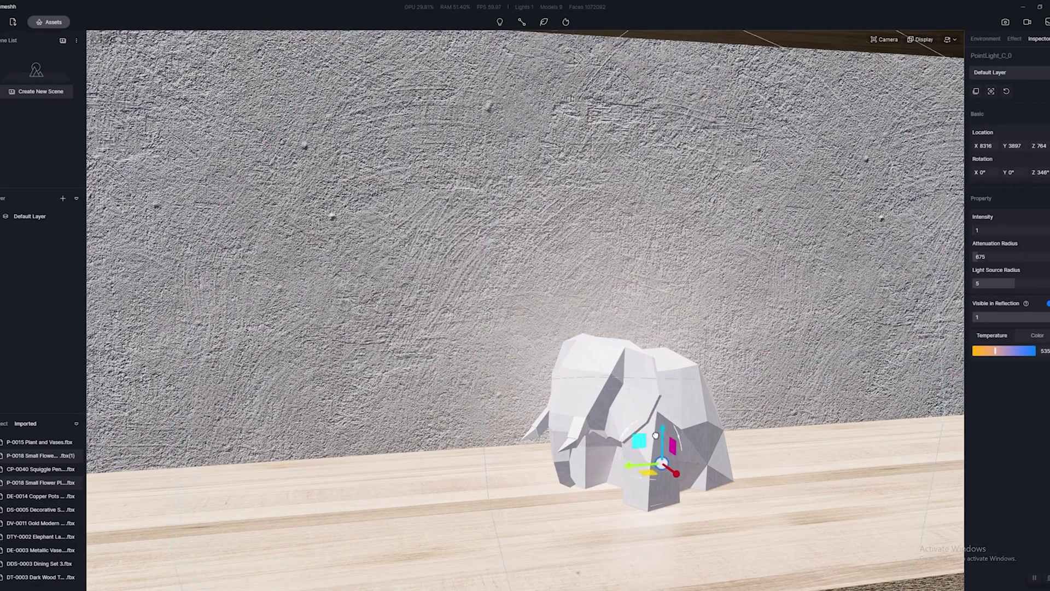
left_click_drag(655, 435, 654, 398)
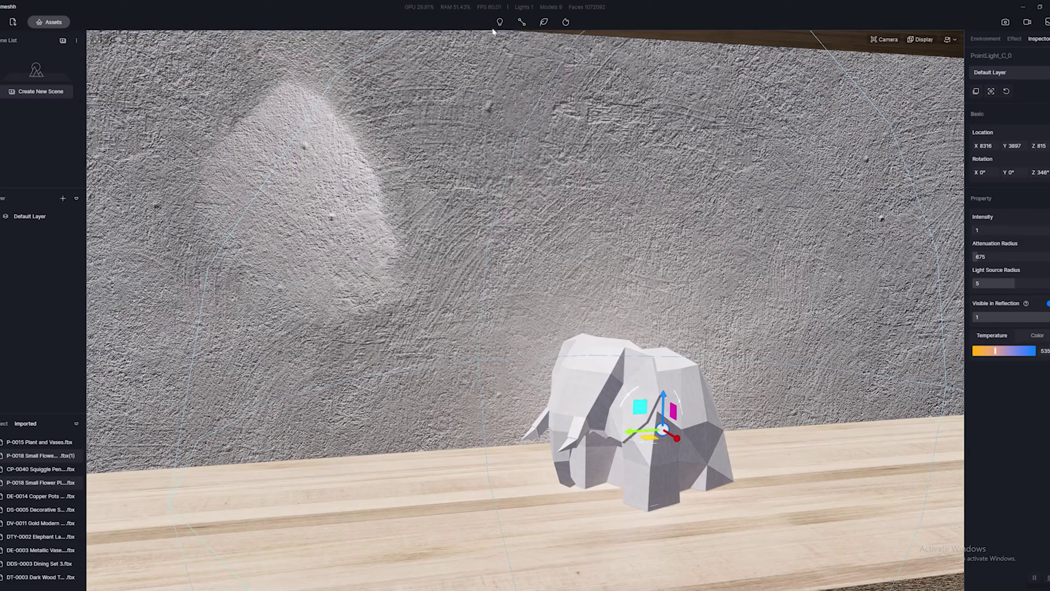
Set the intensity of the elephant lamp's point light to 3
left_click(499, 22)
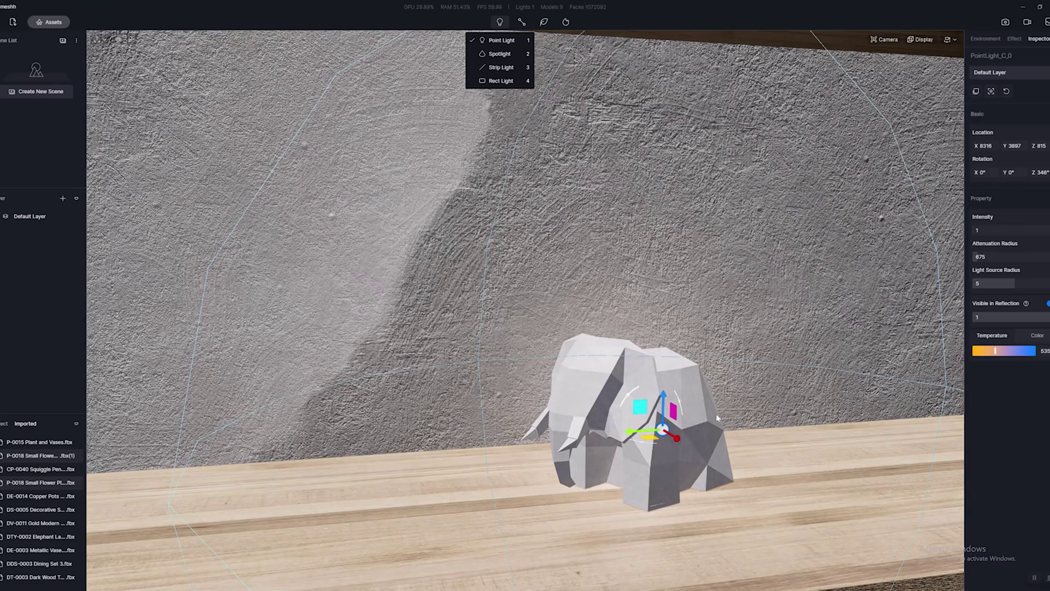
mouse_move(975, 230)
left_mouse_down()
mouse_move(1017, 231)
mouse_move(968, 231)
mouse_move(981, 232)
left_mouse_up()
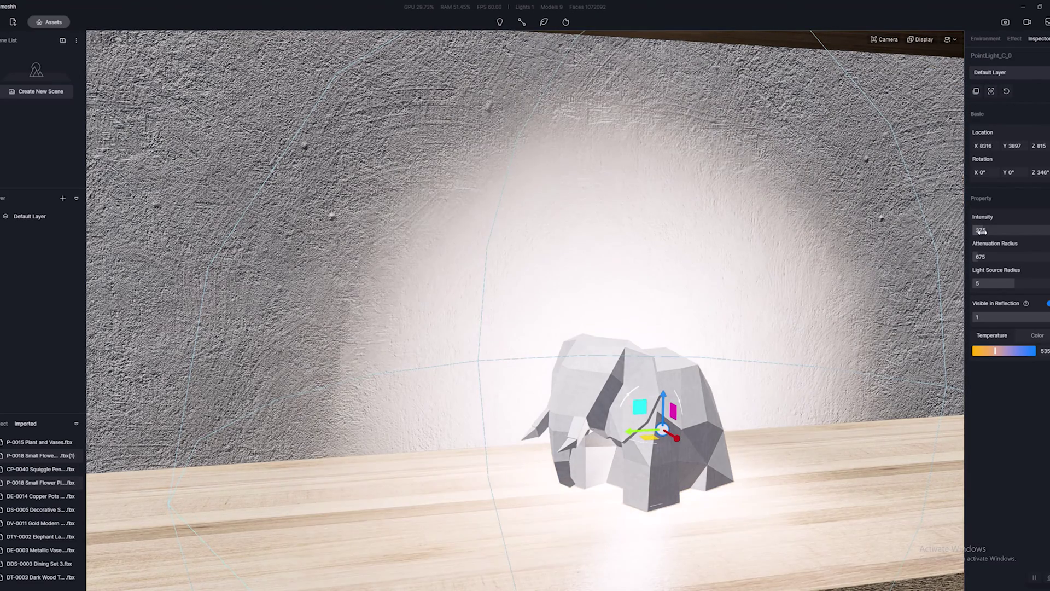
middle_click_drag(629, 438, 677, 410)
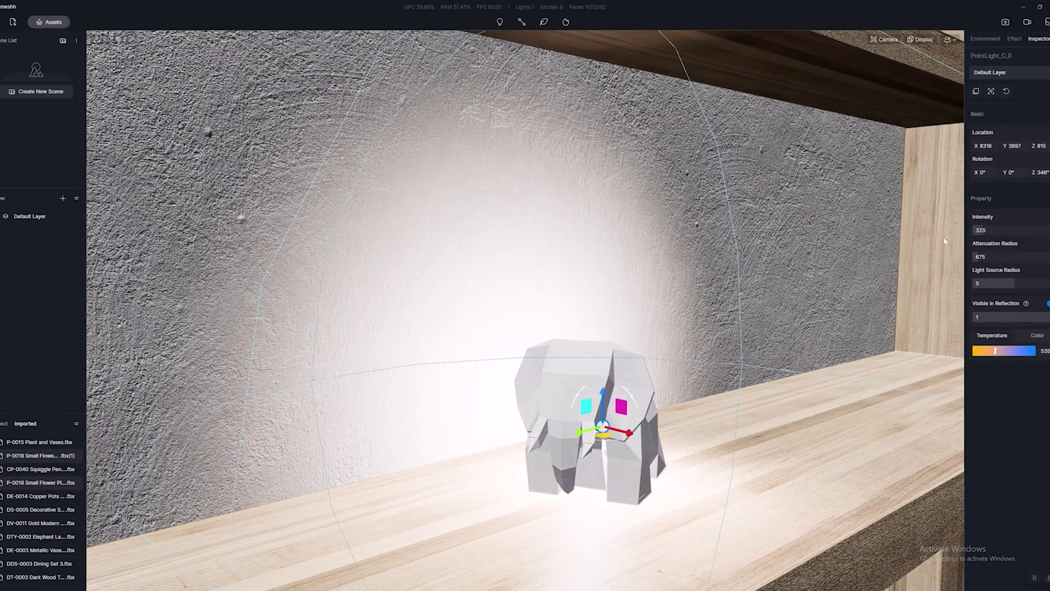
type("3")
key("Return")
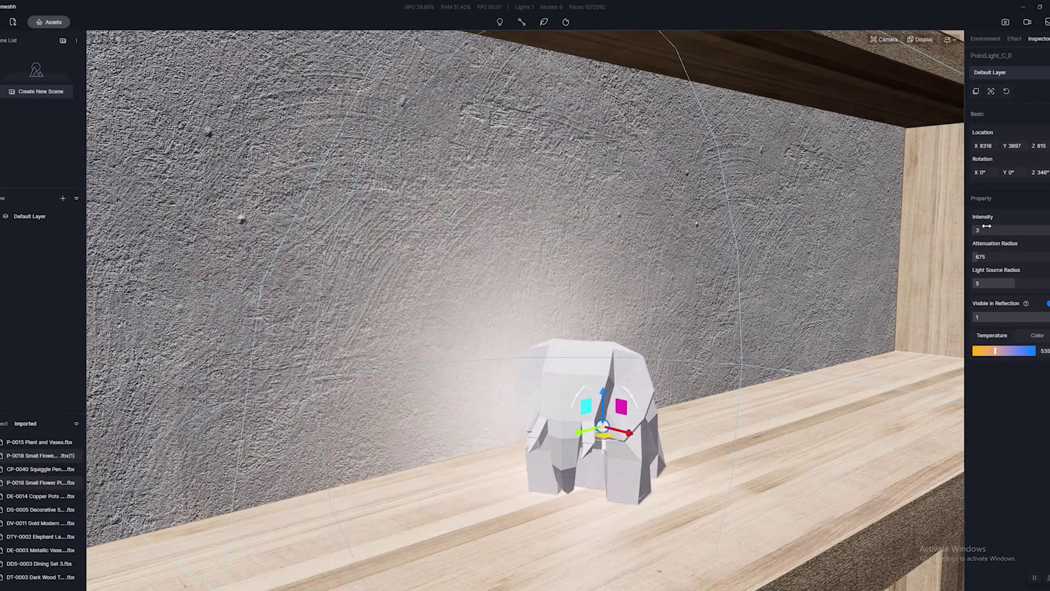
Examine the elephant lamp's emissive translucent paper material and the lightweight concrete material on the table vases
left_click(530, 350)
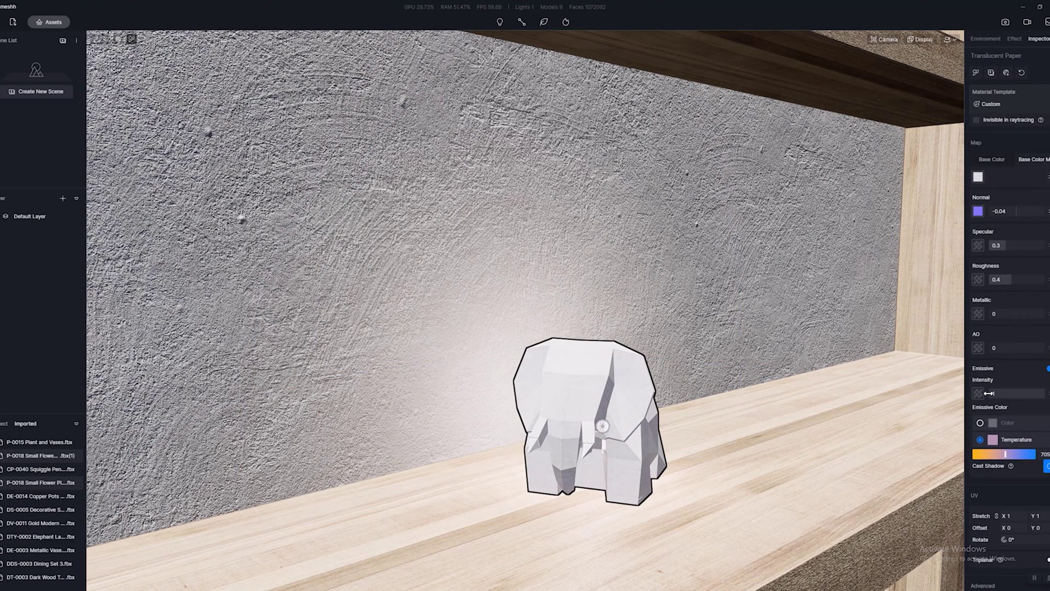
right_click_drag(651, 386, 197, 348)
scroll(310, 320, "down", 5)
scroll(195, 352, "up", 2)
scroll(196, 352, "down", 3)
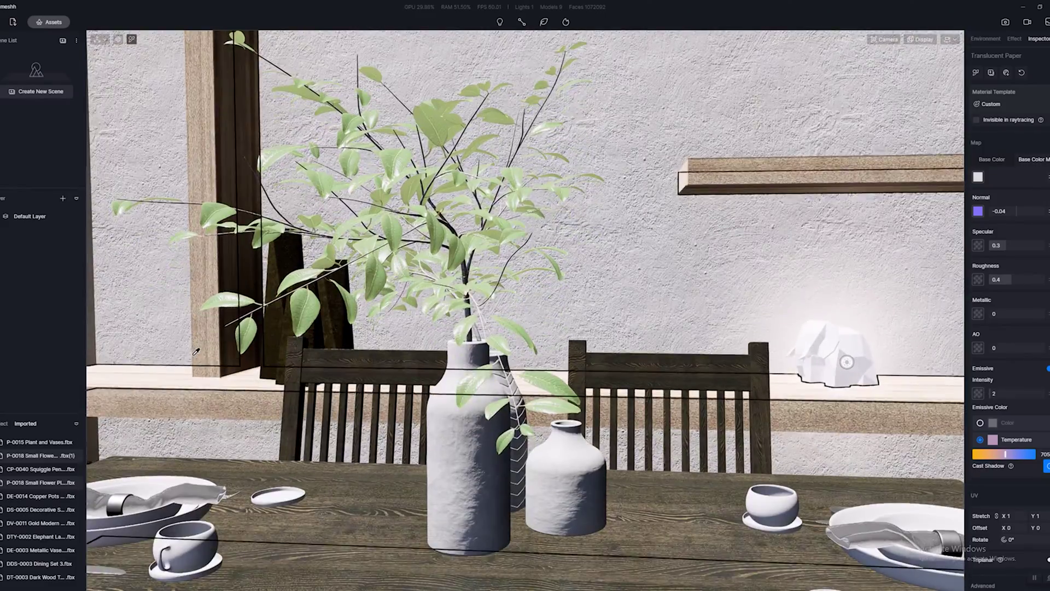
scroll(295, 351, "up", 3)
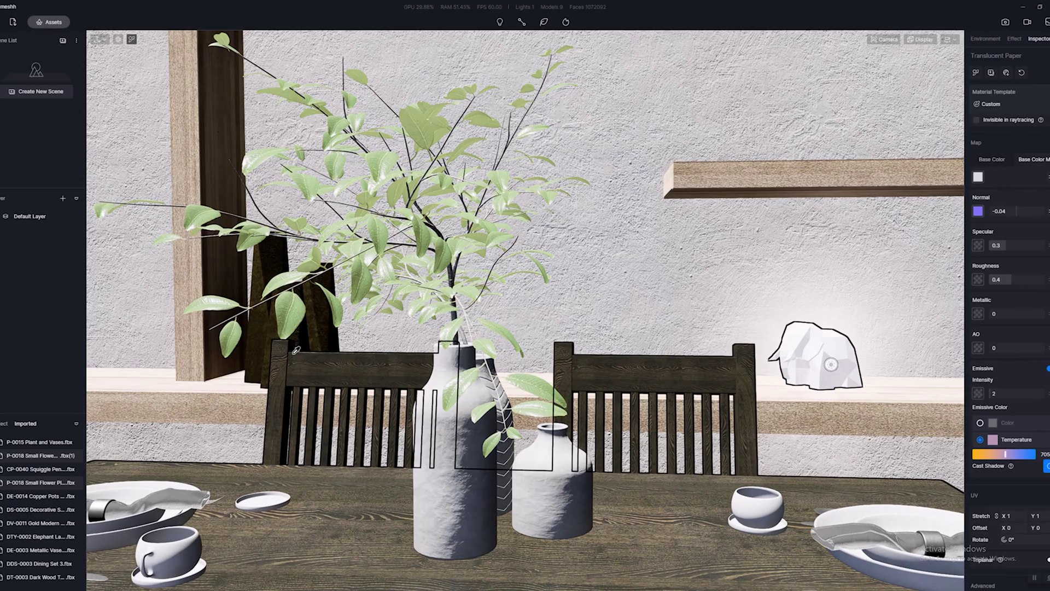
scroll(567, 479, "up", 3)
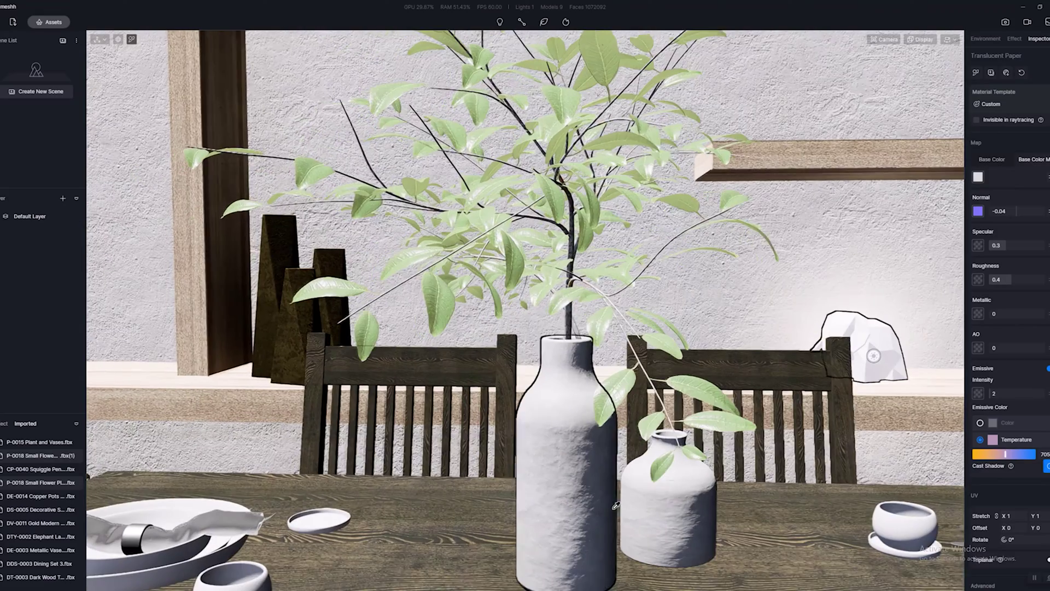
left_click(568, 479)
scroll(569, 475, "down", 3)
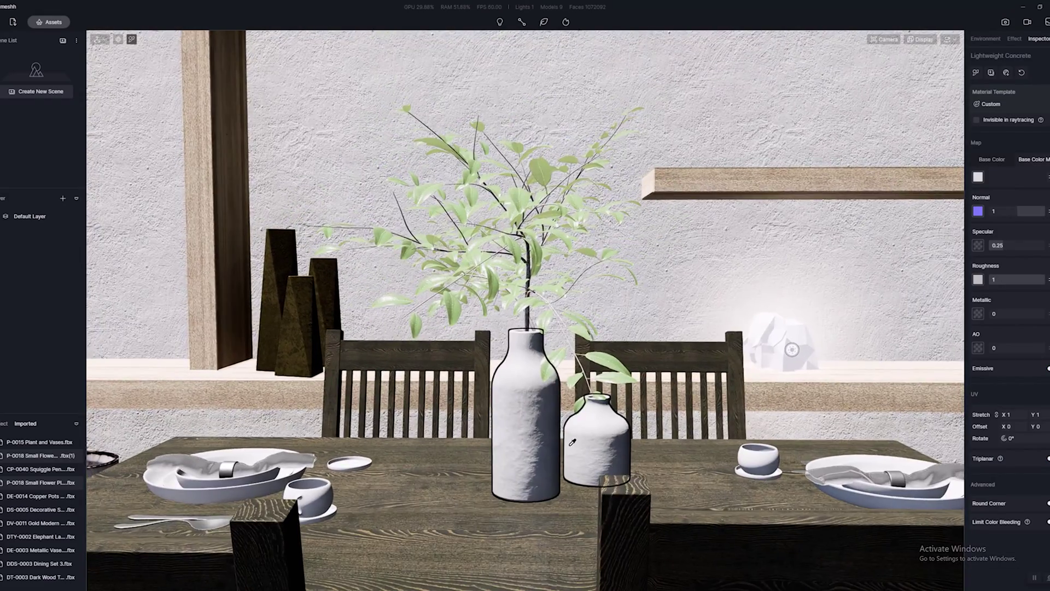
right_click_drag(526, 438, 562, 420)
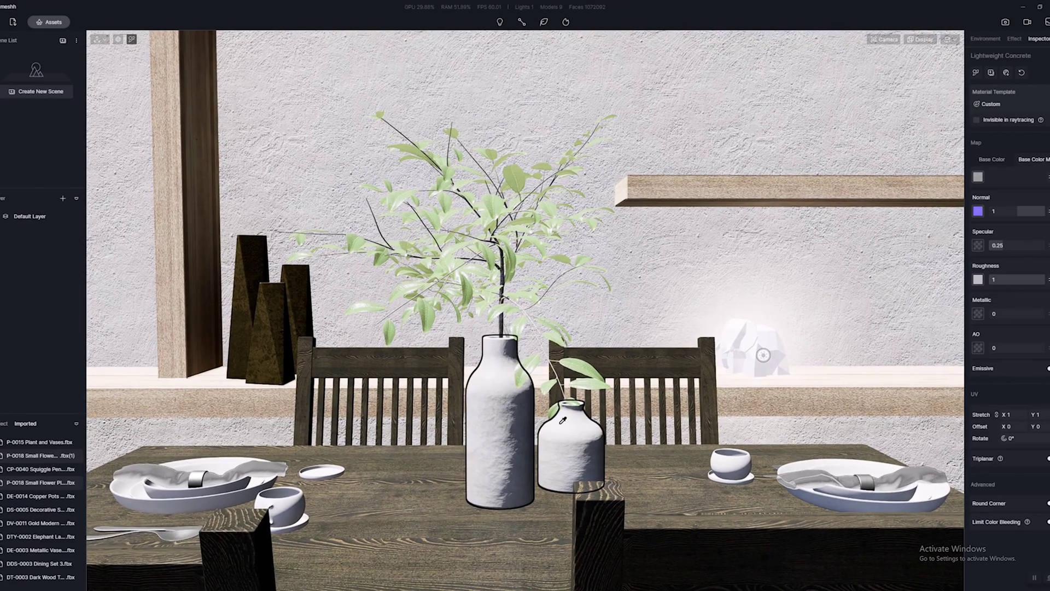
Open the online asset library and show the favourite models
scroll(562, 420, "down", 5)
scroll(572, 402, "down", 5)
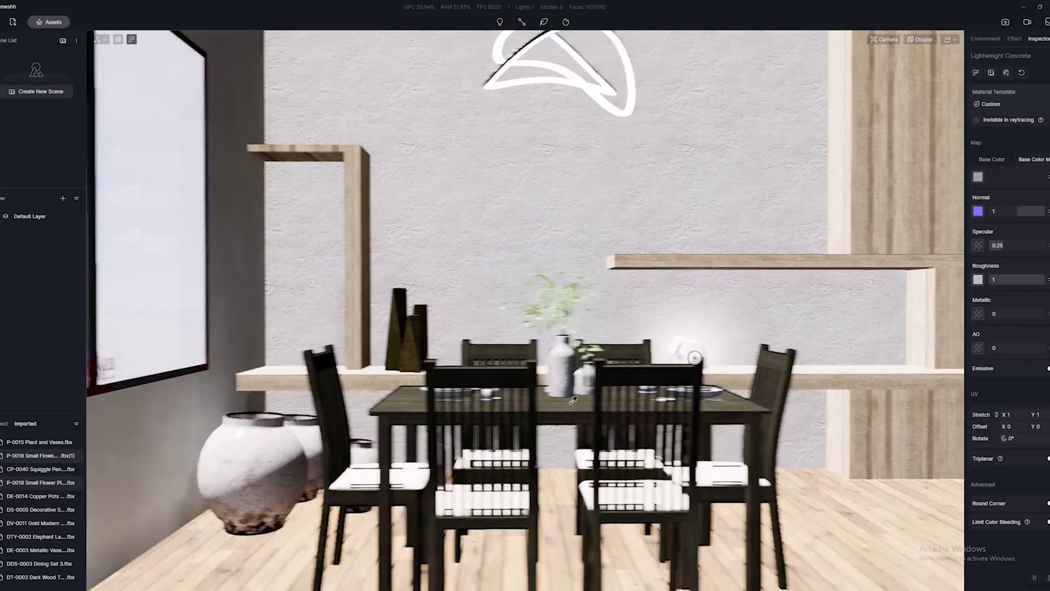
scroll(572, 400, "up", 3)
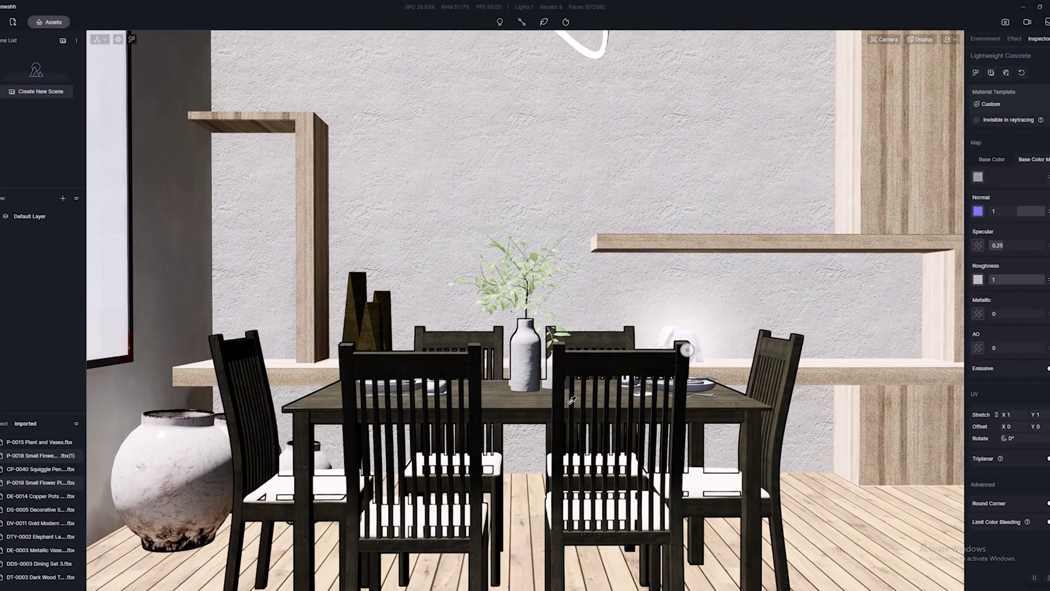
left_click(48, 22)
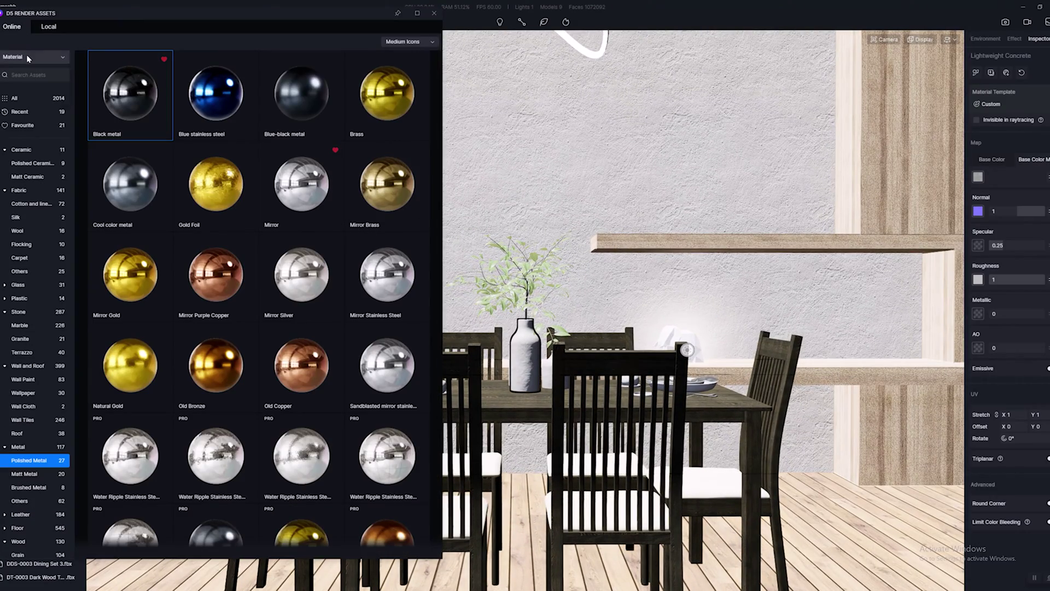
left_click(27, 72)
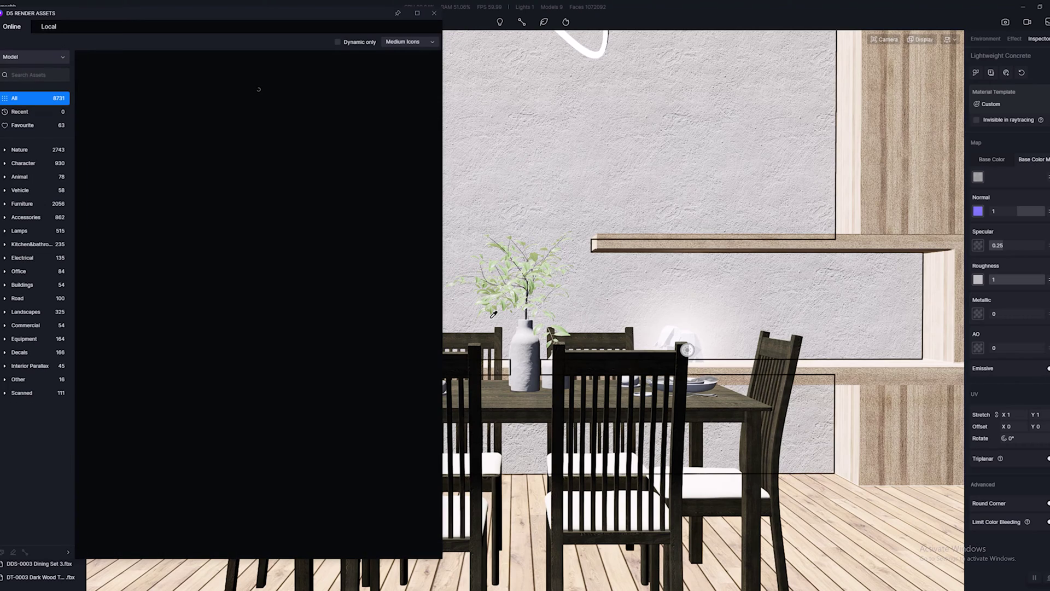
right_click_drag(761, 315, 897, 328)
left_click(23, 125)
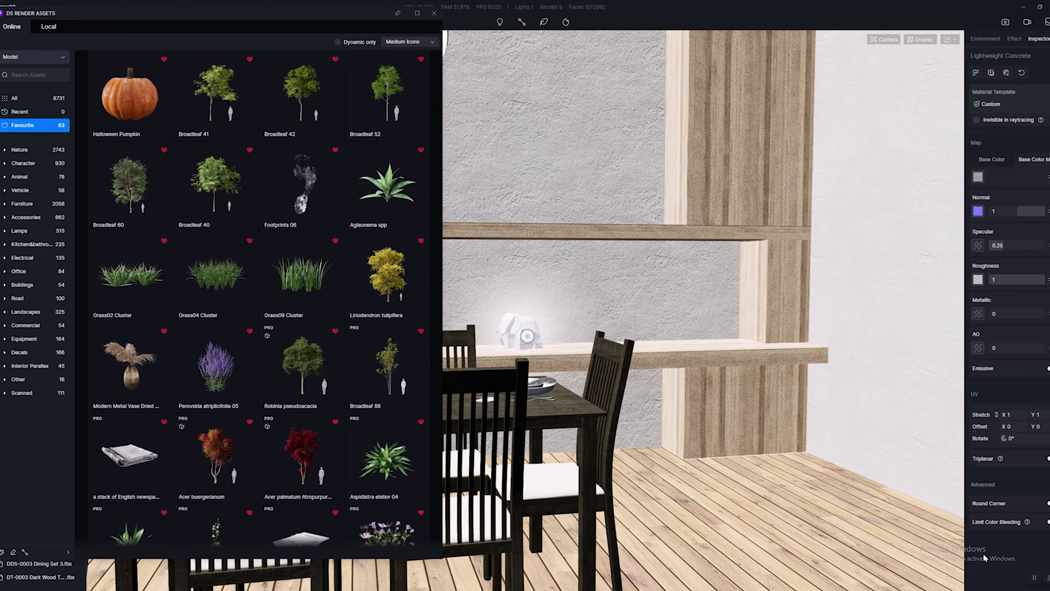
Place the Modern Vase Plant from the favourite models on the long wooden shelf, at the window end of the room
scroll(282, 372, "down", 8)
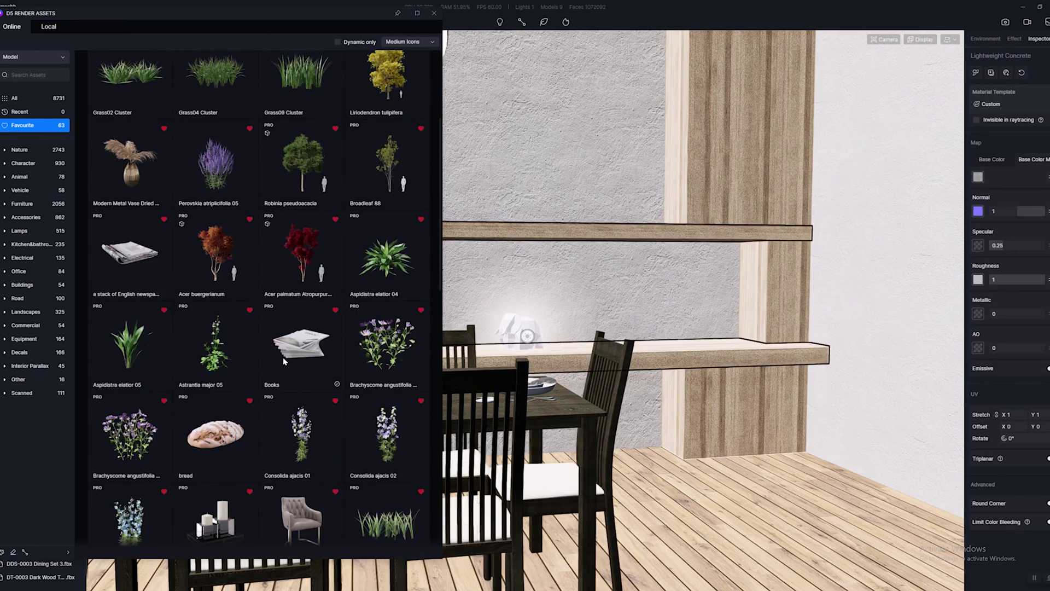
right_click_drag(734, 329, 728, 379)
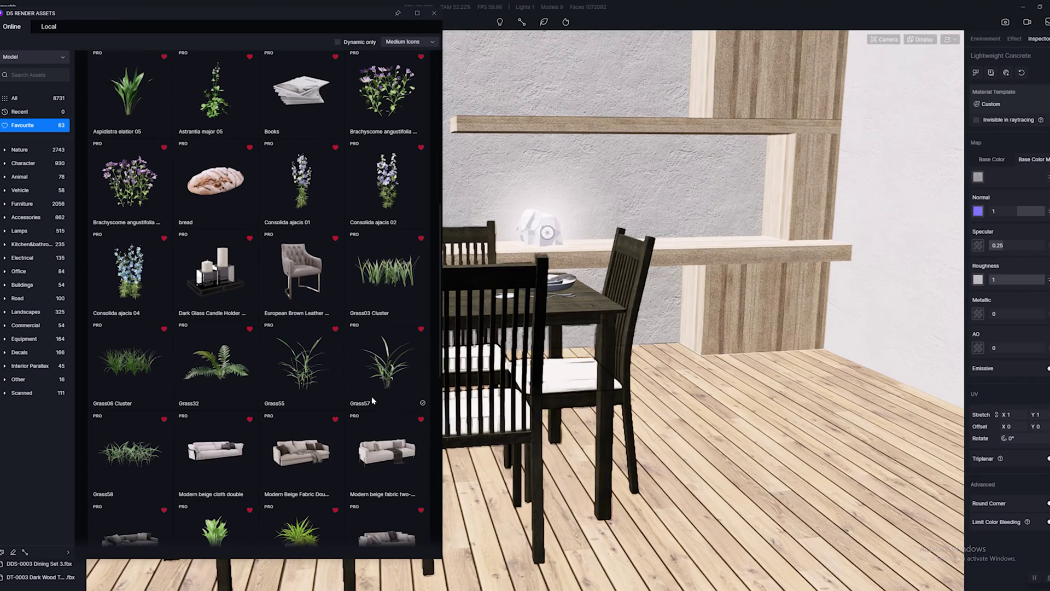
scroll(355, 398, "down", 5)
scroll(354, 400, "down", 4)
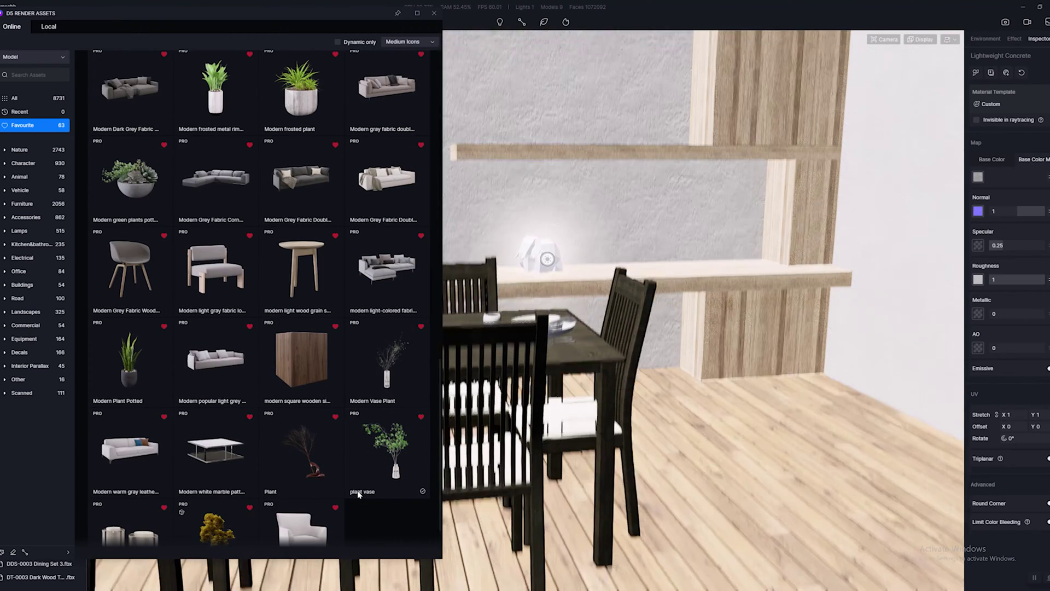
scroll(306, 437, "down", 2)
key("e")
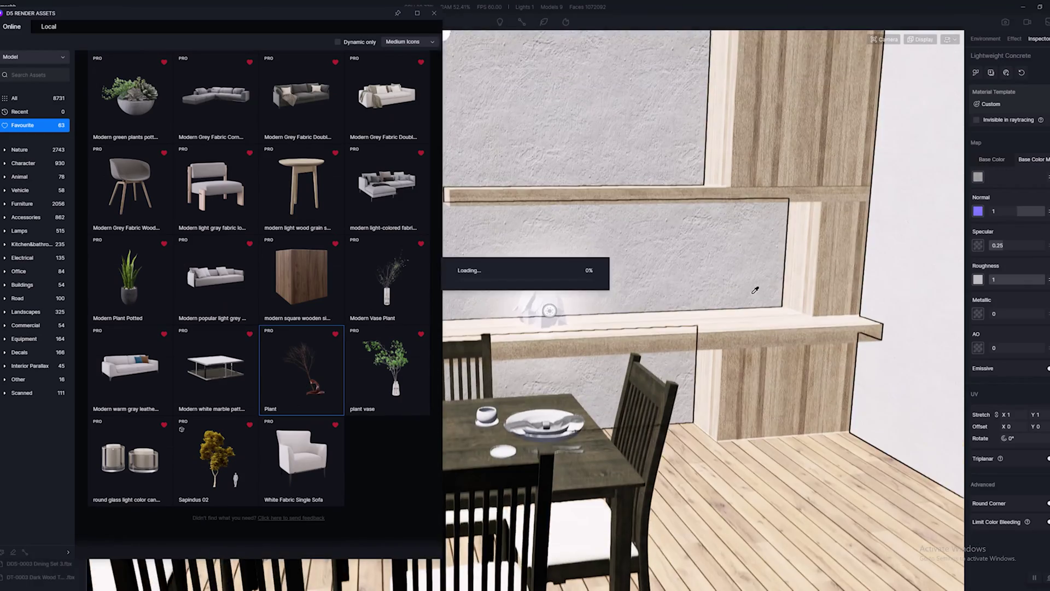
key("w")
right_click_drag(666, 345, 520, 402)
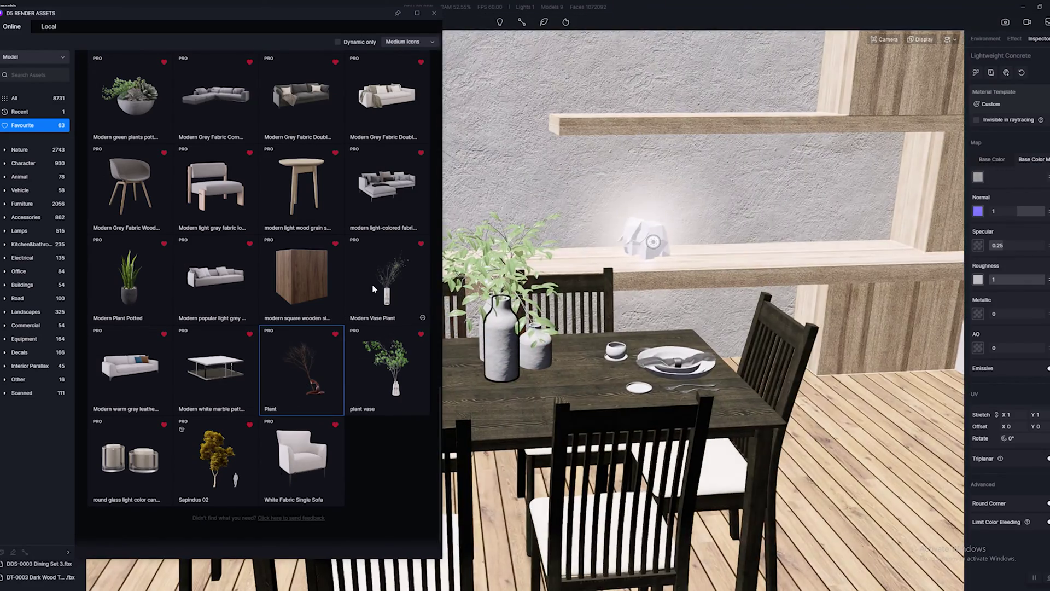
left_click(374, 289)
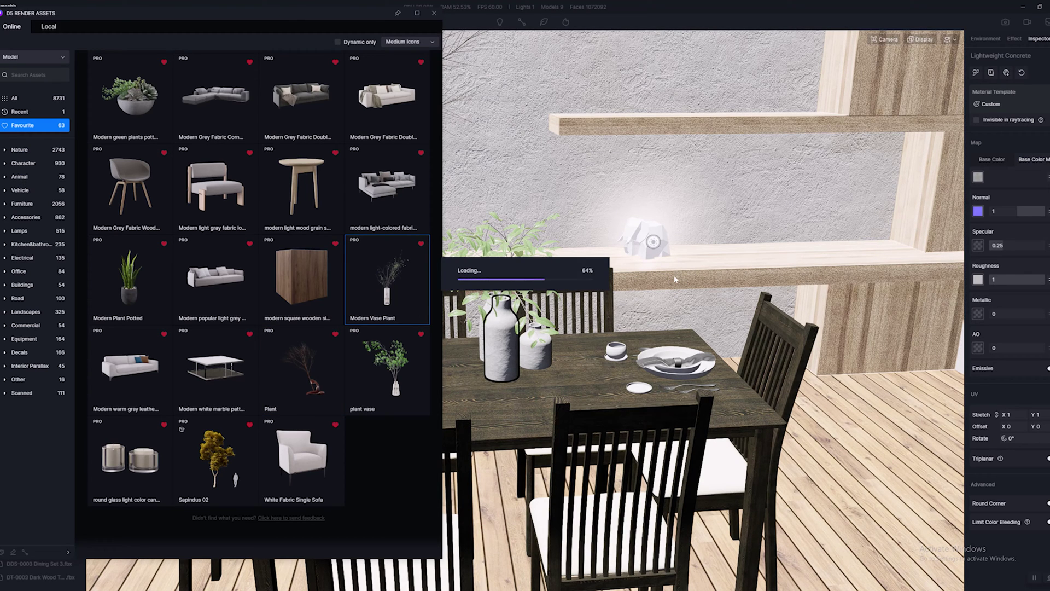
left_click(678, 246)
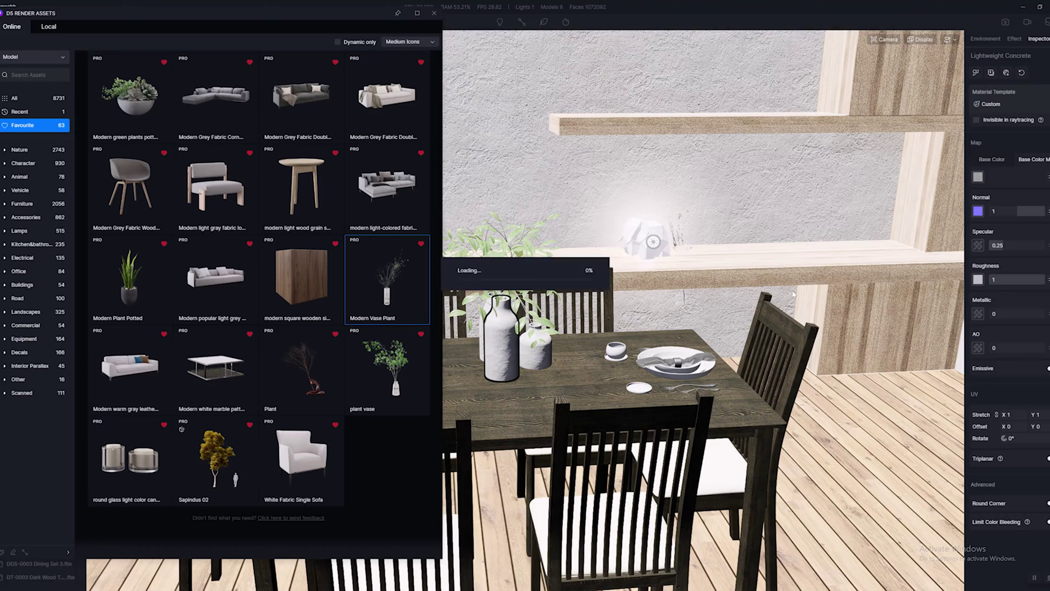
right_click_drag(816, 276, 596, 264)
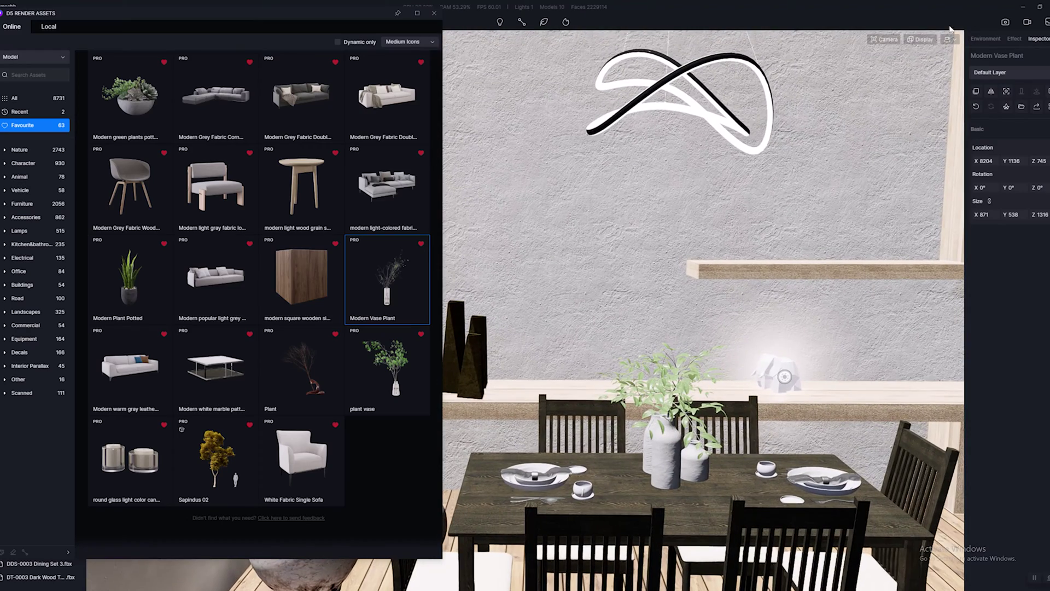
Adjust the viewport display for a more realistic preview and close the asset library
left_click(923, 40)
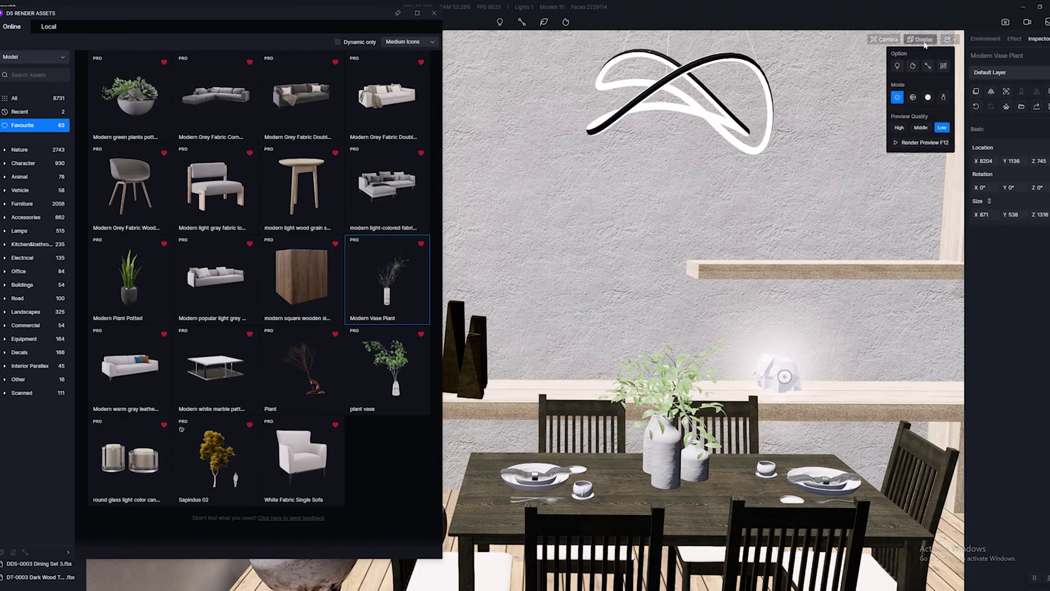
scroll(705, 309, "up", 5)
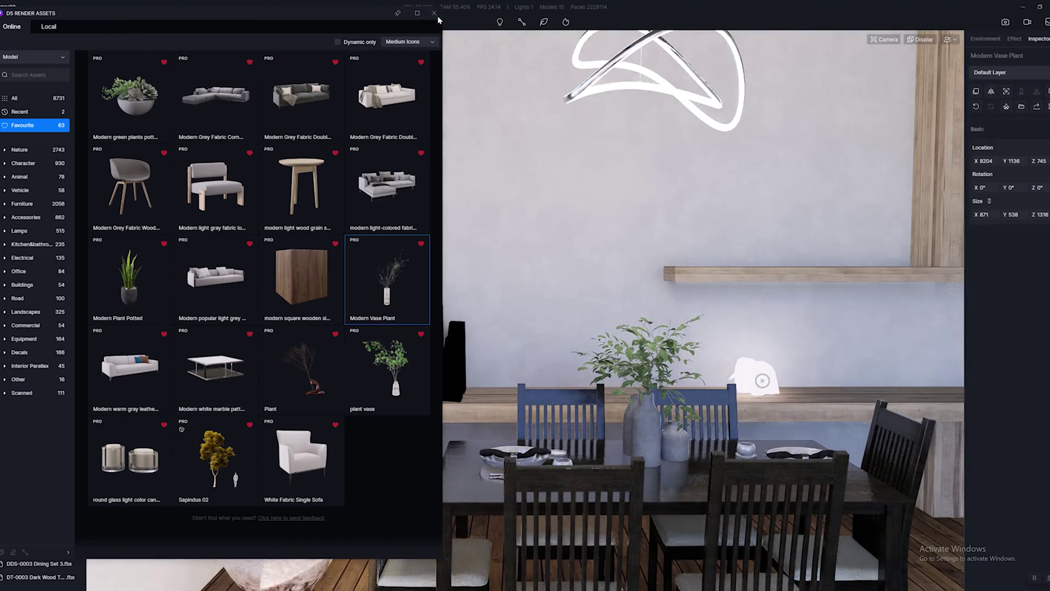
left_click(434, 13)
Scale the vase plant down to a height of about 1080 and move it along the shelf to about Y 1178
key("f")
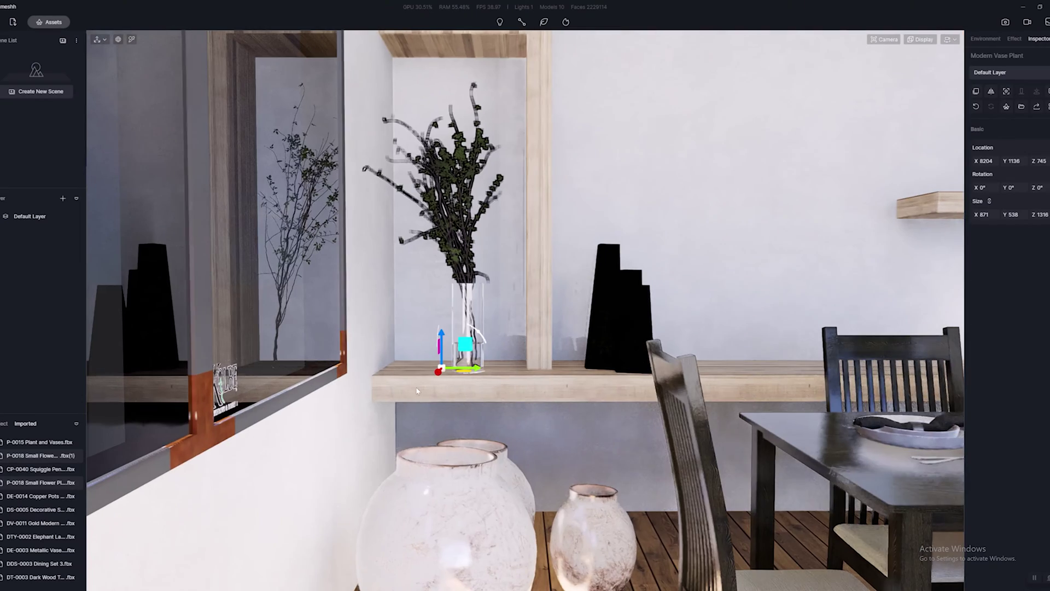
key("space")
left_click_drag(441, 368, 439, 474)
key("space")
mouse_move(478, 369)
left_mouse_down()
mouse_move(502, 371)
mouse_move(481, 377)
left_mouse_up()
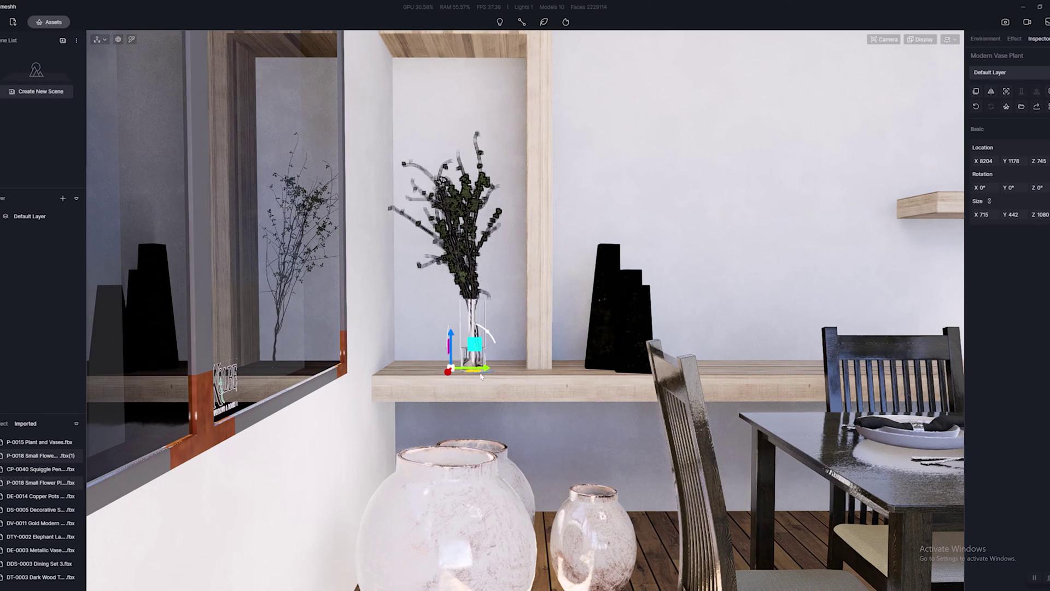
Review the vase plant's placement with the dining table and shelves from the front, and clear the selection
key("s")
key("d")
key("s")
key("d")
key("q")
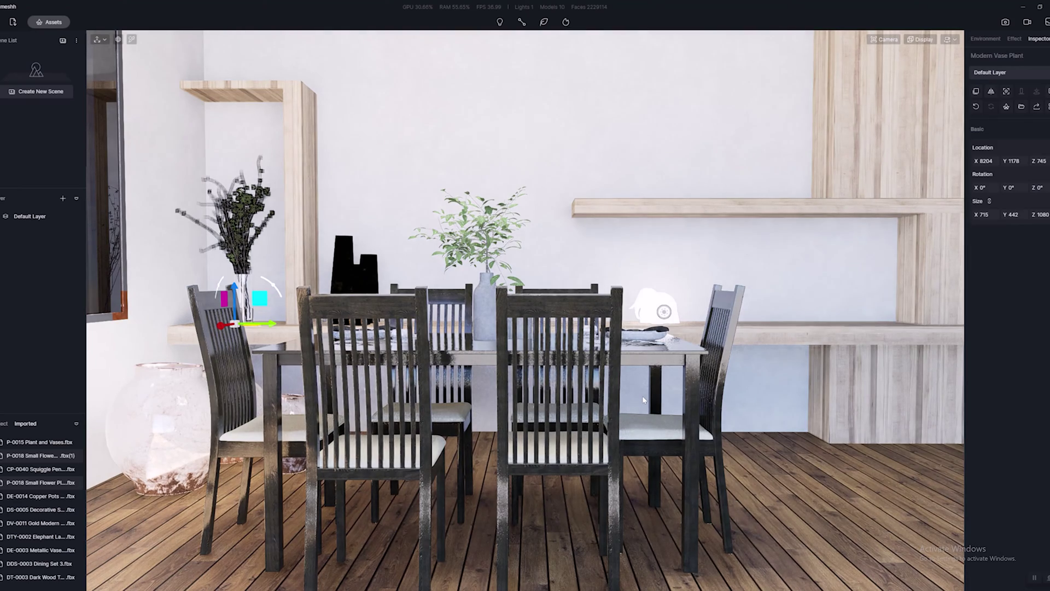
middle_click_drag(643, 400, 691, 375)
key("e")
key("Escape")
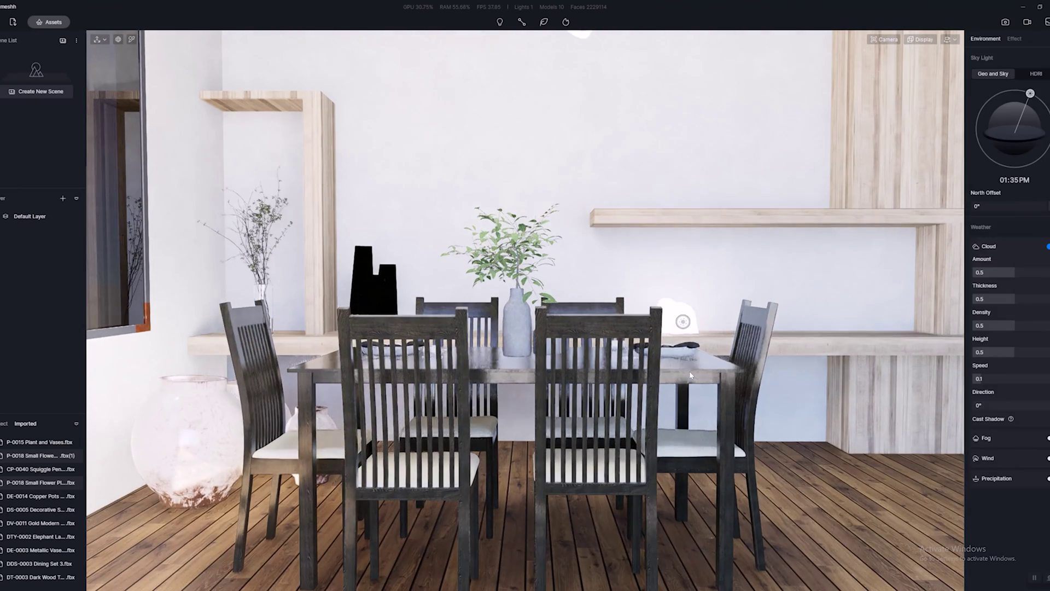
Set the emissive intensity of the elephant lamp's Translucent Paper material to 1 and switch its emission off
key("w")
key("d")
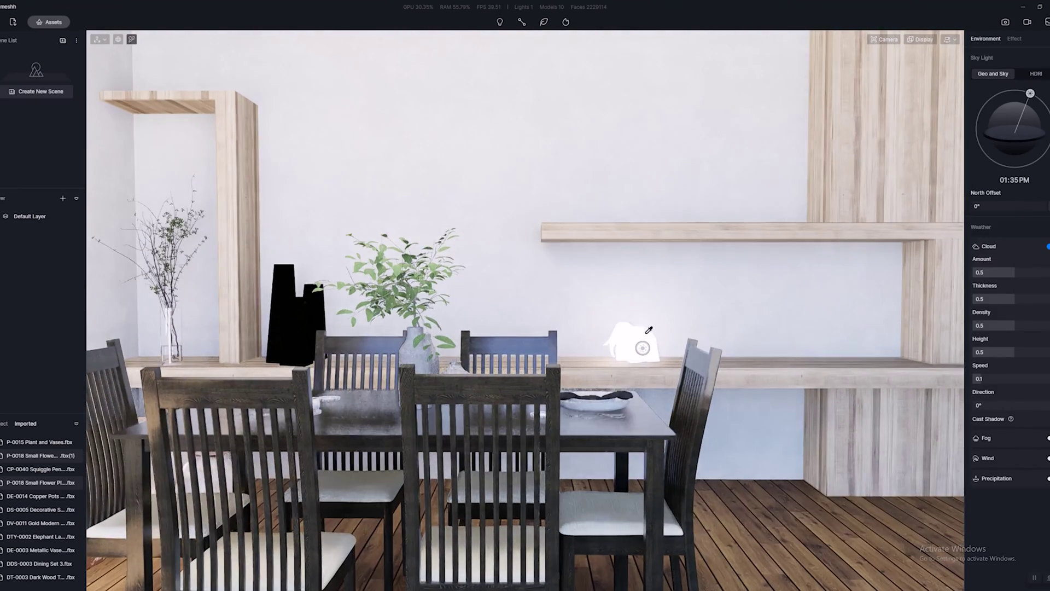
left_click(648, 342)
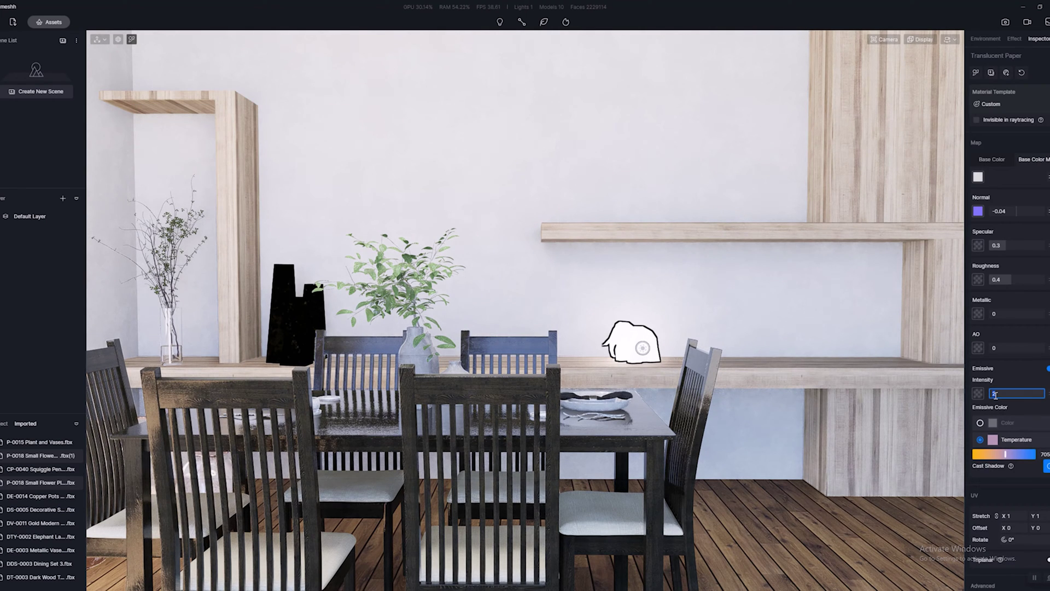
key("Return")
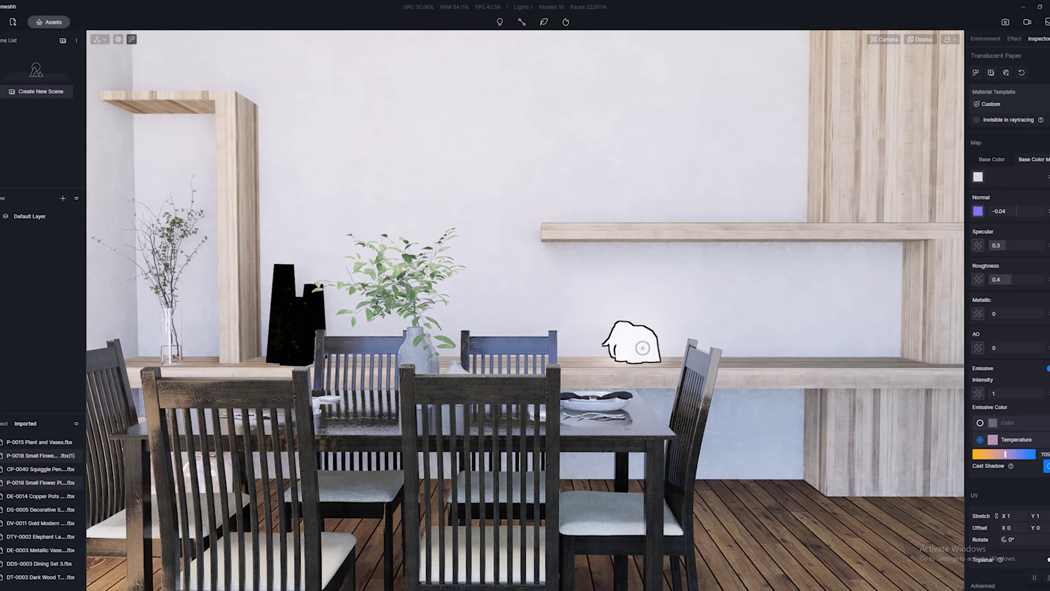
scroll(645, 349, "up", 3)
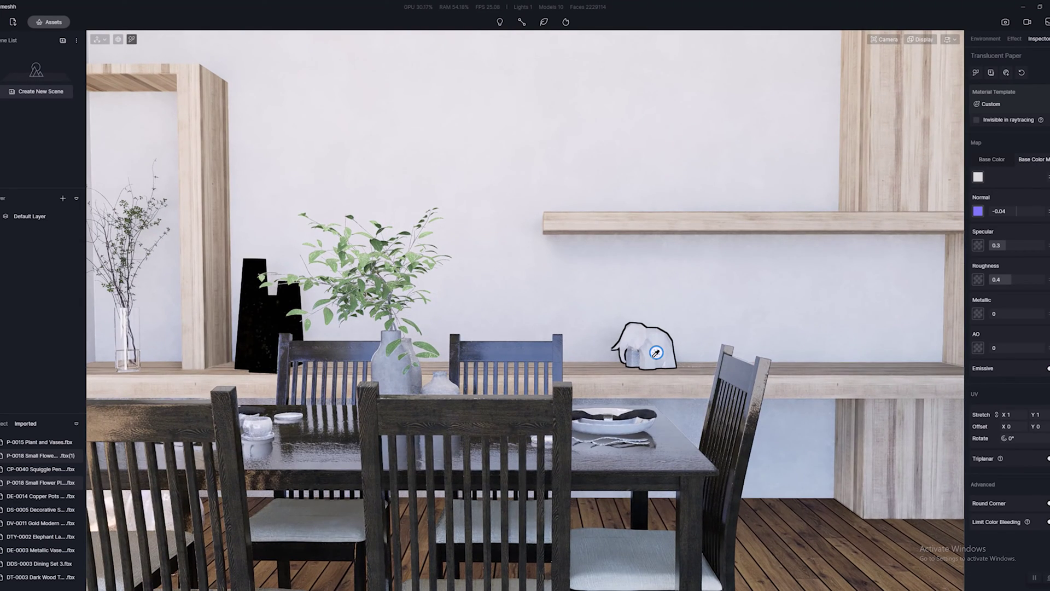
Check the settings of the point light inside the elephant lamp and deselect it
left_click(657, 352)
scroll(627, 318, "down", 3)
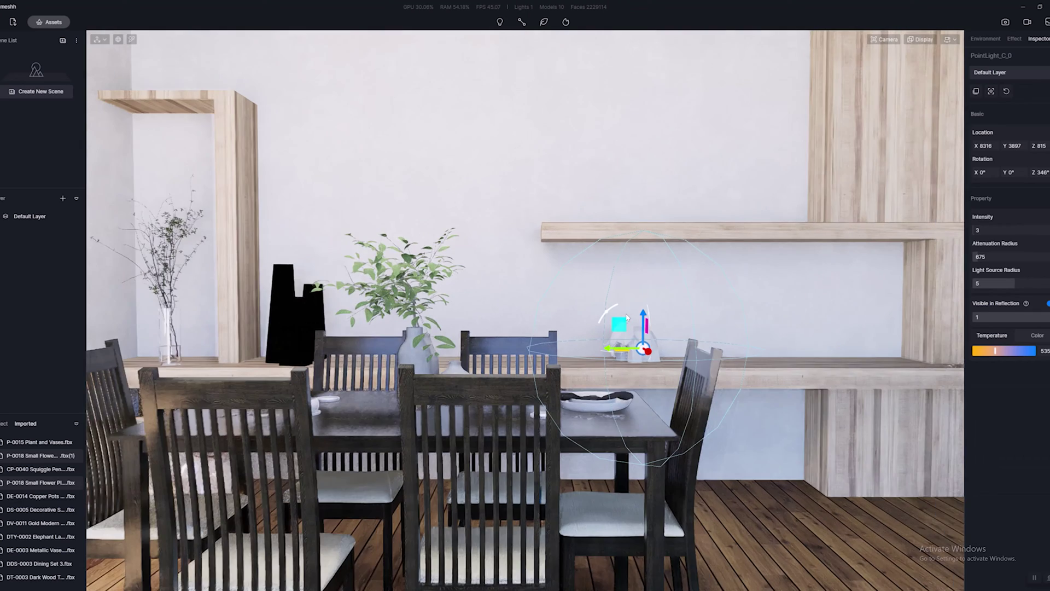
left_click(627, 317)
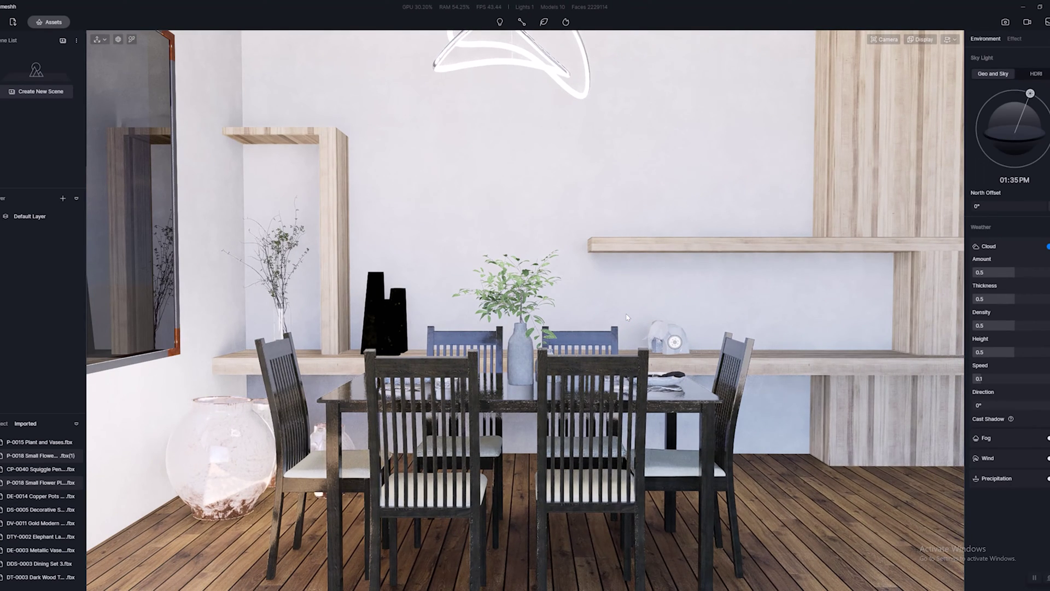
Set the emissive intensity of the squiggle pendant lamp's glowing material to 5
scroll(608, 313, "up", 5)
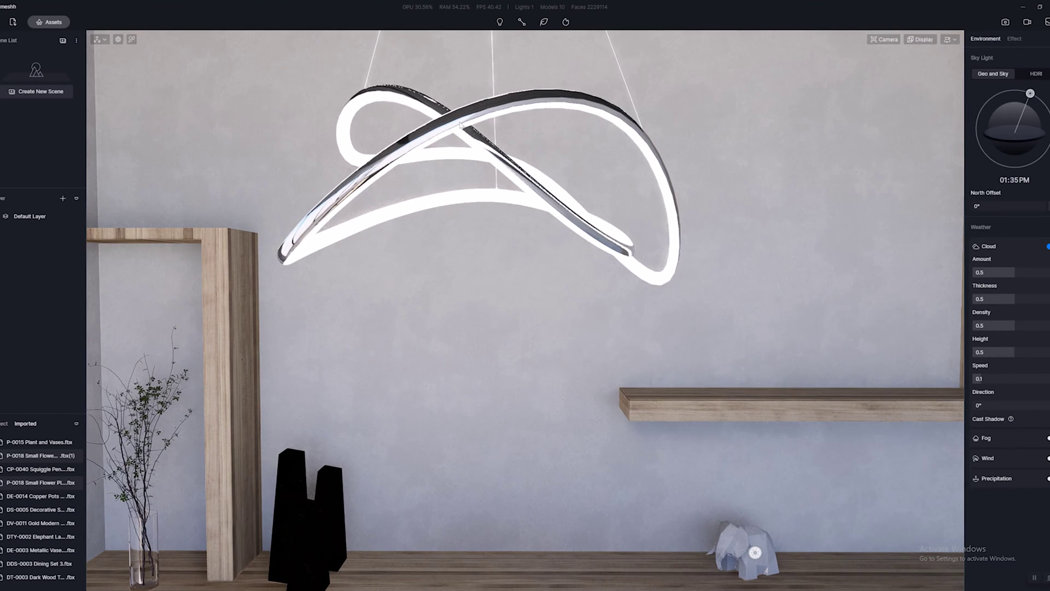
key("i")
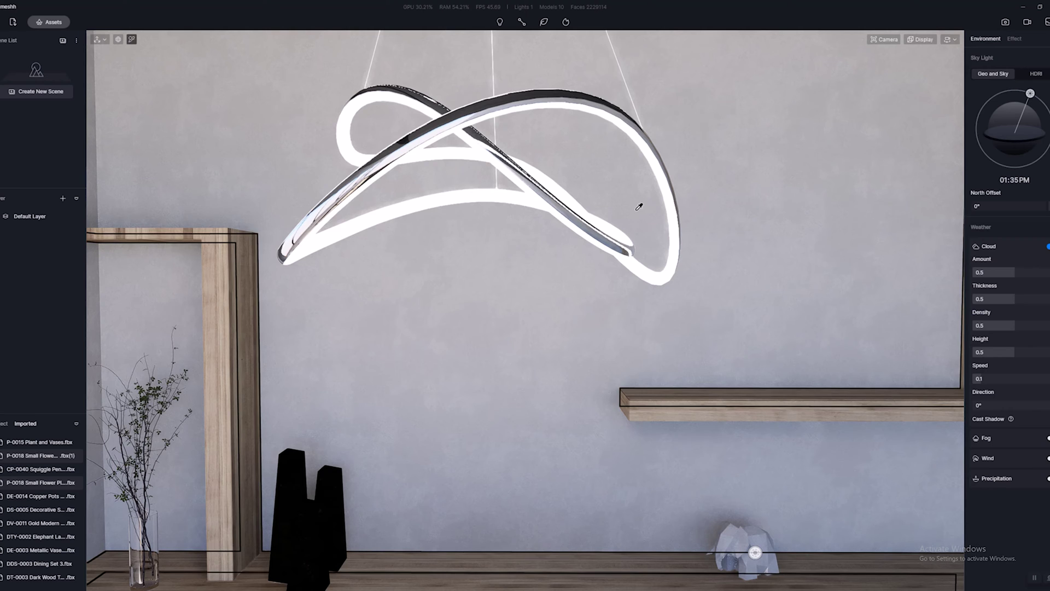
left_click(671, 224)
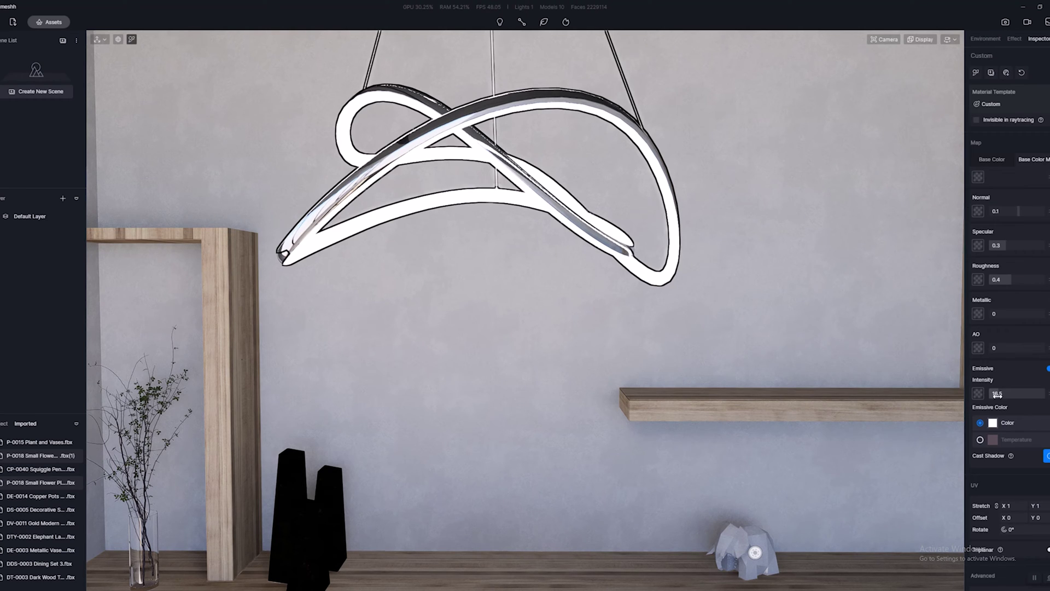
key("Return")
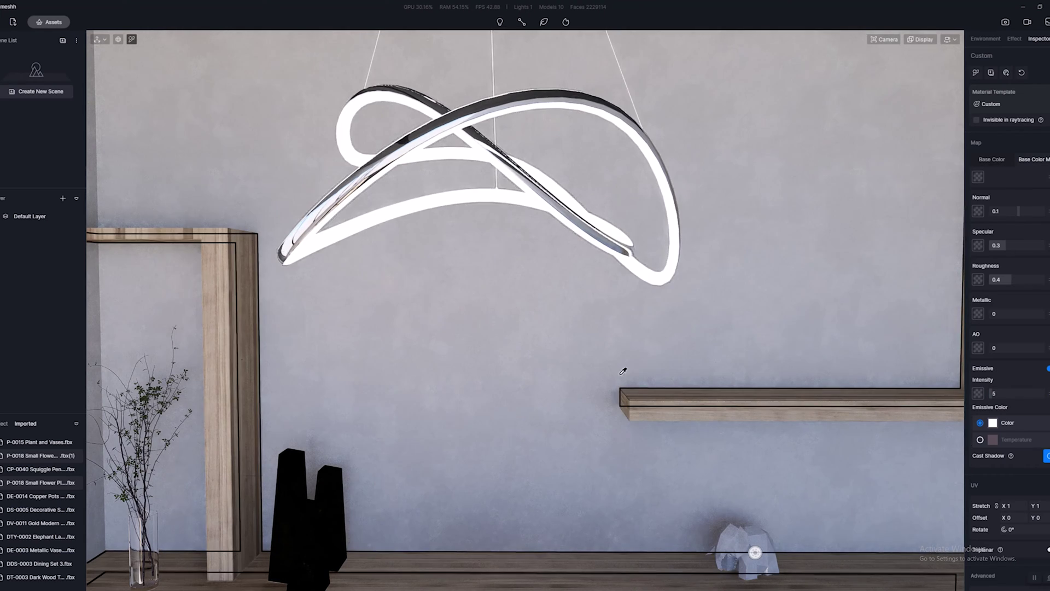
Frame a head-on view of the dining room with the table, pendant lamp, wall shelves and window in the picture
scroll(609, 350, "down", 3)
key("q")
key("q")
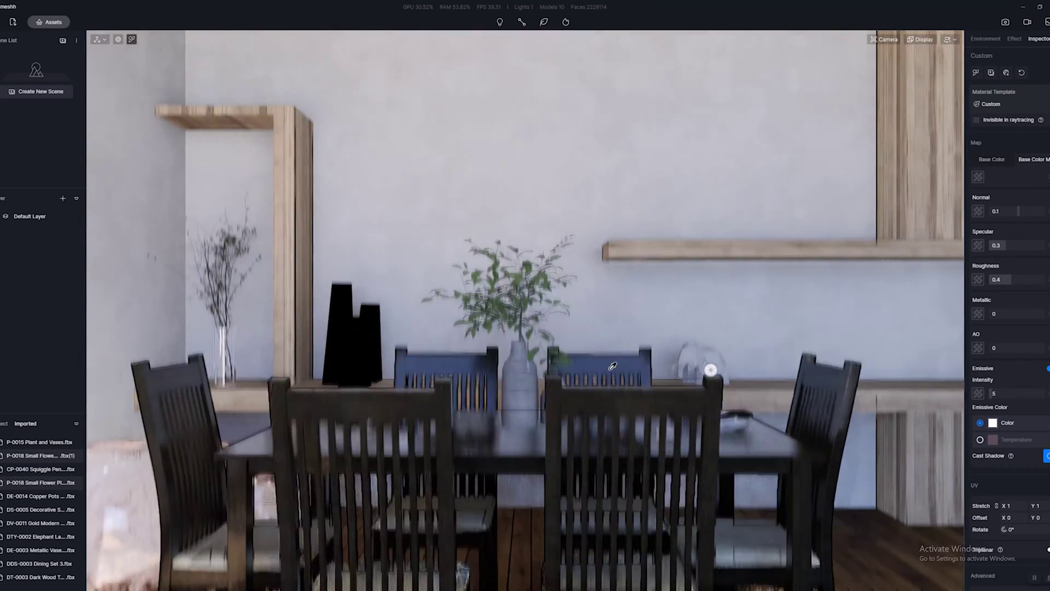
scroll(613, 364, "down", 2)
scroll(613, 366, "down", 2)
scroll(613, 366, "up", 1)
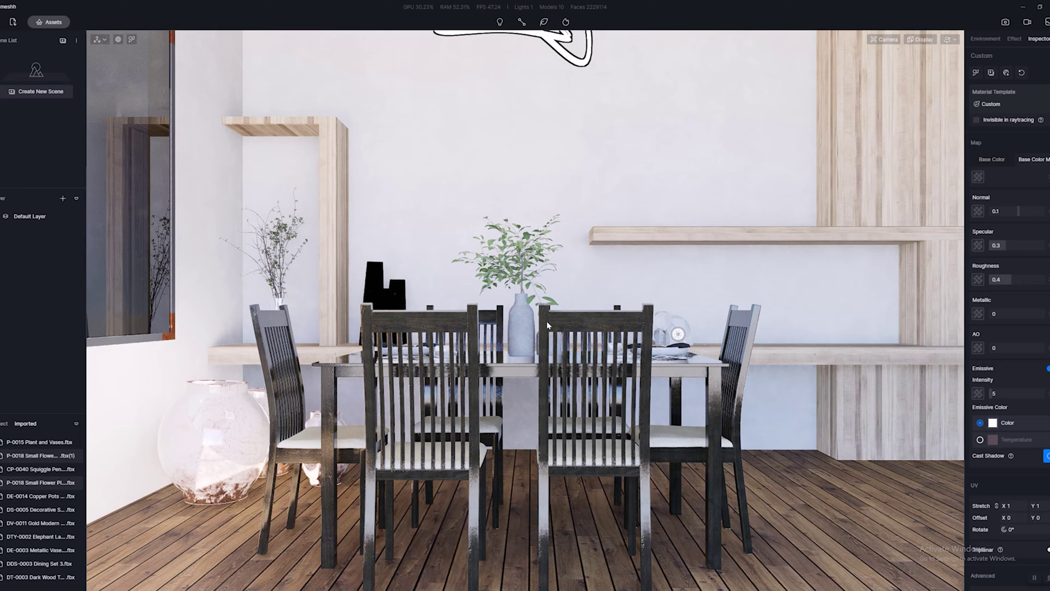
scroll(547, 321, "down", 5)
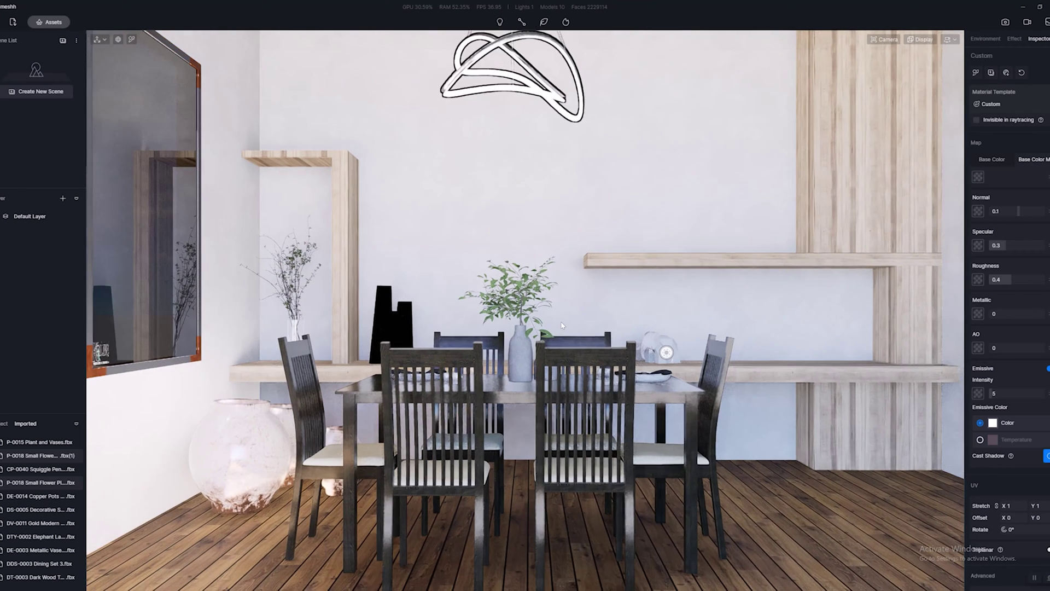
right_click_drag(562, 325, 568, 328)
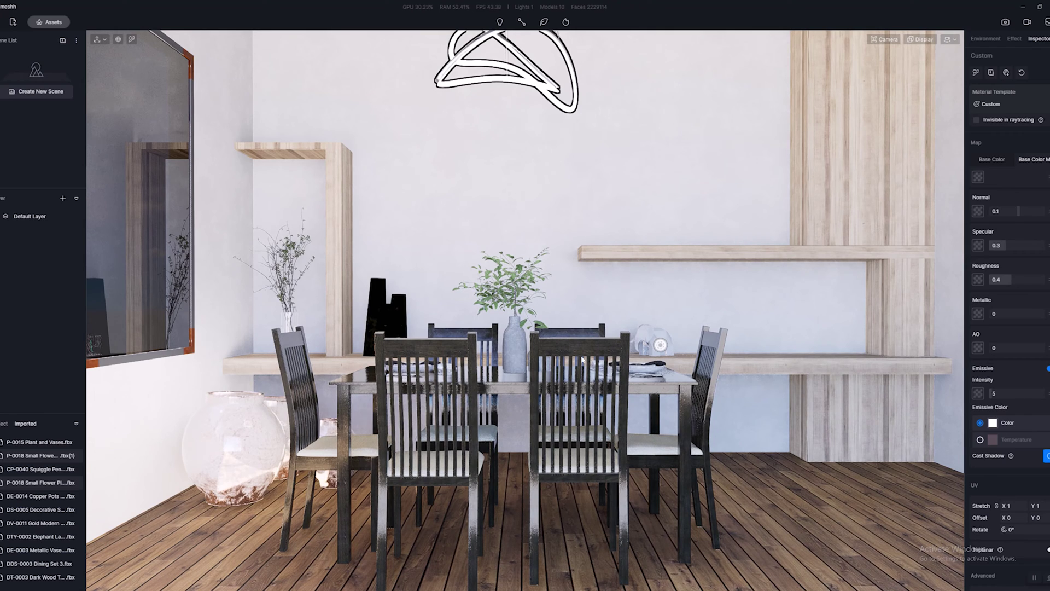
mouse_move(580, 364)
right_mouse_down()
mouse_move(500, 369)
mouse_move(588, 370)
right_mouse_up()
scroll(587, 366, "up", 3)
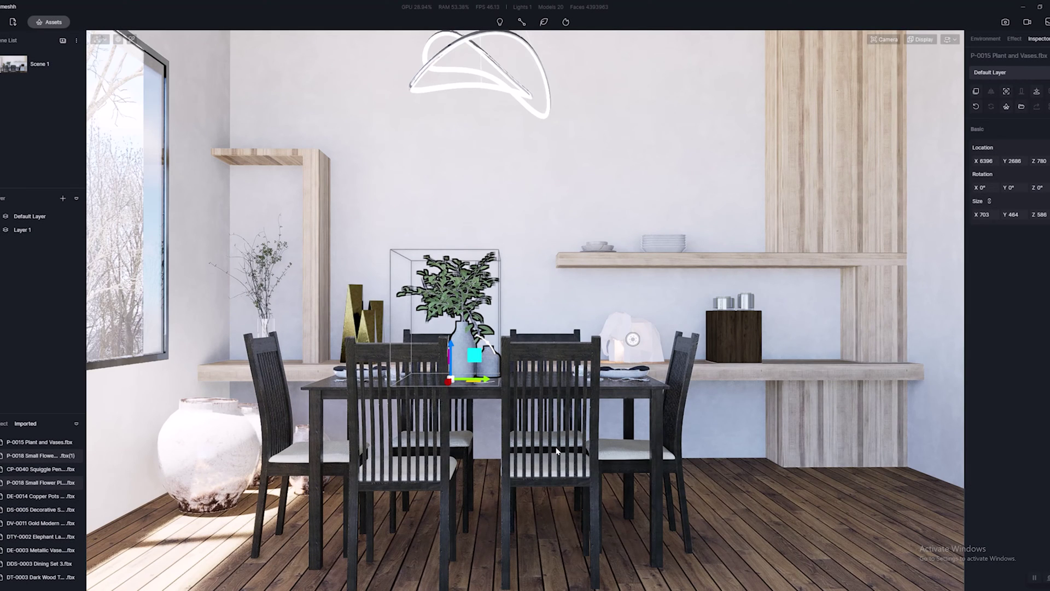
Inspect the trees outside the window, including the Dead tree 02 model, and return to the Scene 1 view
right_click_drag(590, 390, 520, 376)
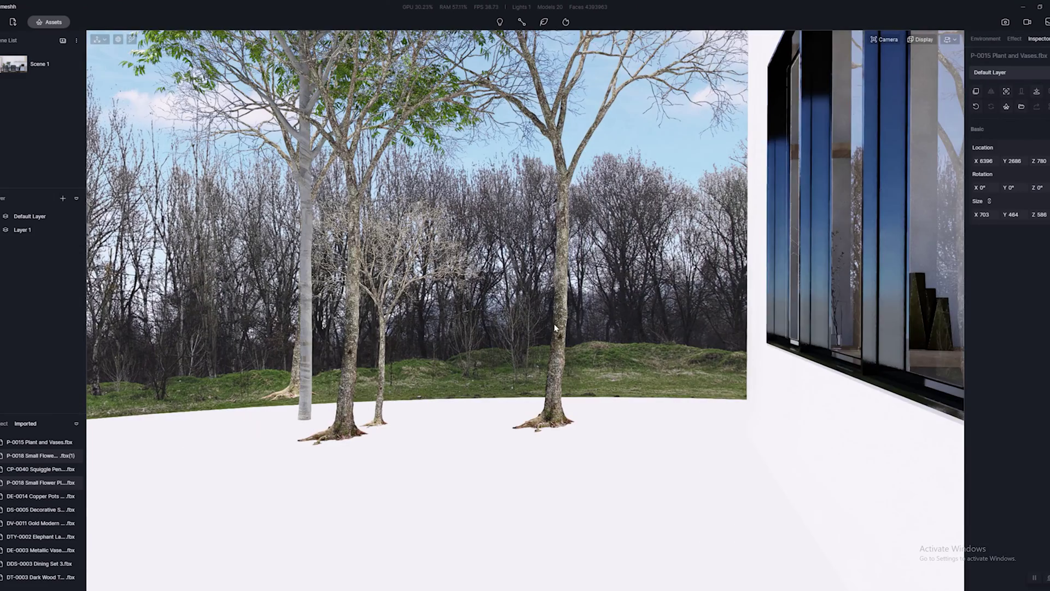
double_click(555, 328)
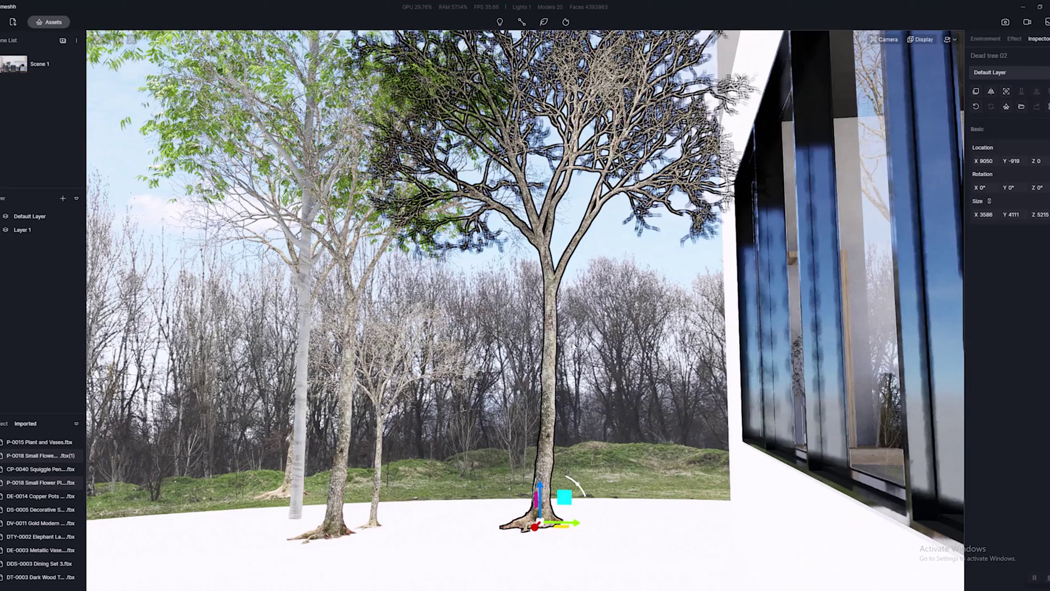
right_click_drag(574, 346, 682, 429)
scroll(694, 414, "up", 3)
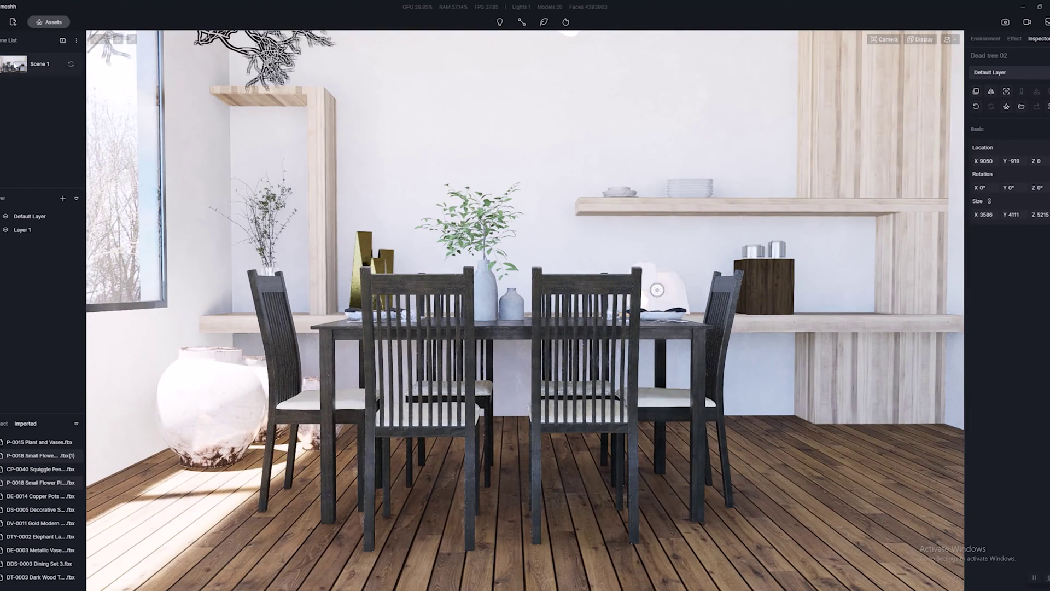
left_click(15, 65)
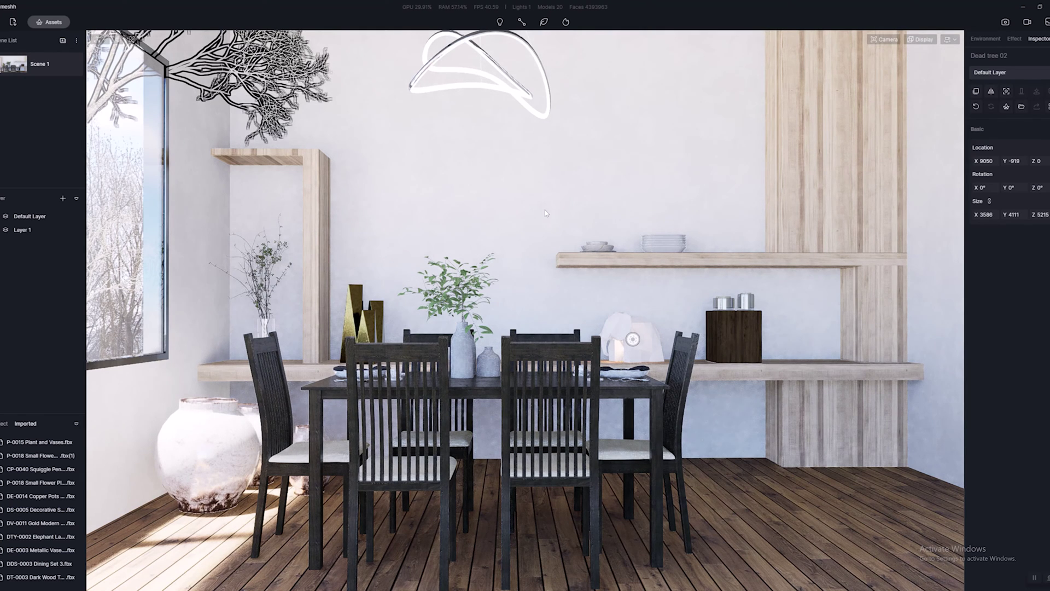
Switch the sky light to the Midday HDRI and enable its sun
left_click(986, 41)
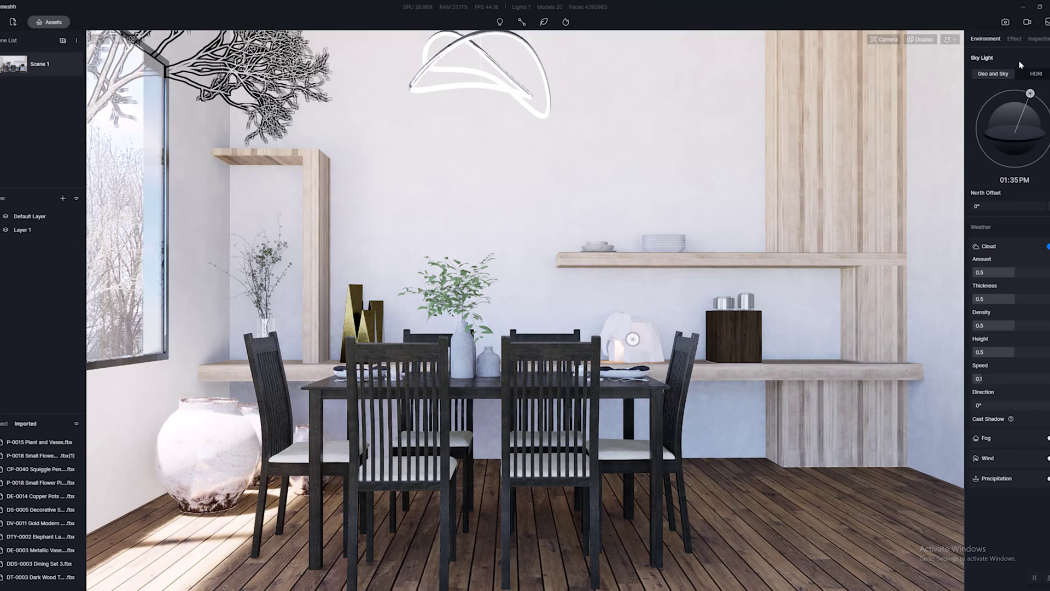
left_click(1036, 73)
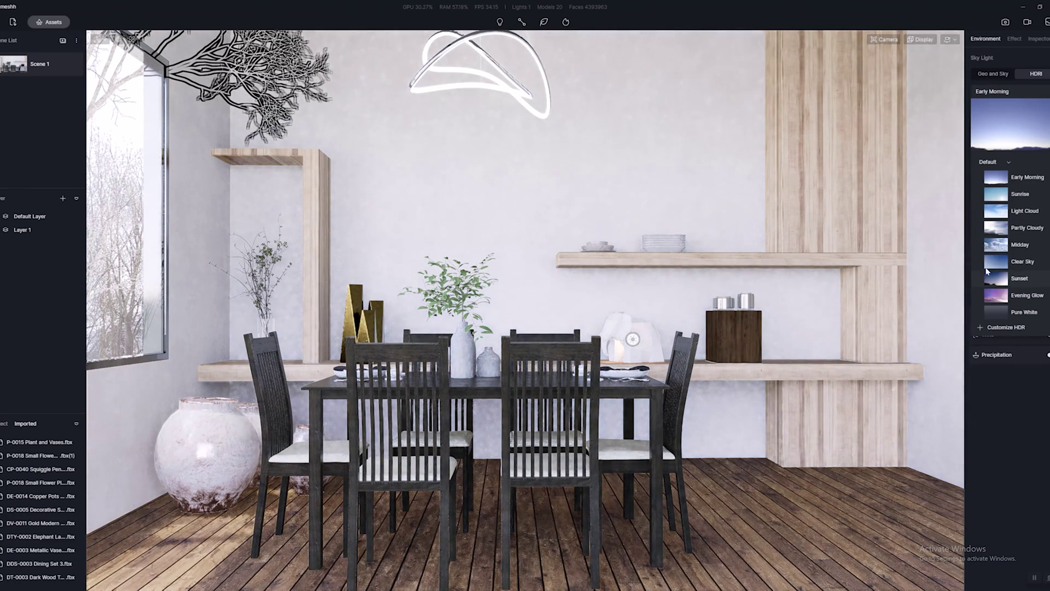
left_click(995, 251)
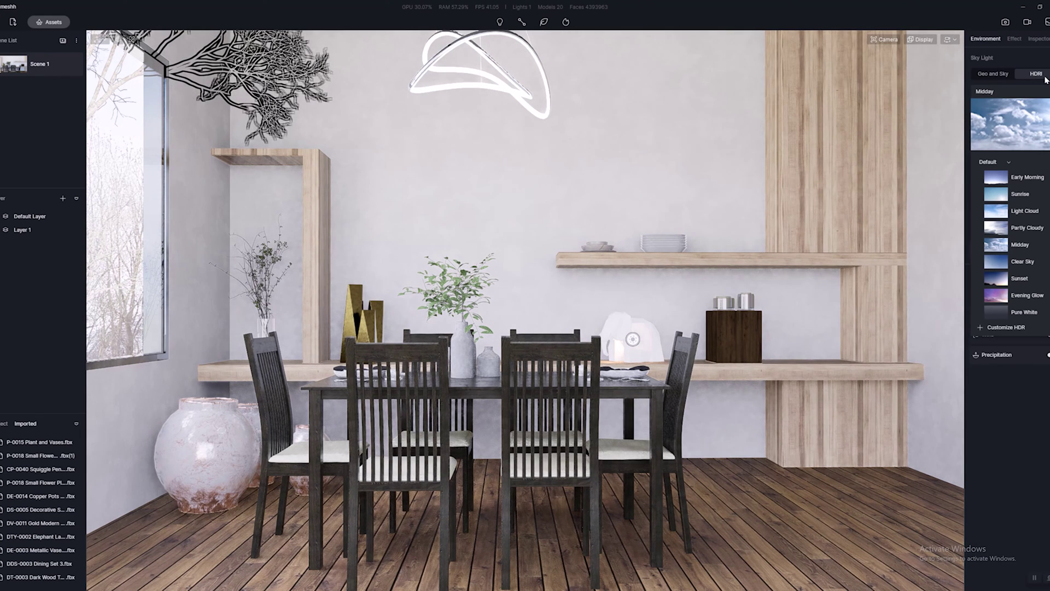
left_click(1044, 92)
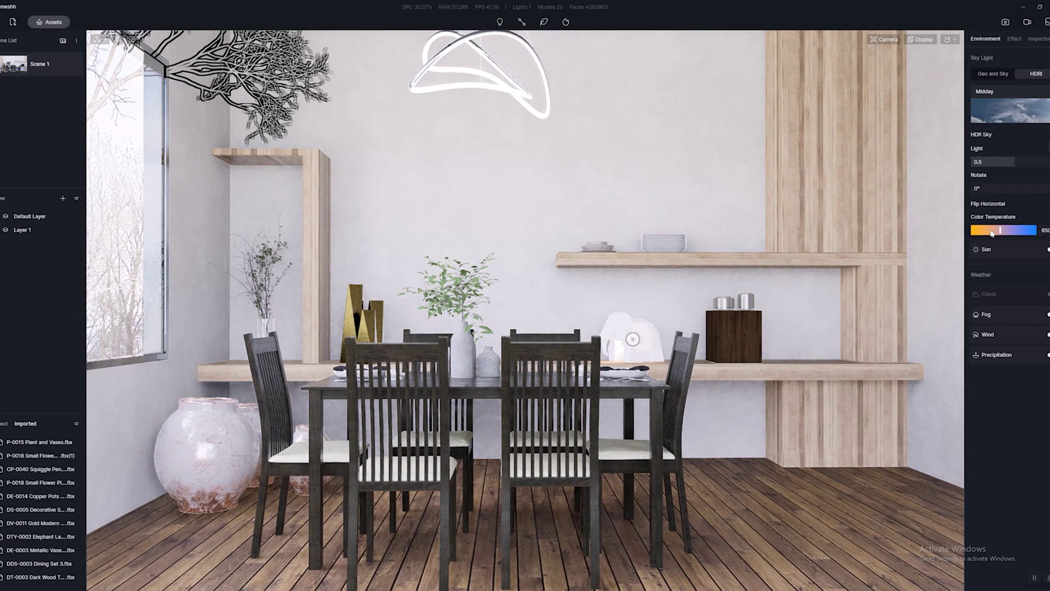
left_click(1047, 248)
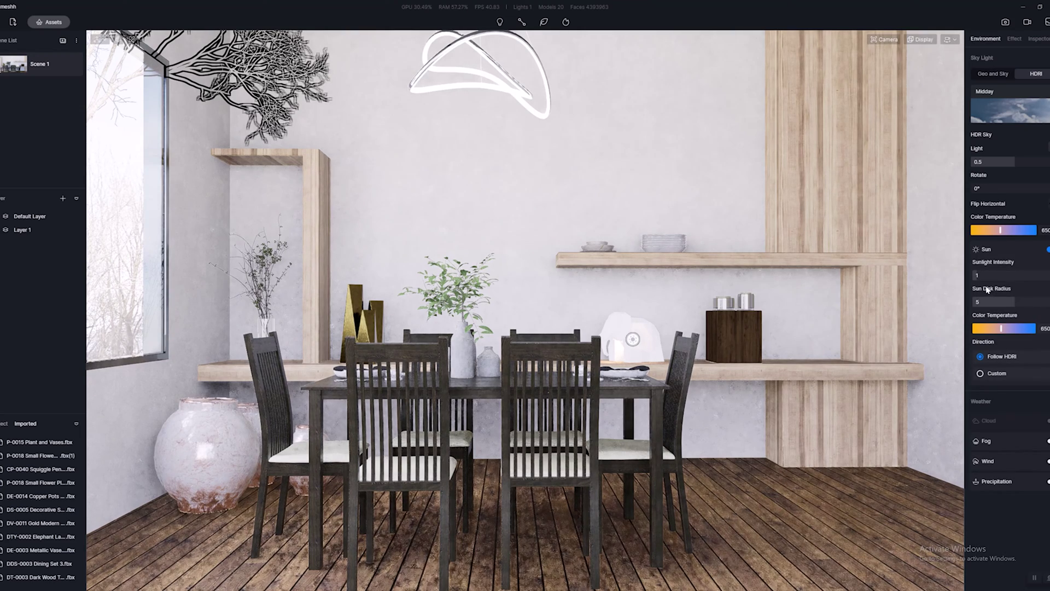
Rotate the Midday HDRI sky to 240.6° and set its light to 0.88
left_click_drag(980, 189, 1031, 188)
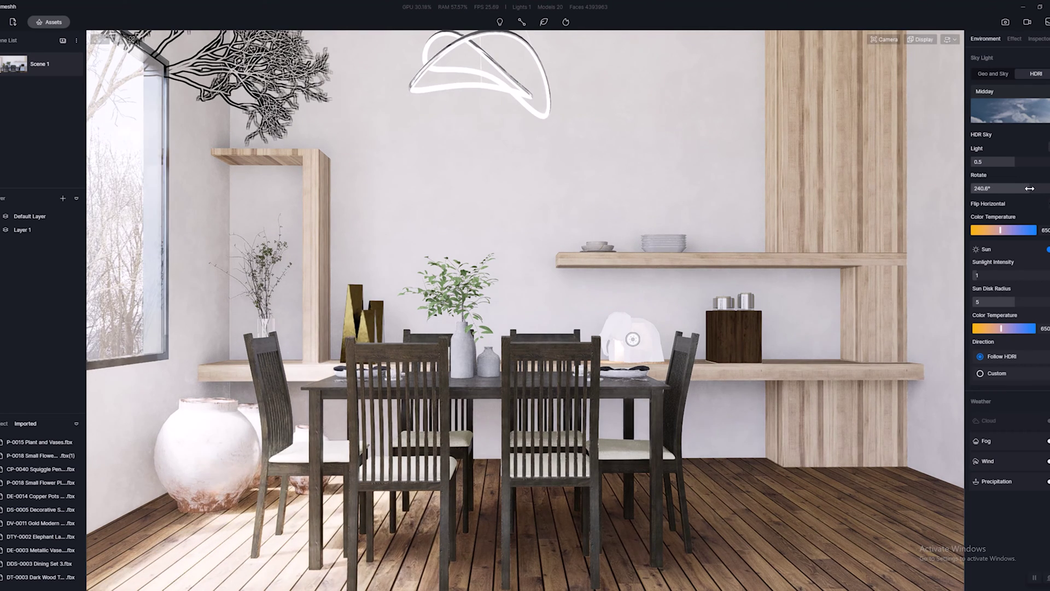
key("a")
key("d")
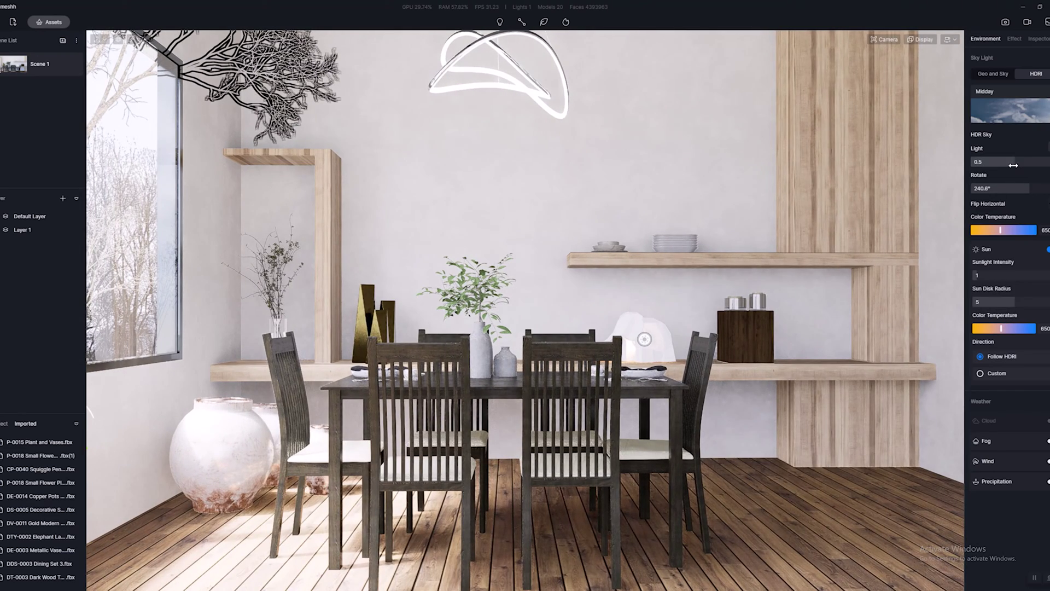
left_click_drag(1026, 164, 1045, 164)
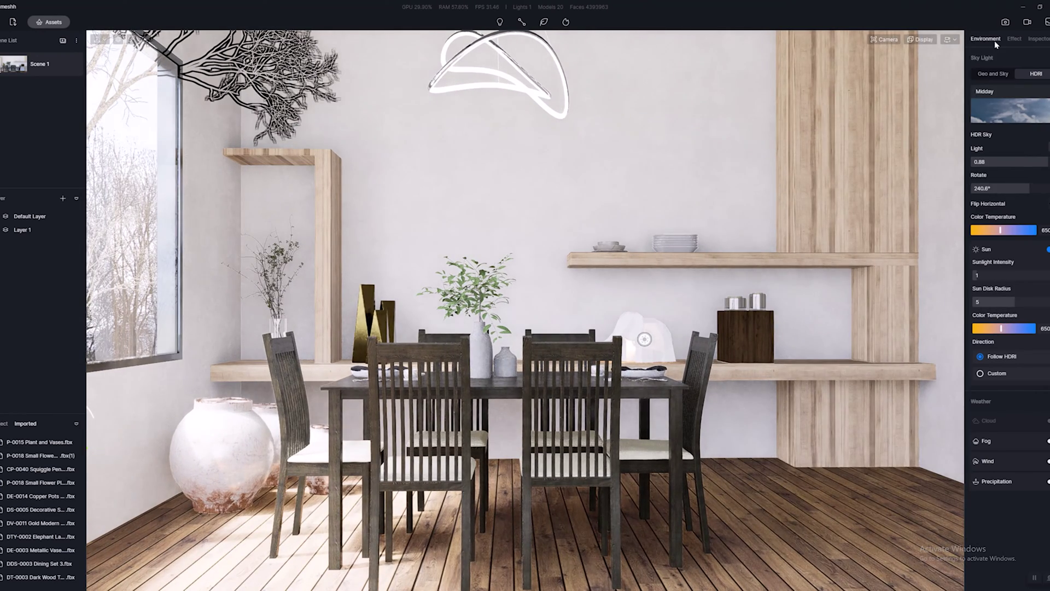
Turn off auto exposure in the post-processing effects and set the exposure to -0.08
left_click(1015, 38)
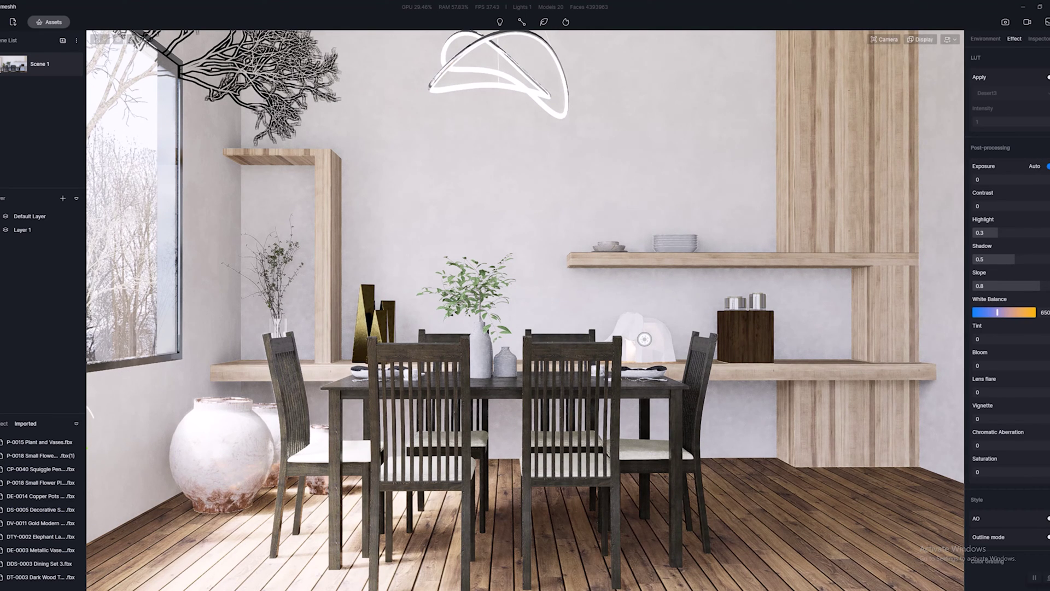
left_click(1049, 166)
right_click_drag(776, 235, 754, 239)
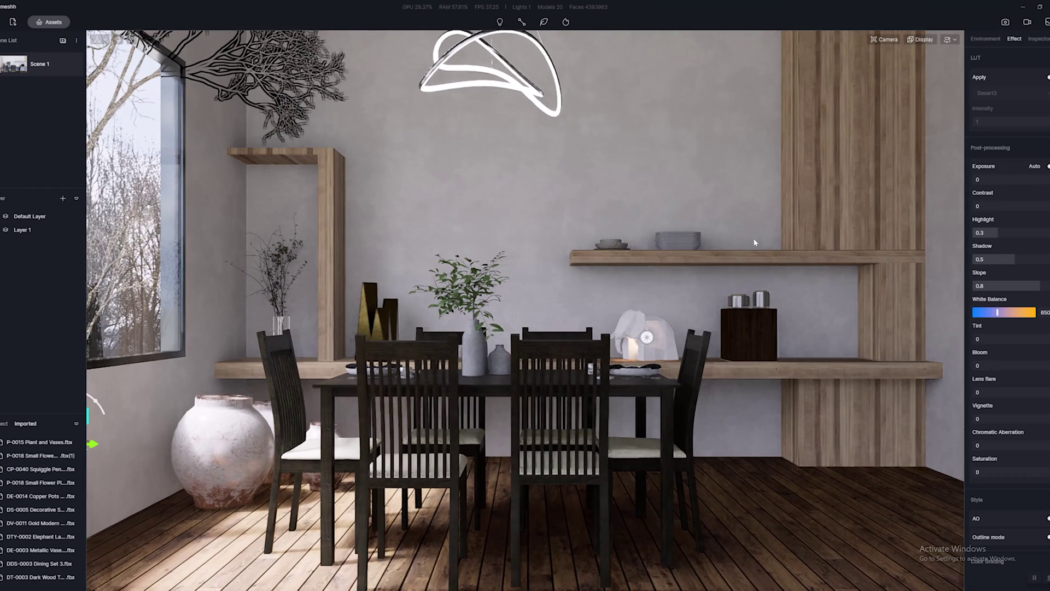
left_click_drag(976, 178, 1013, 180)
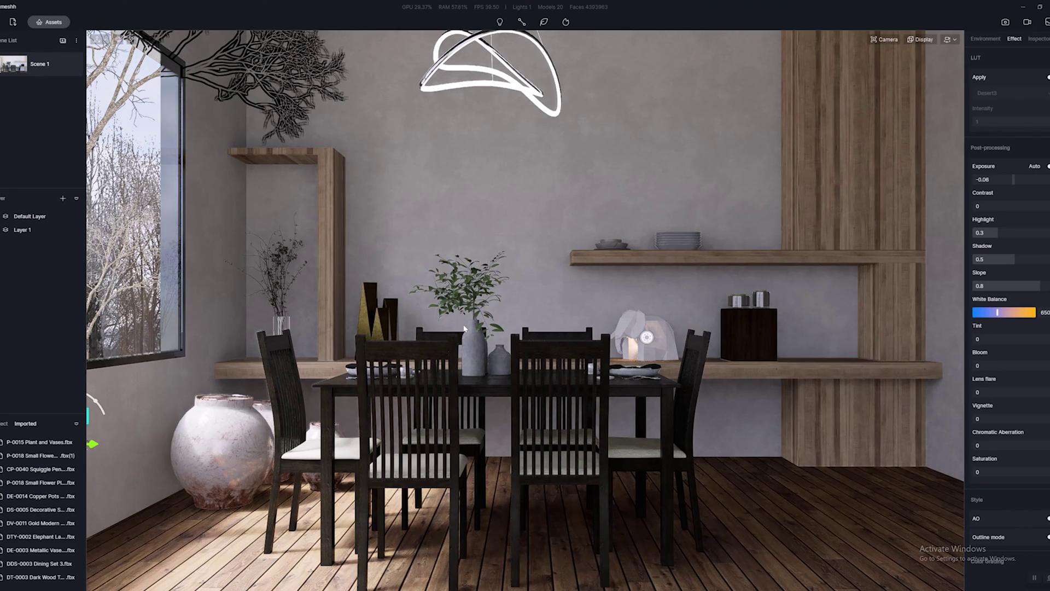
Reframe the dining room with the window and full pendant lamp in the picture and update Scene 1 with this view
scroll(476, 329, "down", 2)
scroll(473, 326, "up", 3)
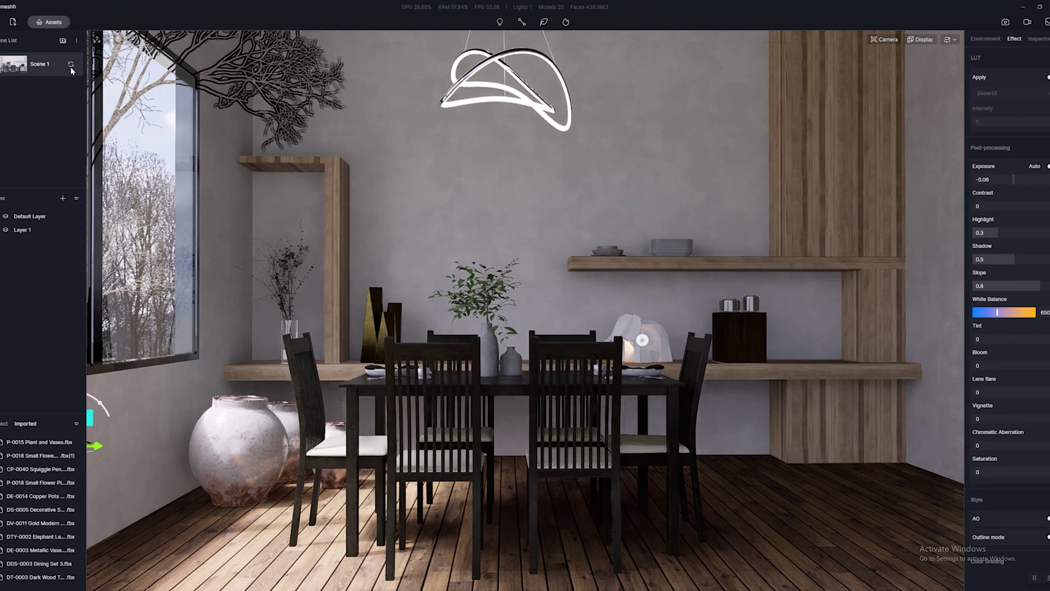
left_click(70, 66)
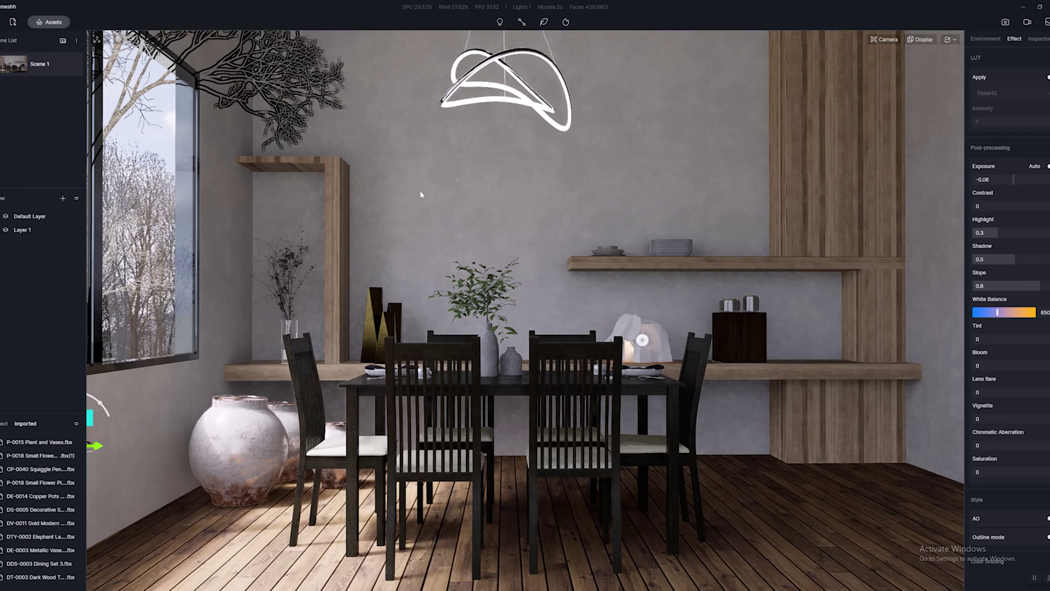
key("d")
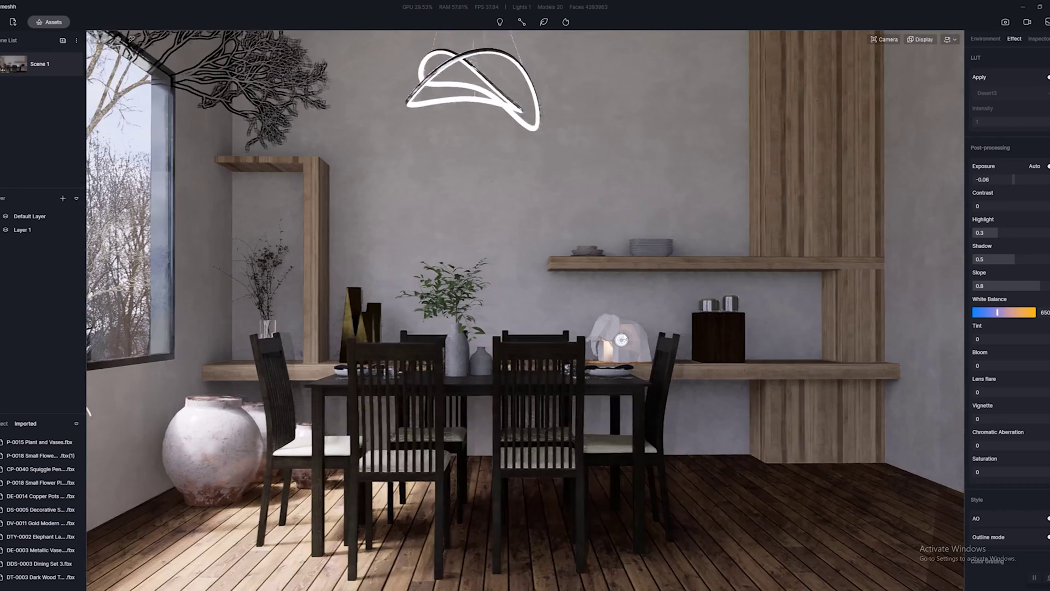
key("a")
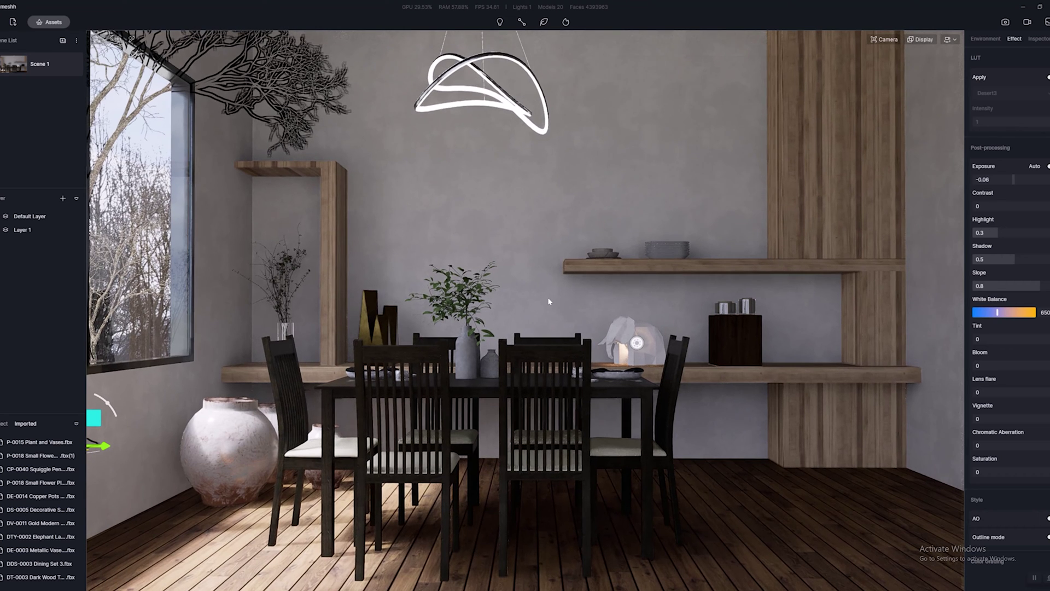
mouse_move(71, 68)
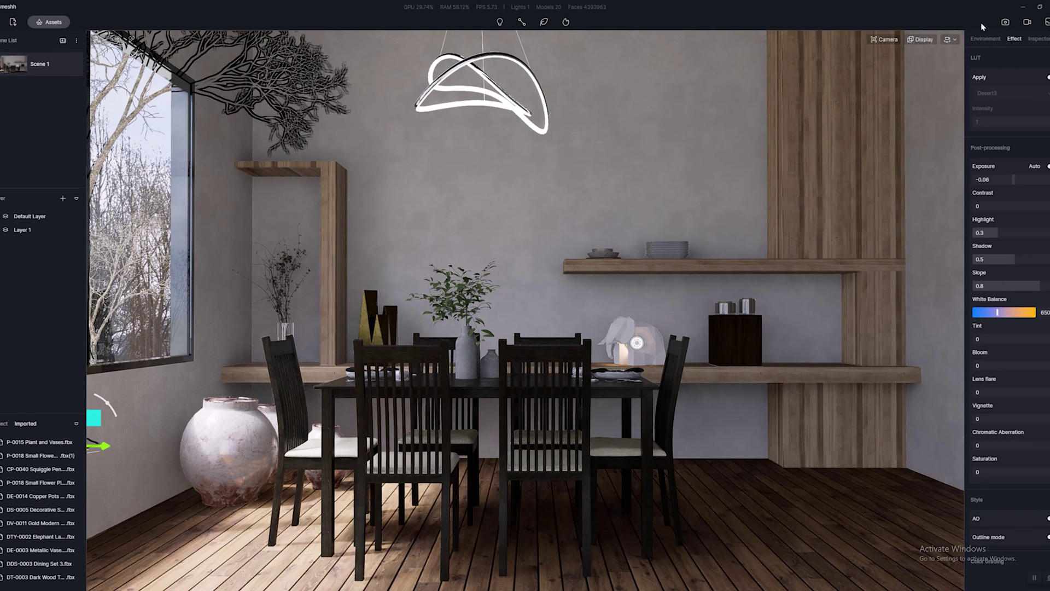
Place a point light at the squiggle pendant lamp and lower it to Z 2155
key("1")
key("2")
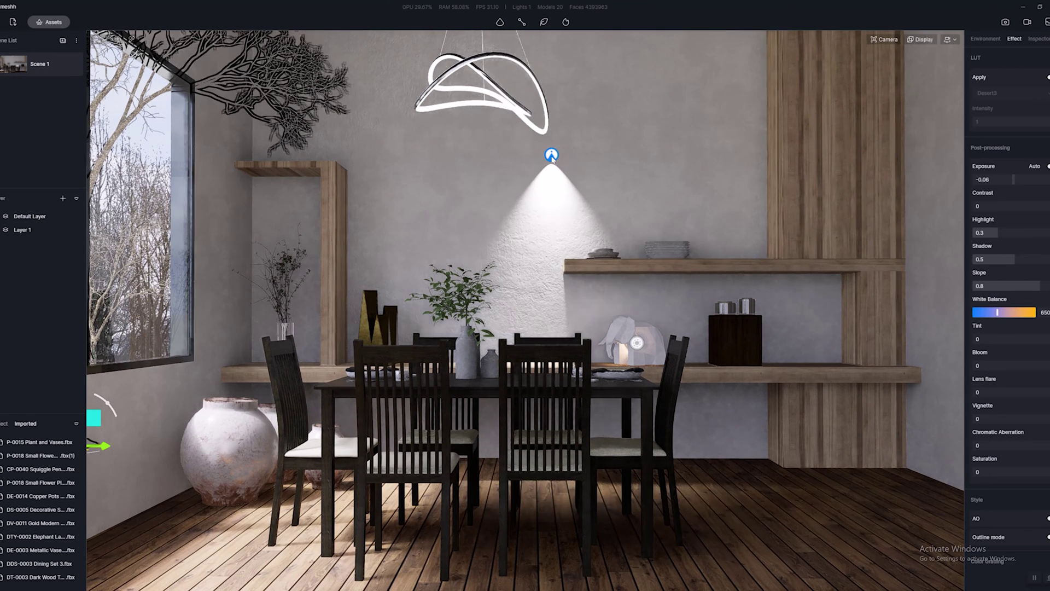
key("1")
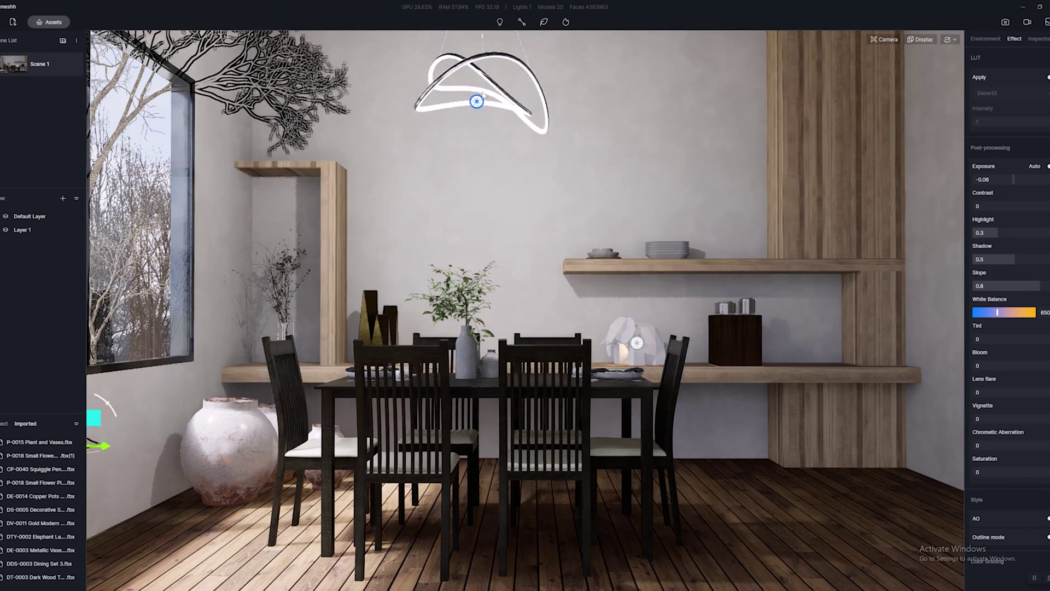
left_click(488, 98)
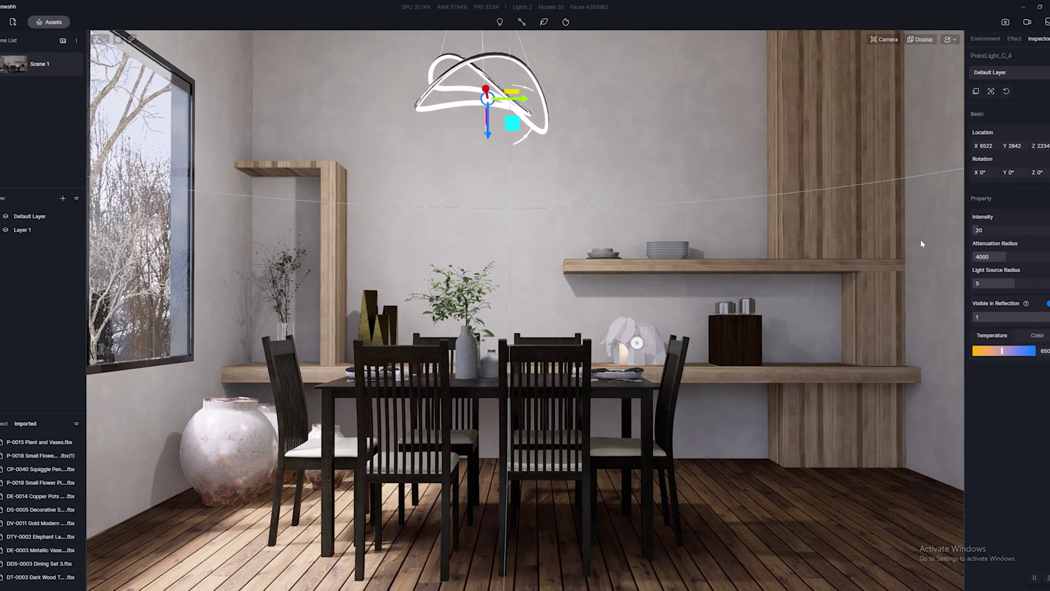
left_click_drag(490, 139, 489, 154)
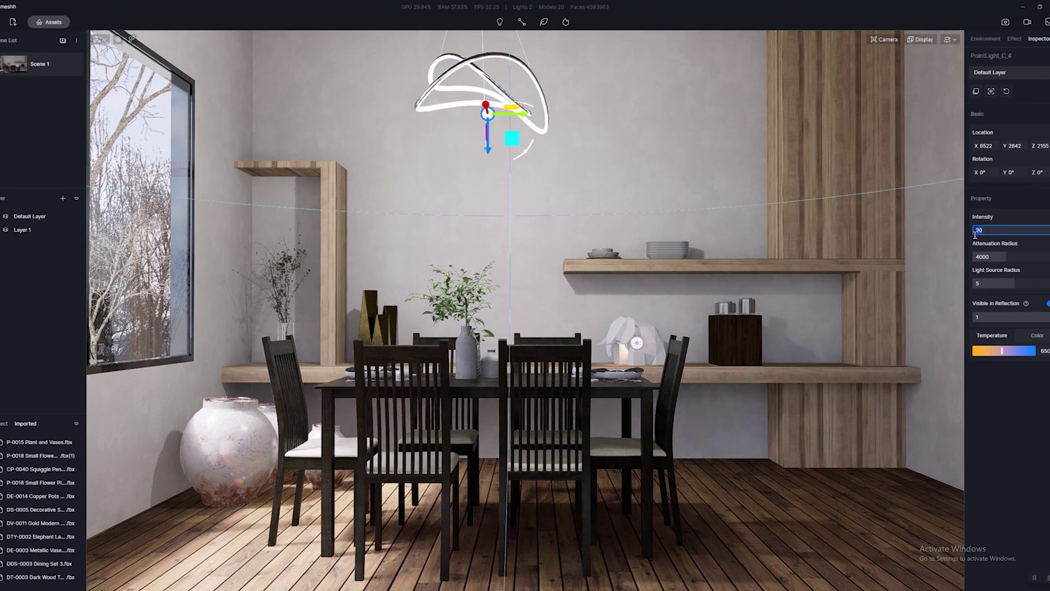
Set the pendant point light's intensity to 10 and its attenuation radius to 6478
type("0")
key("Return")
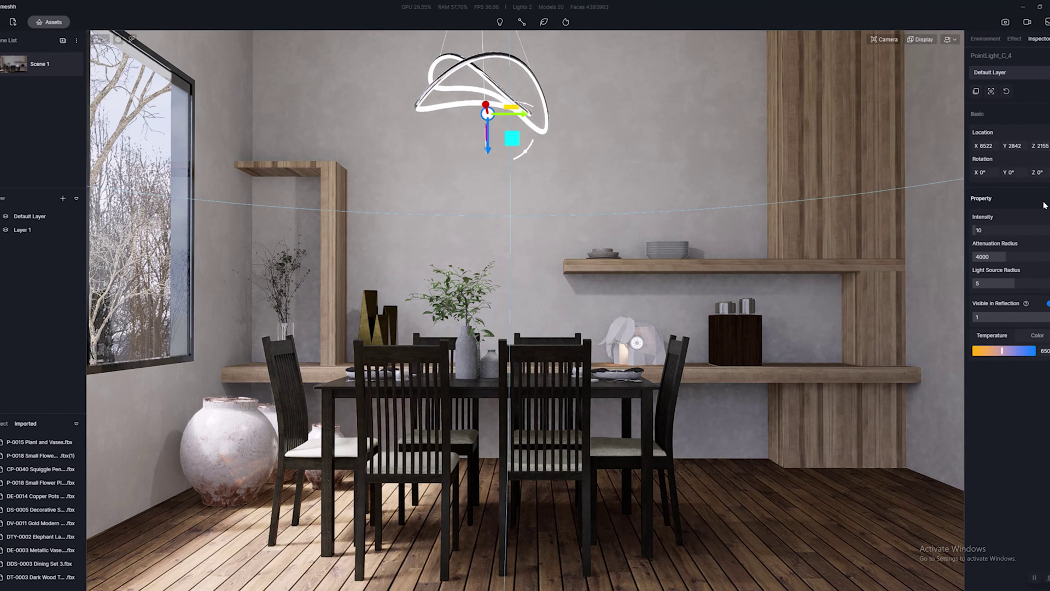
left_click_drag(994, 257, 1028, 261)
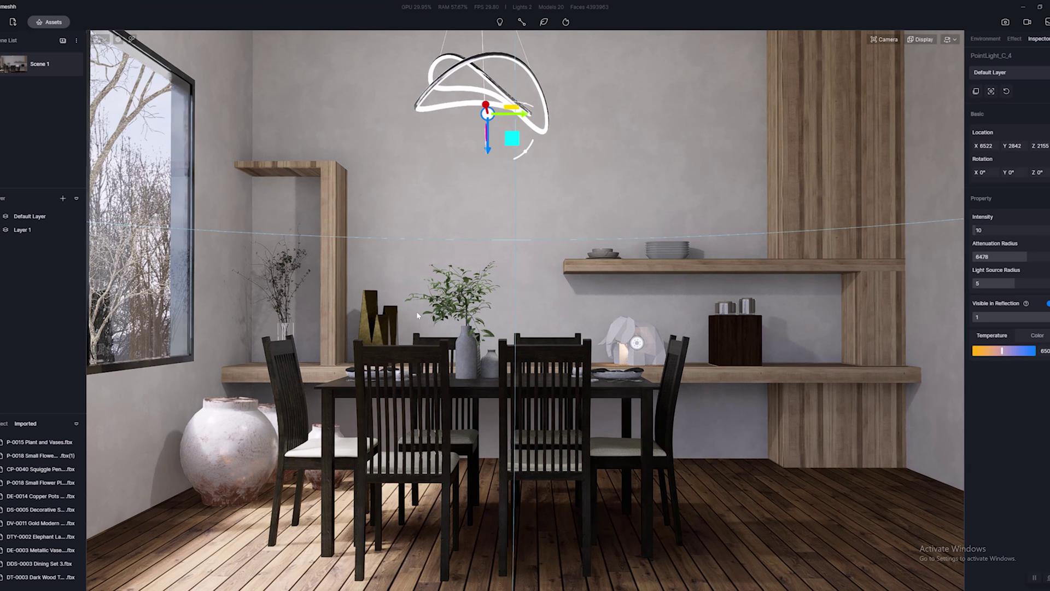
Place four spotlights on the ceiling around the pendant lamp's mount
left_click(501, 22)
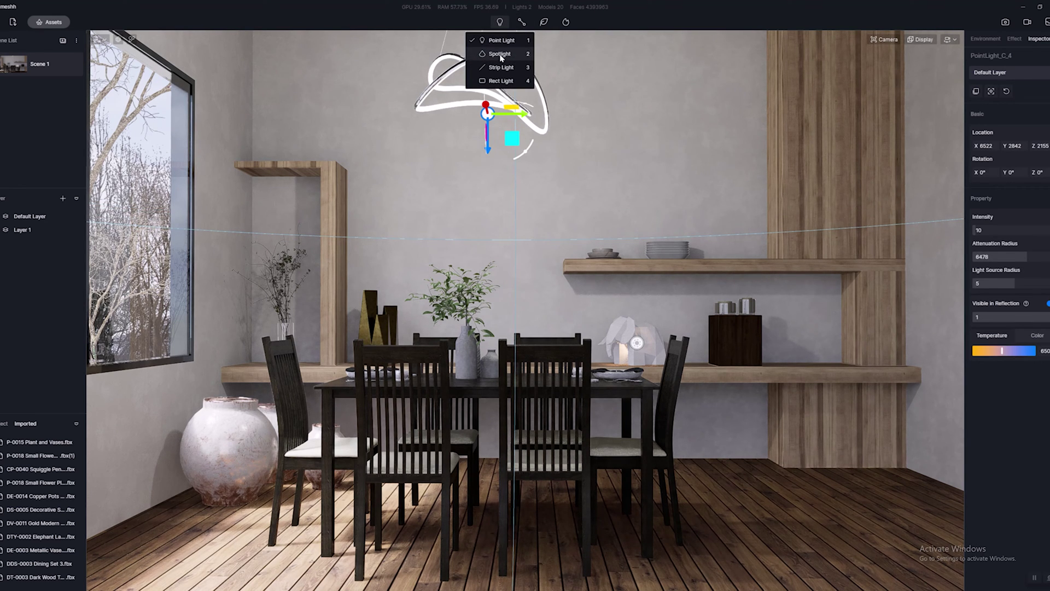
left_click(501, 54)
right_click_drag(502, 55, 405, 439)
left_click(445, 390)
right_click_drag(801, 368, 692, 405)
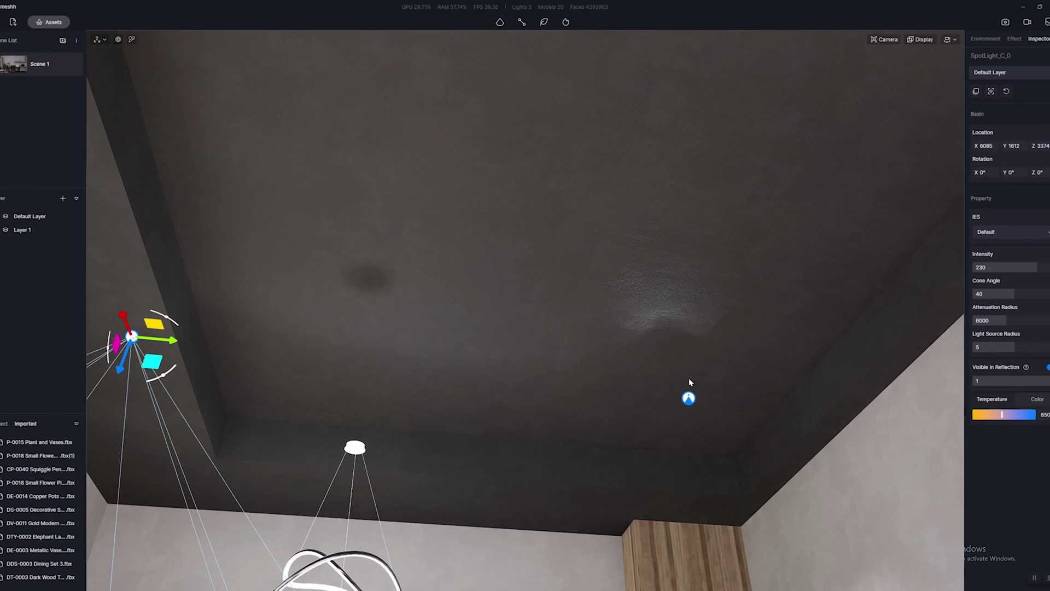
left_click(688, 395)
left_click(213, 128)
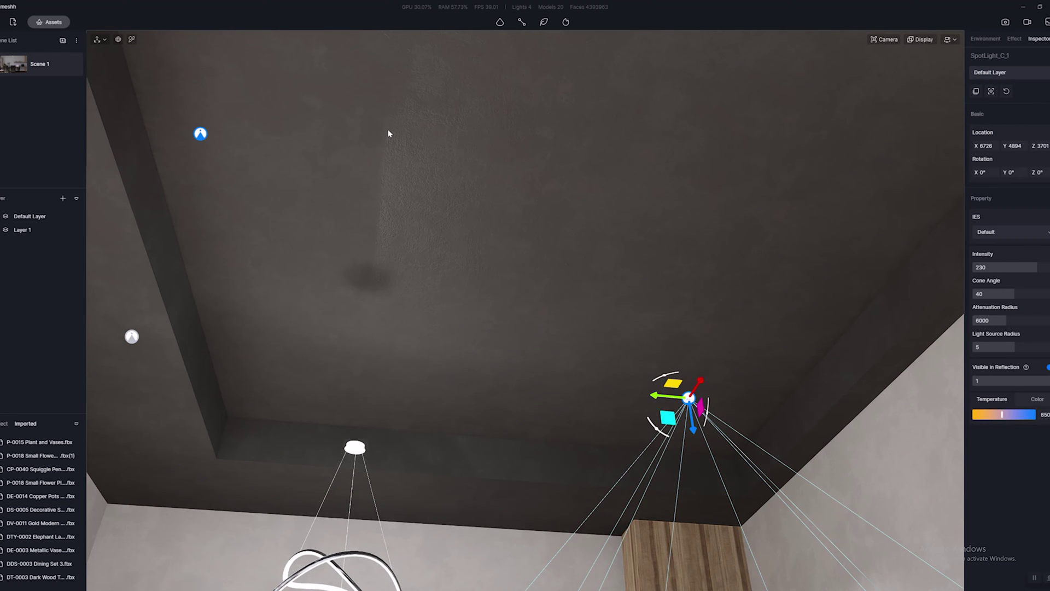
left_click(680, 154)
Select all four ceiling spotlights together and set their intensity to 33
right_click_drag(683, 160, 575, 98)
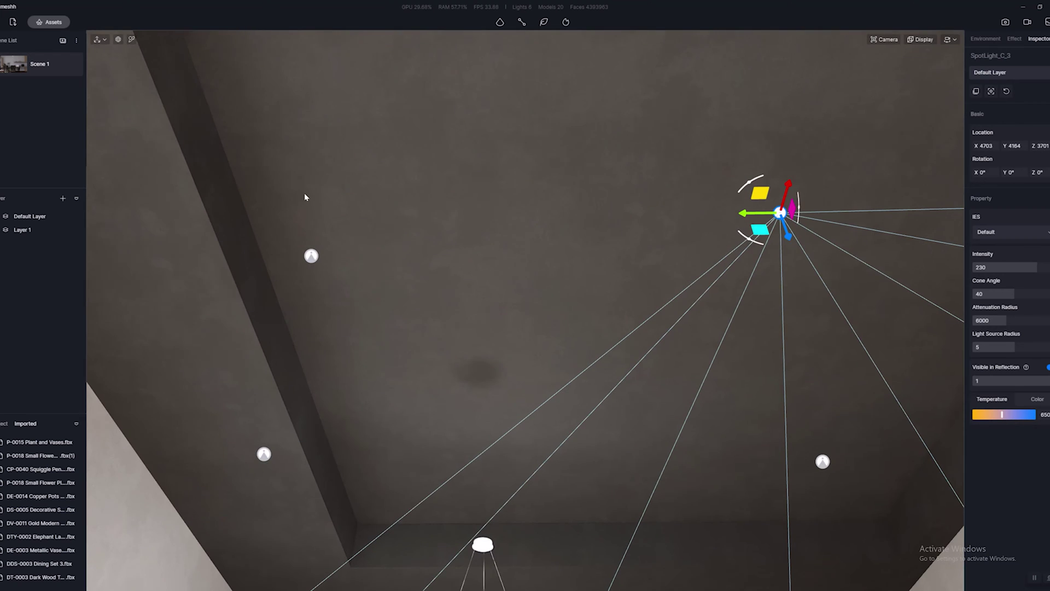
left_click_drag(232, 237, 849, 520)
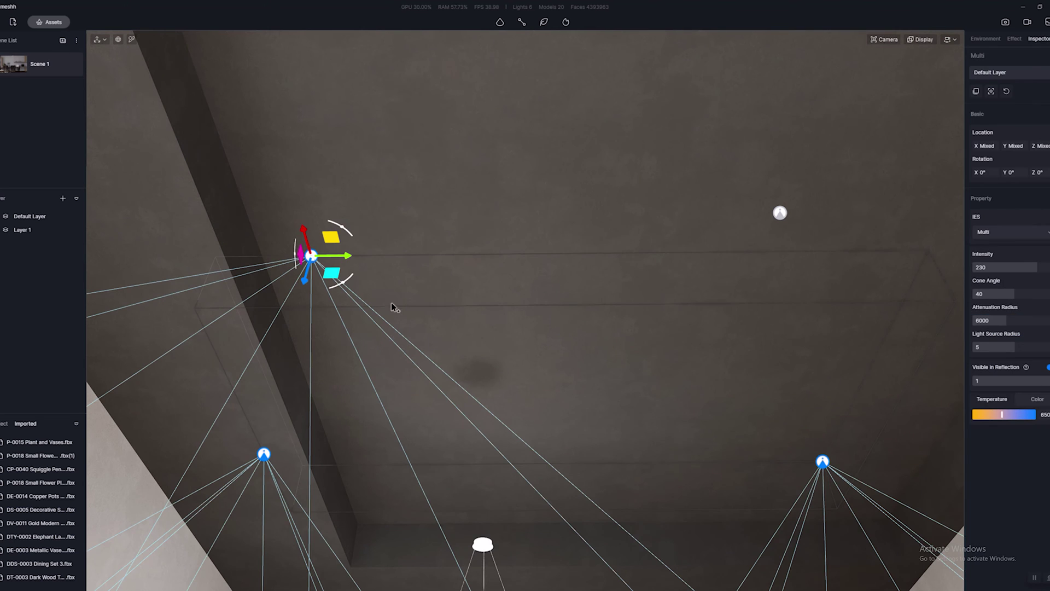
left_click_drag(171, 143, 851, 461)
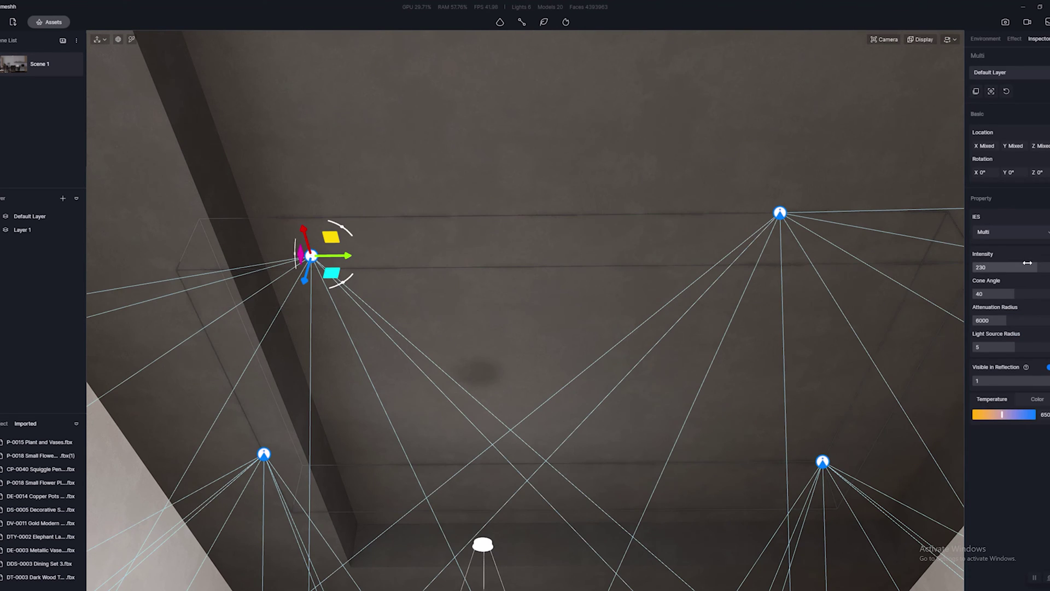
left_click_drag(1008, 262, 996, 264)
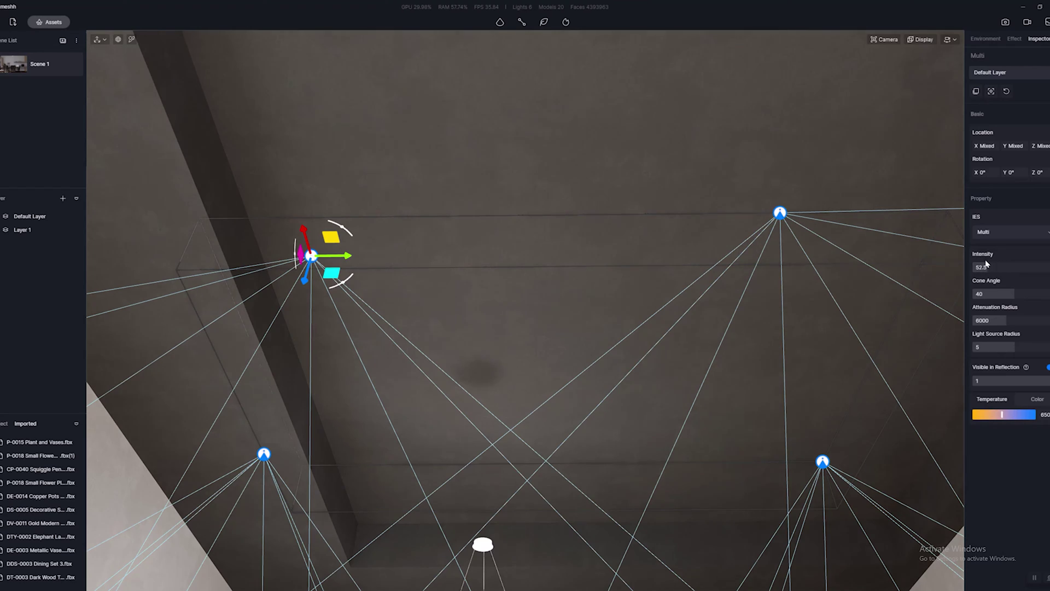
right_click_drag(759, 187, 700, 470)
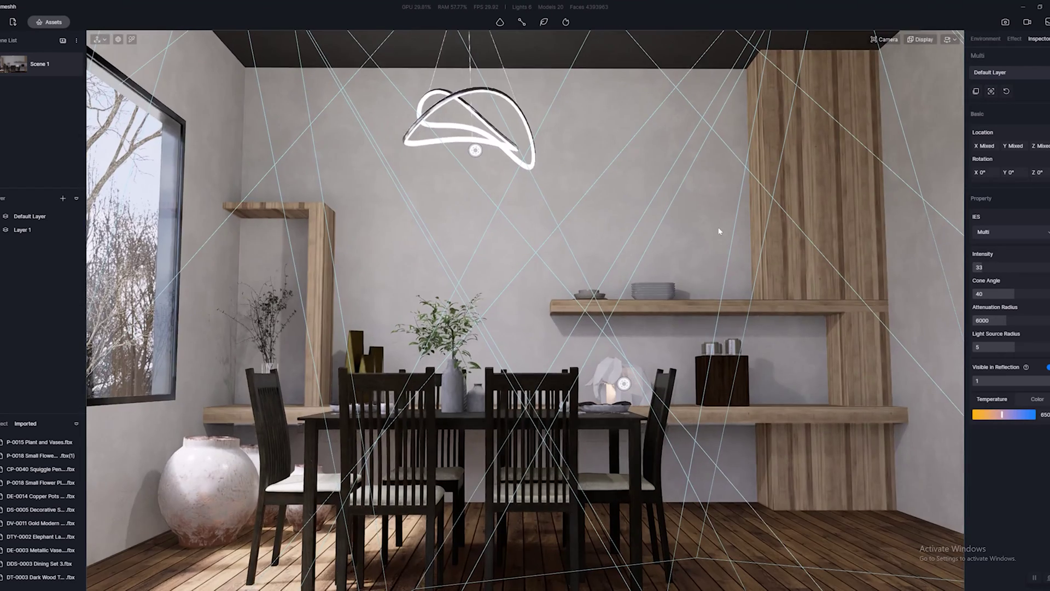
Place a rect light on the open floor between the dining table and the plain side wall
right_click_drag(770, 421, 180, 3)
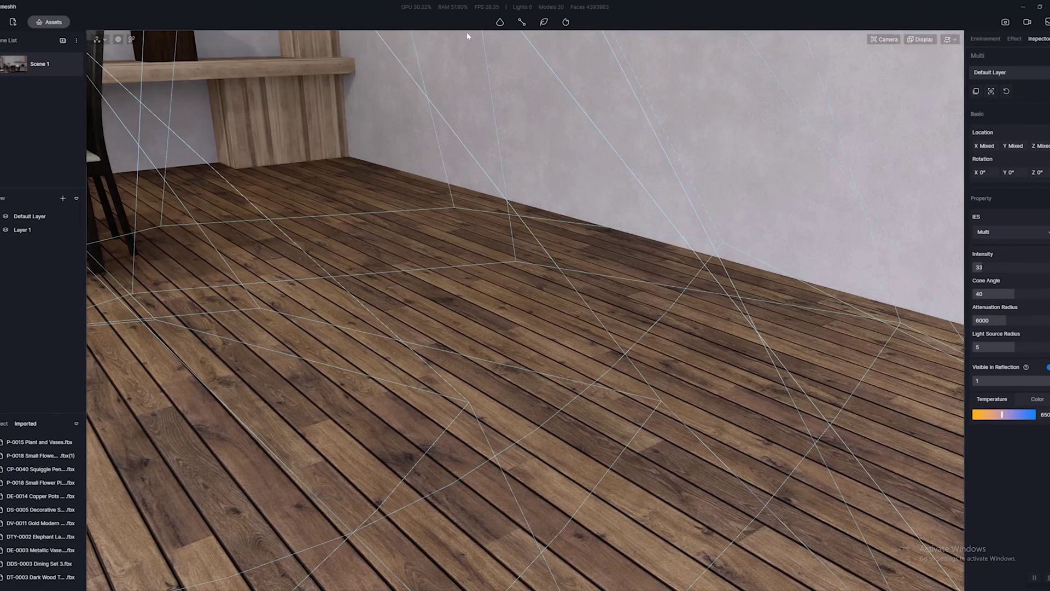
left_click(499, 22)
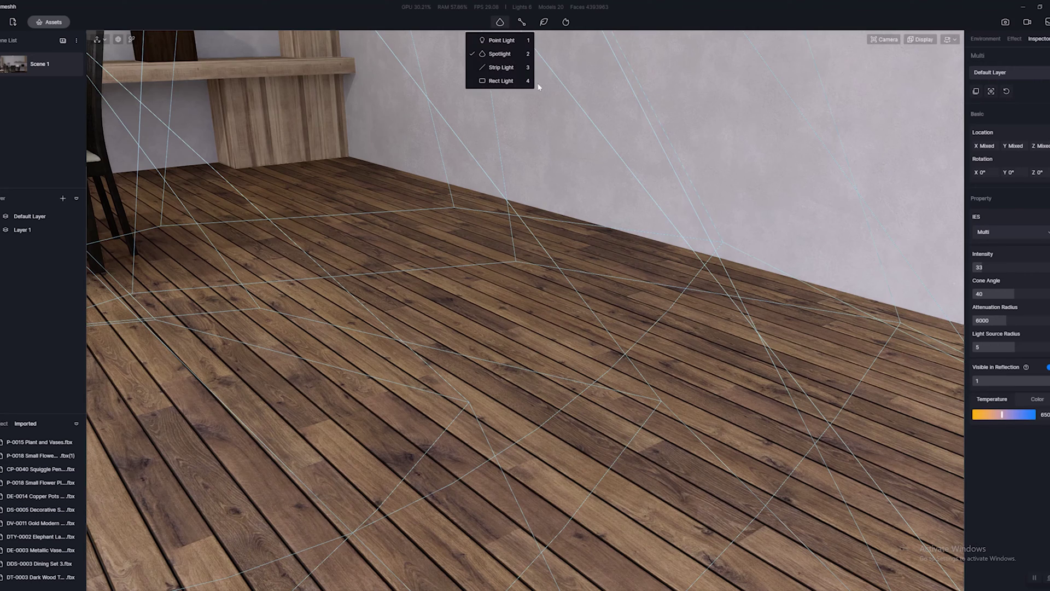
left_click(499, 82)
left_click(736, 361)
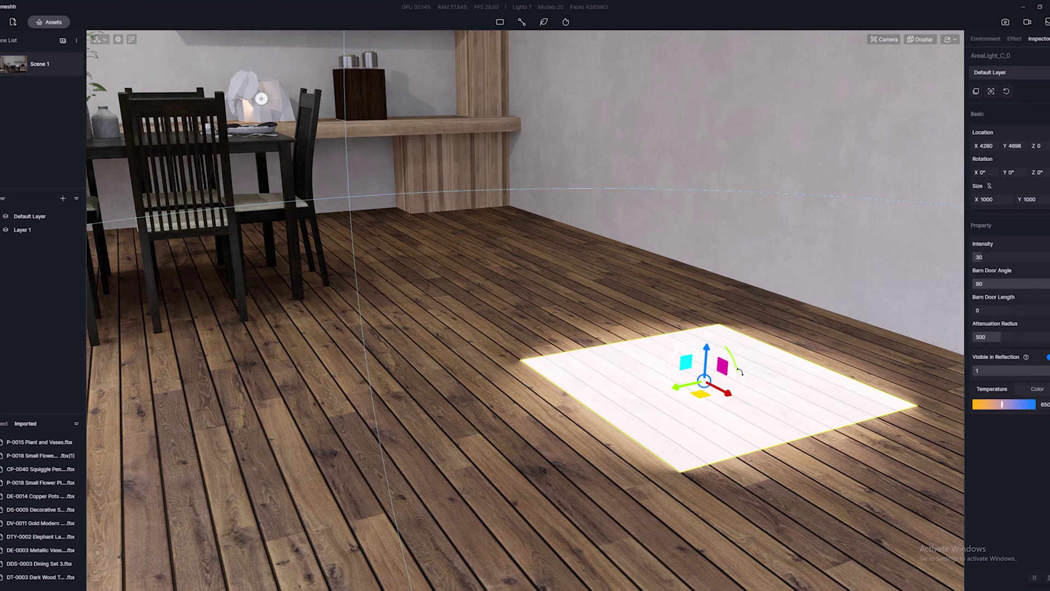
Tilt the rect light to 78° about Y and raise it to Z 1044
left_click_drag(741, 372, 744, 385)
left_click_drag(706, 342, 664, 30)
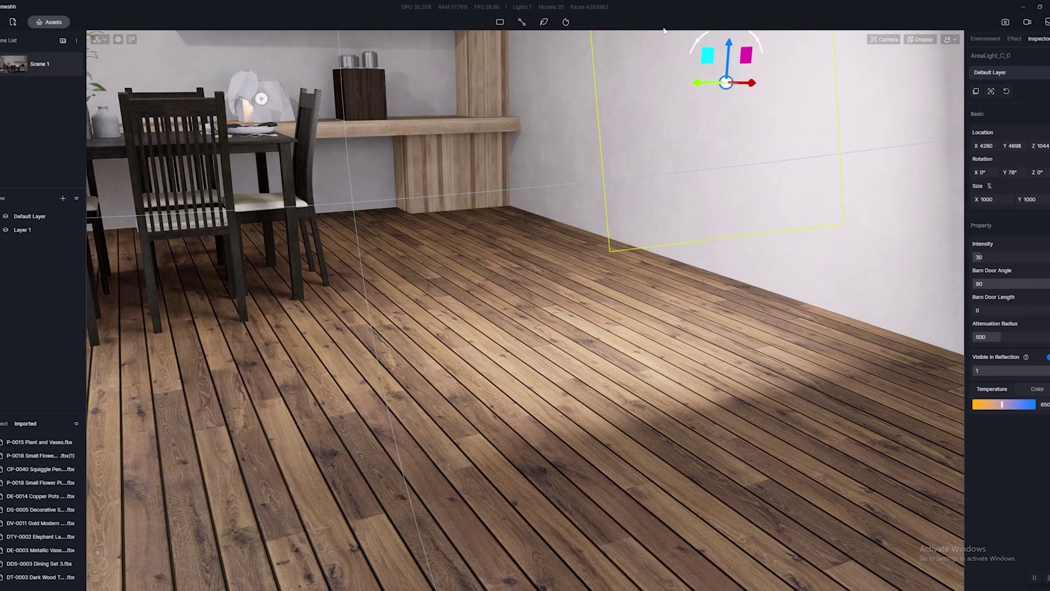
key("e")
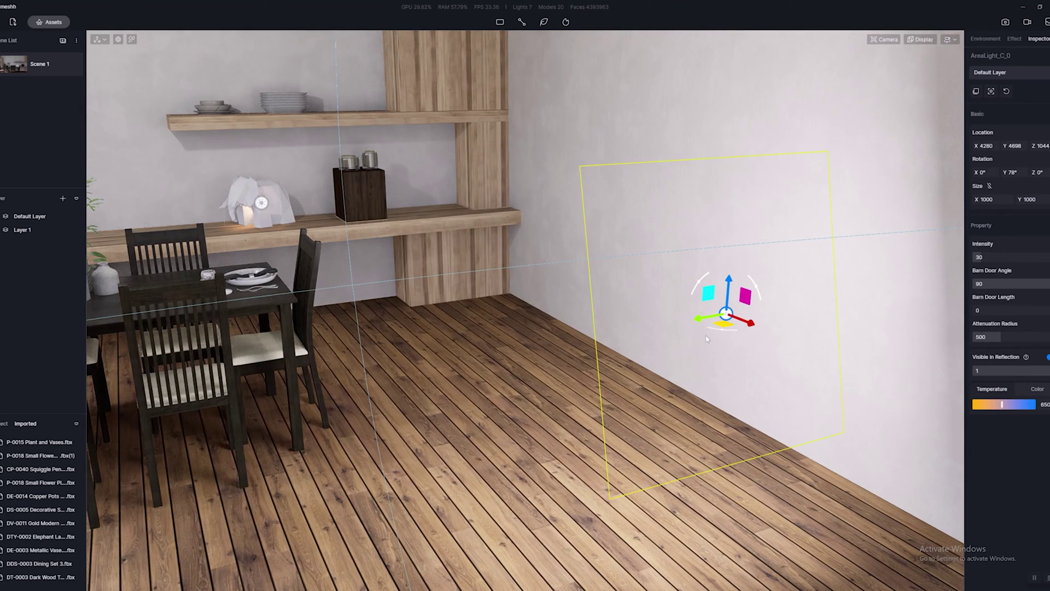
Turn the rect light to 313° about Z, shift it to Y 4221, and return to the Scene 1 view
left_click_drag(725, 327, 503, 383)
key("s")
right_click_drag(503, 383, 71, 89)
key("w")
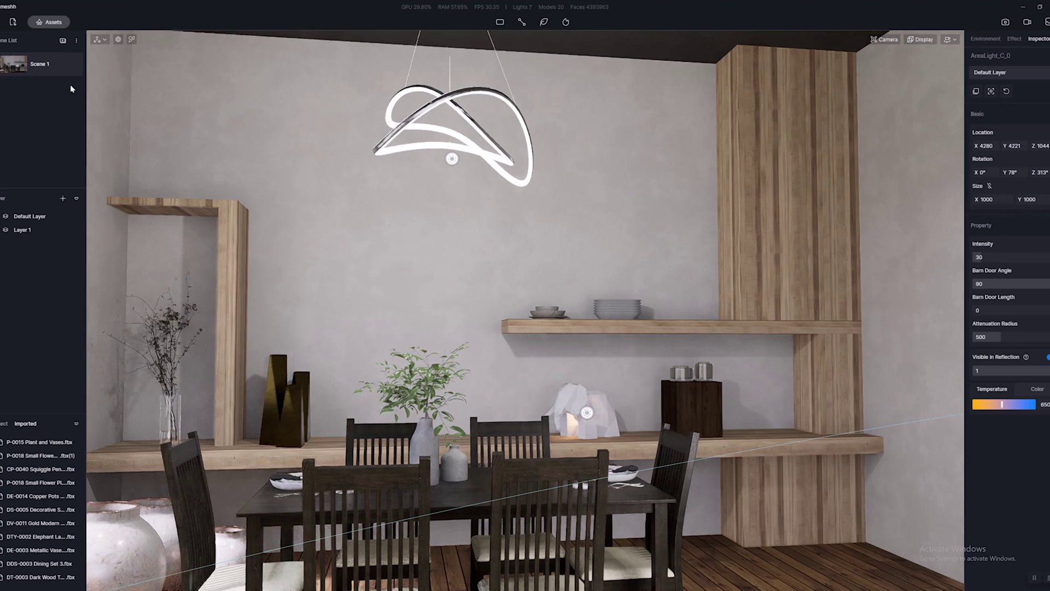
left_click(4, 73)
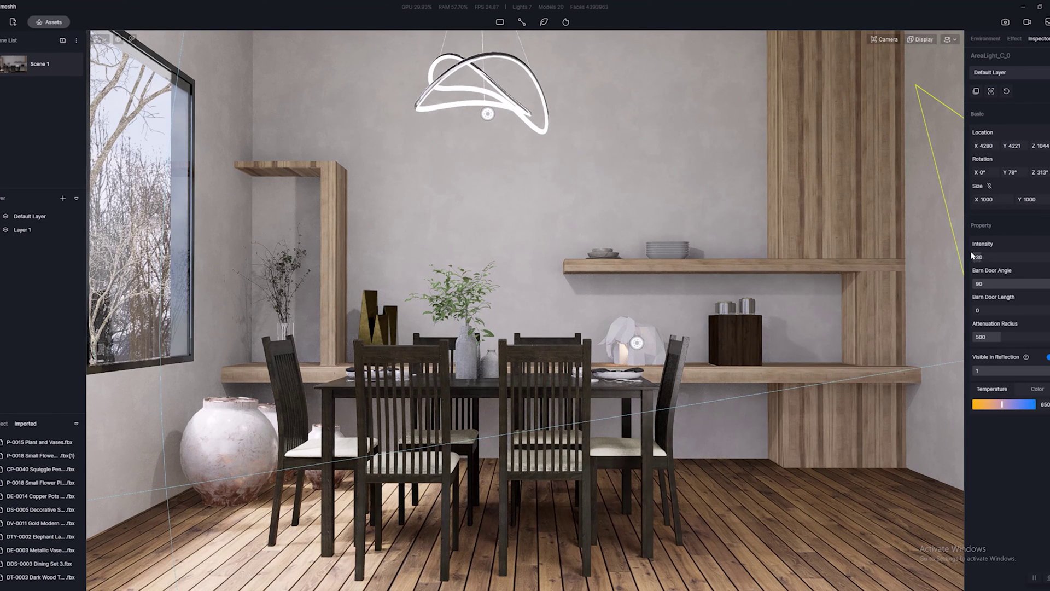
Set the rect light's intensity to 15 and shift its colour temperature toward cooler blue
left_click(980, 256)
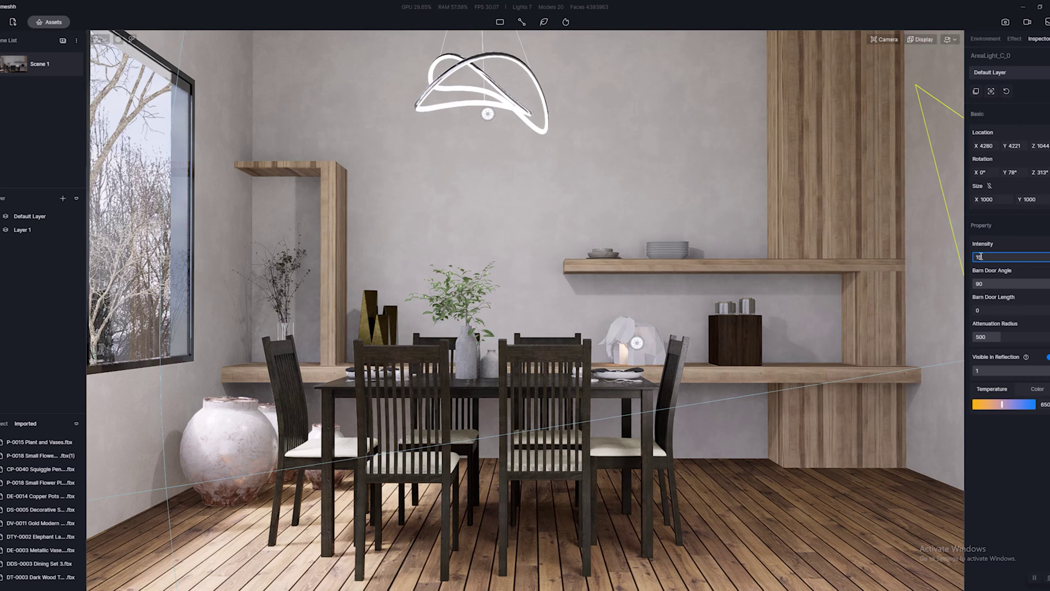
key("Return")
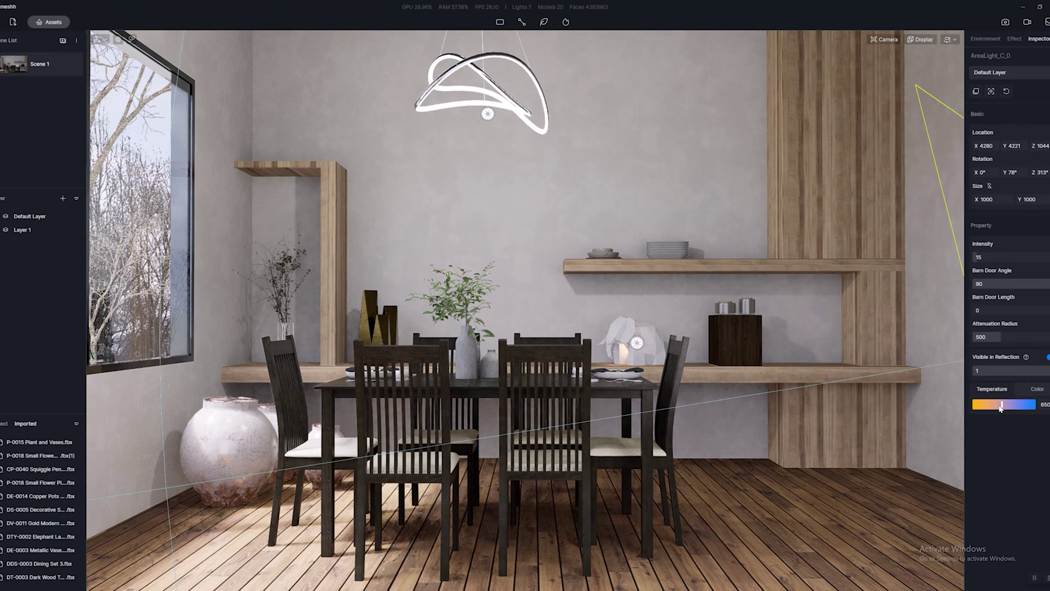
left_click_drag(1004, 404, 1019, 404)
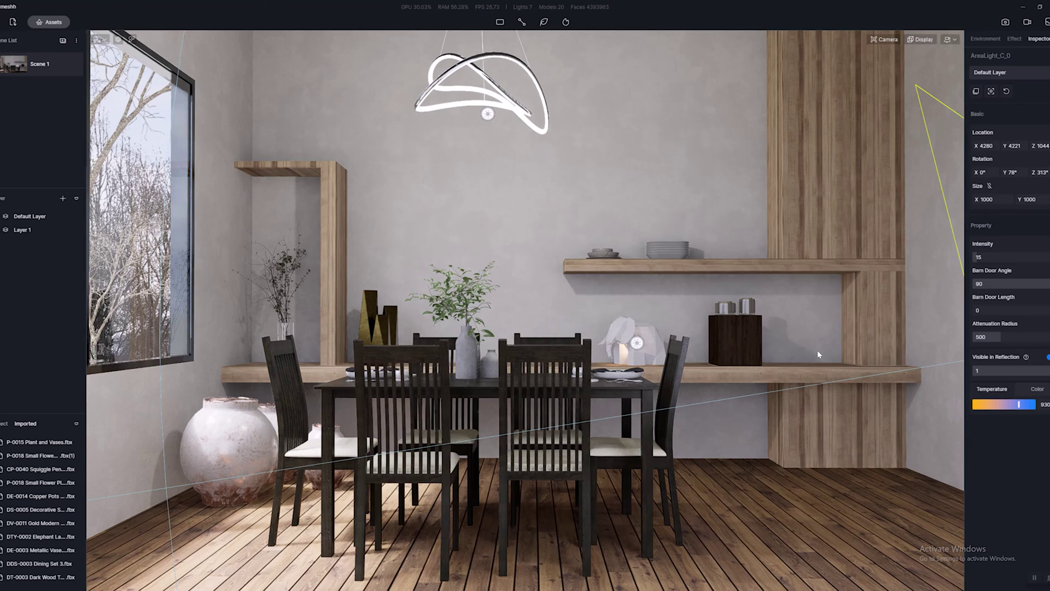
Frame the dining set head-on and set up an image render at the 4K preset size
key("w")
key("a")
key("q")
key("d")
key("w")
key("d")
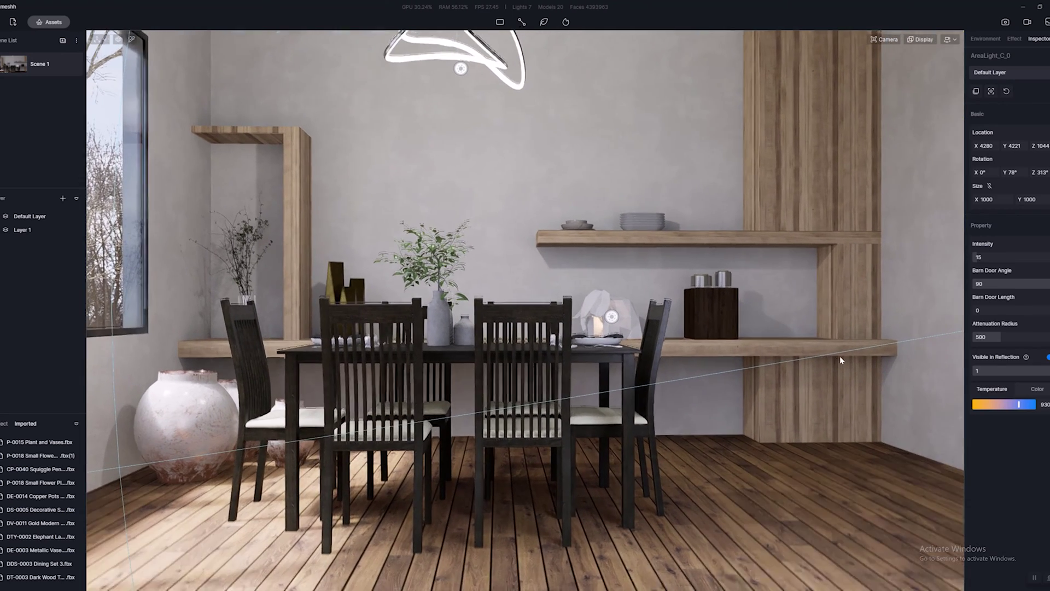
key("a")
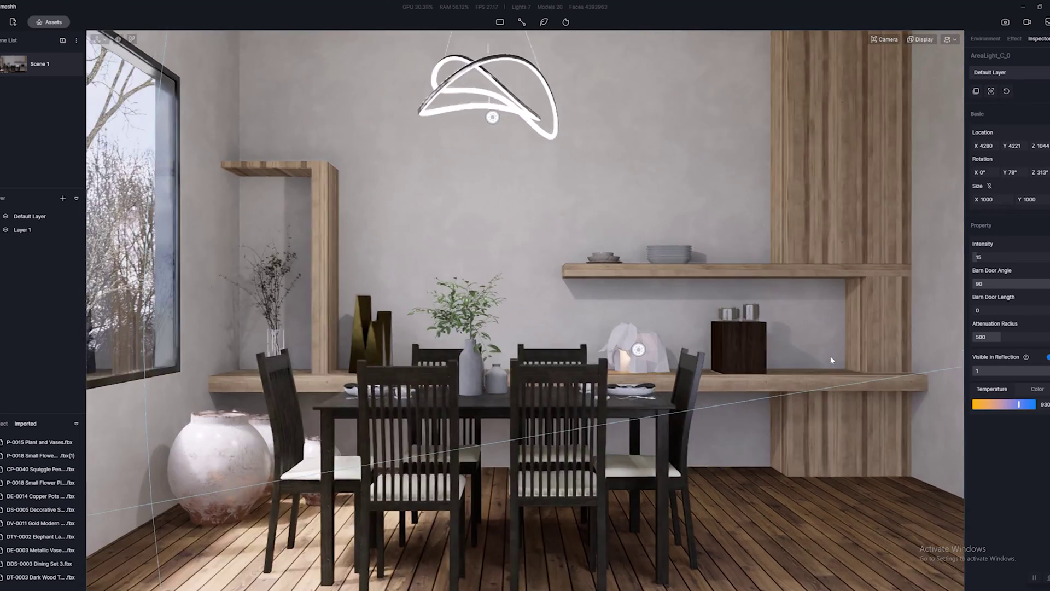
key("q")
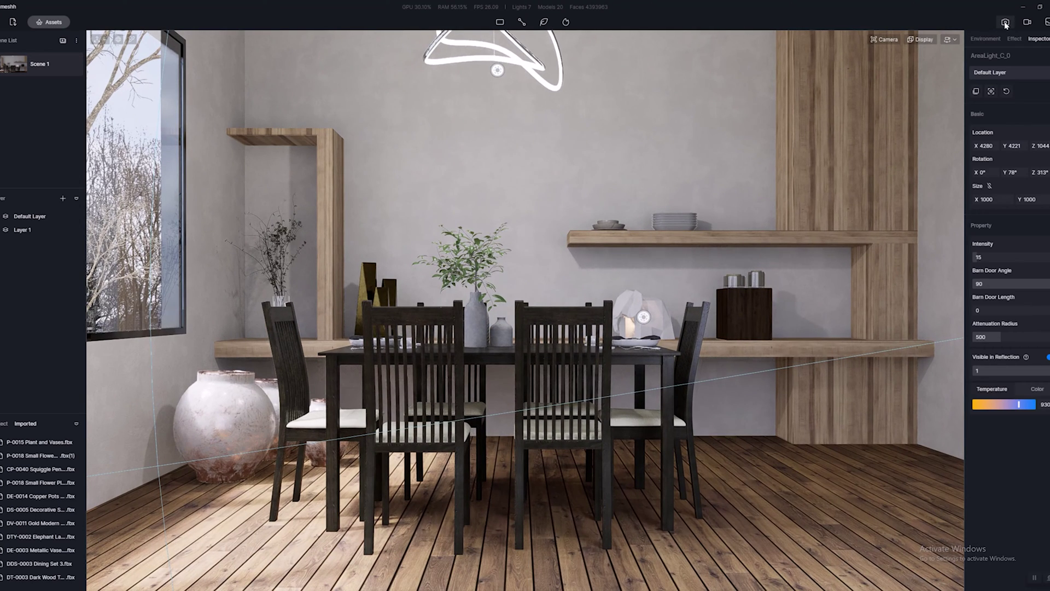
left_click(1006, 22)
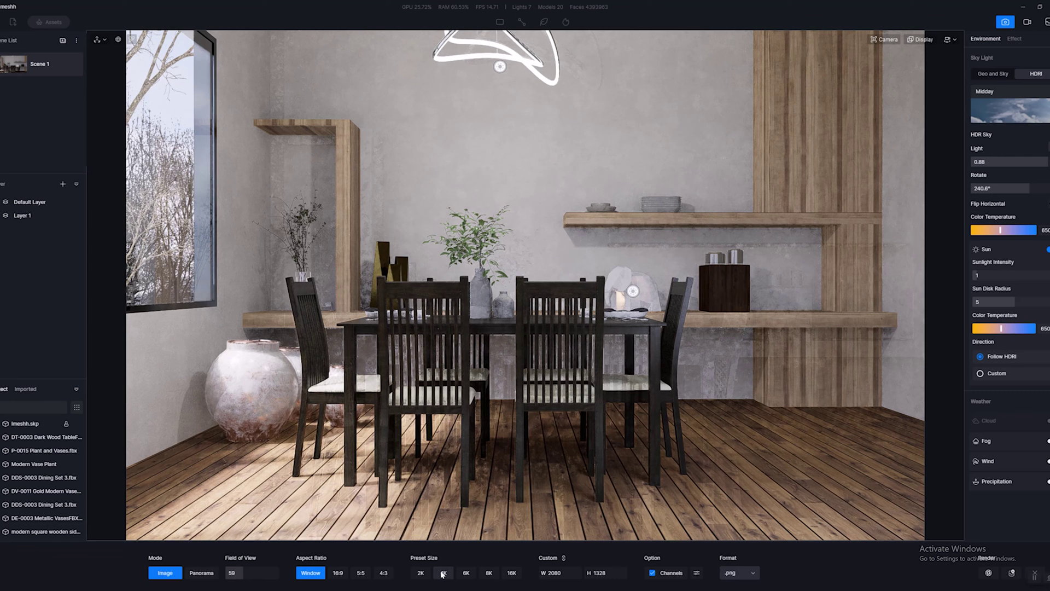
left_click(443, 573)
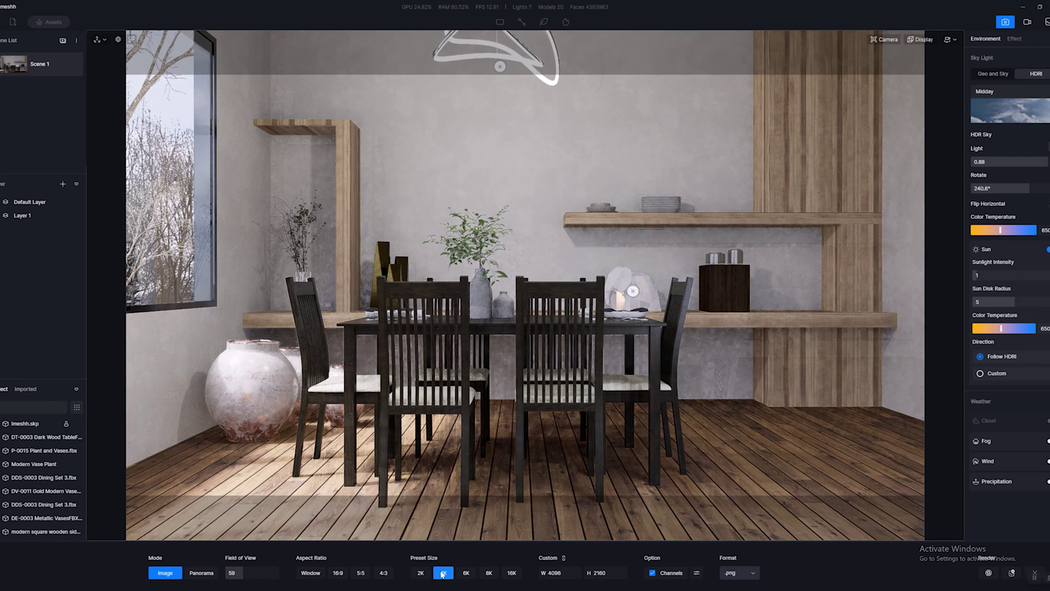
Try a field of view of 65 for the image render of the dining room
scroll(613, 391, "down", 2)
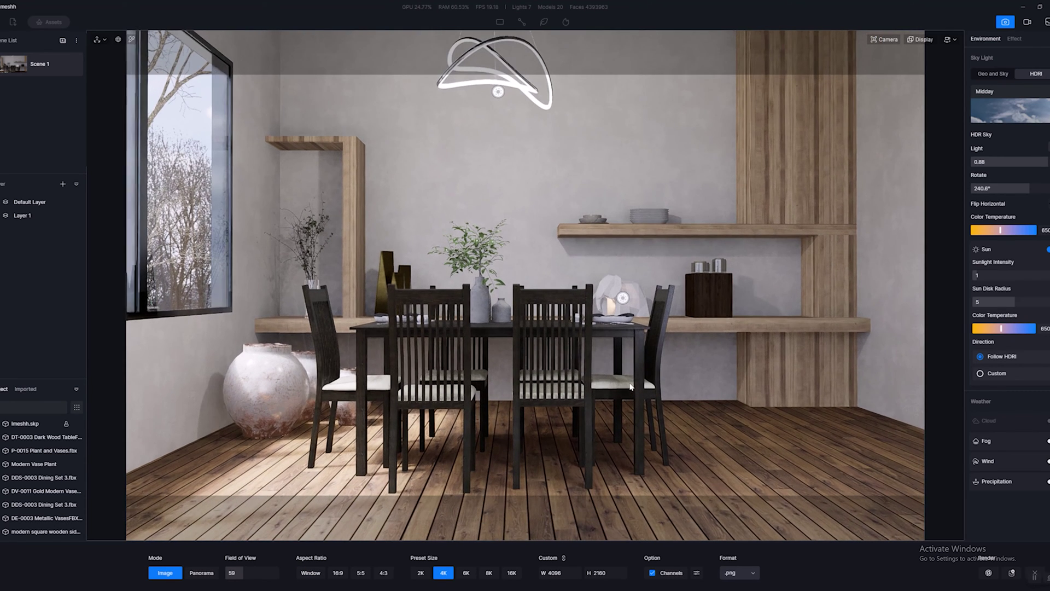
right_click_drag(614, 391, 647, 378)
scroll(647, 379, "down", 1)
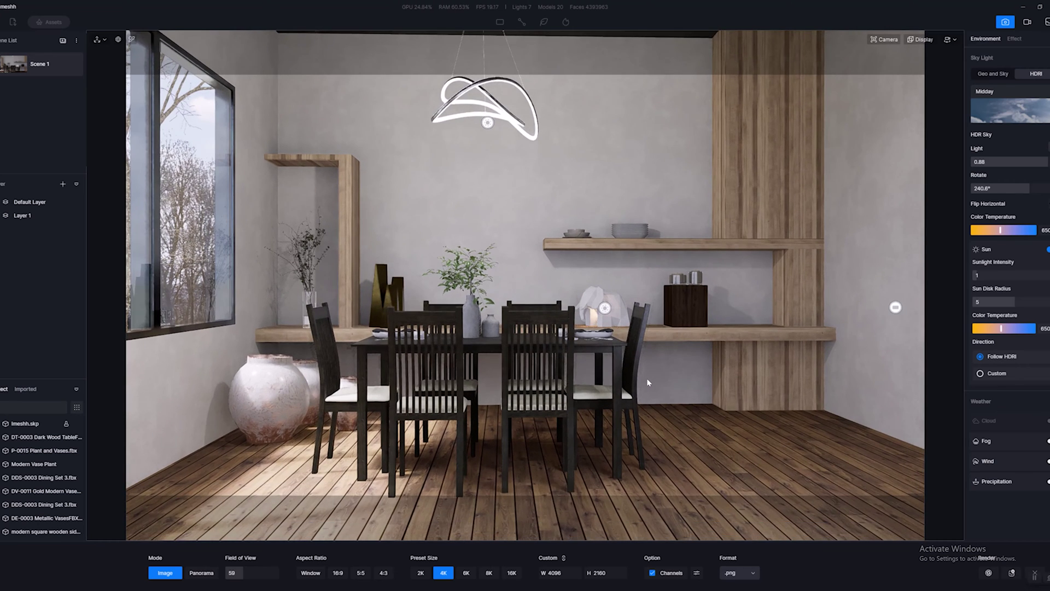
scroll(647, 379, "up", 1)
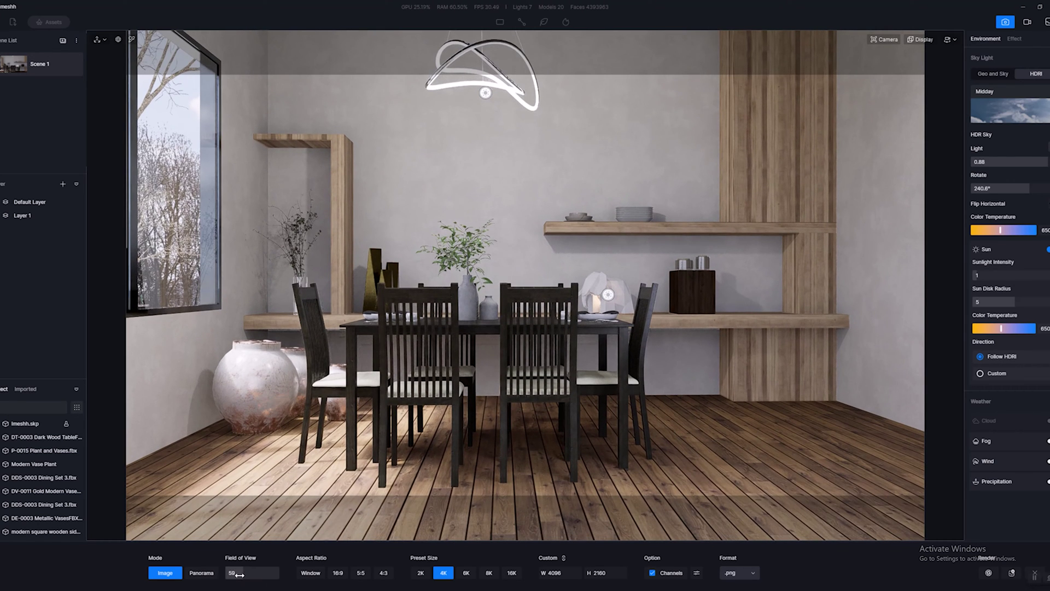
left_click(242, 575)
type("65")
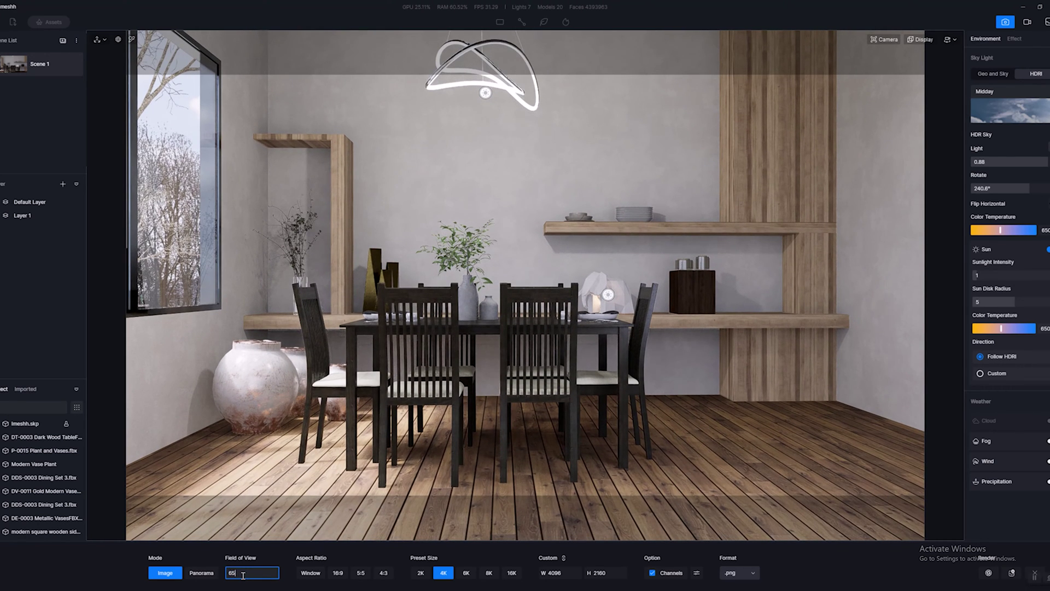
key("Return")
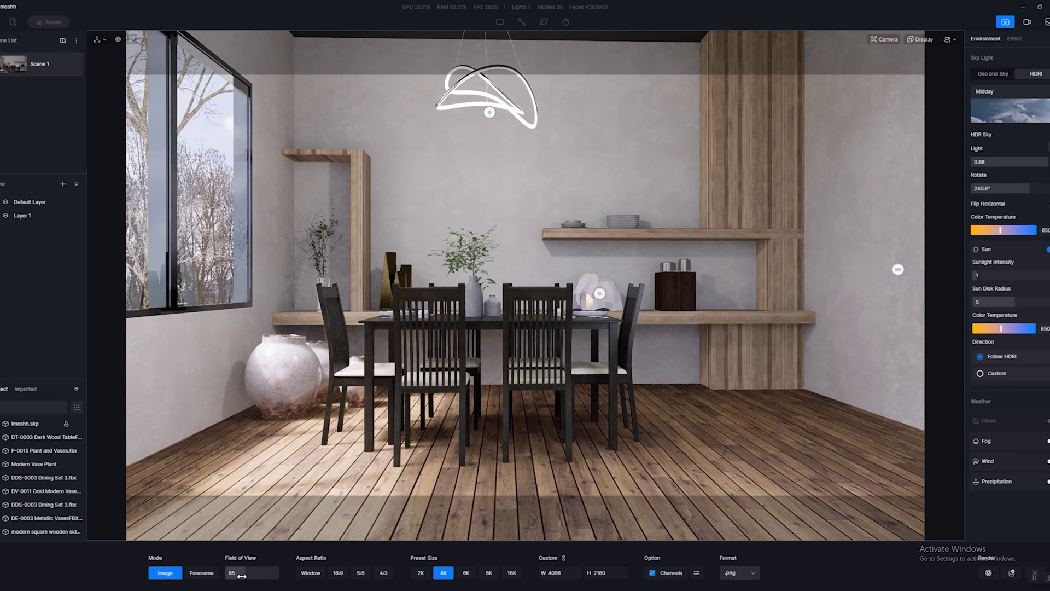
Try narrowing the render view's field of view to 40
left_click_drag(242, 568, 230, 575)
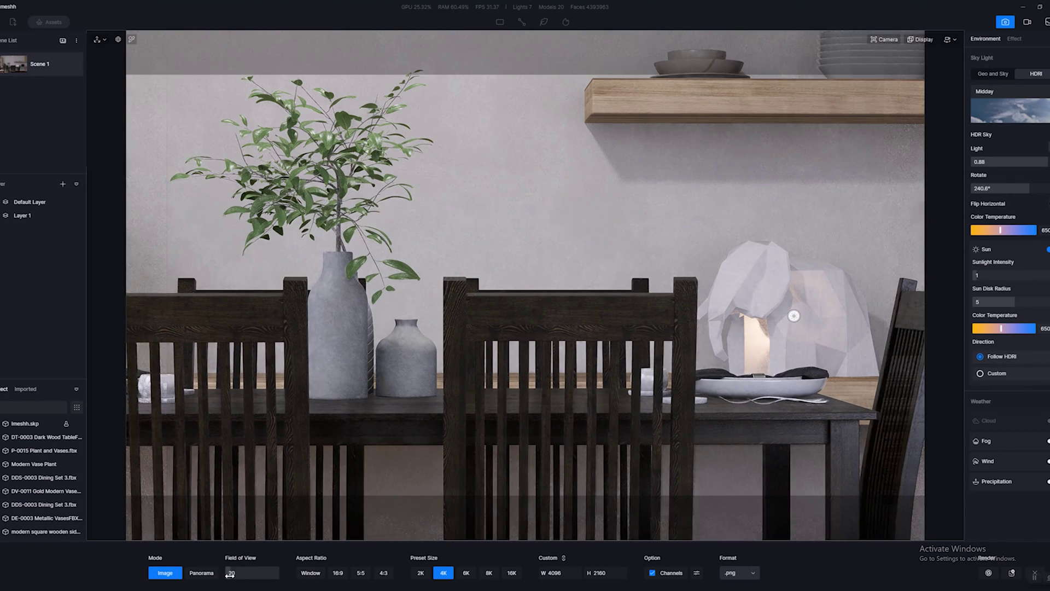
left_click(230, 576)
type("40")
key("Return")
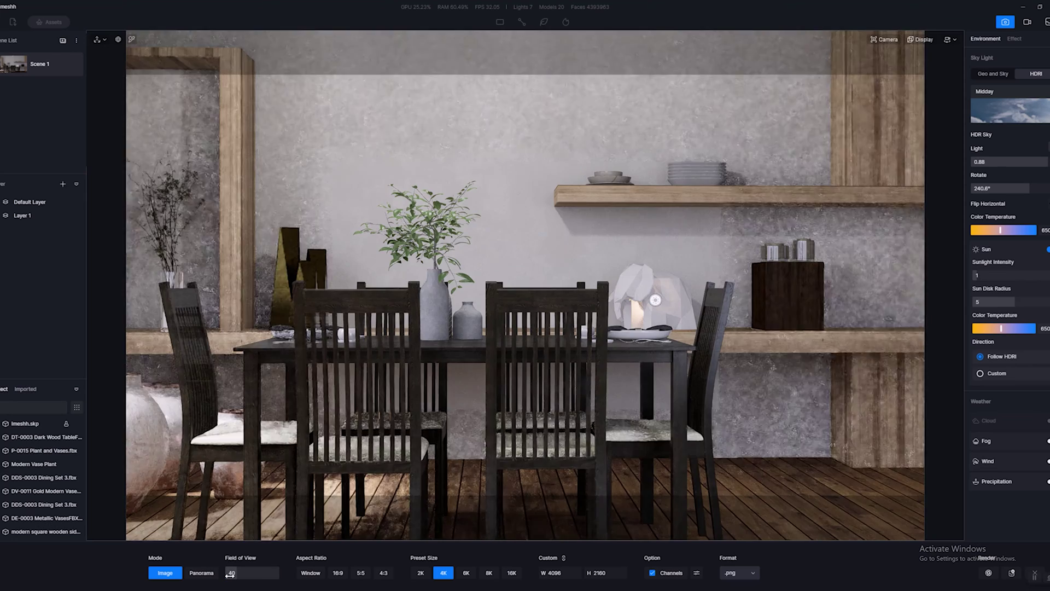
Pull the camera back from the dining table and set the field of view to 45
scroll(392, 397, "down", 6)
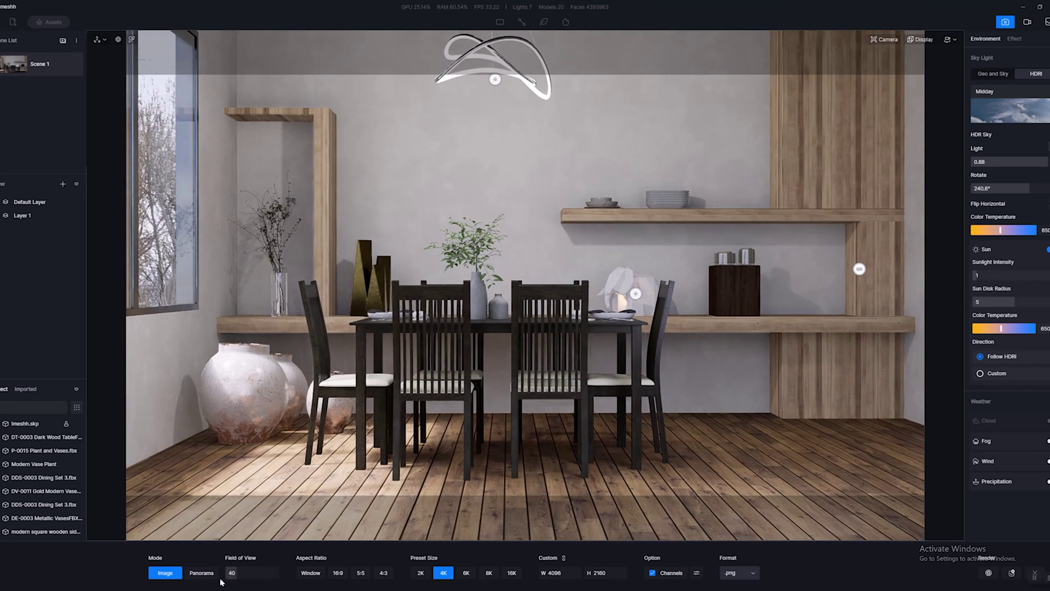
left_click_drag(235, 574, 239, 574)
left_click(239, 574)
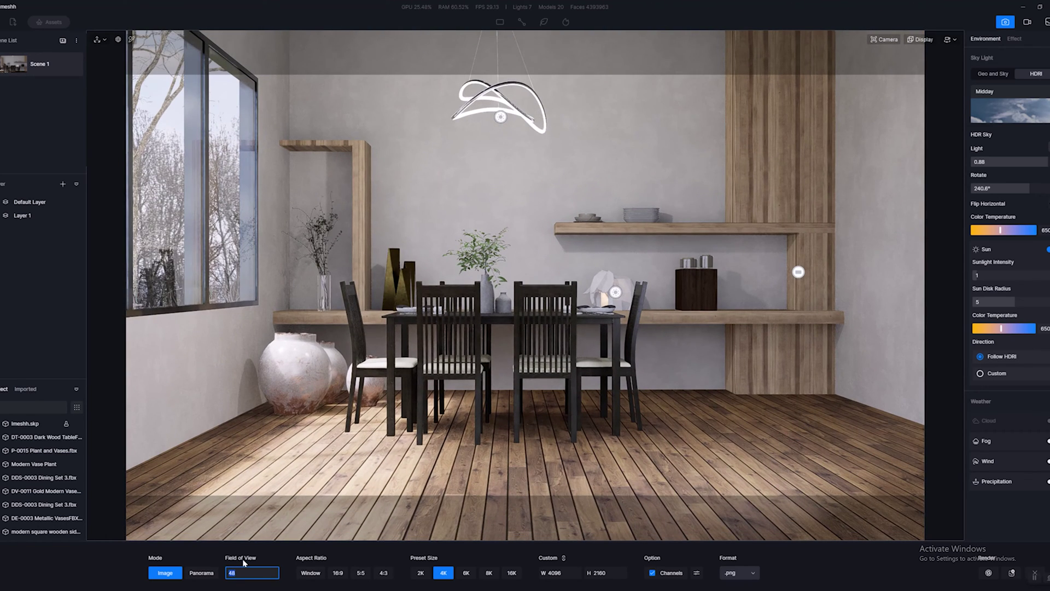
type("45")
key("Return")
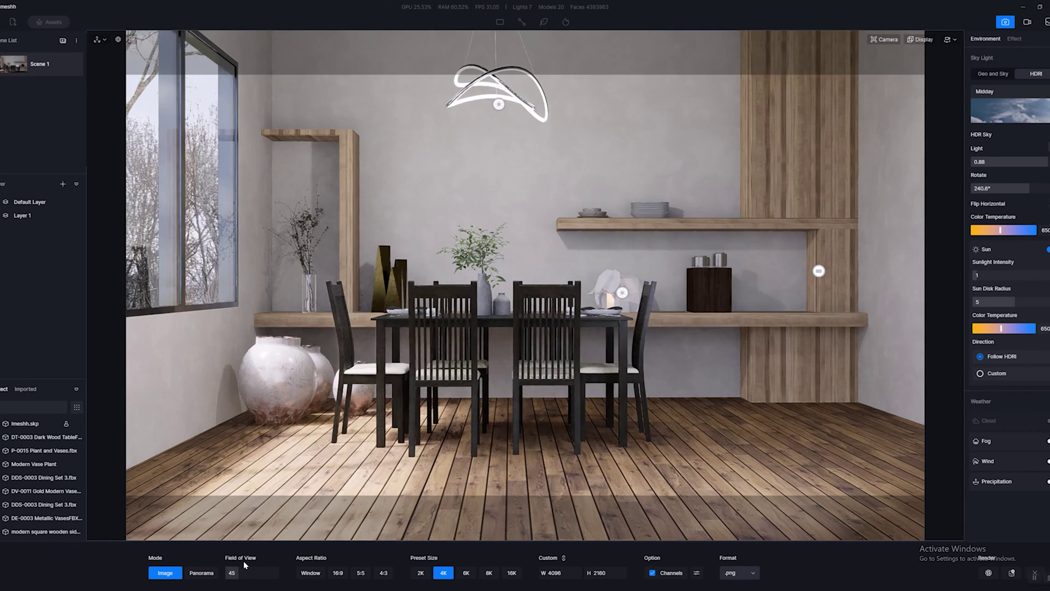
Lower the squiggle pendant lamp together with its light so they hang closer to the dining table
scroll(412, 302, "up", 5)
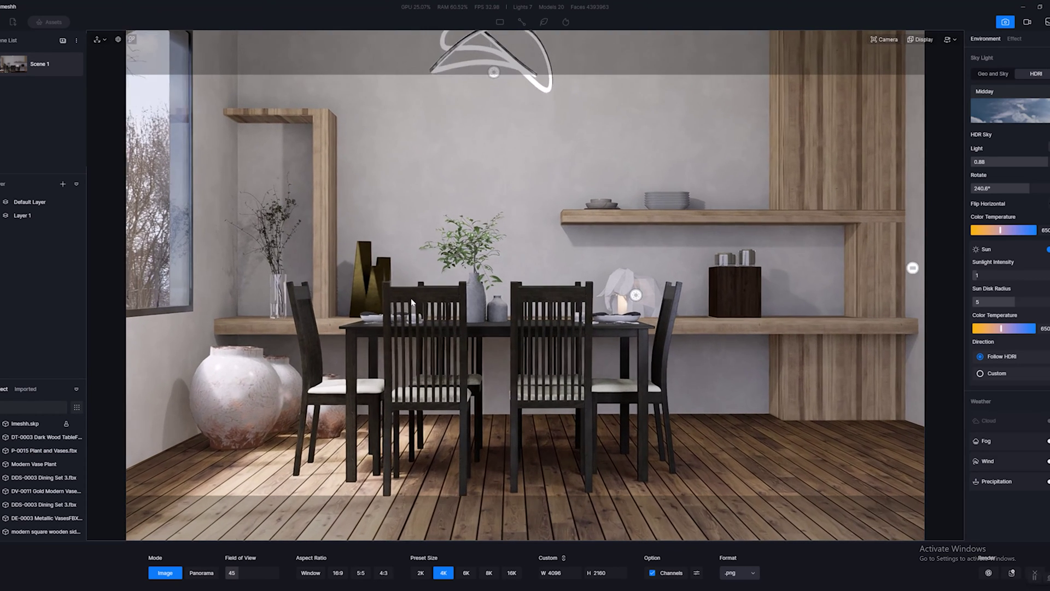
key("d")
key("d")
key("e")
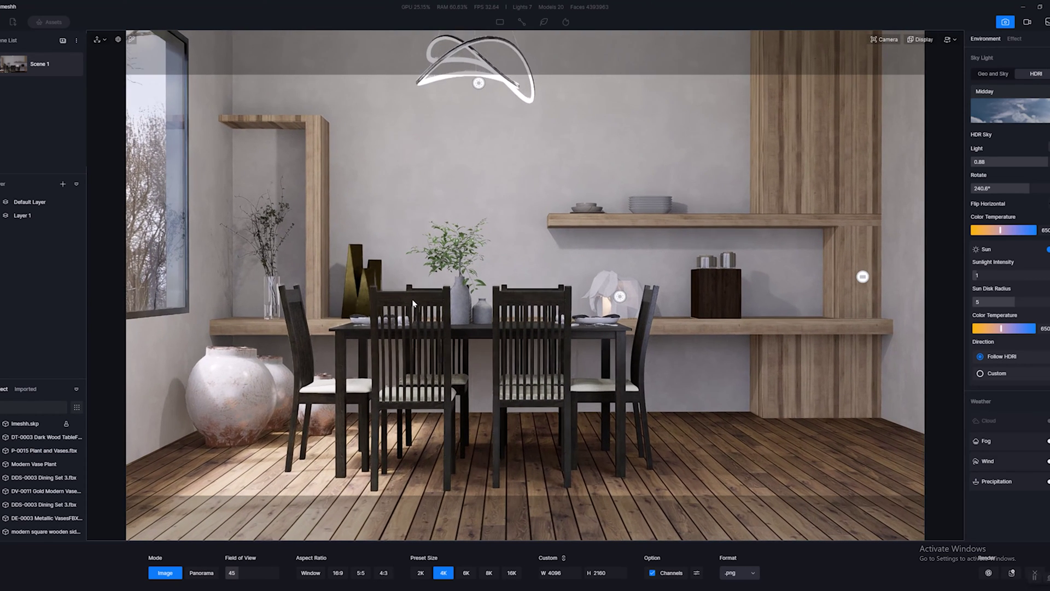
key("d")
key("d")
left_click(509, 86)
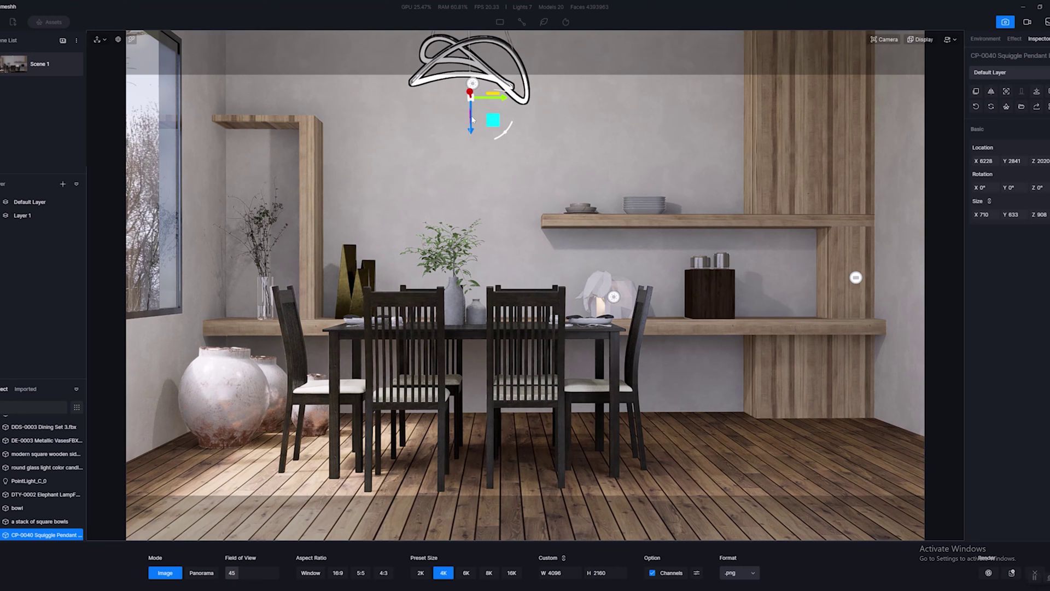
left_click_drag(475, 86, 475, 161)
Recentre the dining set beneath the pendant lamp and update Scene 1 with this camera view
key("a")
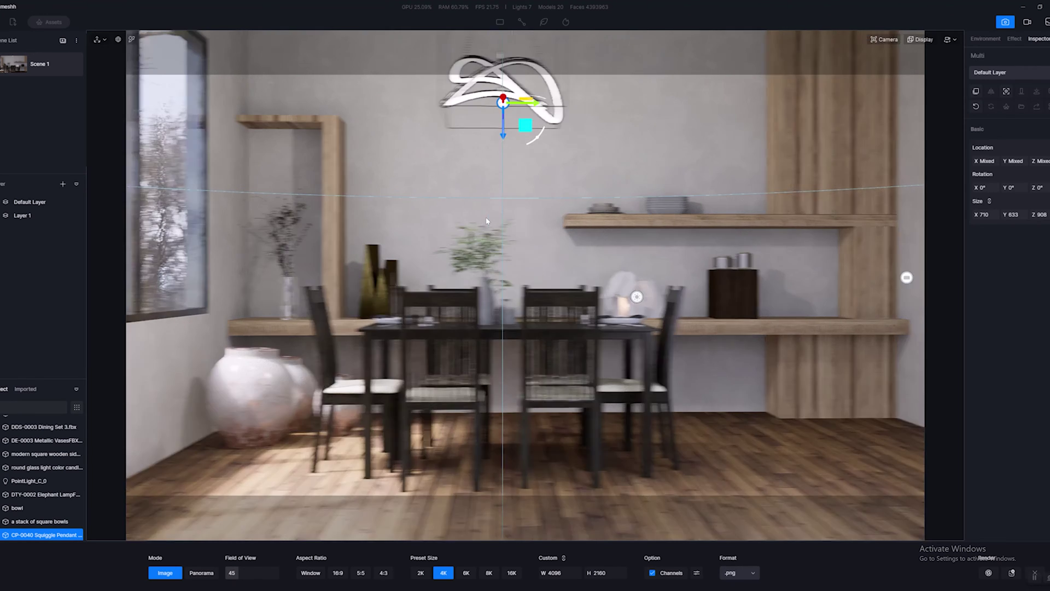
key("d")
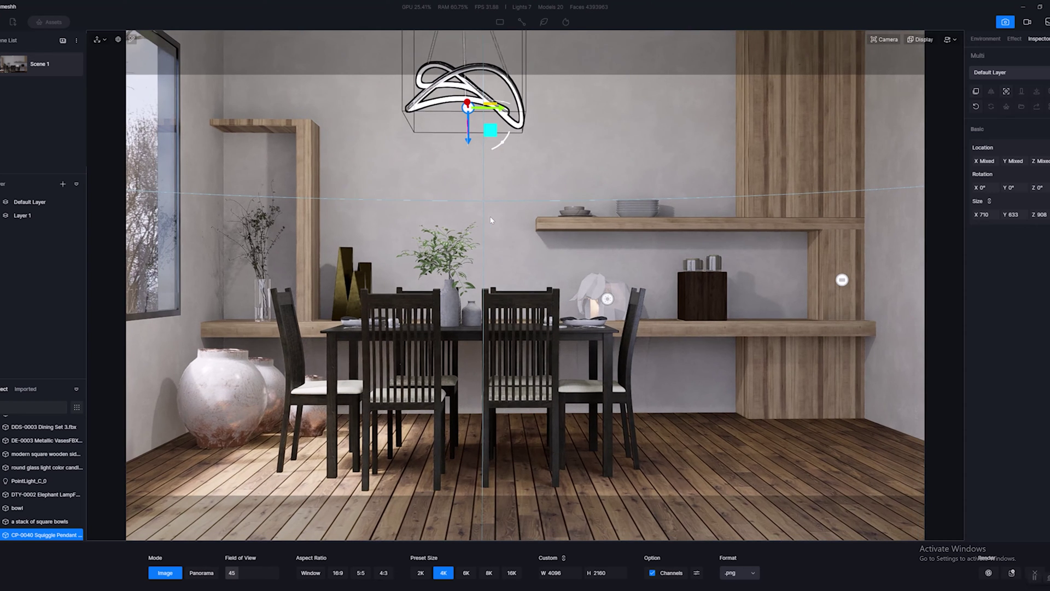
key("w")
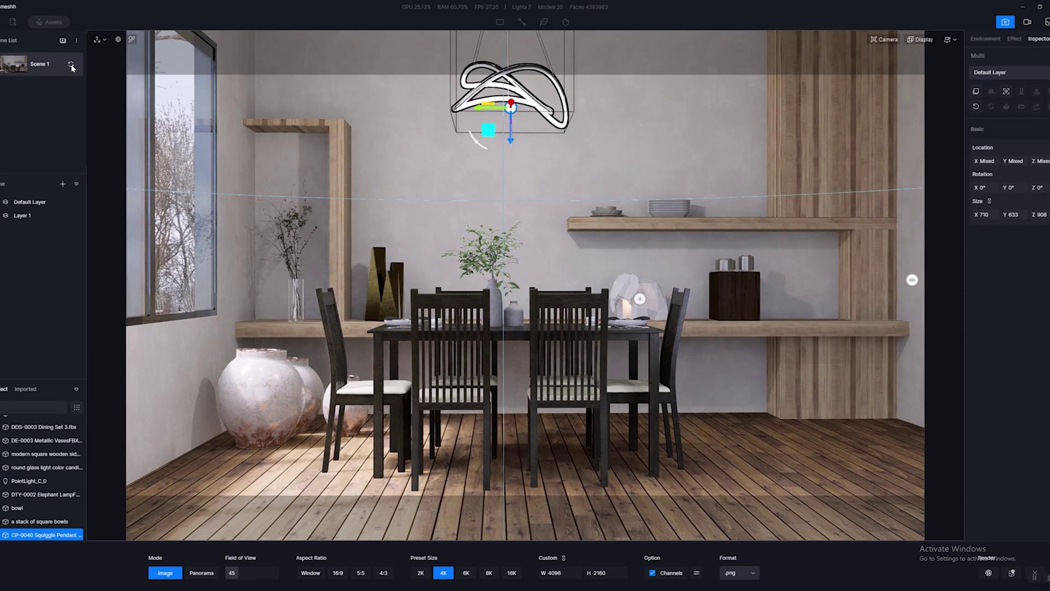
left_click(71, 65)
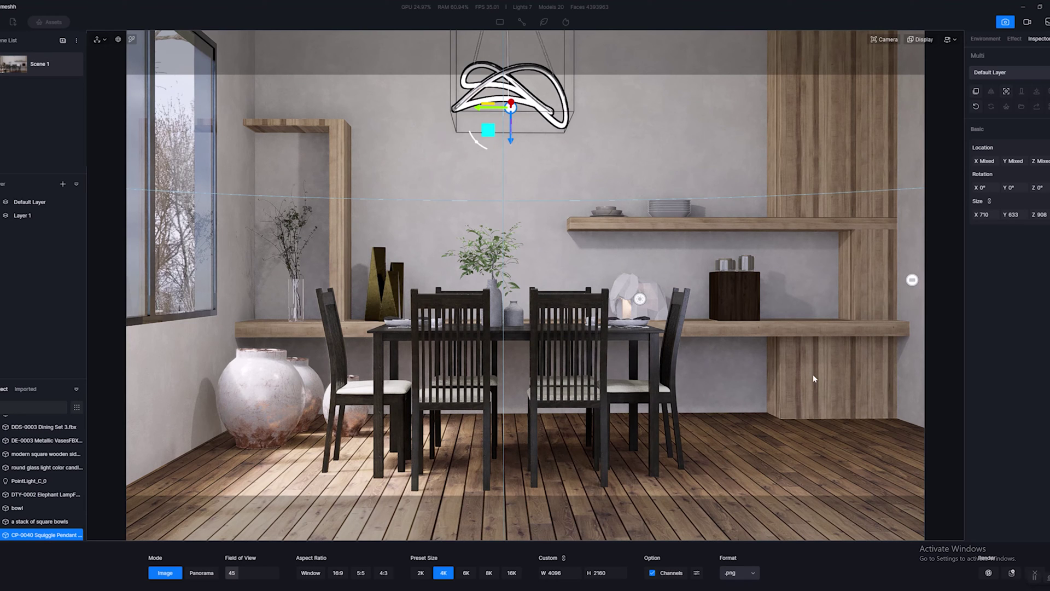
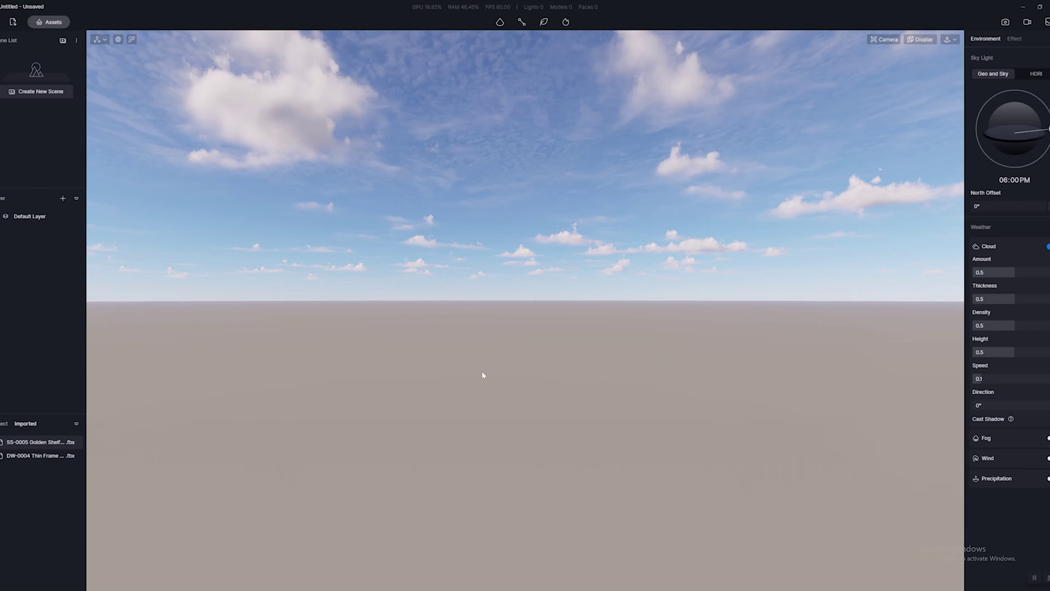
Place the imported SS-0005 Golden Shelf model on the ground of the new empty project
left_click(28, 445)
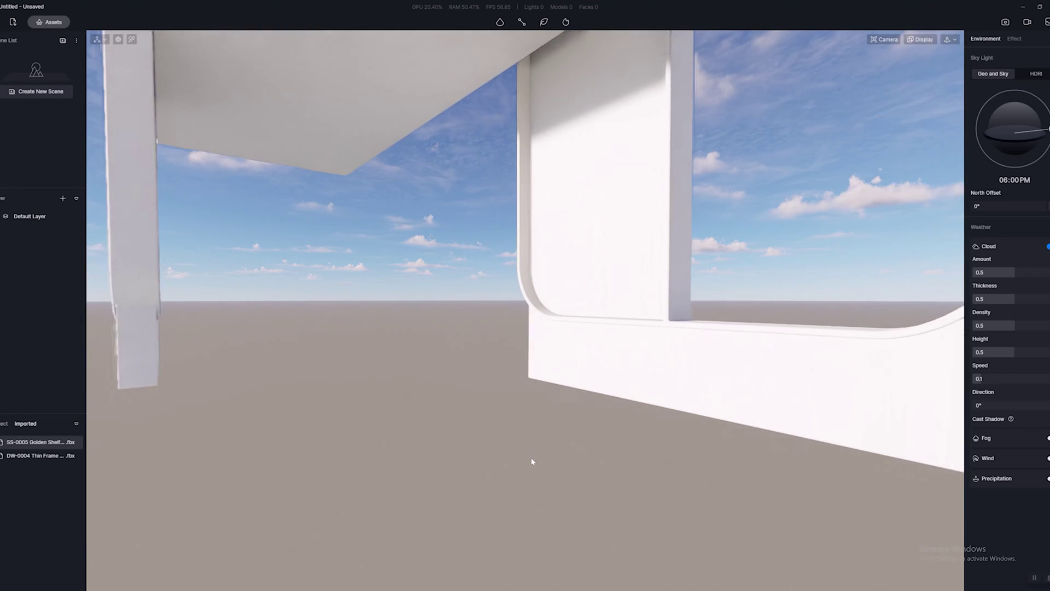
left_click(533, 461)
scroll(547, 391, "down", 8)
middle_click_drag(548, 389, 286, 319)
scroll(286, 319, "up", 6)
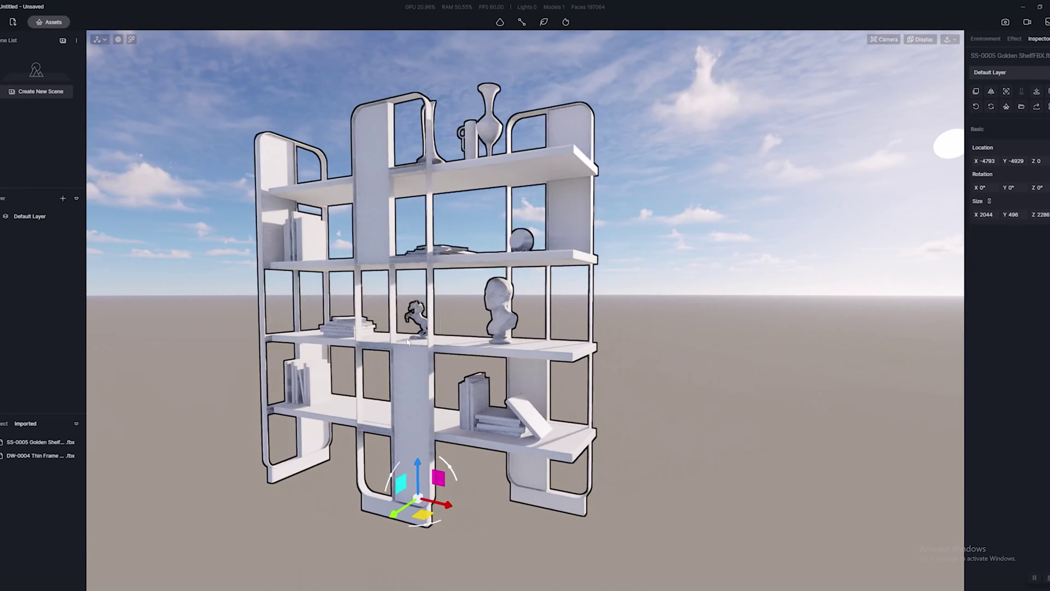
Switch the viewport navigation to Fly mode and view the shelf up close
scroll(407, 342, "up", 6)
scroll(486, 340, "down", 6)
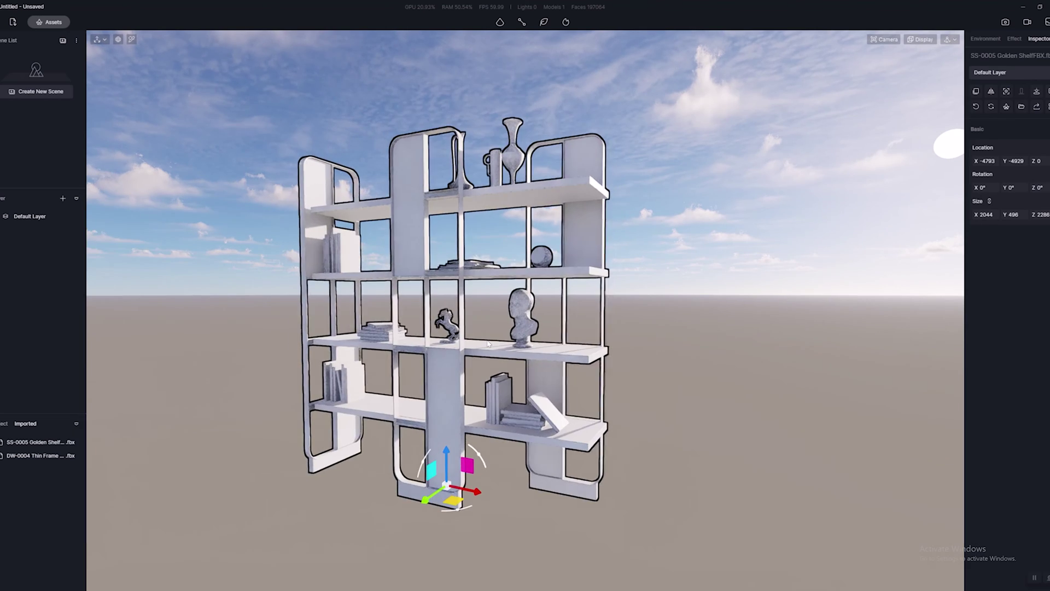
scroll(487, 344, "up", 5)
scroll(547, 386, "down", 5)
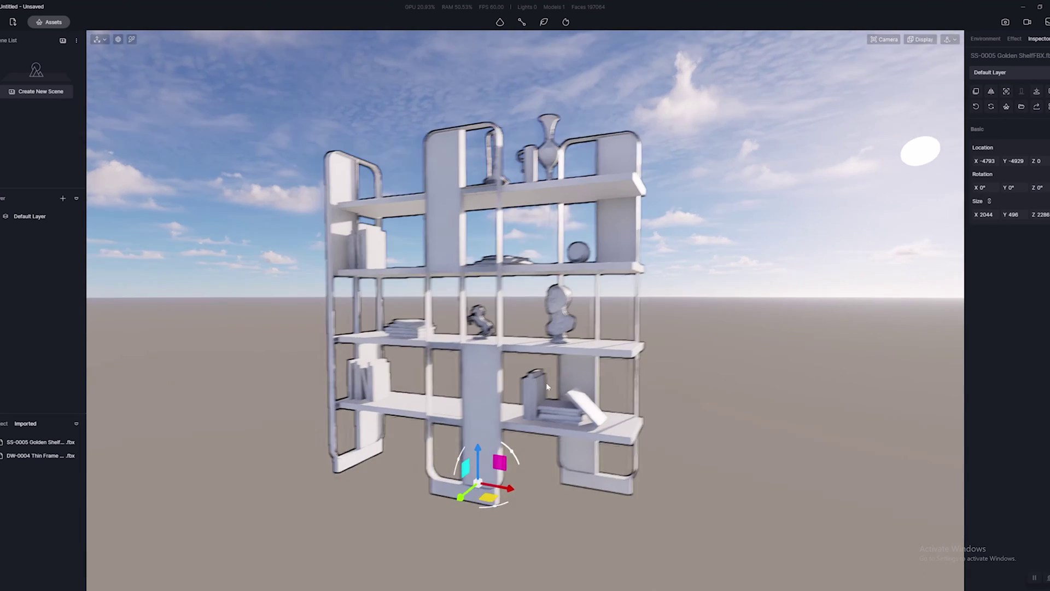
middle_click_drag(546, 387, 504, 409)
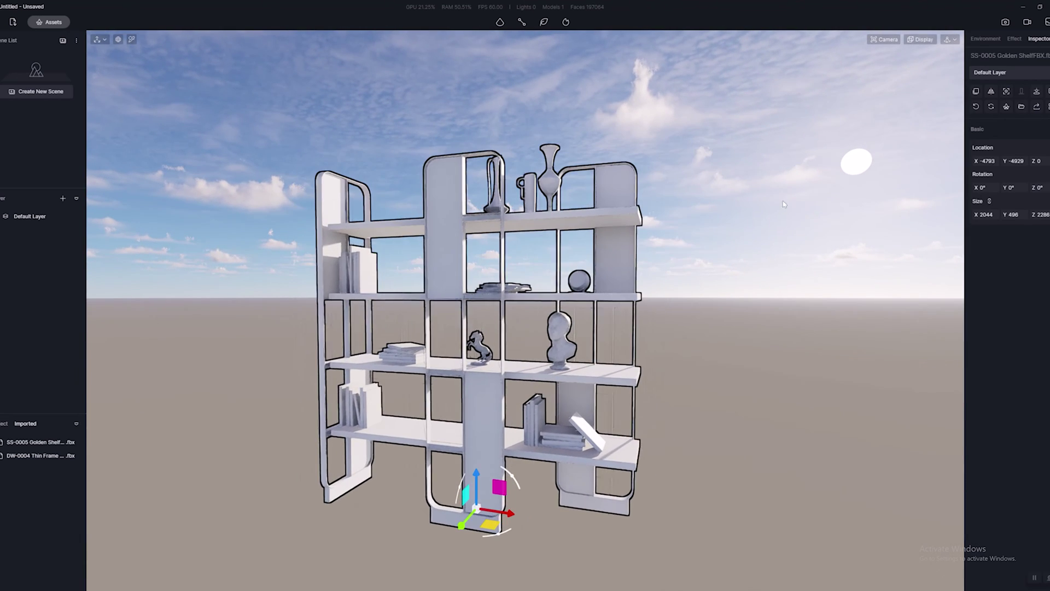
left_click(948, 39)
left_click(938, 64)
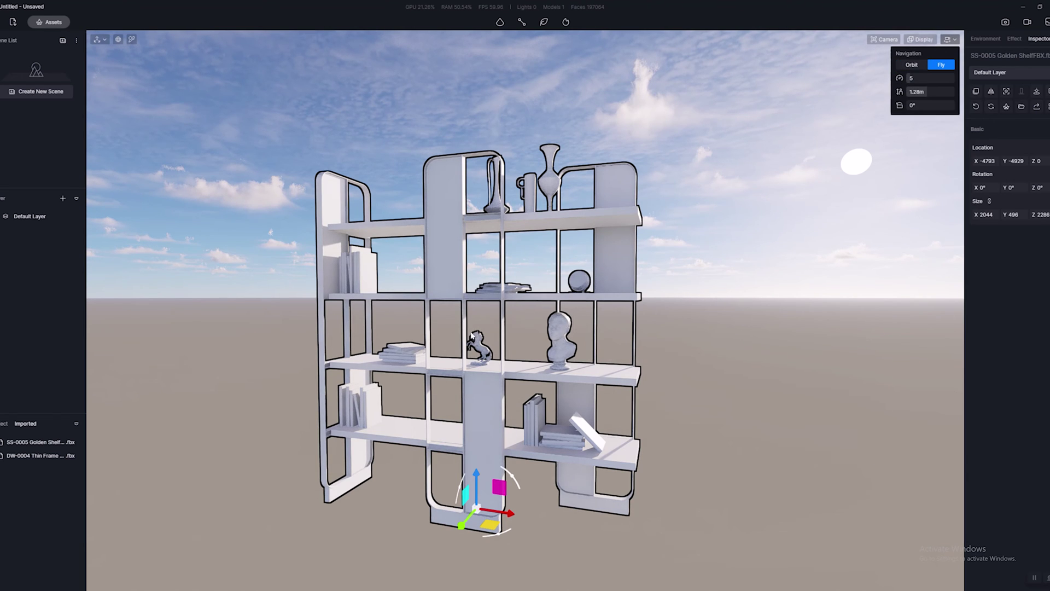
scroll(524, 284, "up", 5)
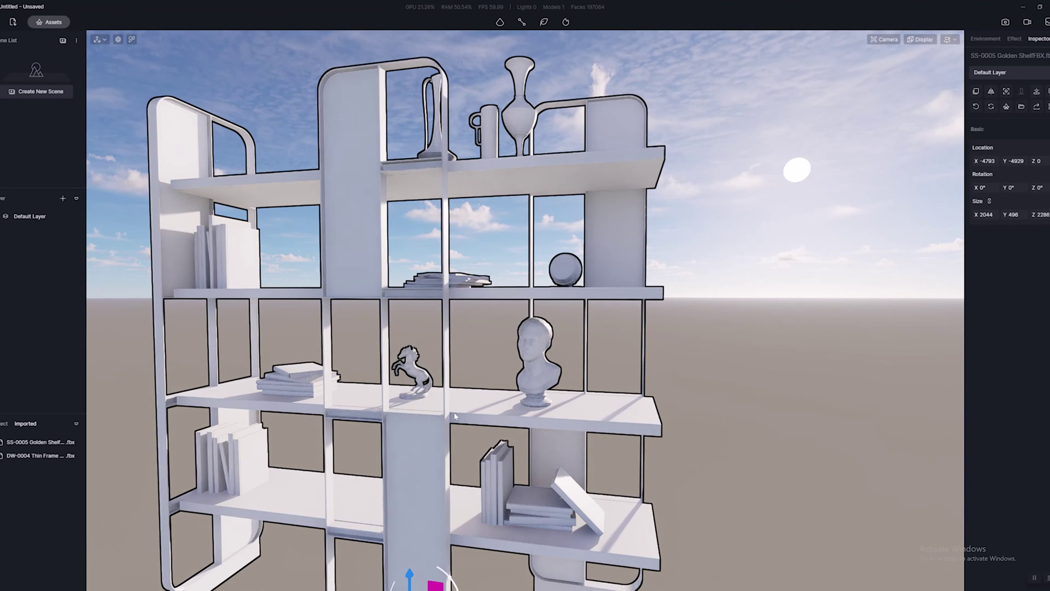
Pick the material of the marble bust on the shelf to inspect its settings
left_click(525, 392)
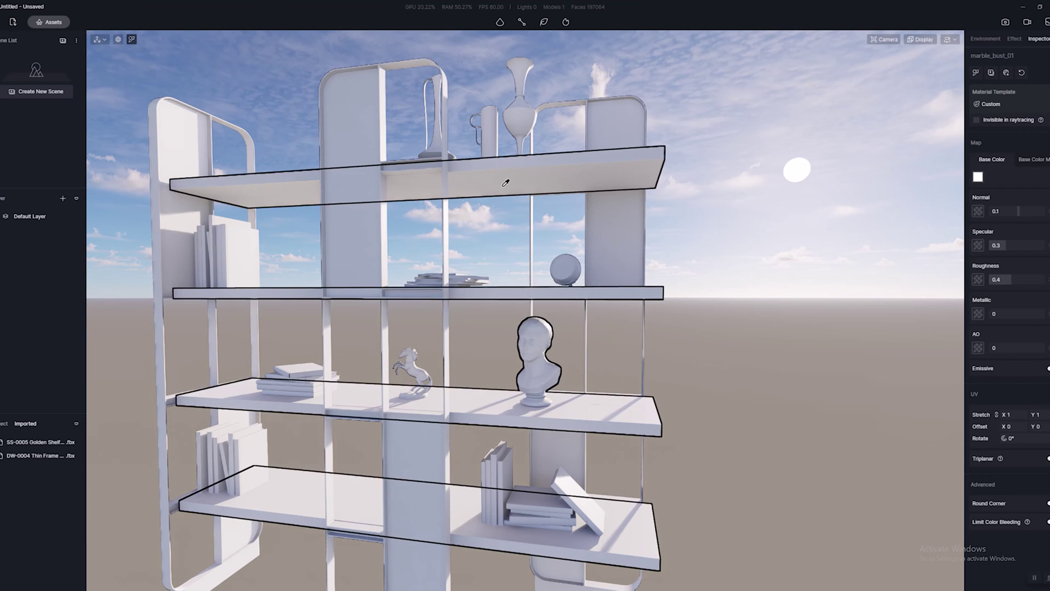
scroll(505, 184, "down", 4)
middle_click_drag(488, 513, 460, 476)
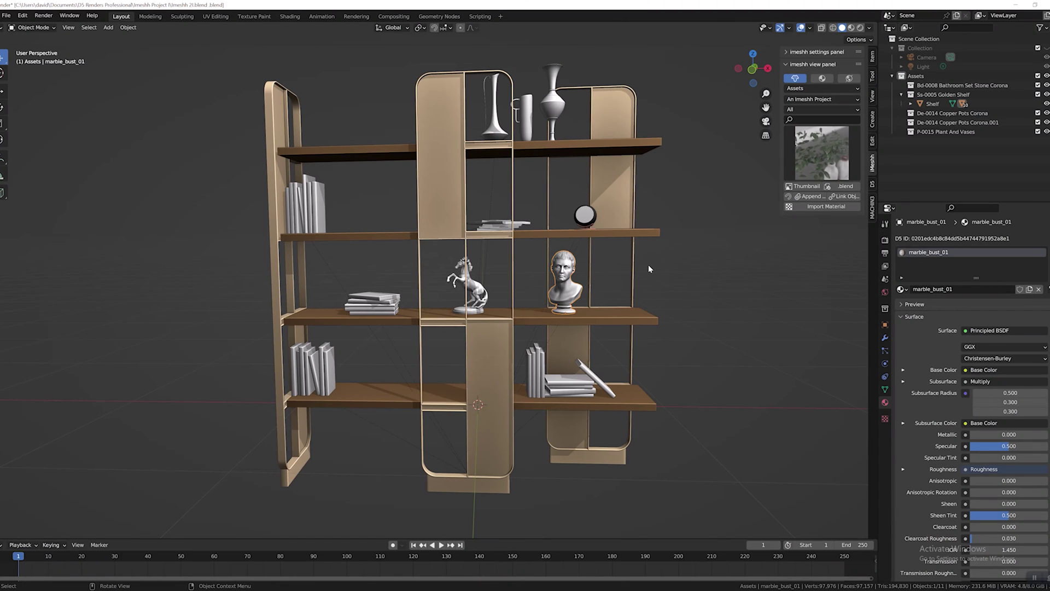
In Blender, examine the golden shelf model and its decor from several angles
middle_click_drag(680, 244, 613, 252)
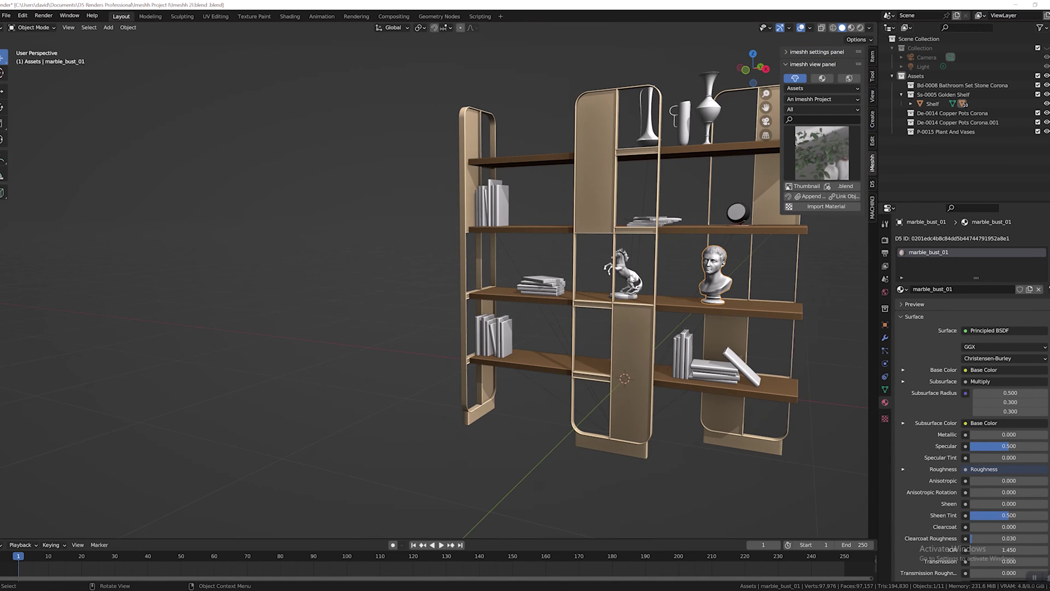
right_click(621, 274)
middle_click_drag(332, 263, 366, 266)
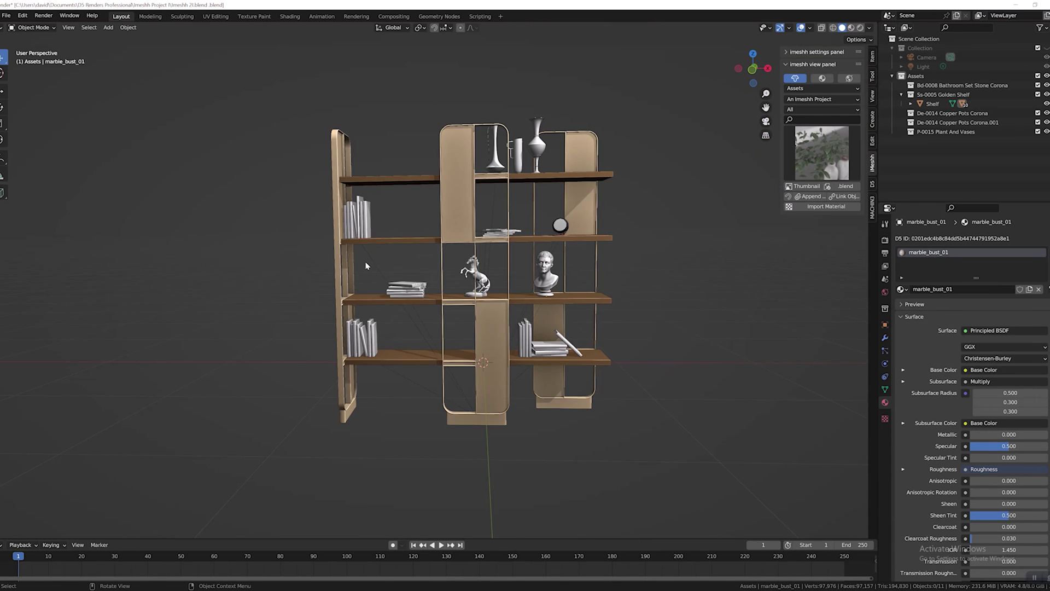
scroll(508, 266, "up", 2)
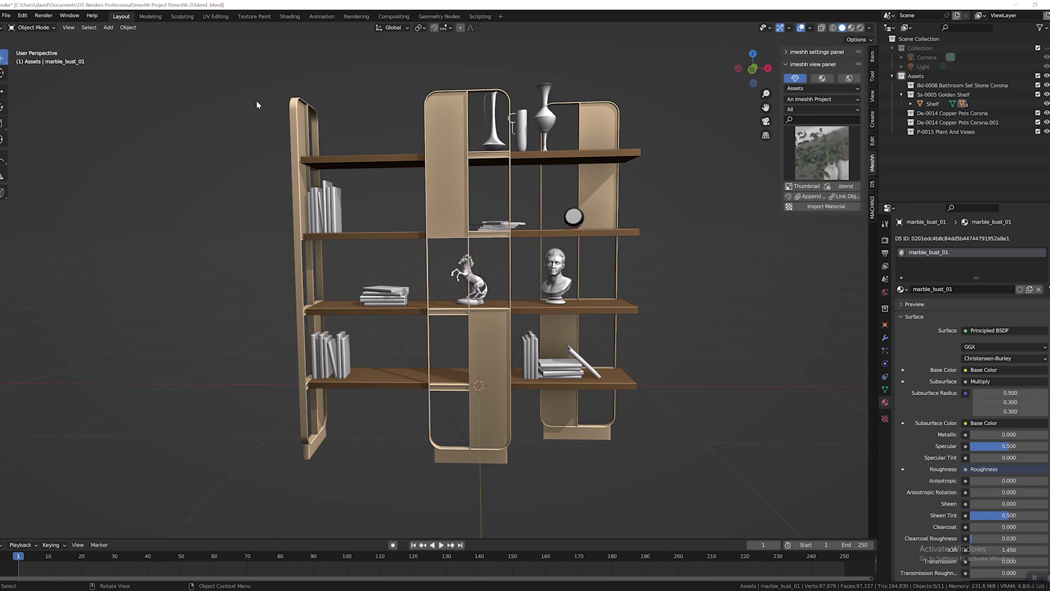
Switch to SketchUp and look over the room model with its tree backdrop
key("alt+Tab")
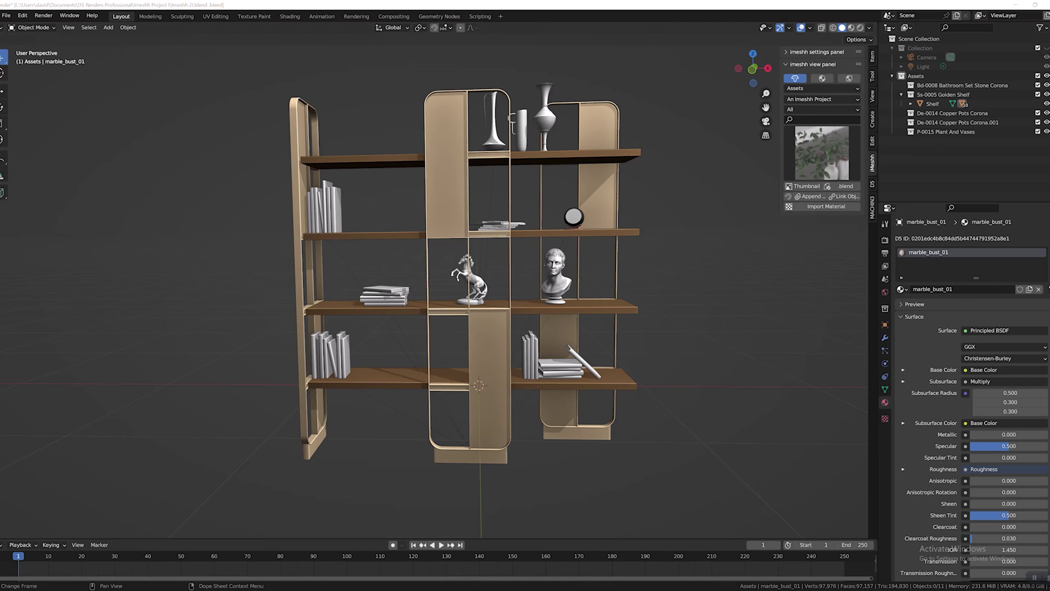
scroll(554, 417, "up", 10)
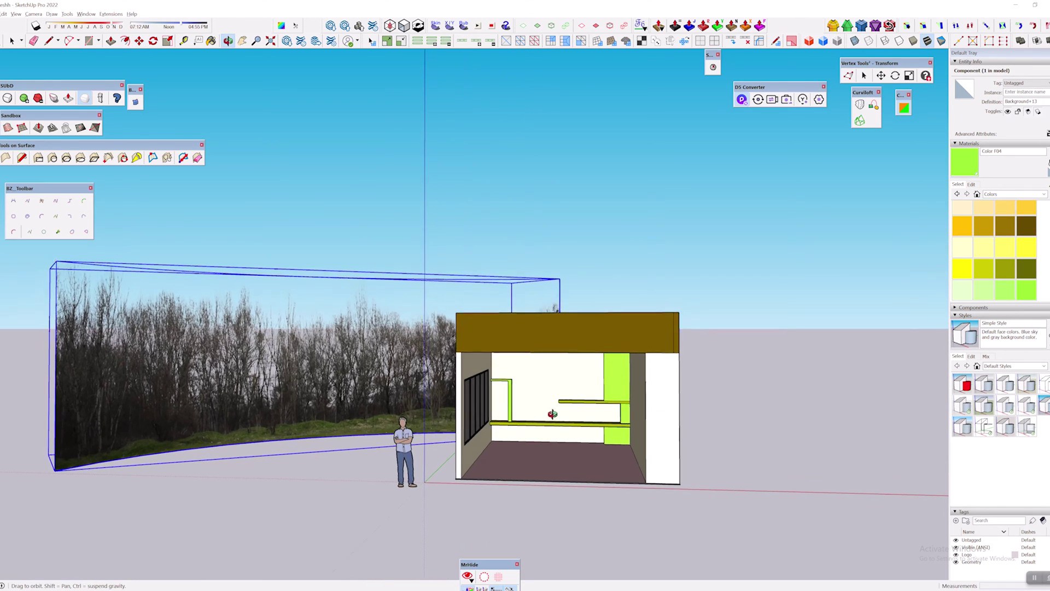
key("space")
scroll(555, 417, "up", 5)
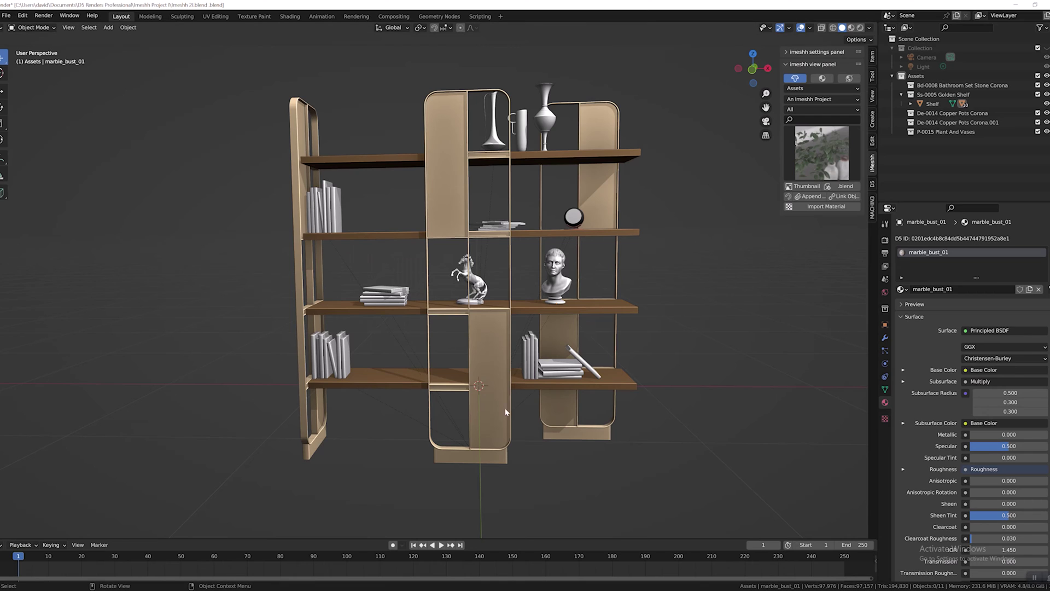
Return to Blender, append the iMeshh DV-0011 Gold Modern Vases asset and move it onto the empty area beside the golden shelf
scroll(674, 330, "up", 3)
middle_click_drag(657, 328, 728, 326)
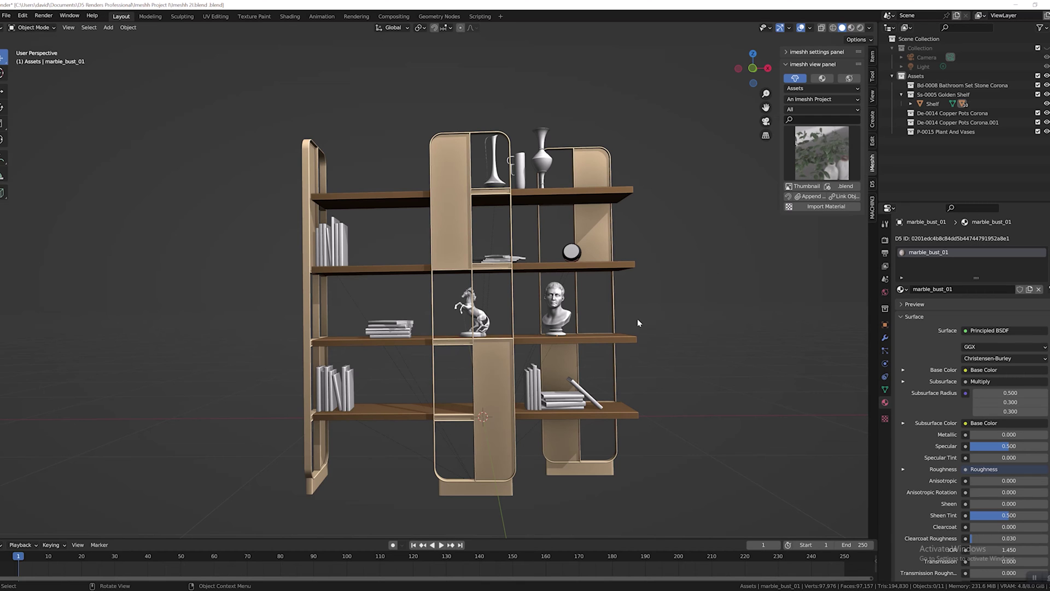
scroll(644, 312, "up", 2)
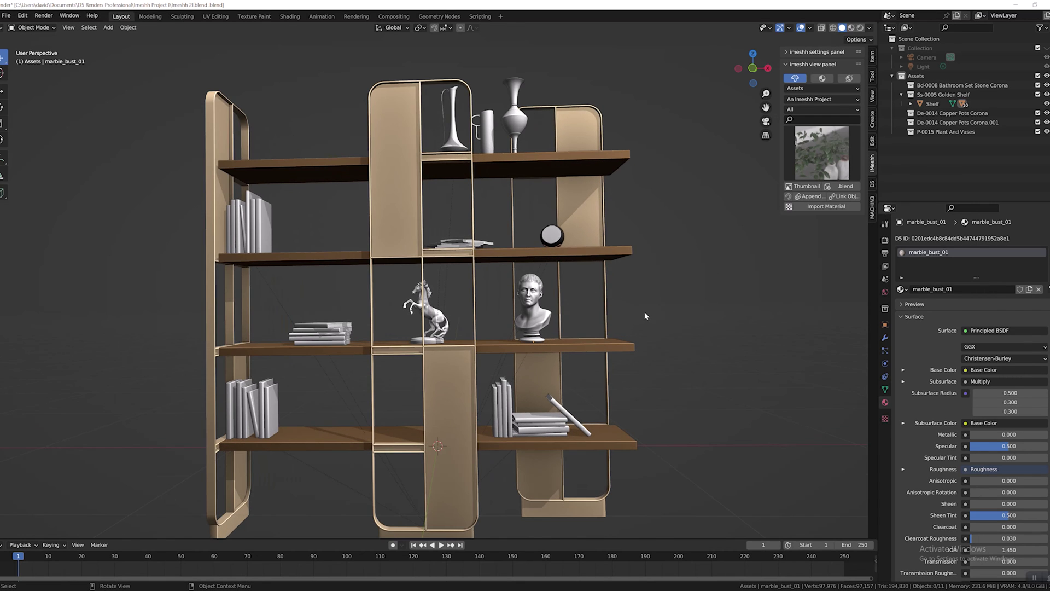
scroll(666, 303, "down", 2)
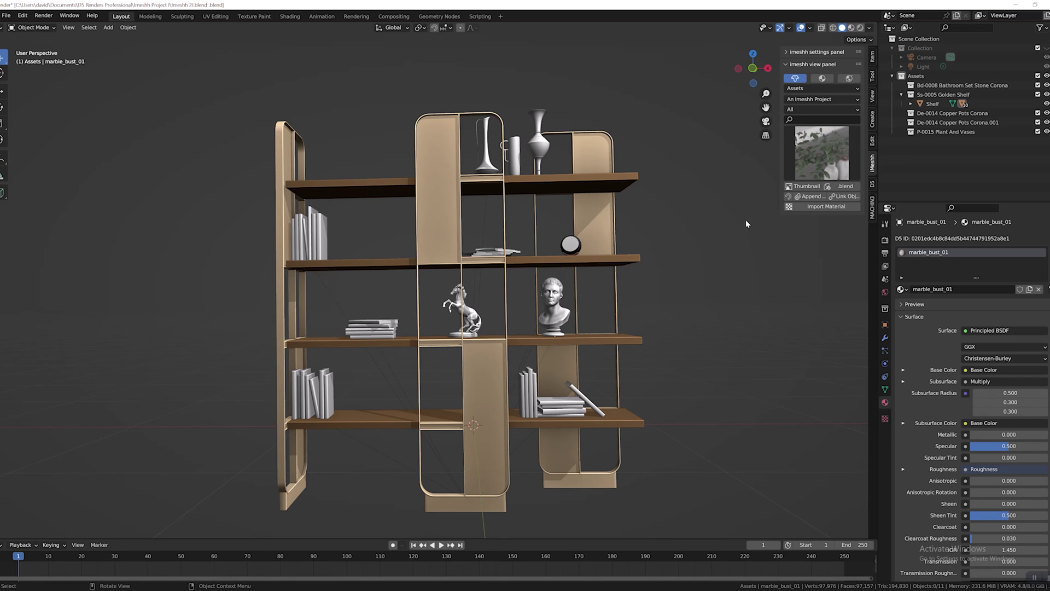
left_click(816, 155)
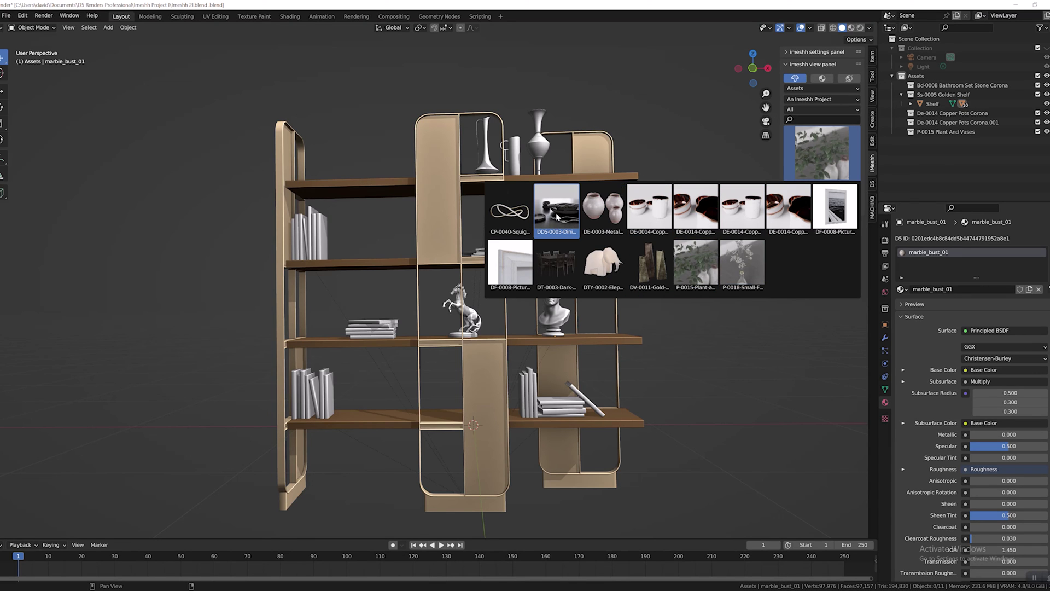
left_click(646, 274)
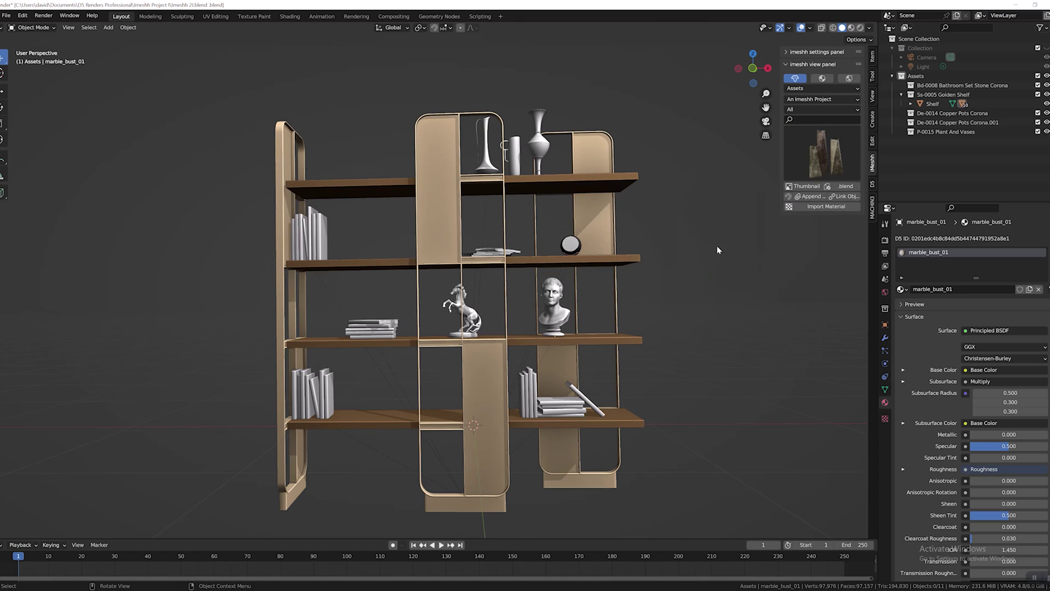
left_click(807, 197)
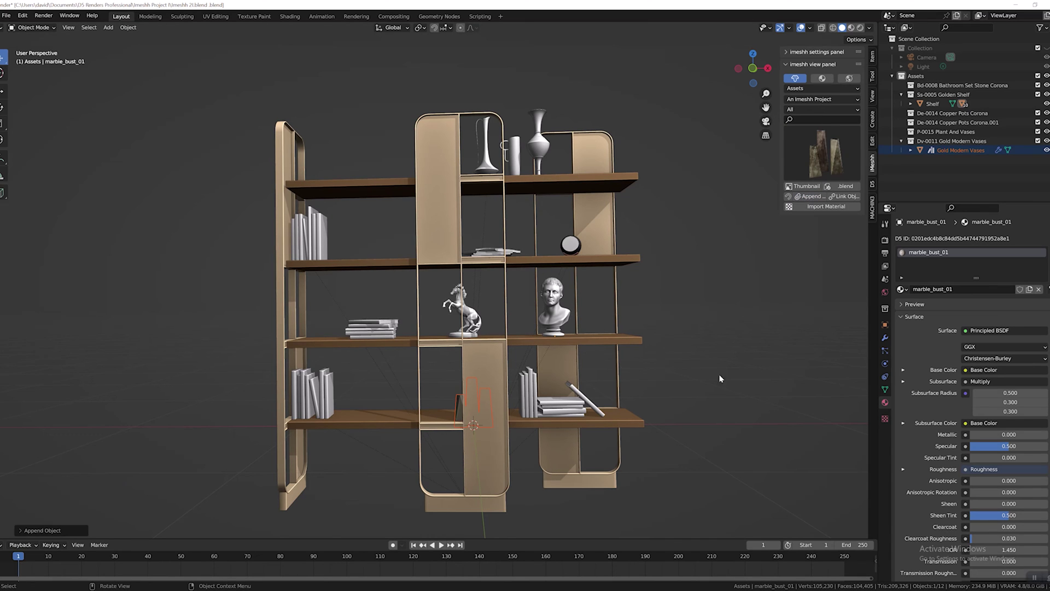
key("g")
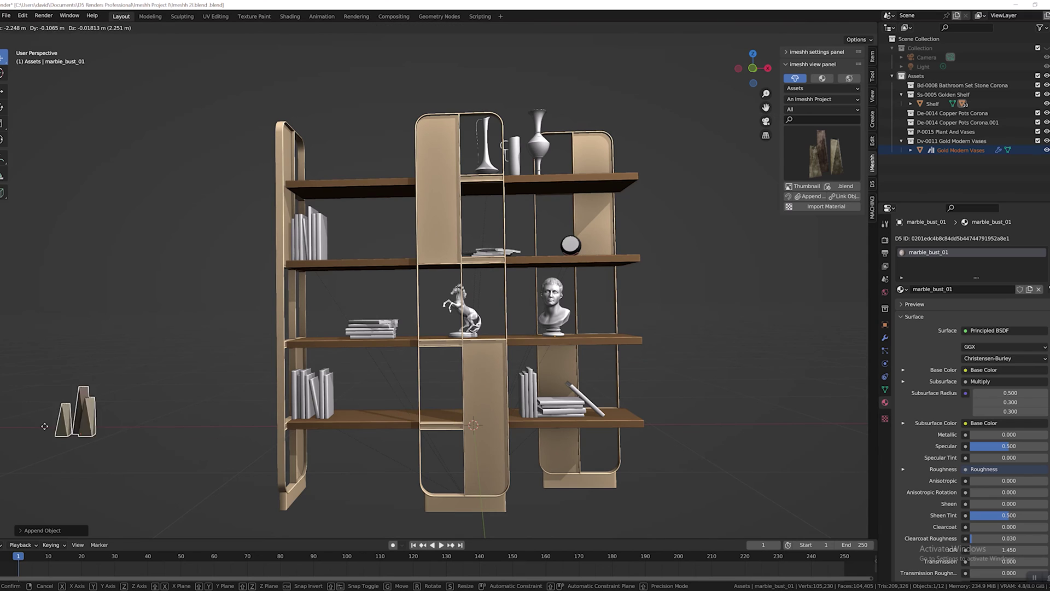
left_click(116, 438)
Delete the appended gold modern vases, leaving the golden shelf in the scene
middle_click_drag(290, 377, 447, 345)
scroll(447, 345, "down", 3)
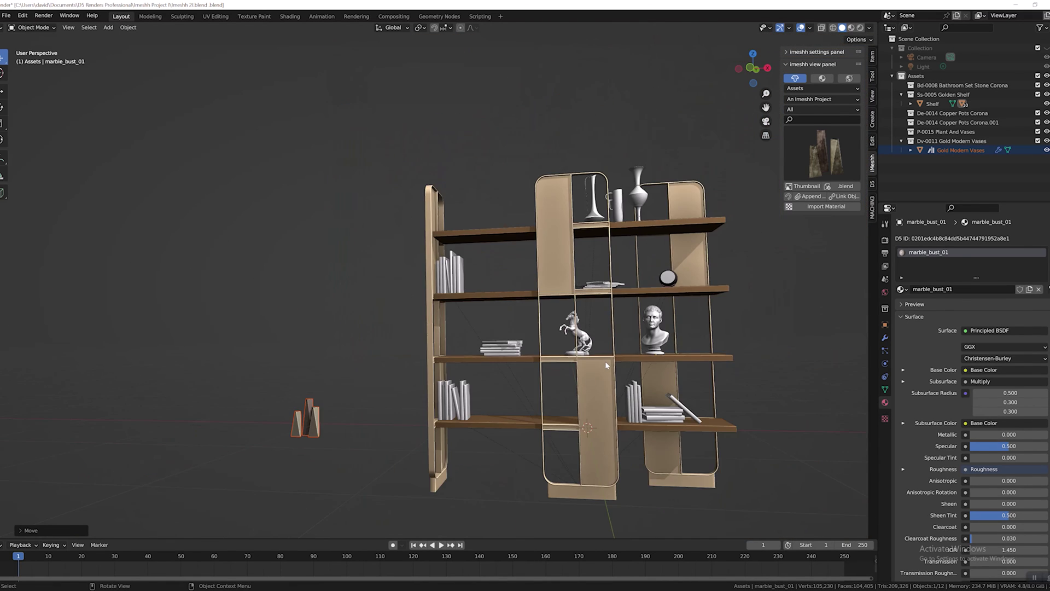
middle_click_drag(605, 361, 463, 237)
scroll(463, 237, "up", 1)
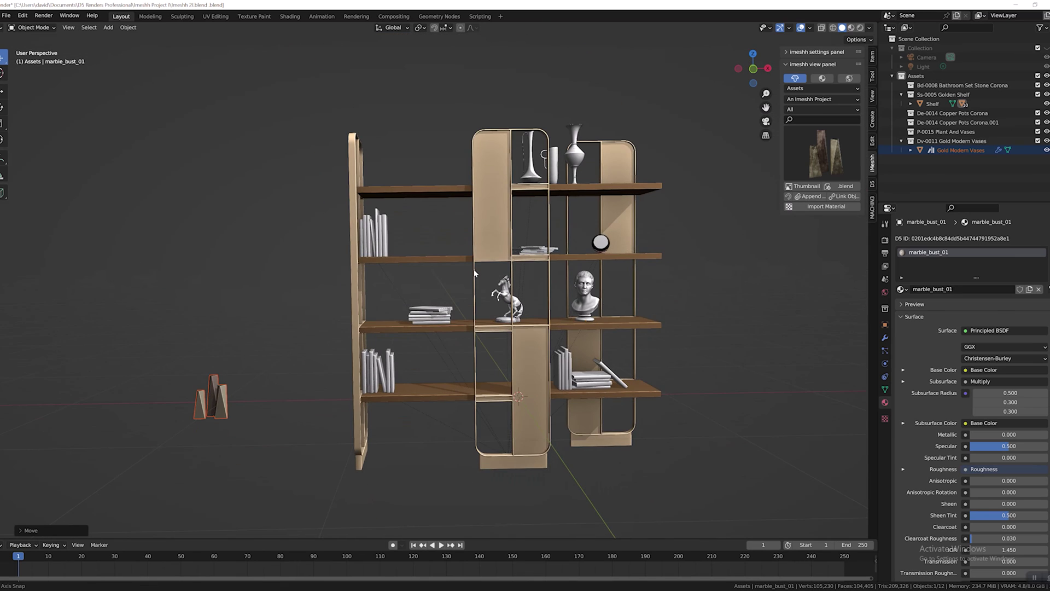
scroll(471, 266, "up", 3)
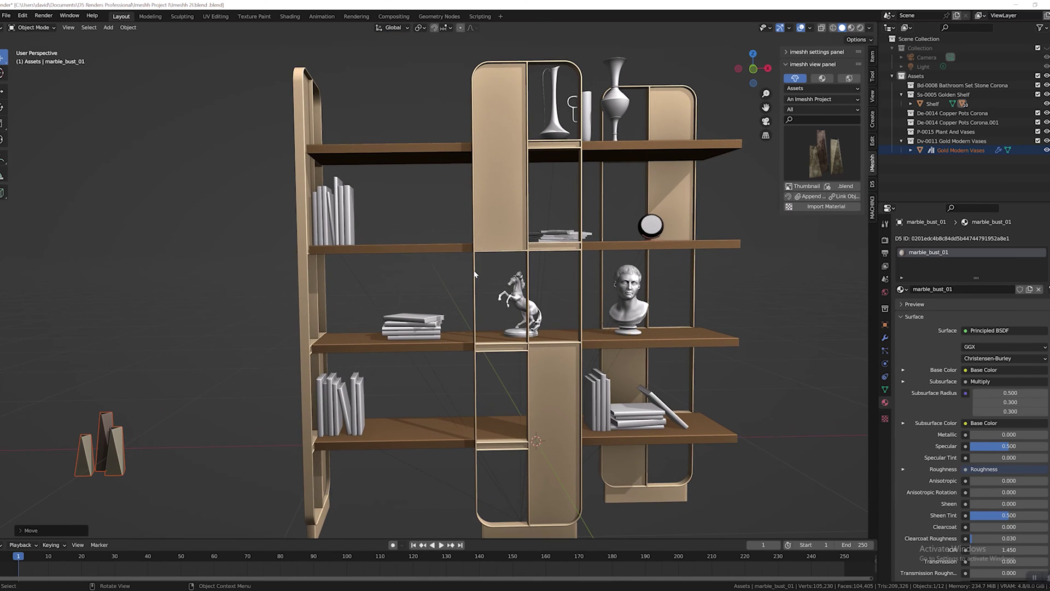
scroll(475, 273, "down", 2)
key("Delete")
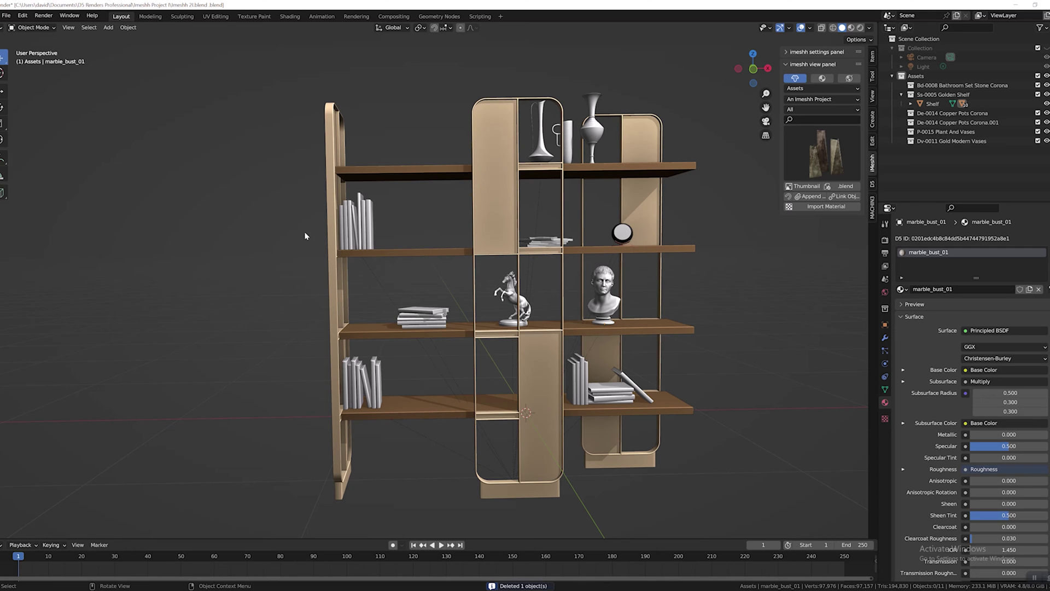
Browse the iMeshh asset thumbnails and preview the shelf in rendered viewport shading before returning to solid shading
scroll(648, 213, "up", 1)
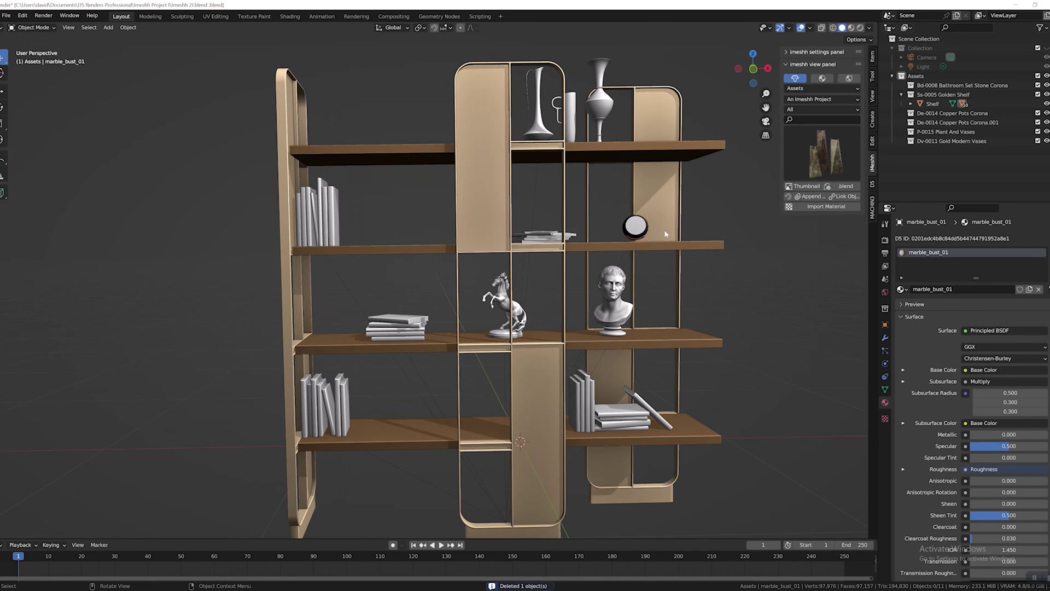
left_click(812, 158)
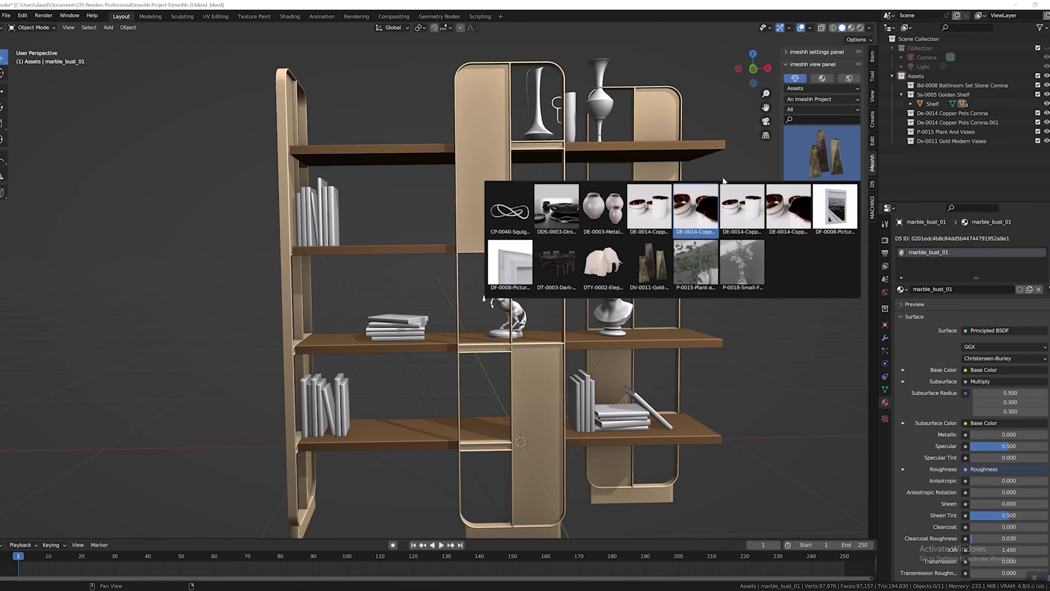
left_click(777, 213)
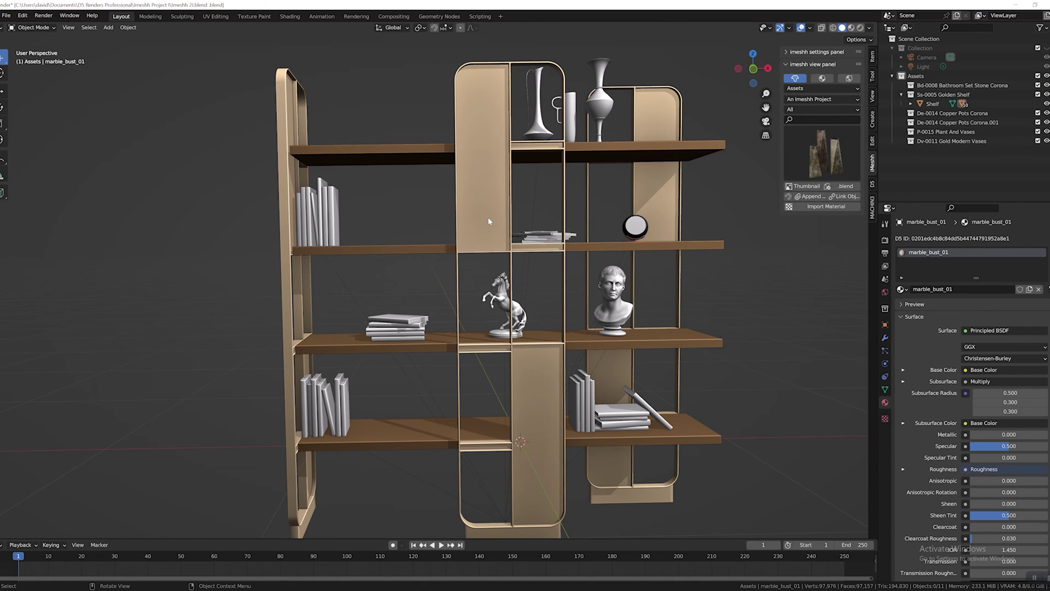
left_click(861, 28)
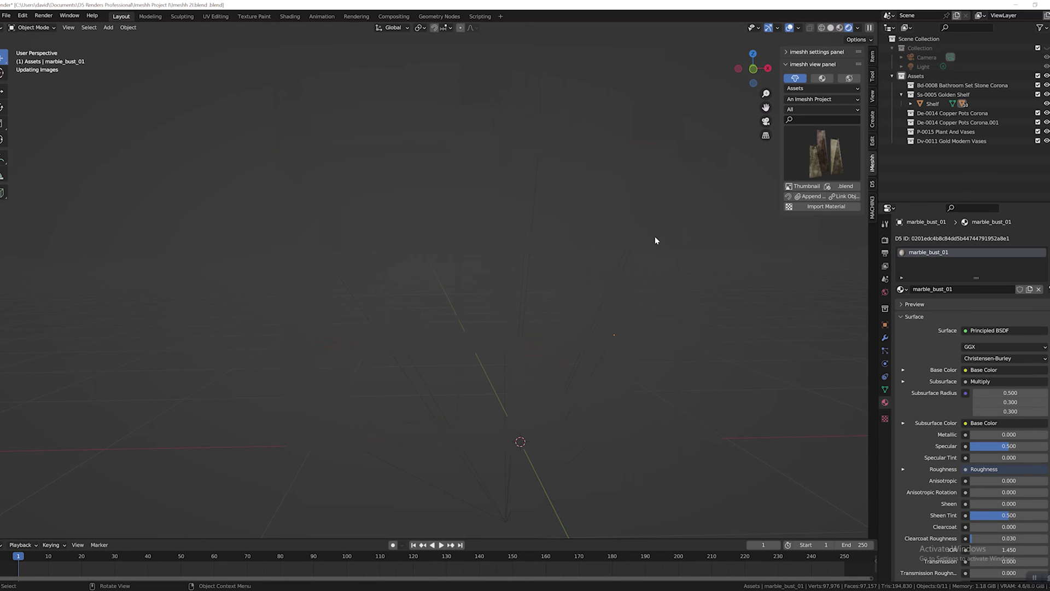
scroll(573, 309, "up", 2)
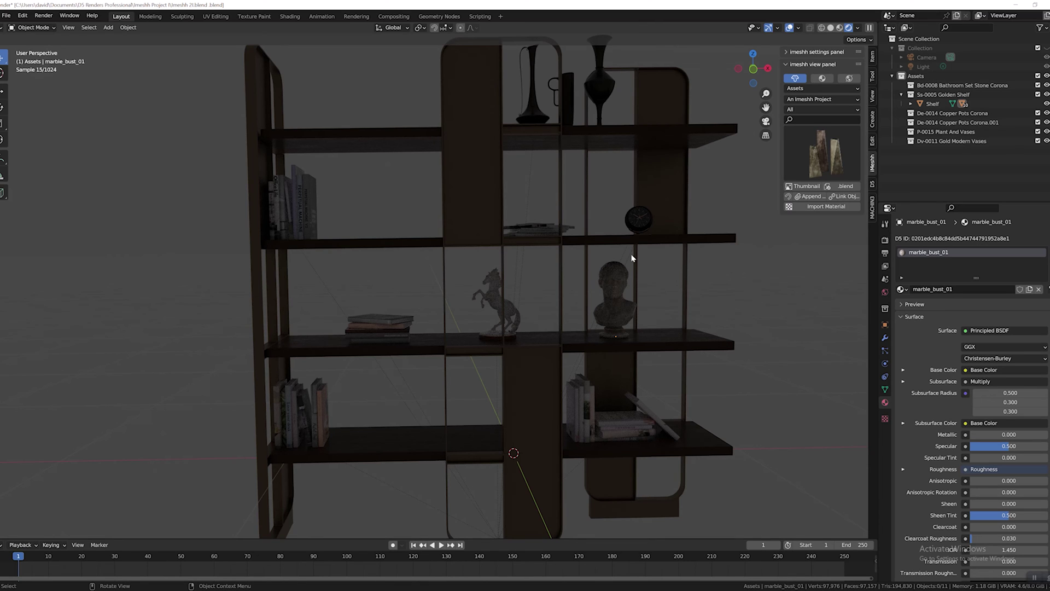
left_click(831, 28)
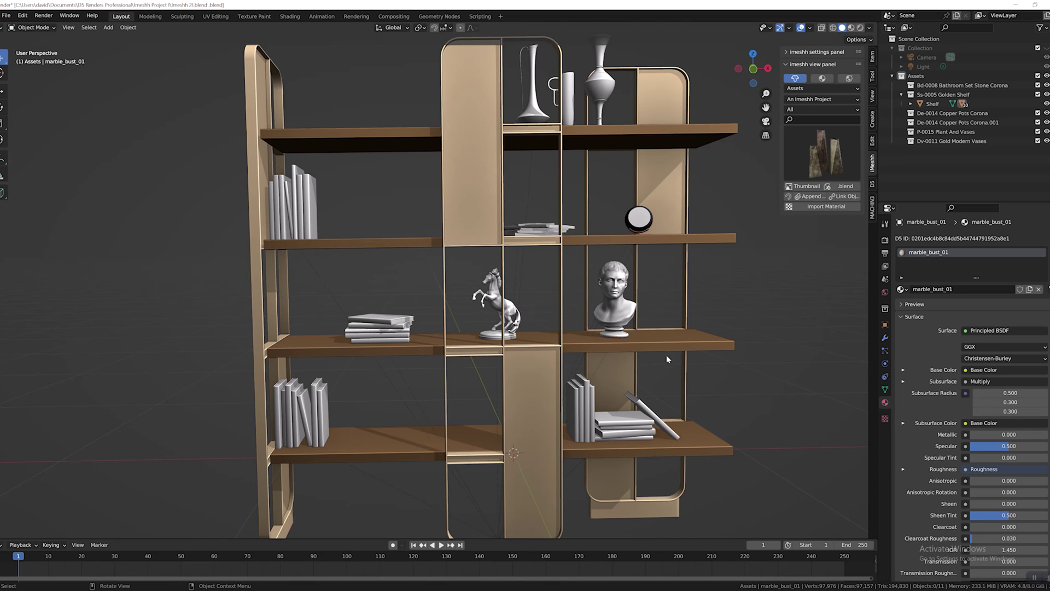
In the D5 add-on, set the material bake texture resolution to 1k, stop the D5 Link sync and start it again
left_click(872, 186)
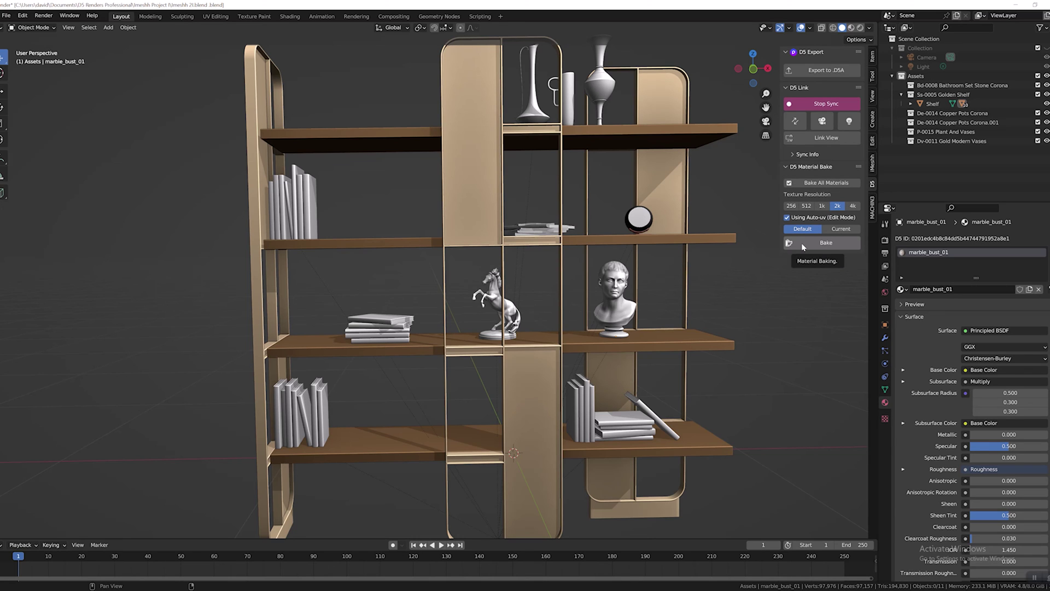
scroll(769, 329, "down", 2)
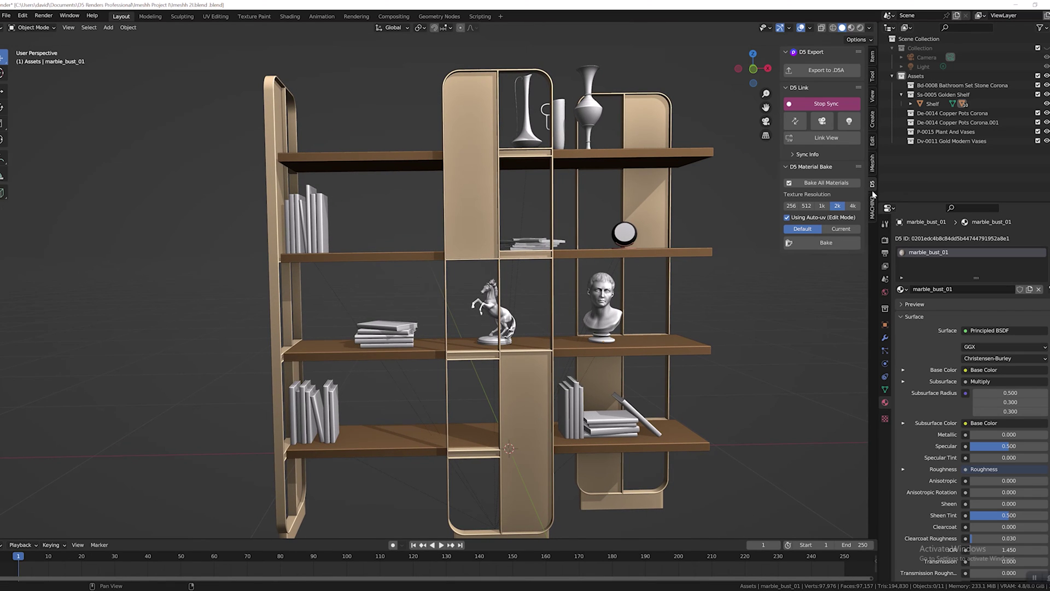
left_click(786, 167)
left_click(786, 166)
left_click(822, 206)
left_click(819, 106)
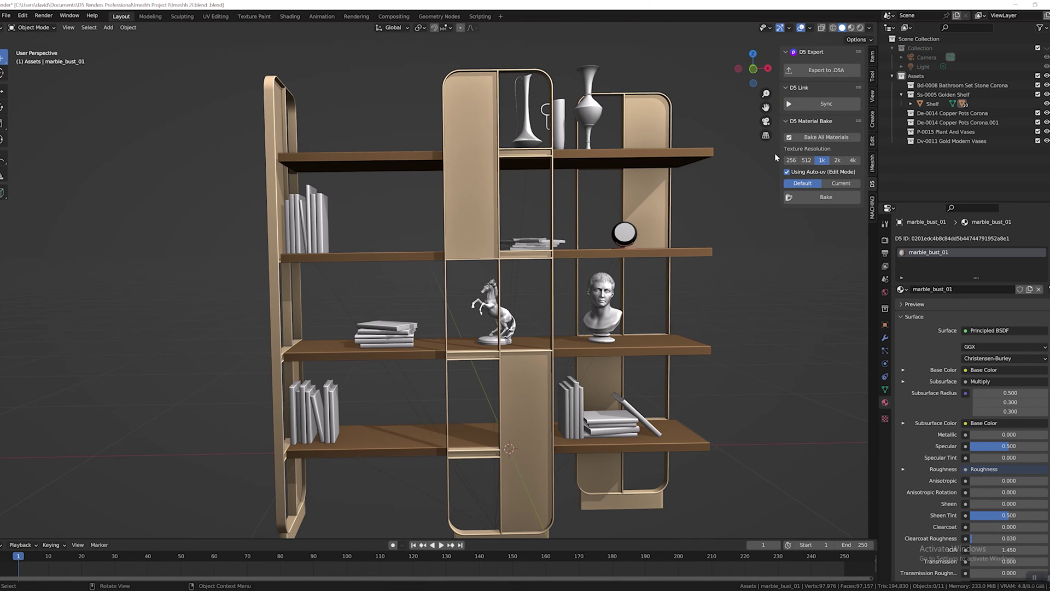
left_click(808, 106)
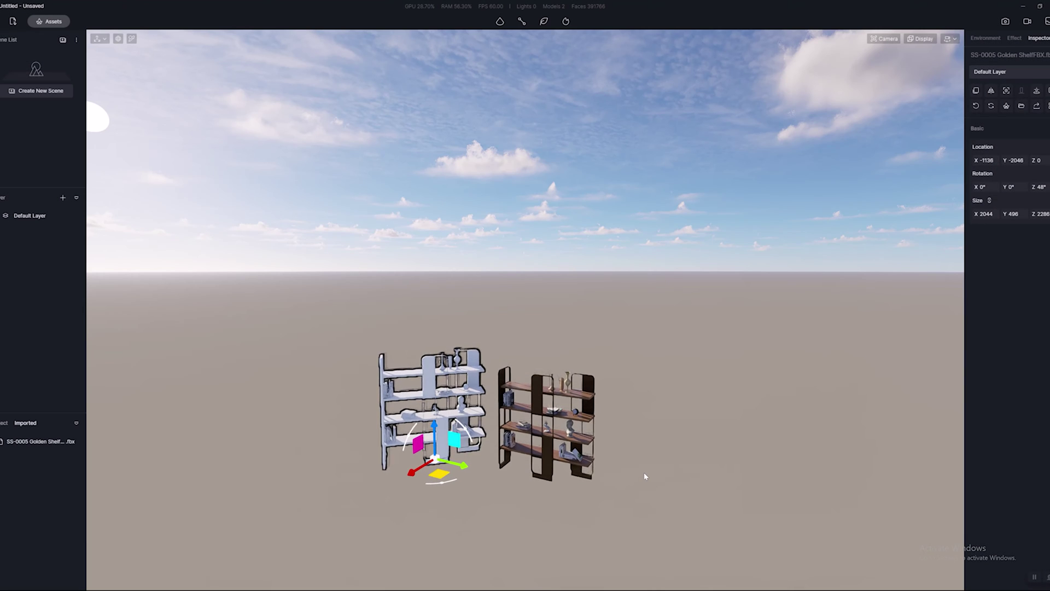
In D5 Render, check the Fly navigation settings and fly up to the textured shelf beside the white one
left_click(957, 37)
left_click(952, 38)
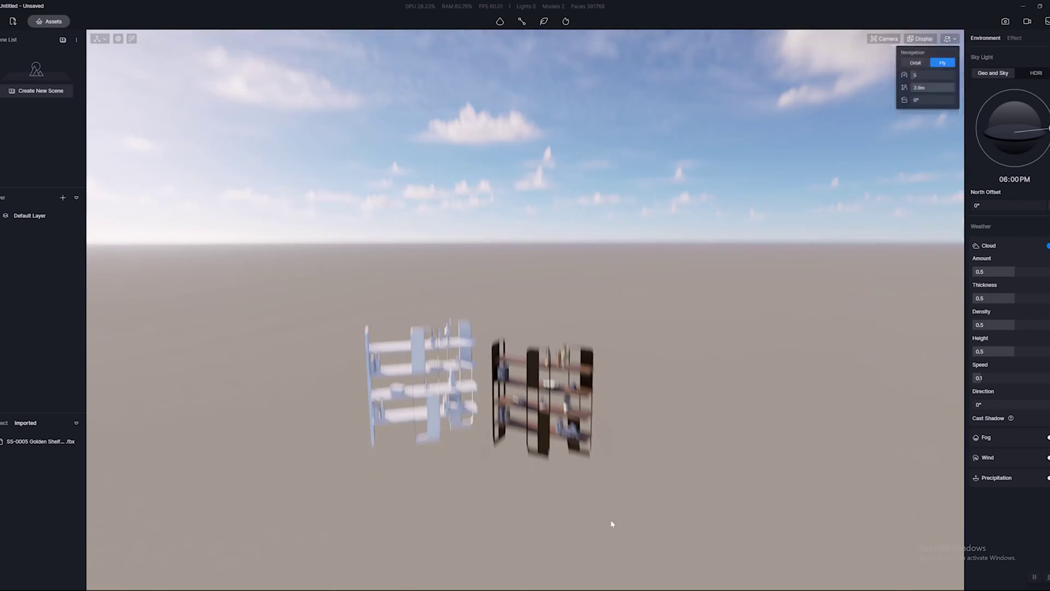
key("w")
right_click_drag(611, 521, 671, 347)
key("d")
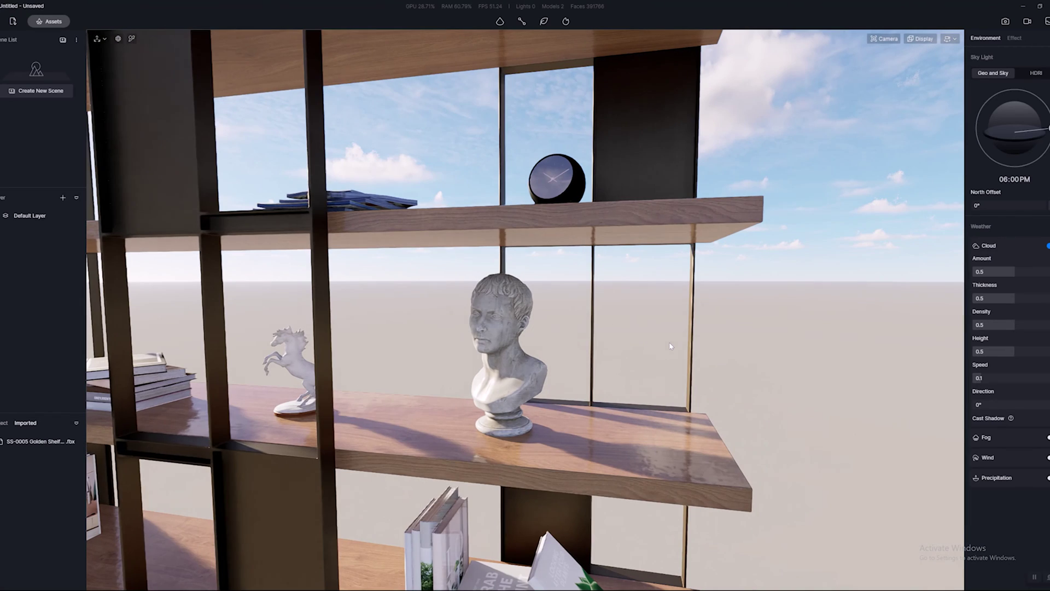
Examine the textured shelf's wood, metal, marble bust, clock and book materials from several distances
scroll(604, 358, "down", 5)
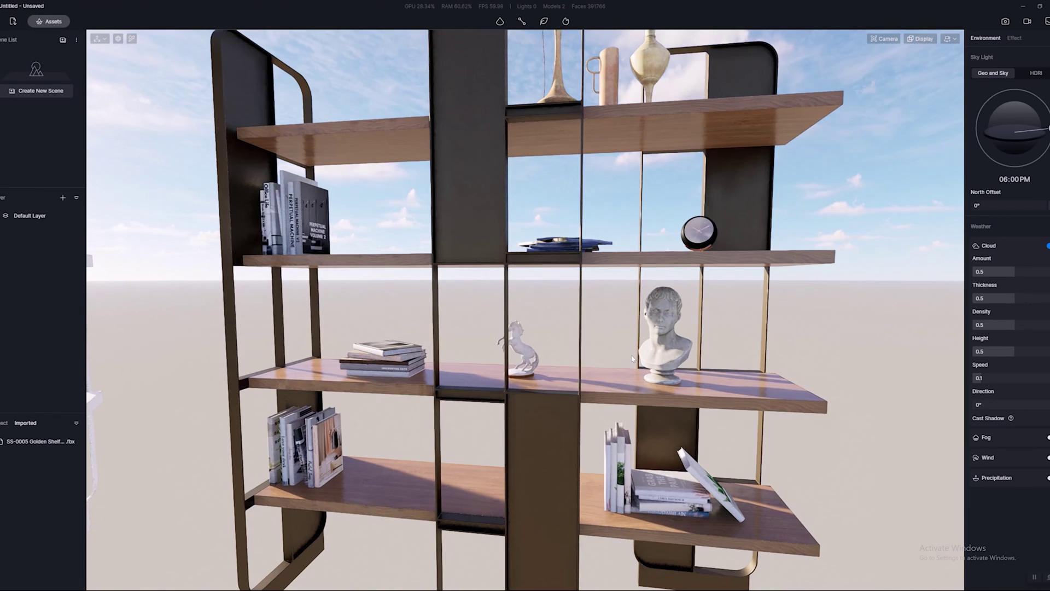
scroll(629, 358, "up", 2)
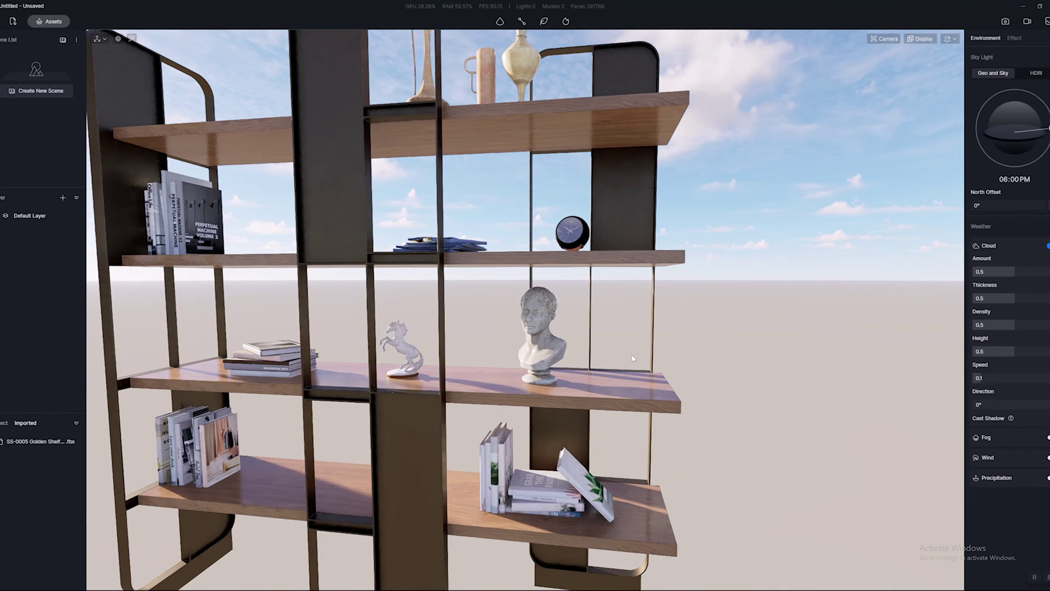
scroll(743, 322, "down", 2)
mouse_move(743, 322)
right_mouse_down()
mouse_move(704, 268)
mouse_move(711, 295)
mouse_move(743, 309)
right_mouse_up()
scroll(711, 295, "up", 1)
scroll(743, 309, "up", 4)
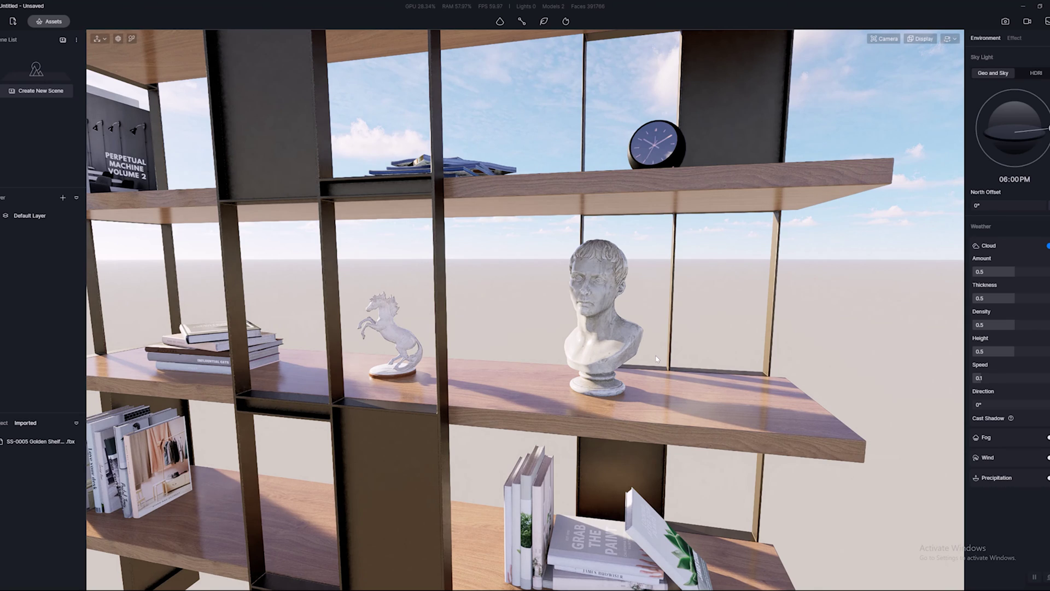
right_click_drag(655, 358, 688, 421)
scroll(661, 365, "down", 3)
scroll(620, 333, "up", 4)
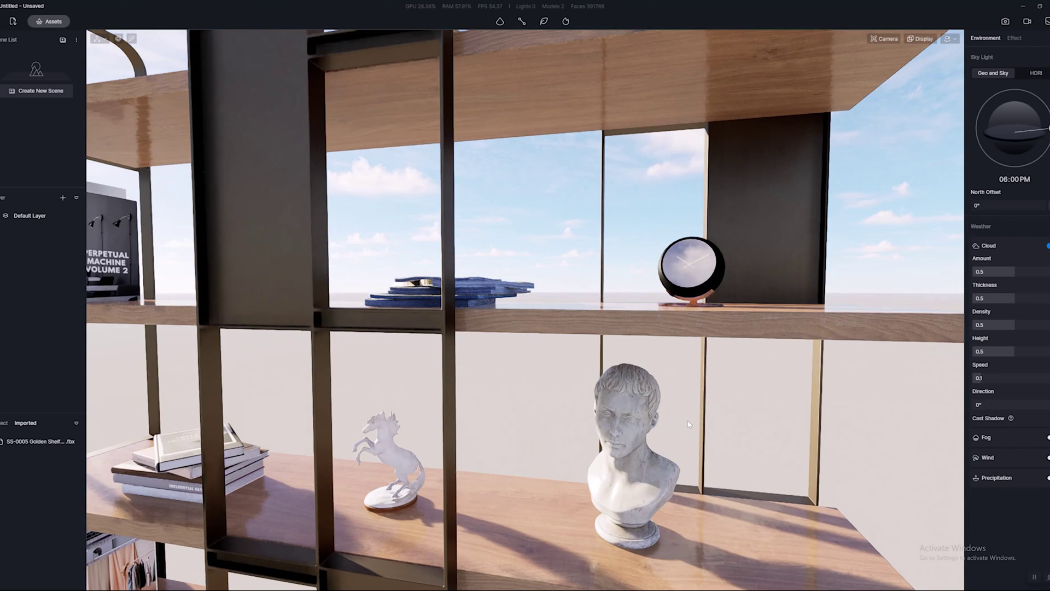
Inspect the marble bust's material settings and view the textured shelf from another angle
left_click(679, 432)
scroll(702, 469, "down", 5)
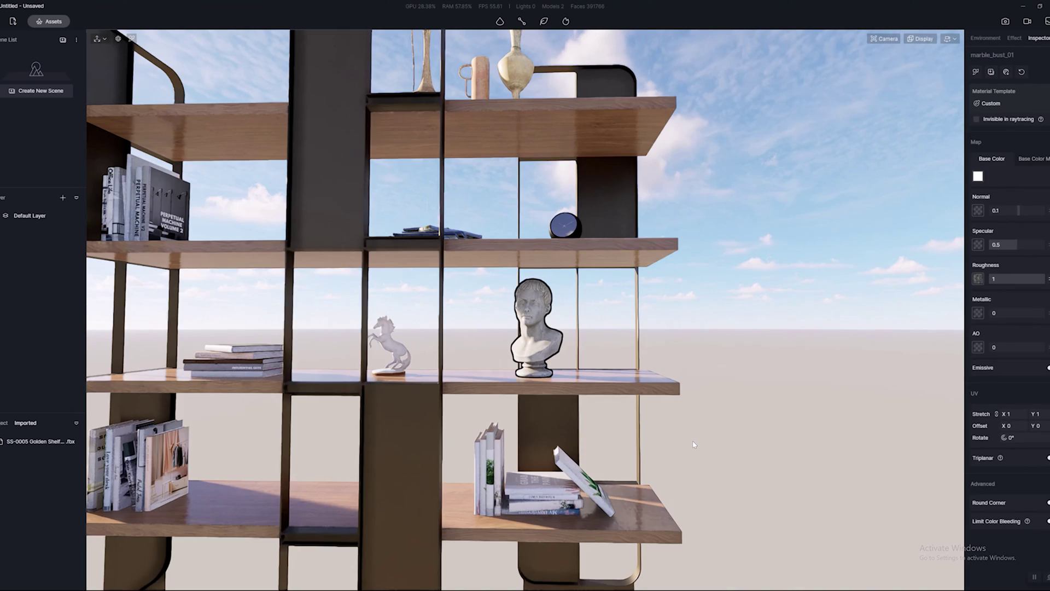
scroll(606, 218, "up", 4)
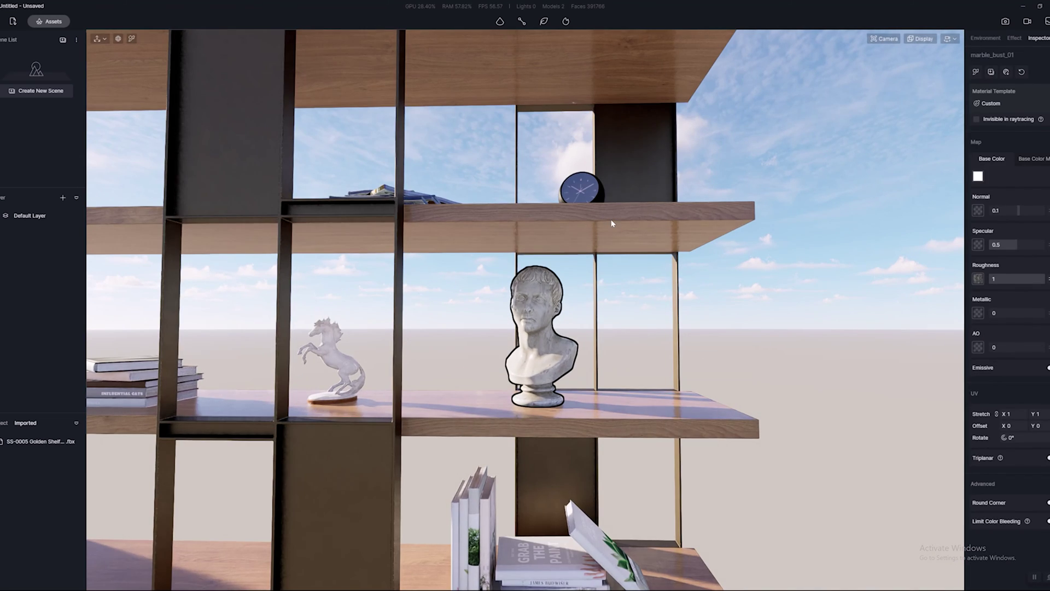
left_click(655, 230)
right_click_drag(799, 331, 591, 366)
key("Escape")
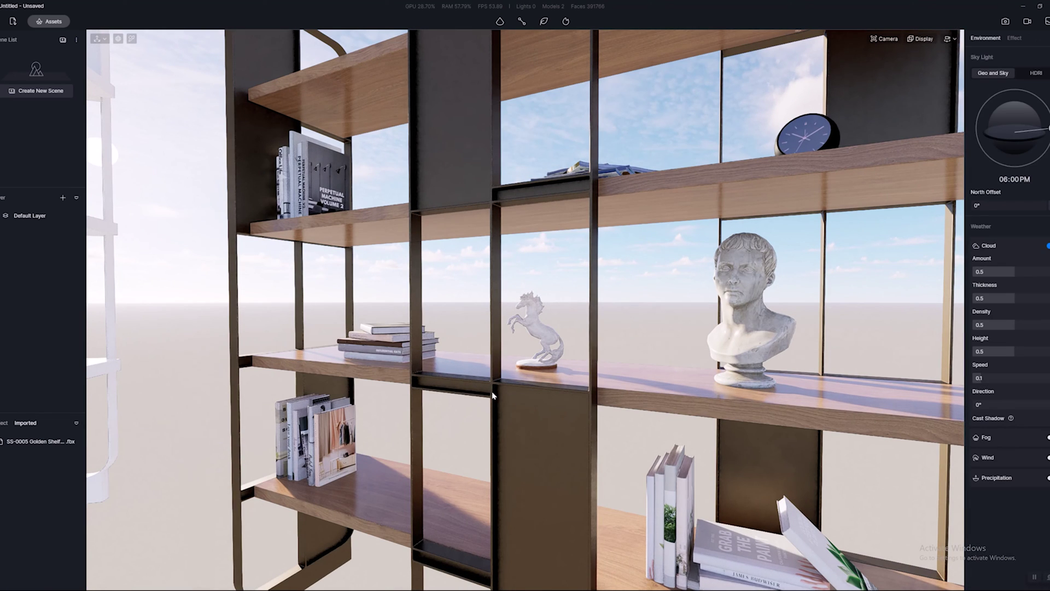
Apply the Red Mirror-like Plastic material from the online Plastic category to the horse statue on the shelf
scroll(549, 340, "up", 5)
left_click(542, 328)
left_click(50, 22)
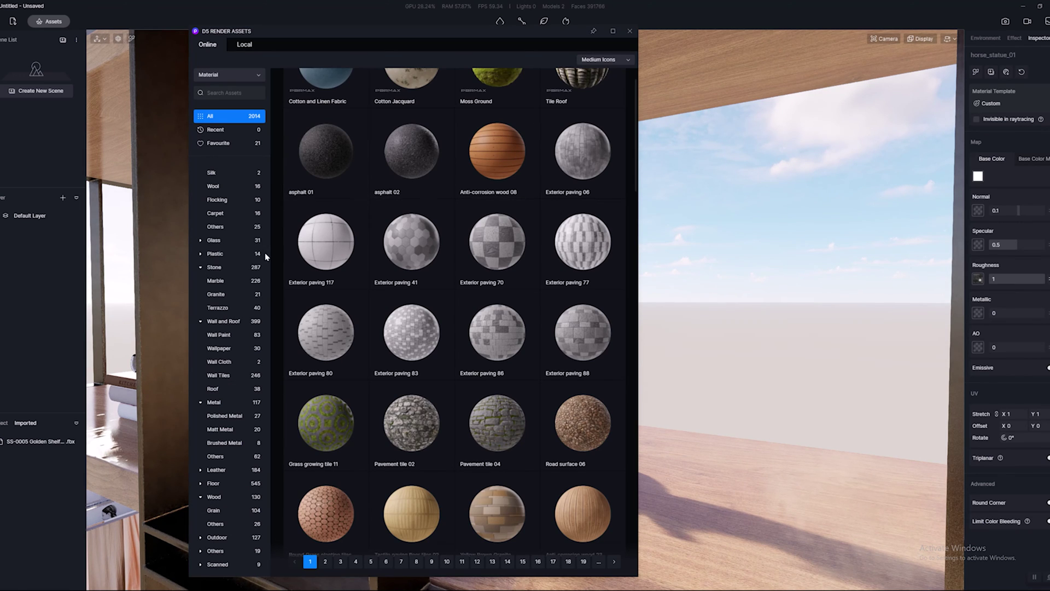
left_click(214, 253)
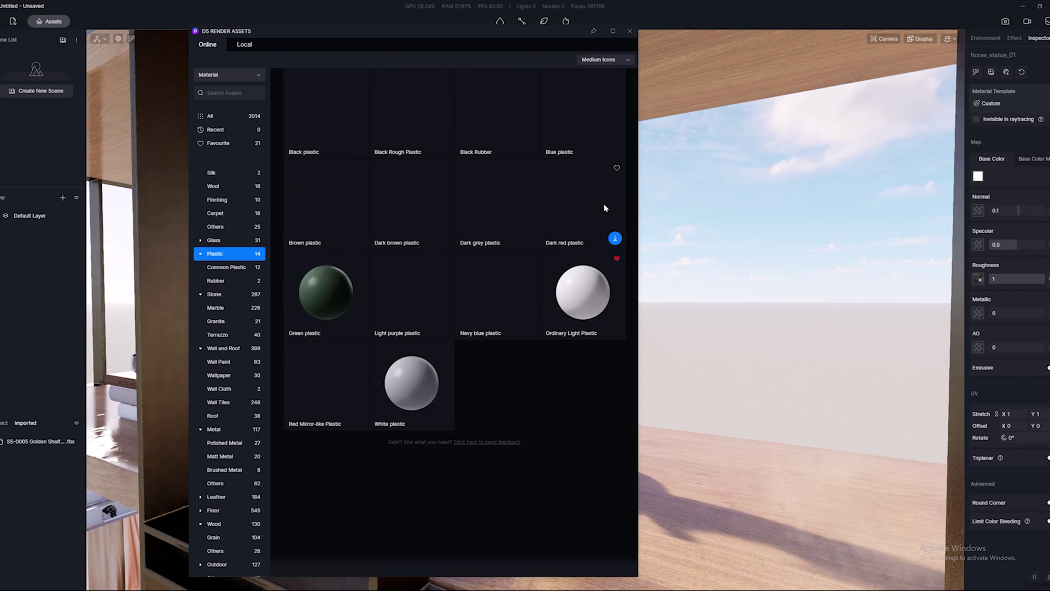
left_click_drag(320, 428, 854, 406)
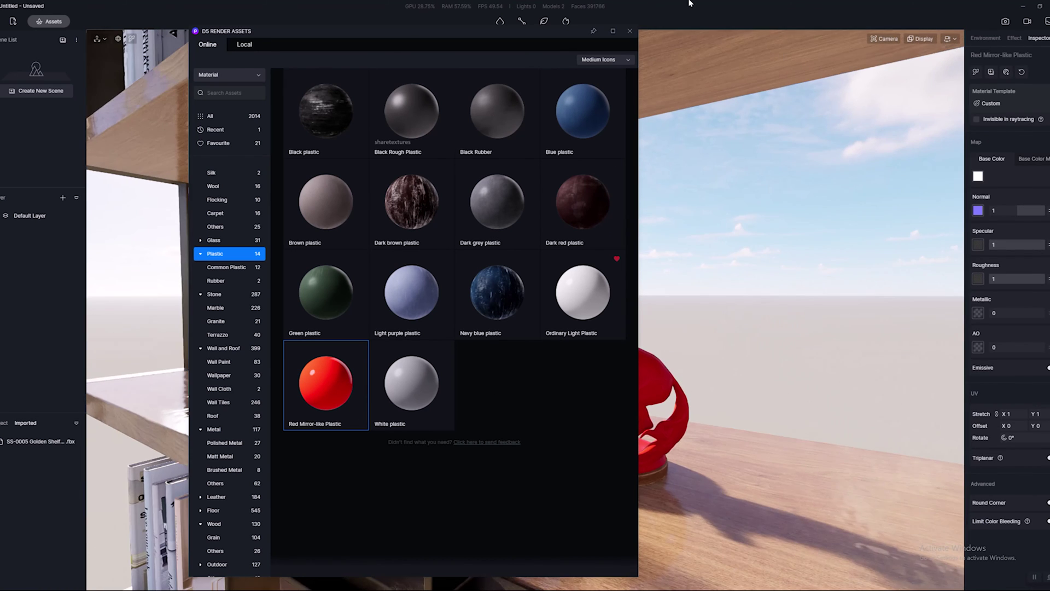
left_click(634, 33)
Undo the red plastic material on the horse statue
scroll(685, 506, "down", 5)
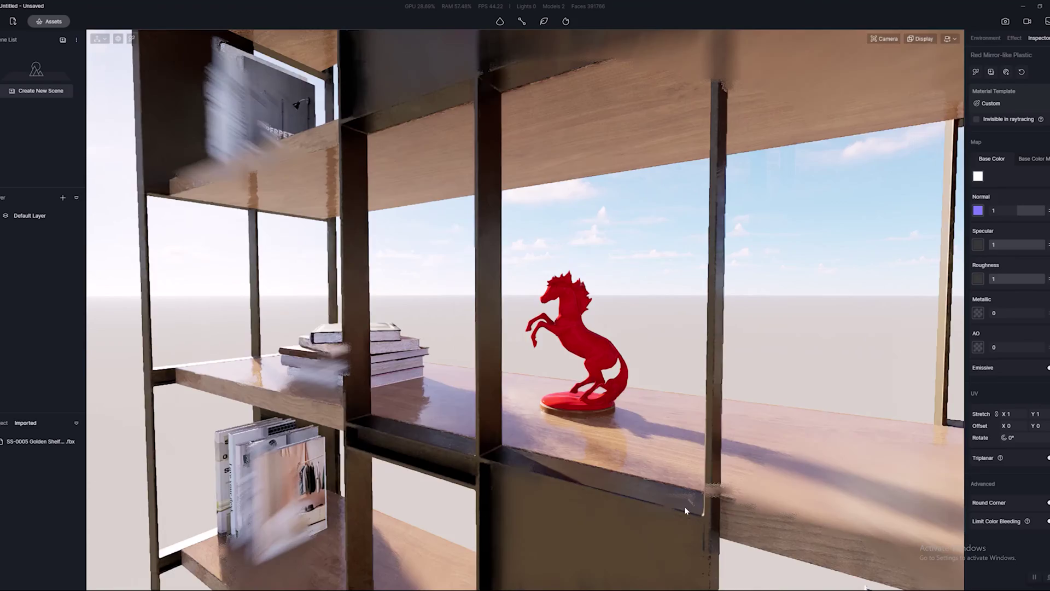
right_click_drag(684, 506, 583, 463)
key("e")
key("ctrl+z")
key("s")
scroll(583, 462, "up", 4)
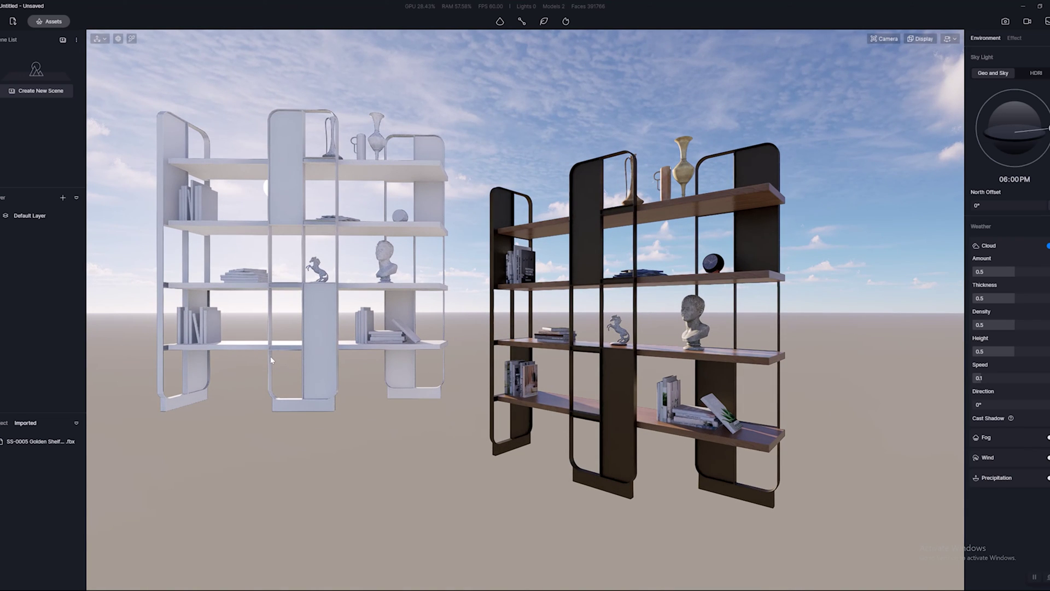
Delete the untextured white SS-0005 Golden Shelf model beside the textured shelf
left_click(329, 353)
scroll(557, 379, "up", 3)
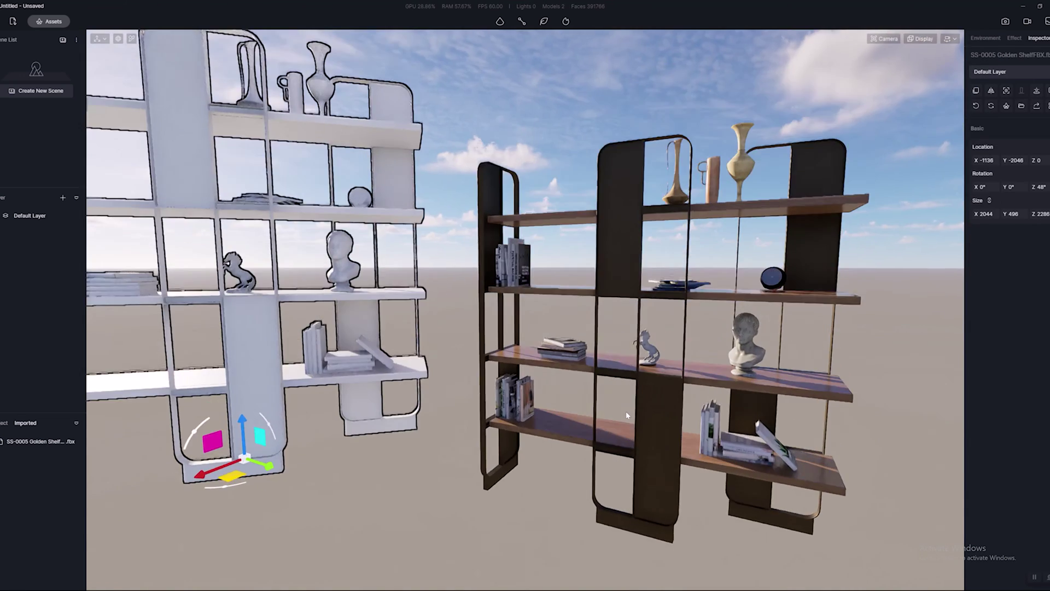
right_click_drag(626, 415, 520, 370)
scroll(521, 370, "up", 4)
scroll(469, 357, "down", 2)
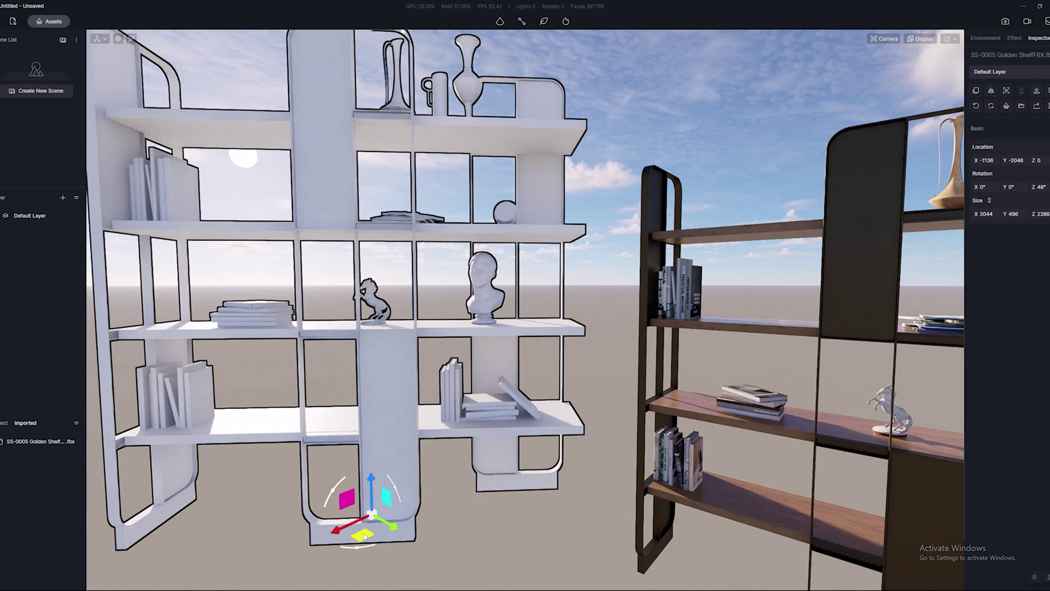
left_click_drag(364, 536, 286, 475)
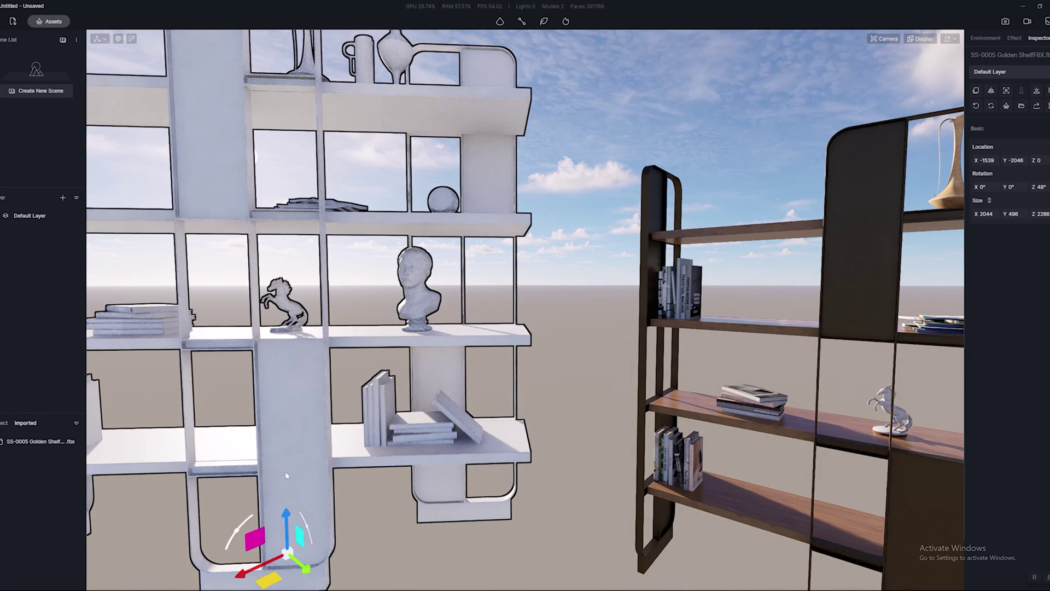
key("Delete")
right_click_drag(223, 457, 538, 461)
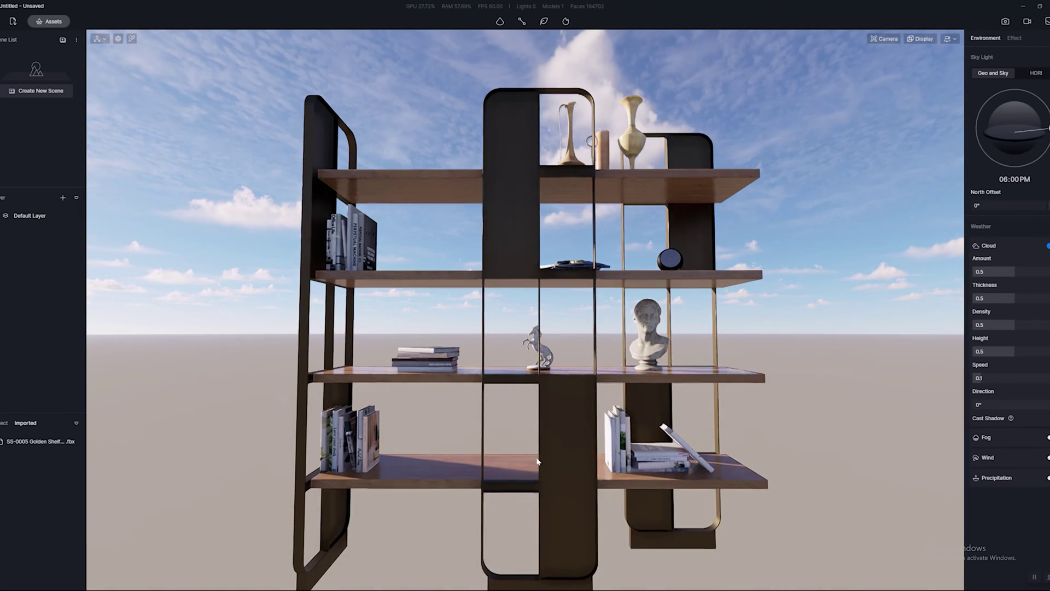
Place the imported SS-0005 Golden Shelf FBX beside the textured shelf, and delete it again
left_click(538, 461)
scroll(547, 446, "up", 2)
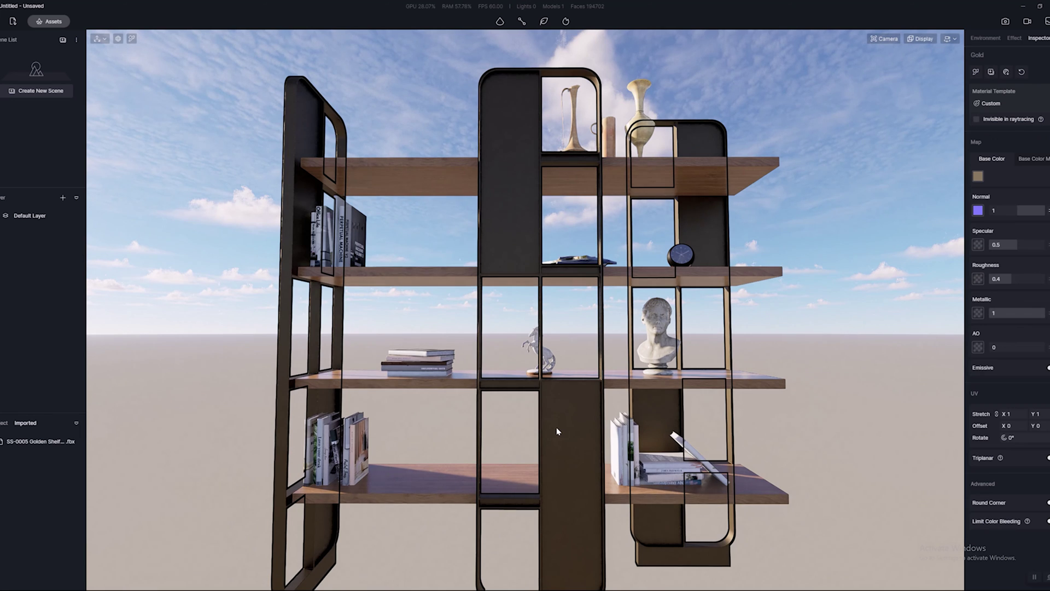
scroll(557, 431, "down", 2)
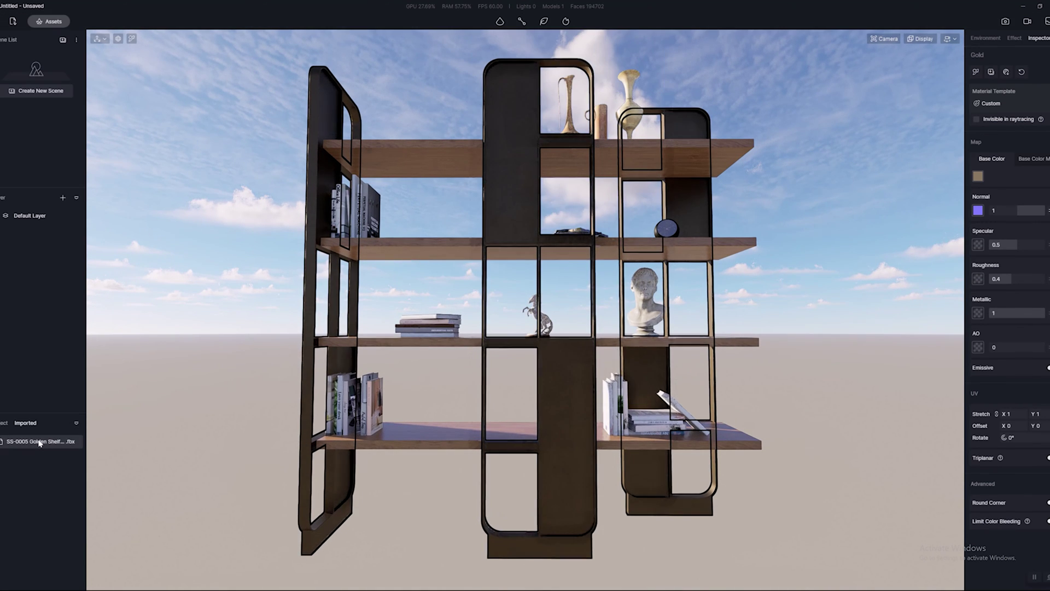
left_click_drag(40, 443, 153, 391)
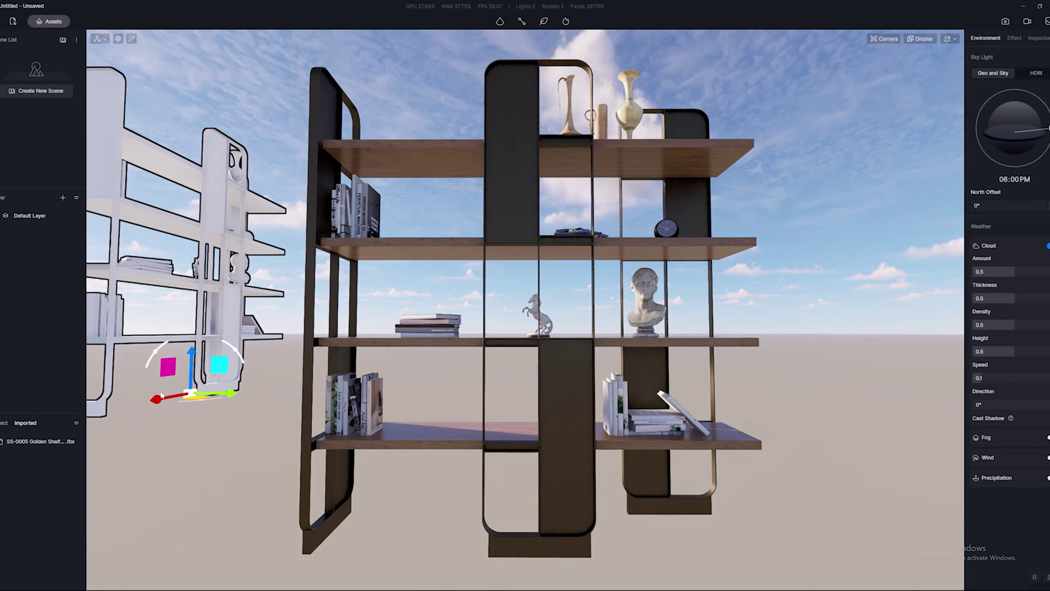
left_click(290, 380)
left_click(170, 285)
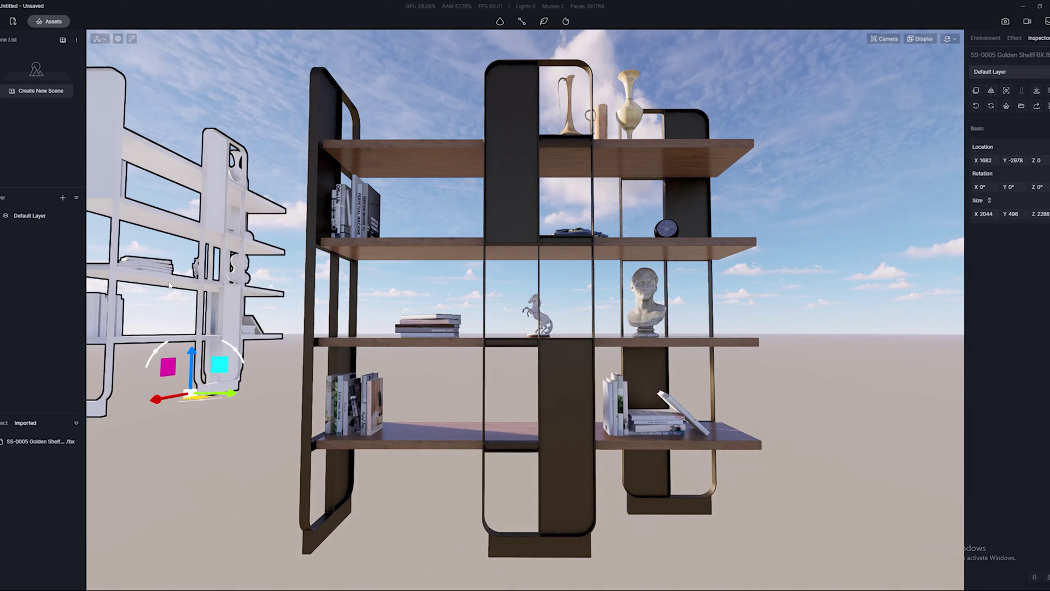
key("Delete")
Examine the textured shelf as a whole and check which operations are available for the synced Blender model
middle_click_drag(598, 349, 566, 419)
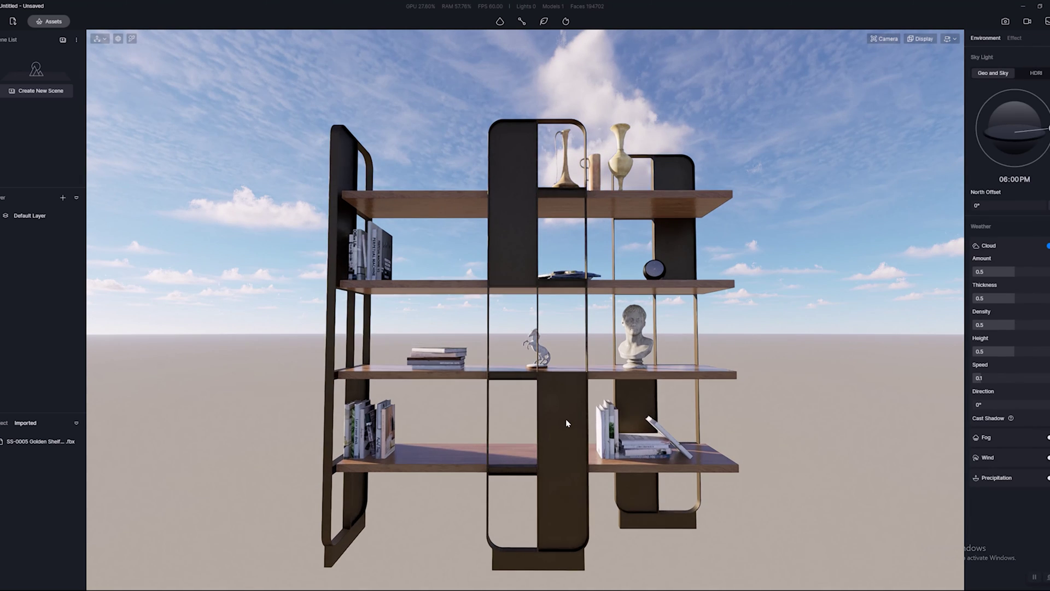
scroll(566, 419, "down", 2)
left_click(565, 420)
right_click_drag(565, 420, 575, 454)
scroll(576, 454, "up", 2)
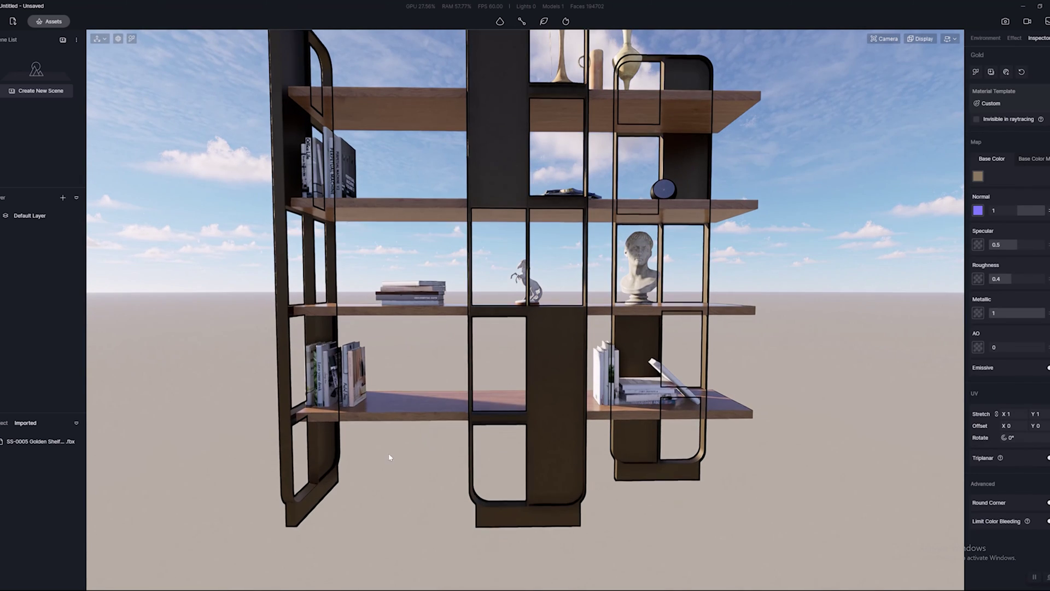
left_click(33, 457)
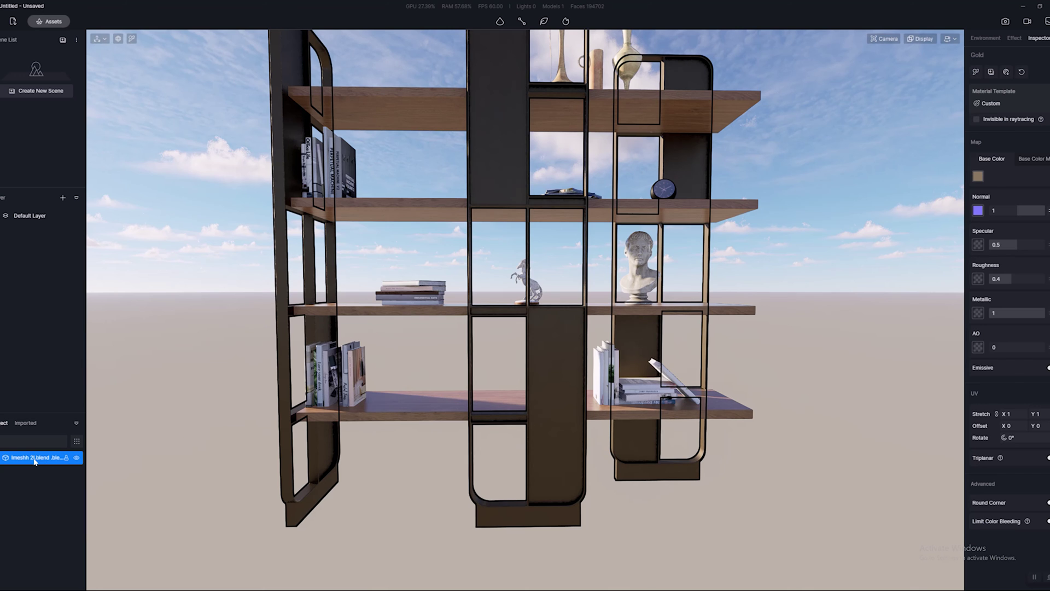
right_click(34, 461)
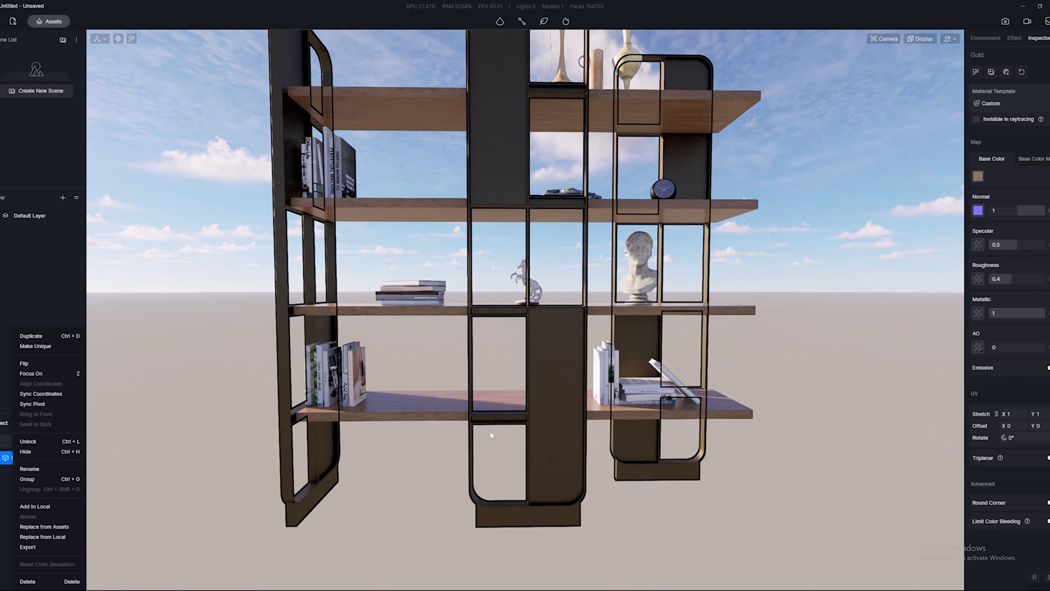
right_click_drag(495, 428, 494, 415)
scroll(495, 415, "down", 3)
middle_click_drag(494, 415, 496, 454)
scroll(532, 457, "up", 2)
left_click(540, 453)
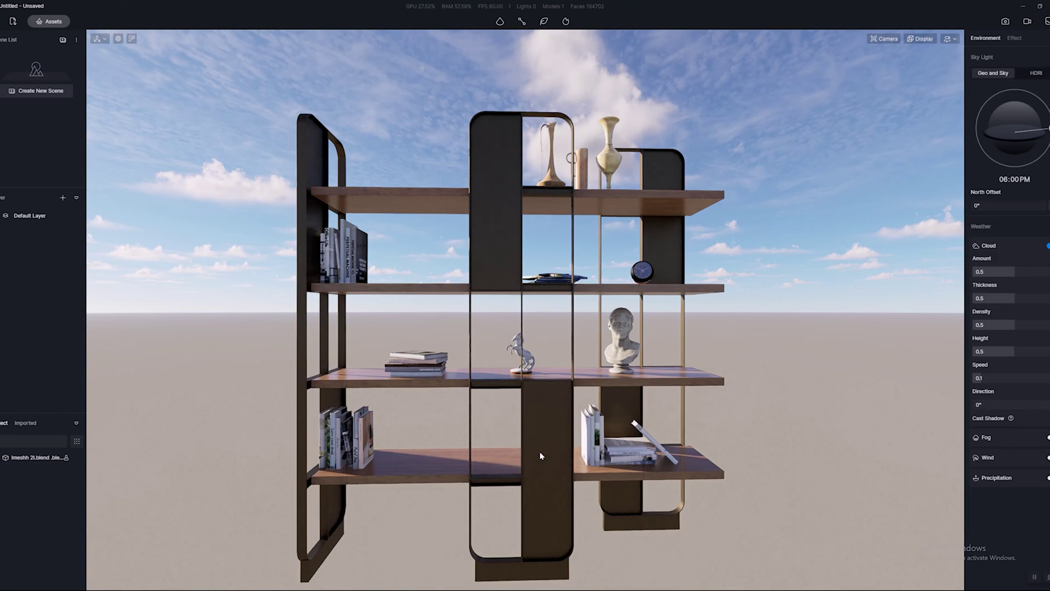
left_click(540, 456)
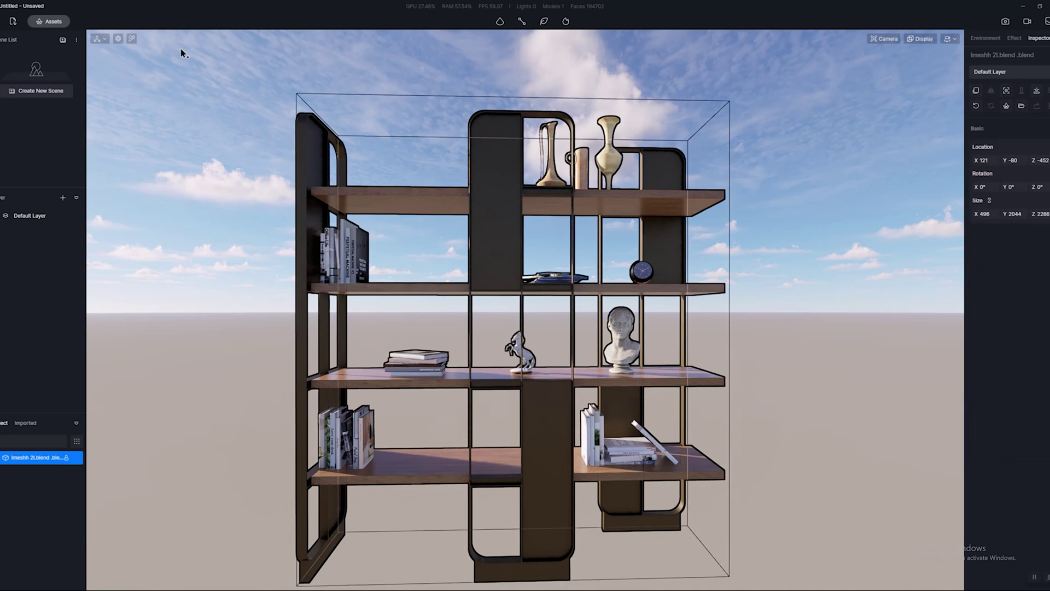
left_click(741, 520)
scroll(322, 161, "down", 2)
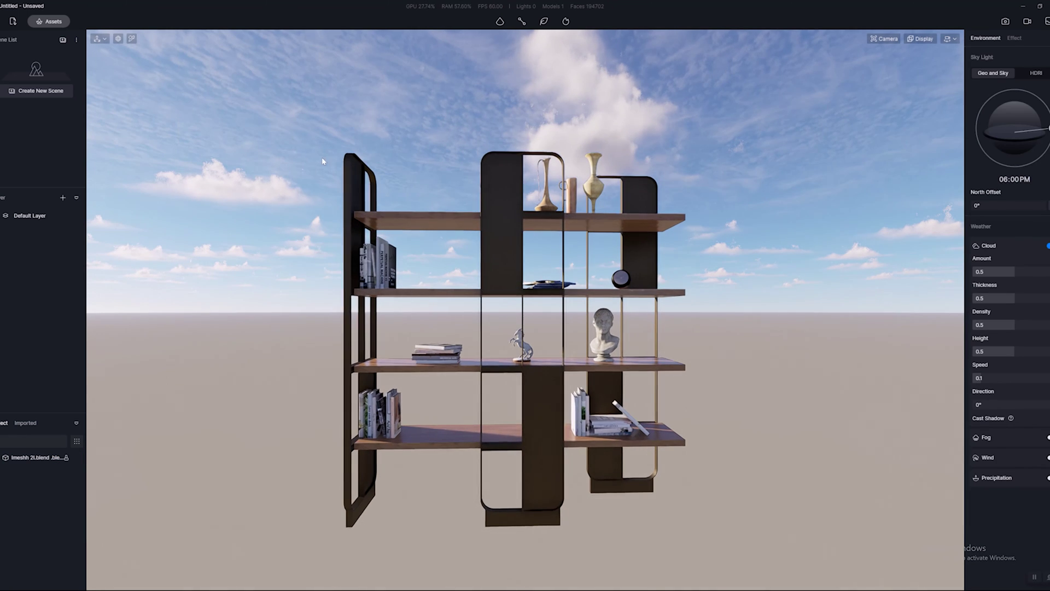
Add the synced iMeshh shelf model to the local asset library
left_click(32, 458)
right_click(32, 458)
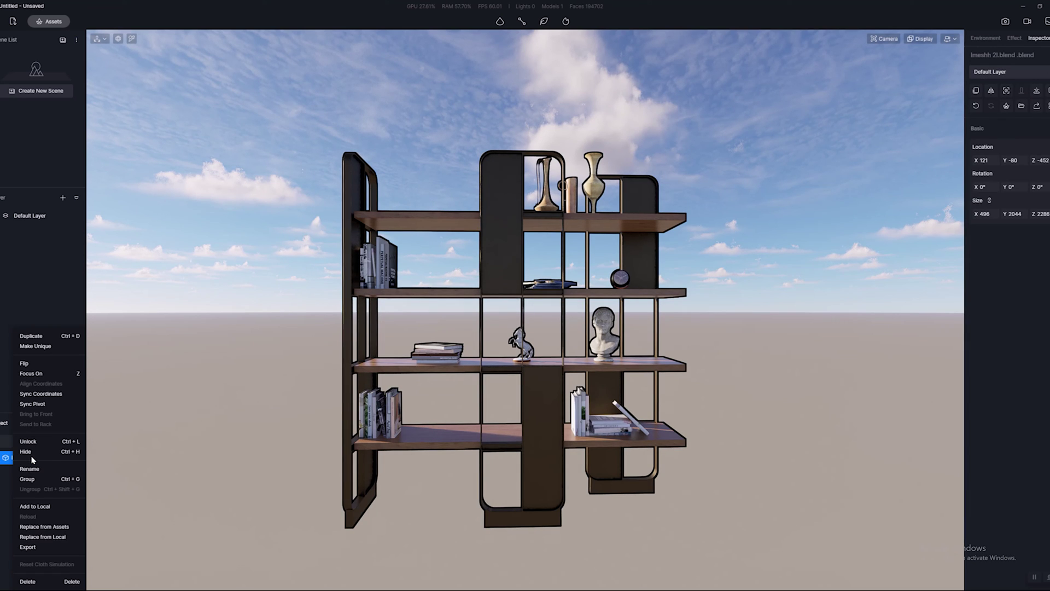
left_click(46, 506)
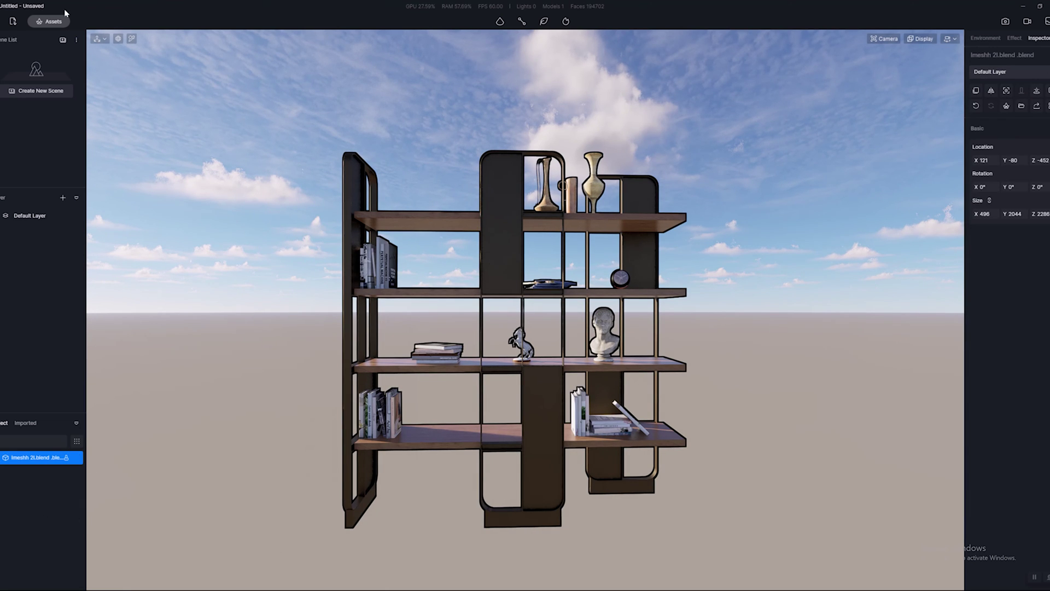
Place the saved iMeshh shelf from the local model library as a second copy, apart from the synced shelf
left_click(54, 21)
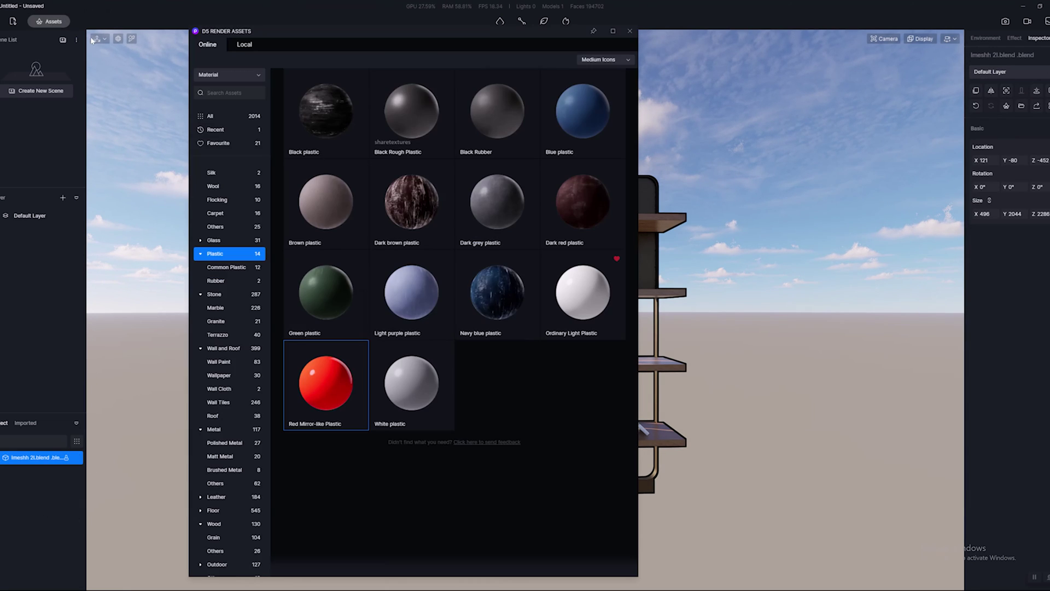
left_click(244, 47)
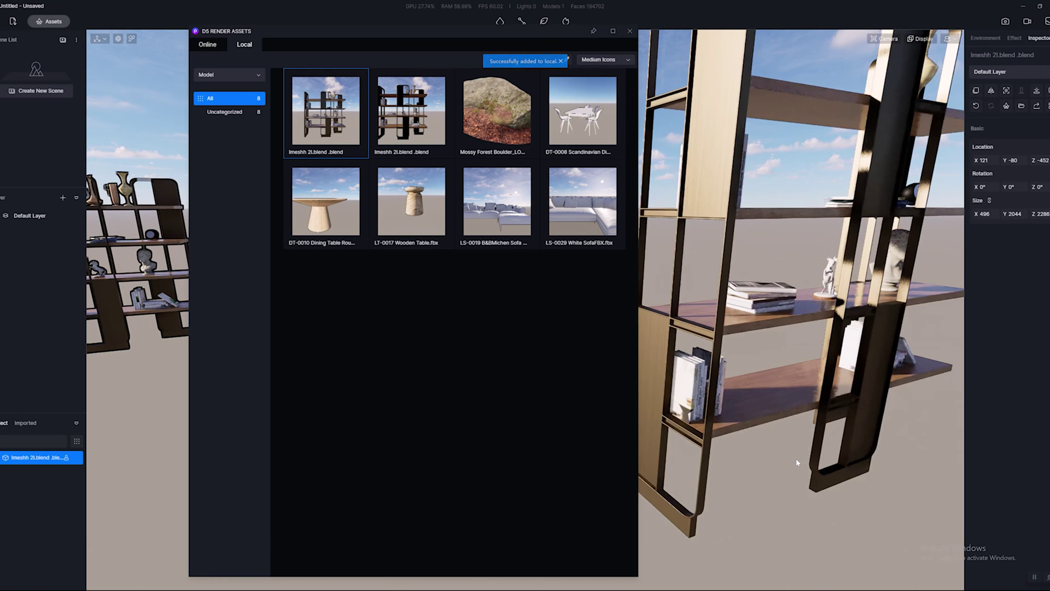
left_click(635, 35)
middle_click_drag(865, 398, 211, 411)
middle_click_drag(588, 430, 291, 421)
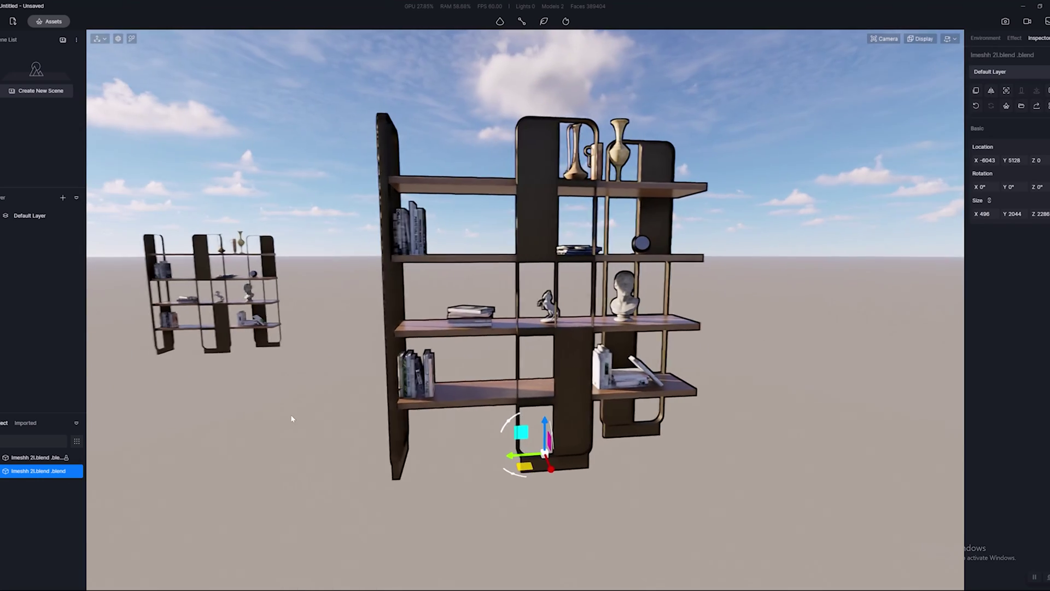
scroll(528, 265, "up", 5)
scroll(542, 346, "down", 5)
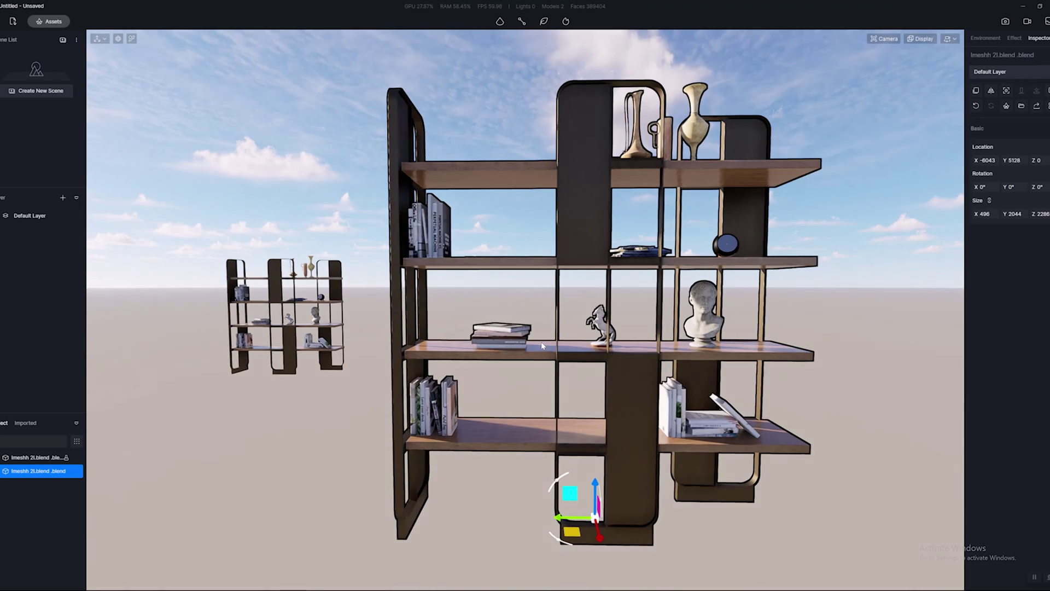
scroll(549, 346, "up", 2)
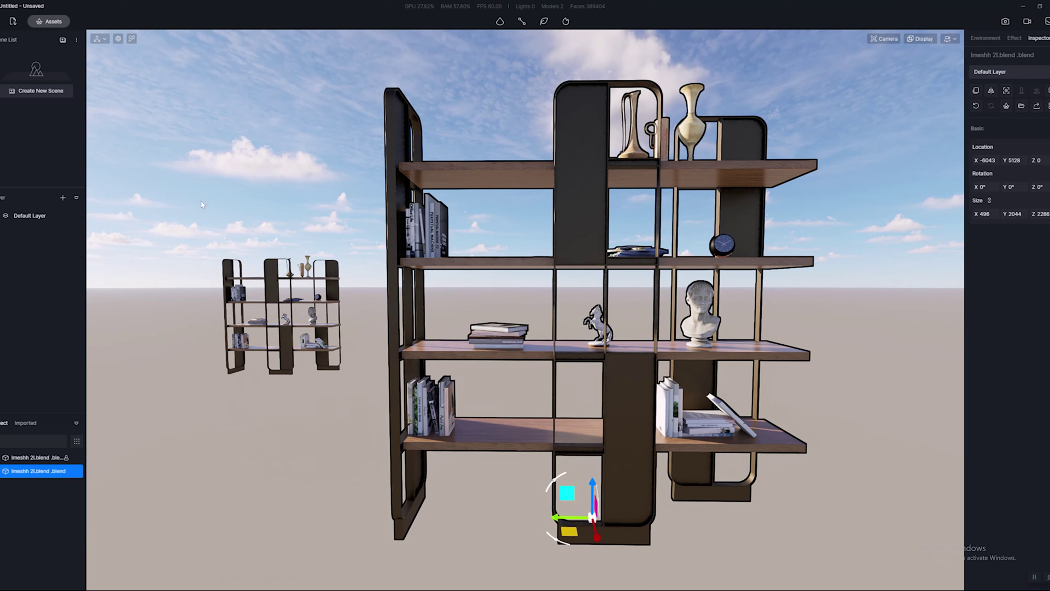
Place the DT-0010 round dining table from the local model library next to the second shelf and focus on it
left_click(50, 24)
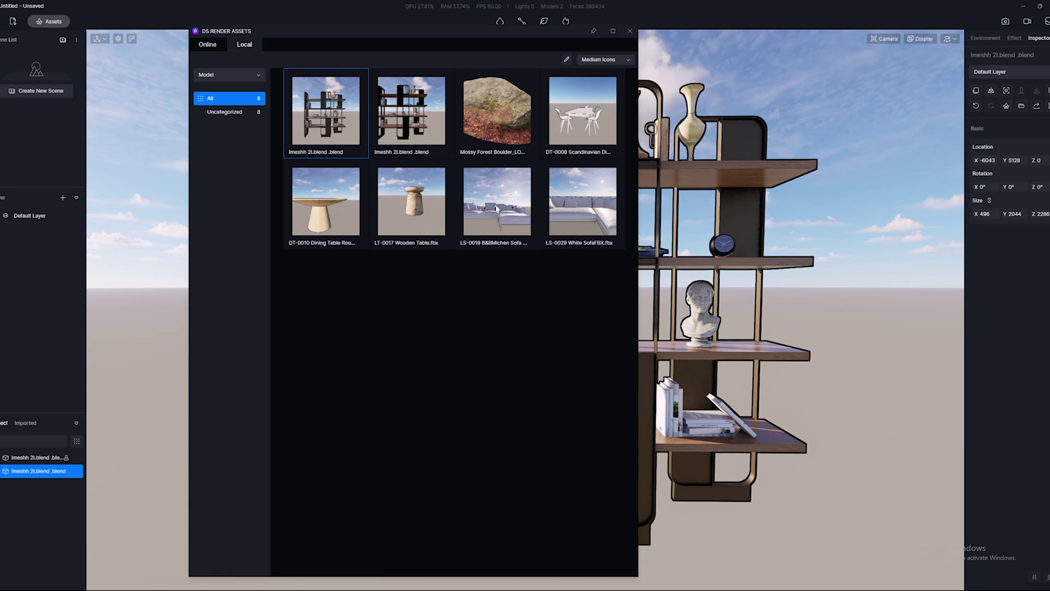
left_click(342, 210)
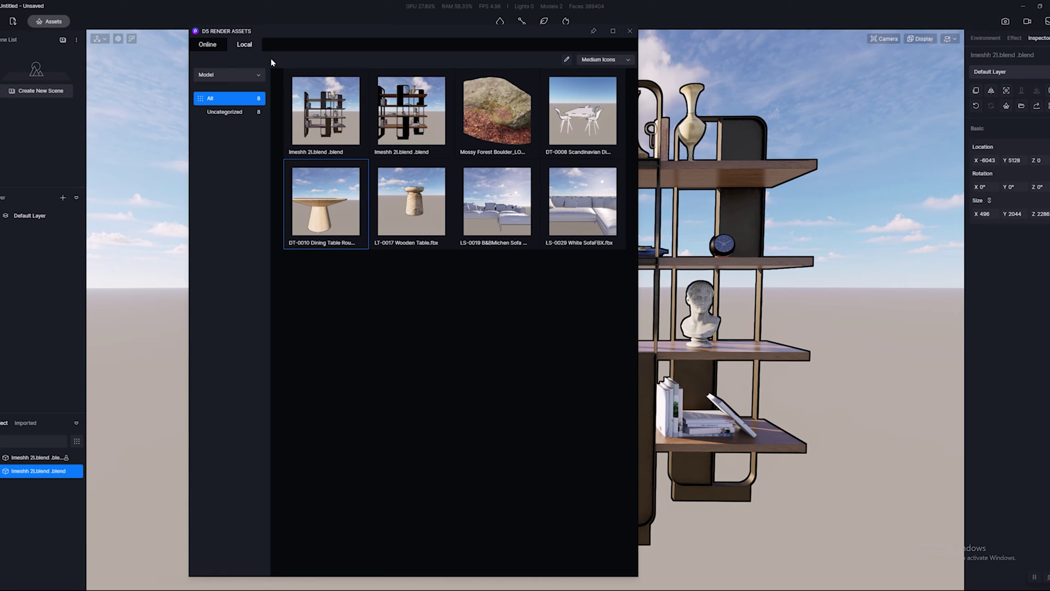
left_click_drag(325, 194, 851, 480)
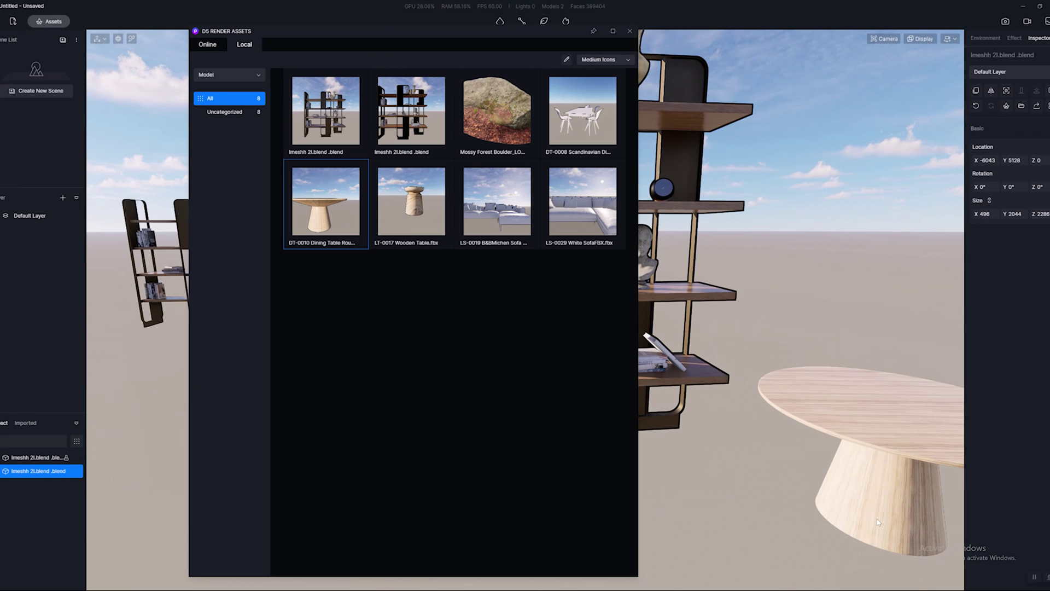
left_click(630, 32)
key("f")
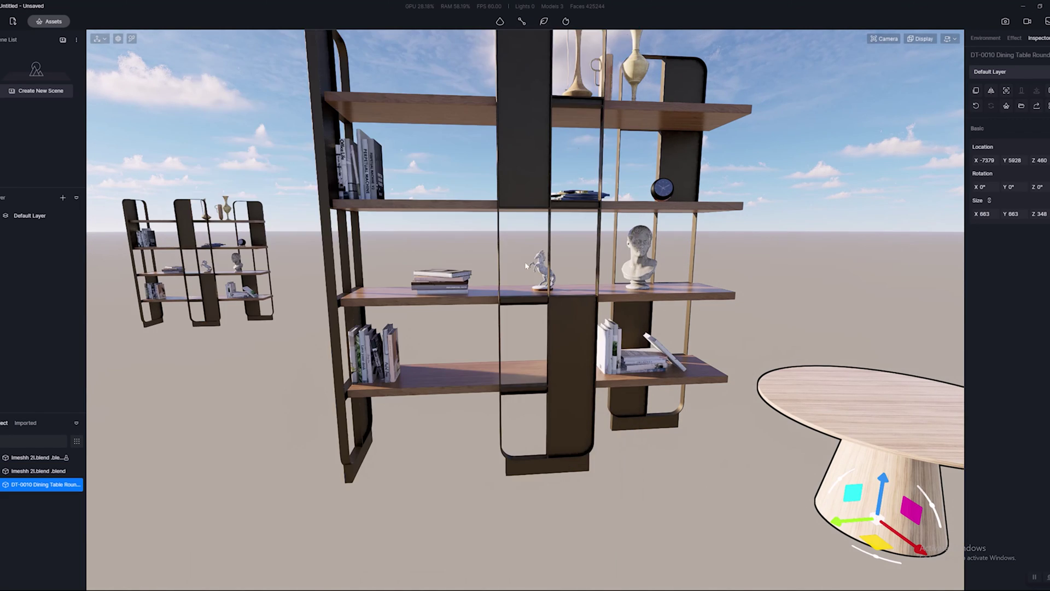
scroll(593, 408, "up", 3)
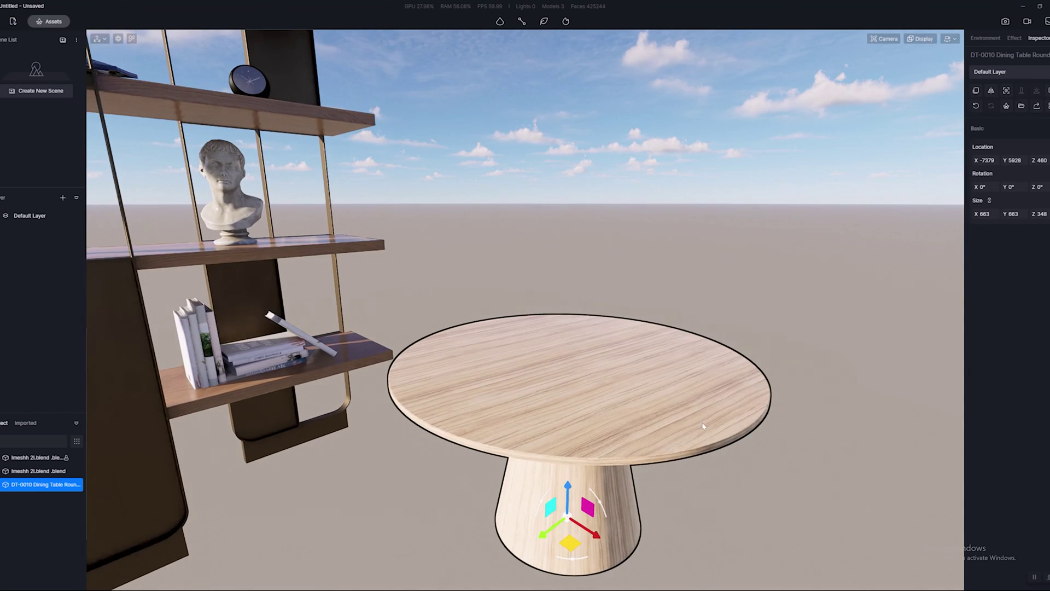
Examine the placed round dining table together with the two shelf copies from a wider view of the scene
right_click_drag(593, 408, 446, 363)
scroll(436, 353, "down", 4)
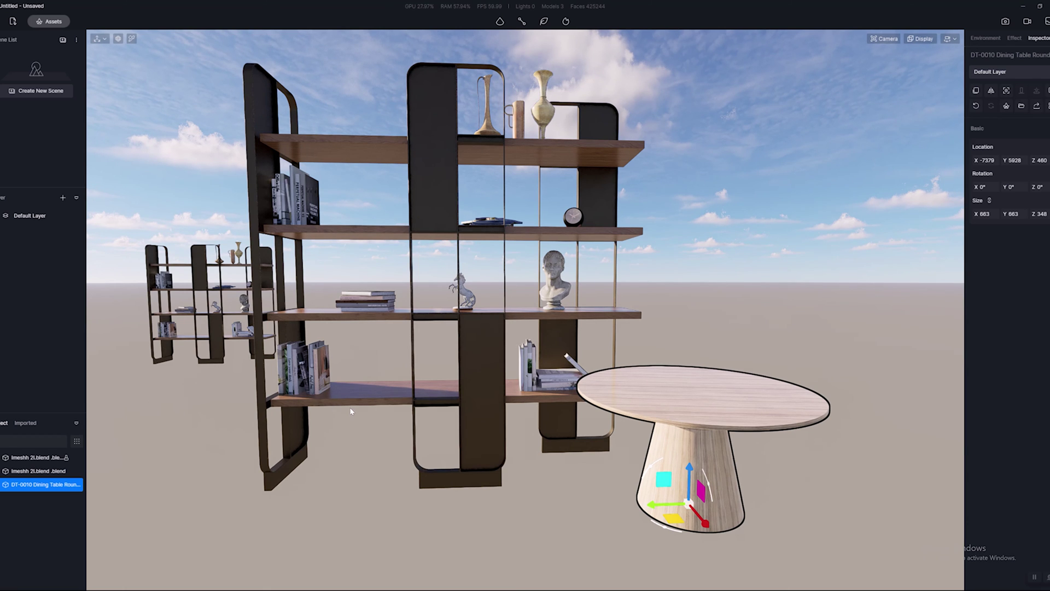
right_click_drag(351, 412, 465, 417)
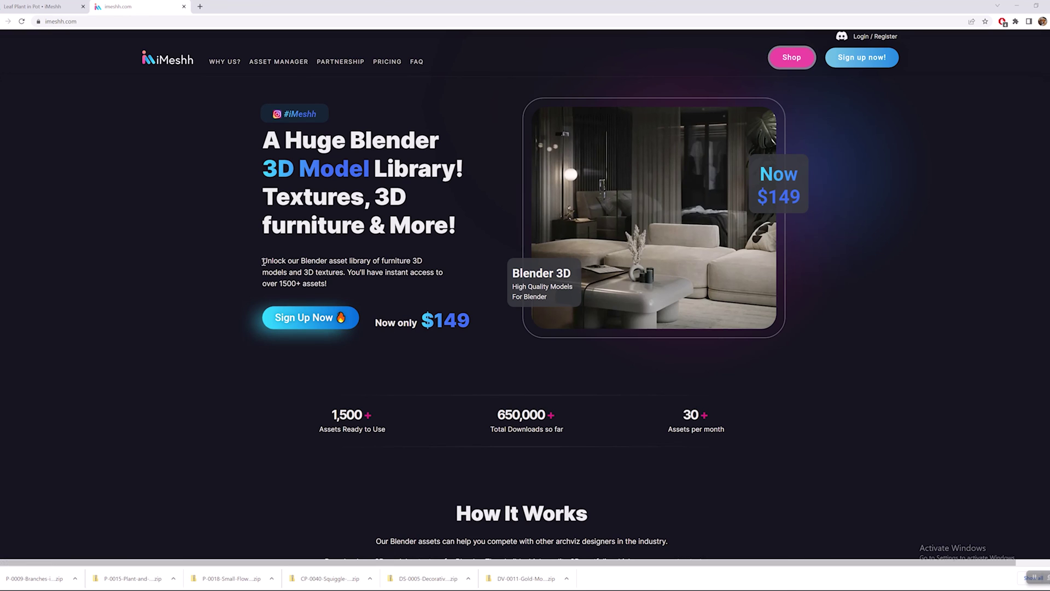
Switch to the iMeshh website in the browser and review the asset library description and the monthly asset statistics
left_click_drag(262, 258, 328, 284)
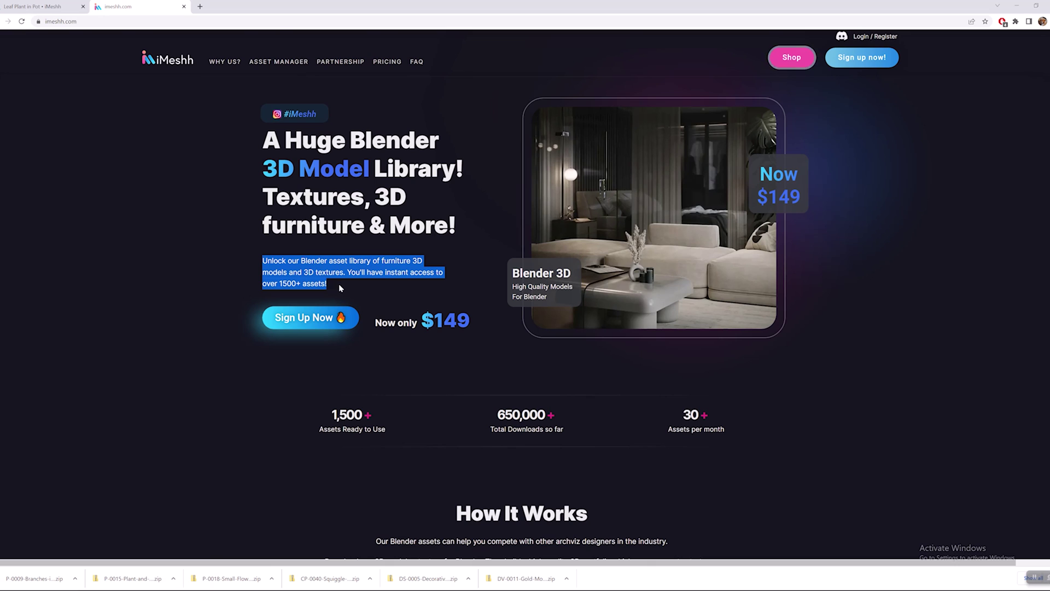
left_click(287, 259)
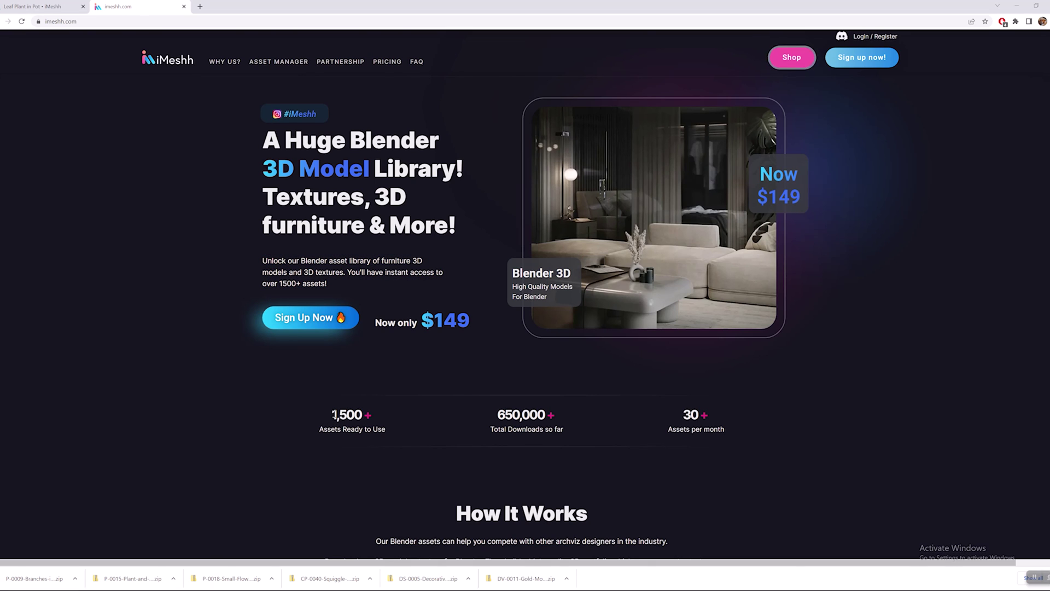
left_click_drag(333, 414, 755, 414)
left_click(744, 418)
left_click_drag(683, 414, 733, 428)
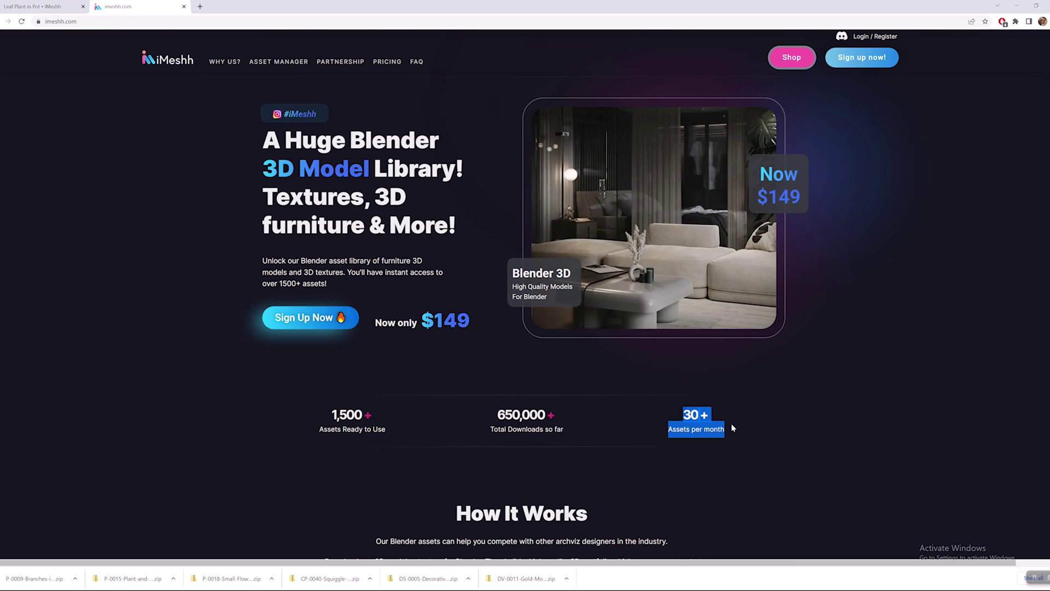
left_click(732, 425)
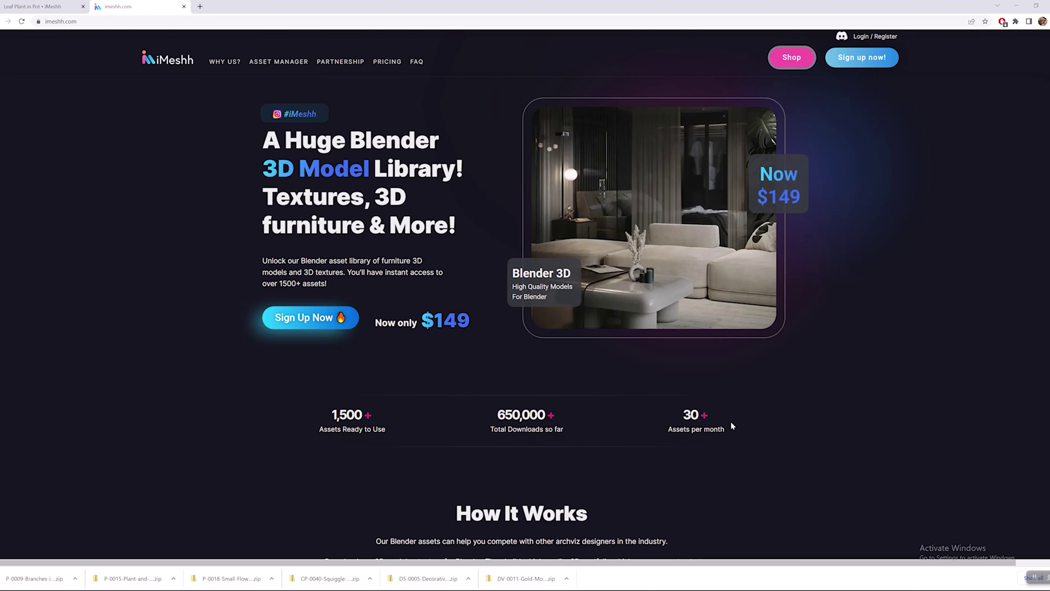